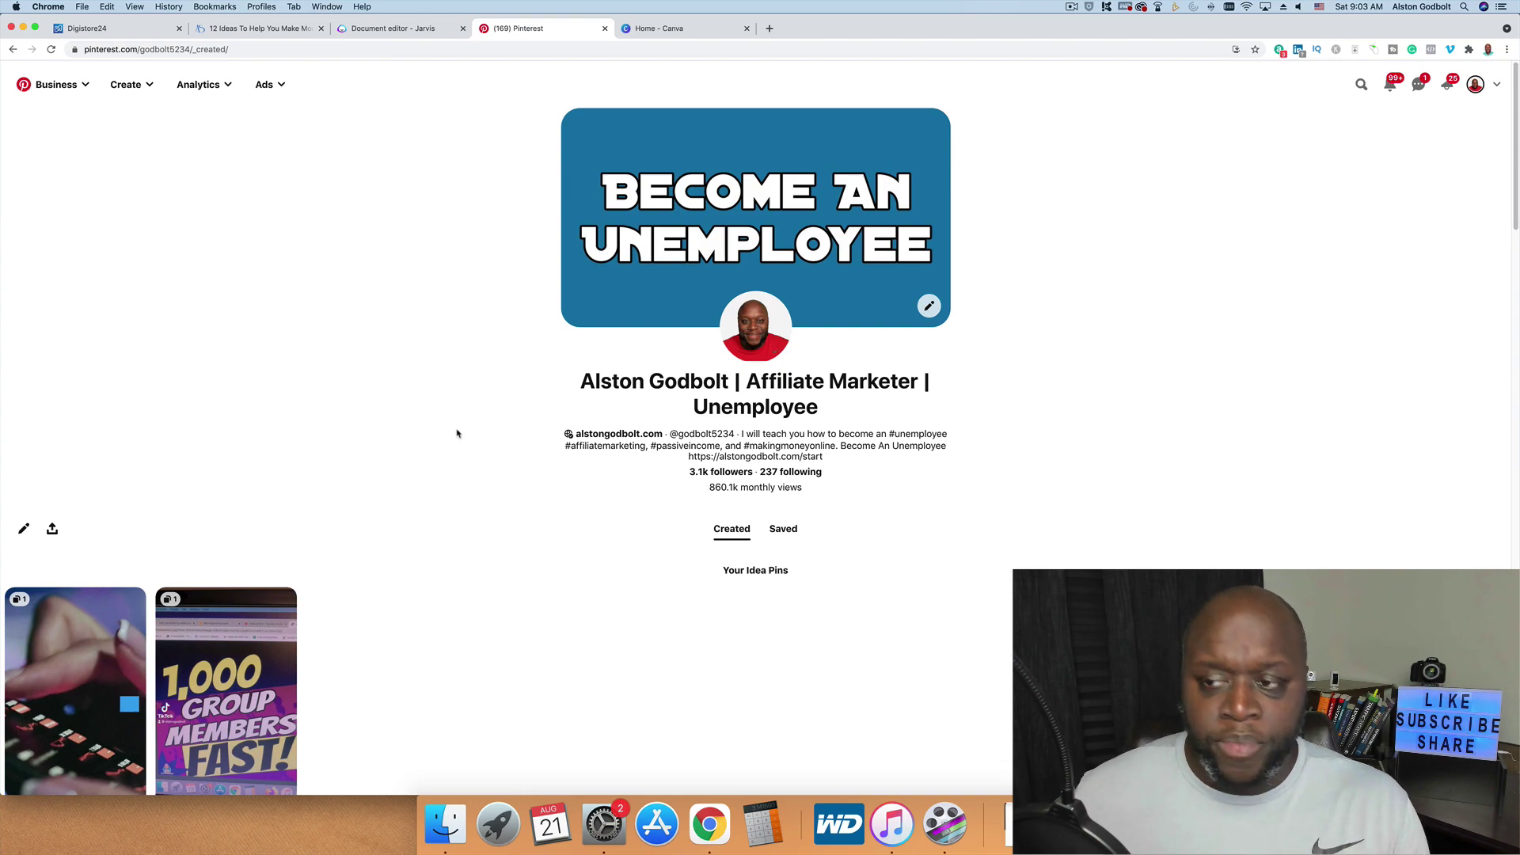
- Look over the created pins on the Pinterest business profile
scroll(563, 337, "down", 5)
scroll(565, 337, "down", 10)
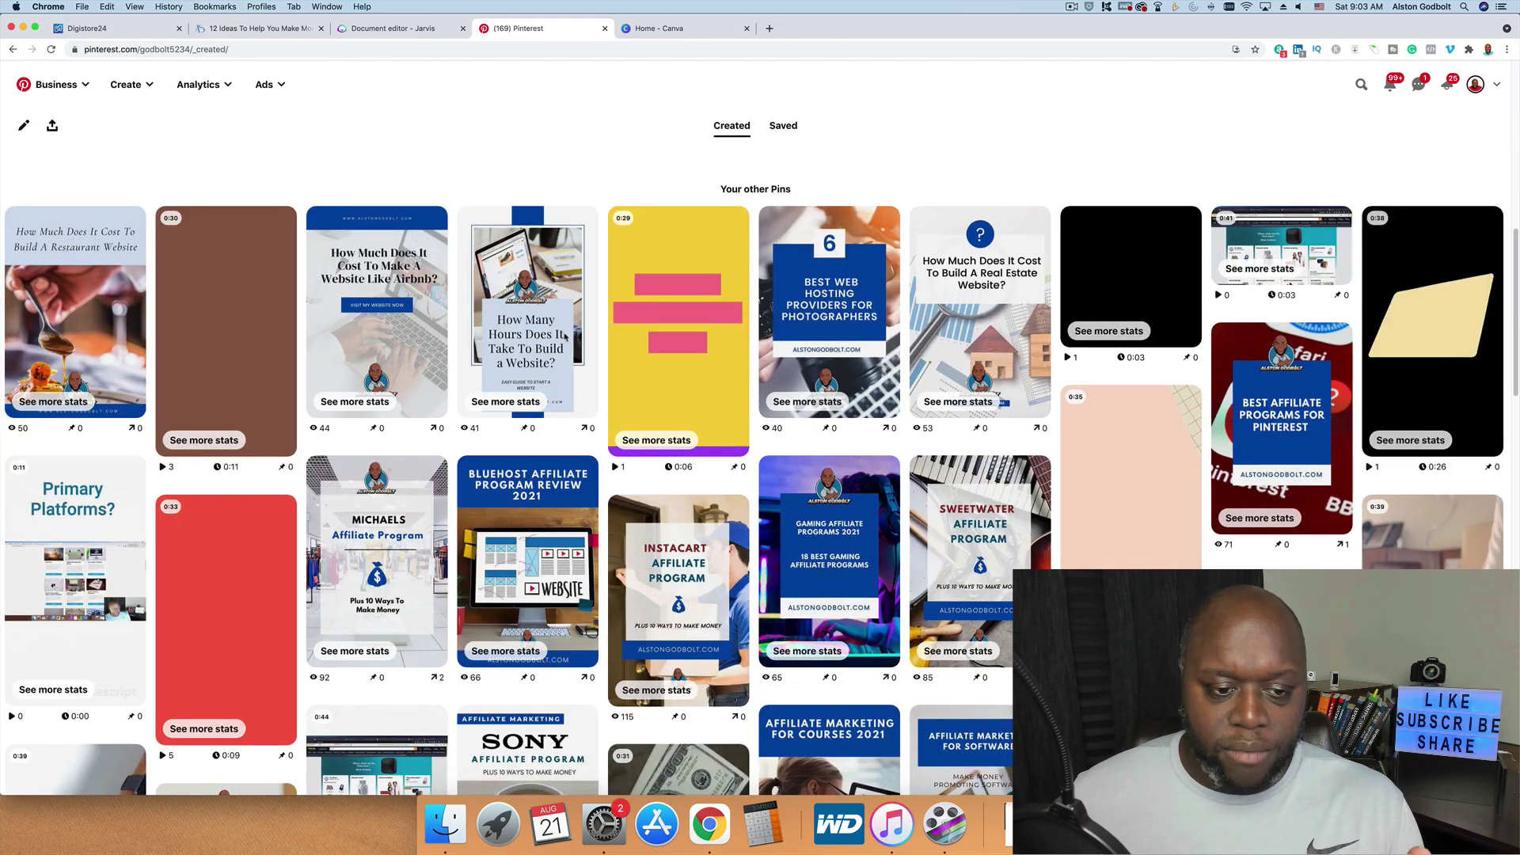
scroll(835, 363, "up", 15)
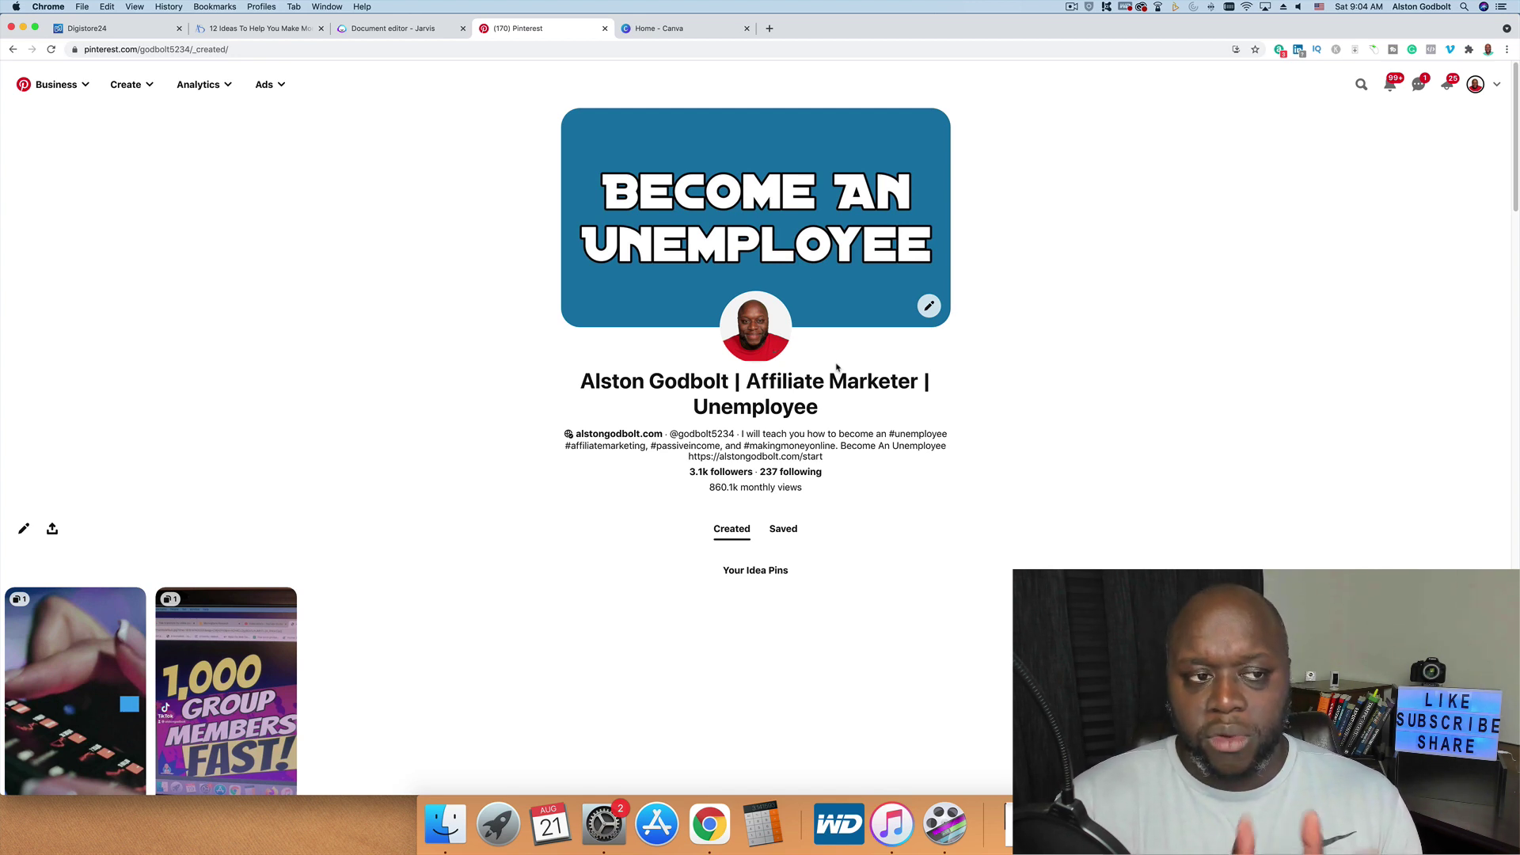
- Switch to the Digistore24 marketplace and review the affiliate offers on the first results page
key("super+1")
scroll(192, 567, "up", 5)
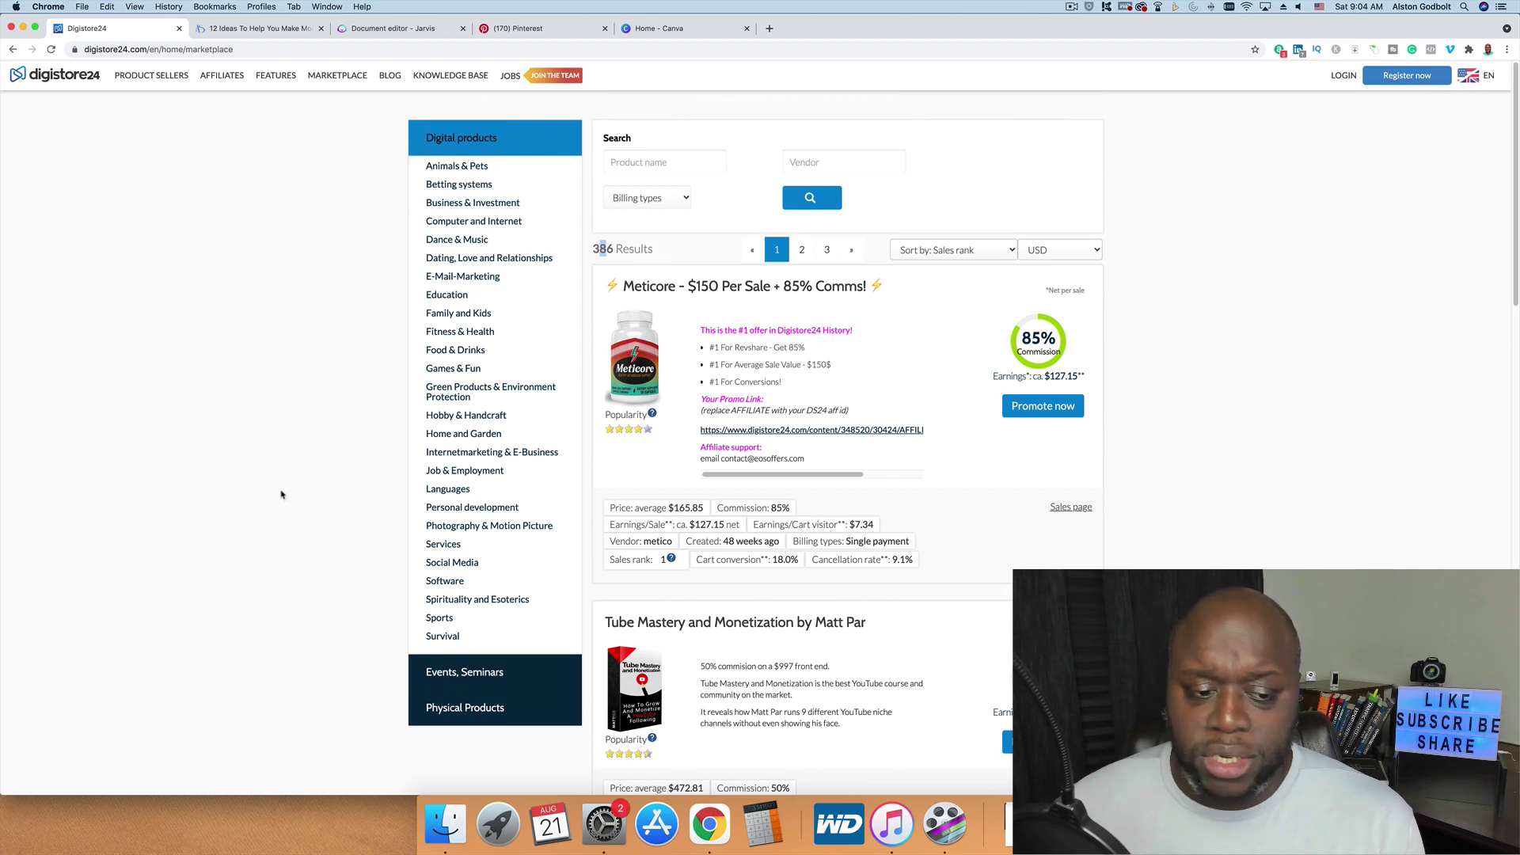
scroll(287, 495, "down", 15)
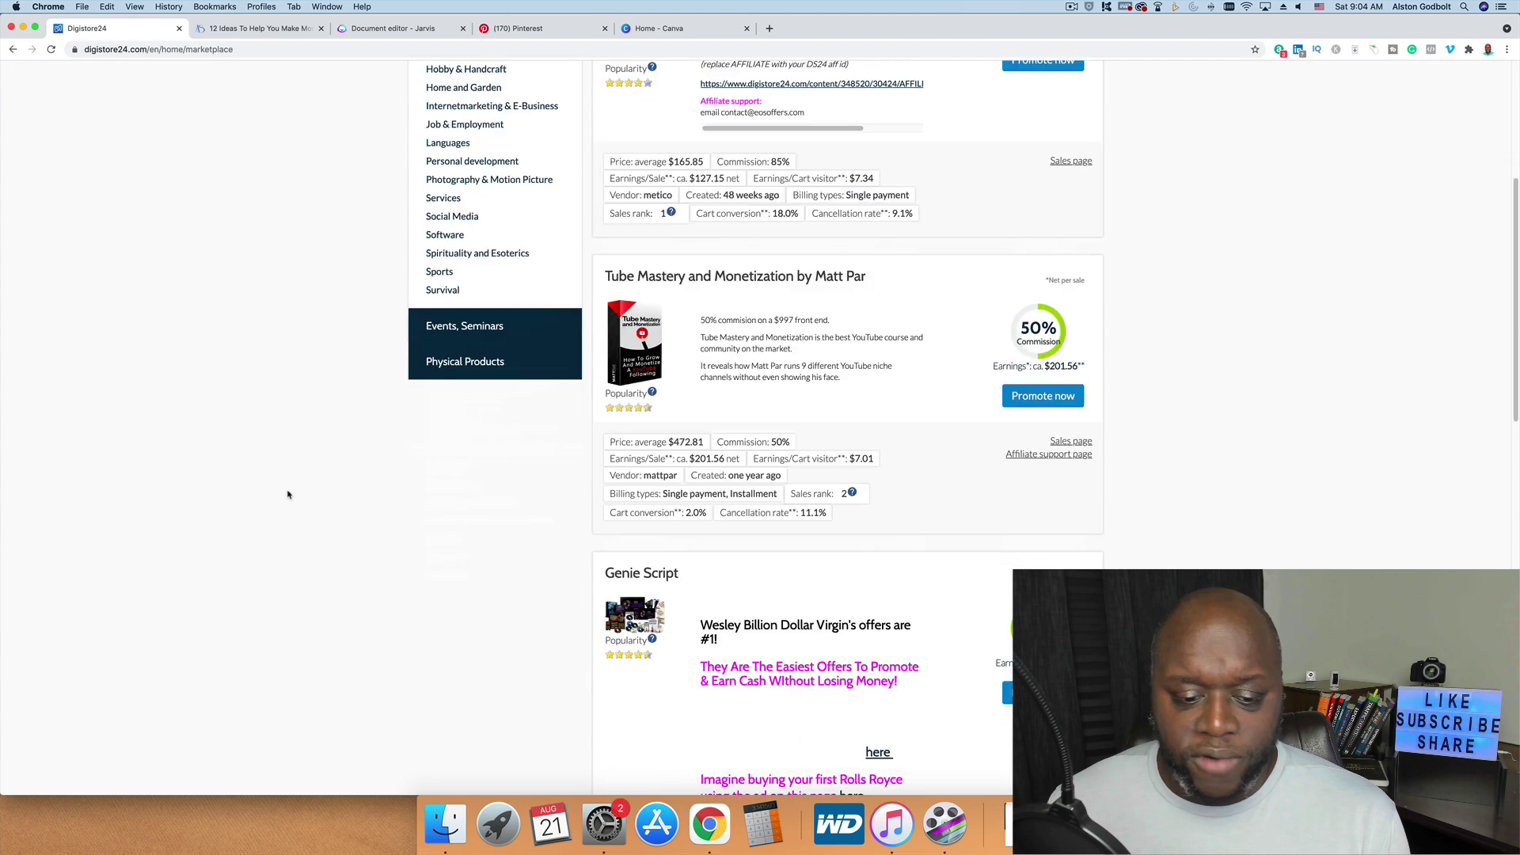
scroll(288, 495, "down", 5)
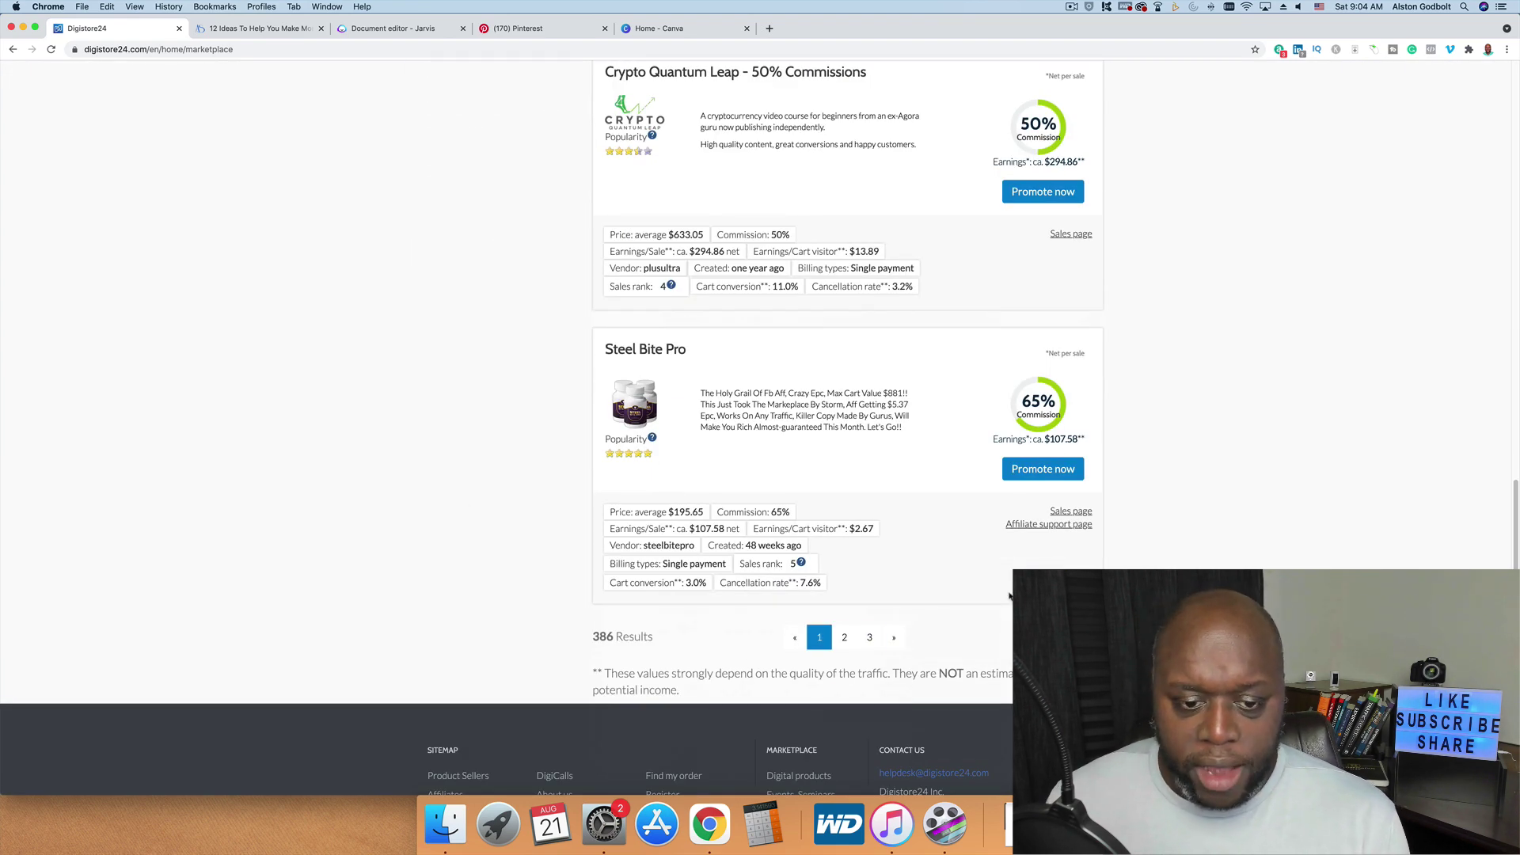
- Browse the second page of Digistore24 marketplace offers and highlight the Smart Blood Sugar product title
left_click(843, 637)
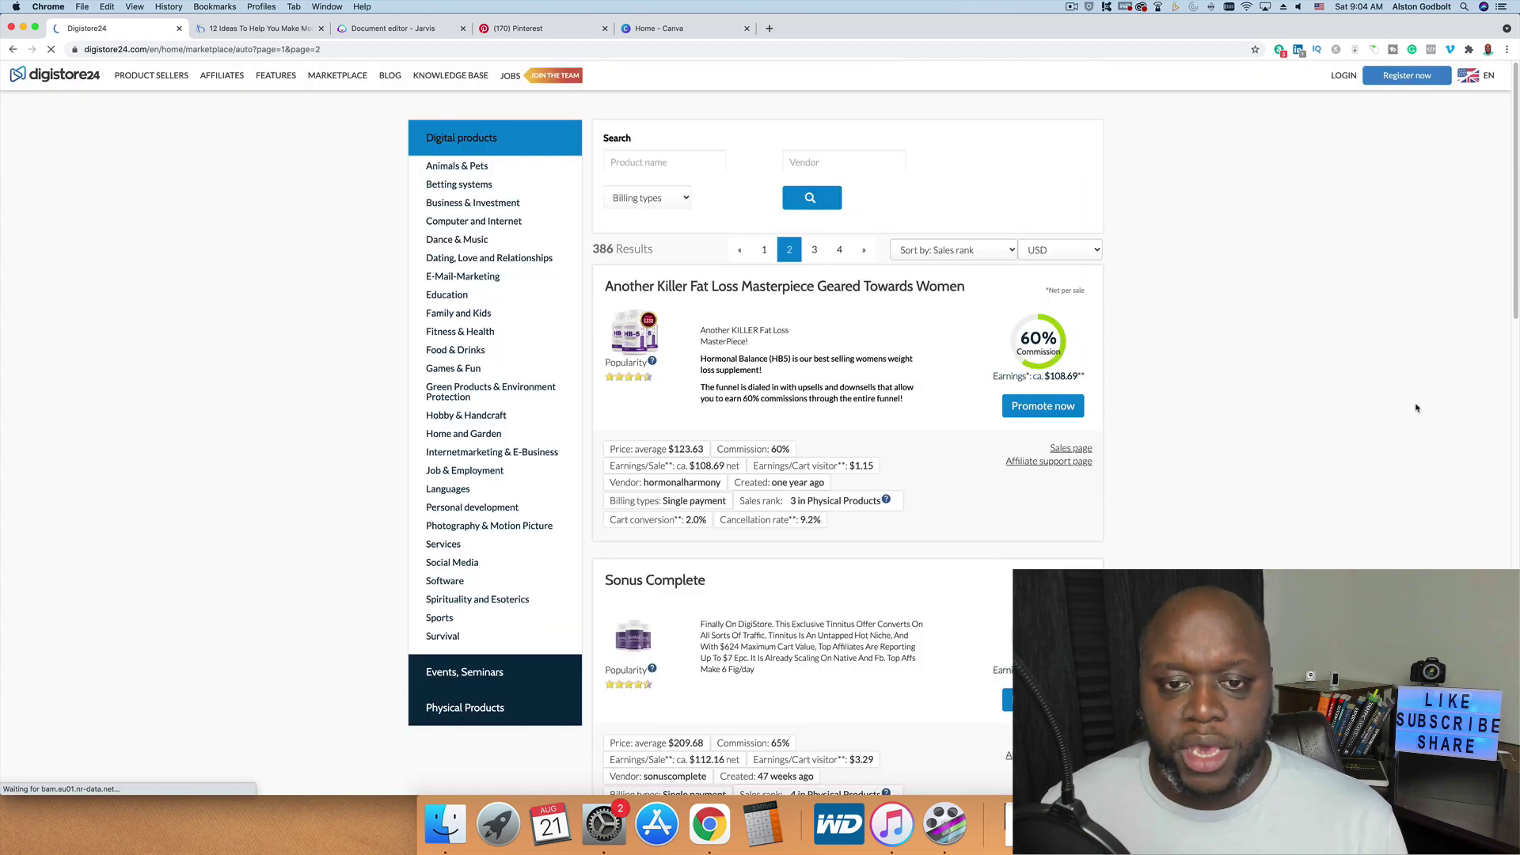
scroll(1286, 516, "down", 5)
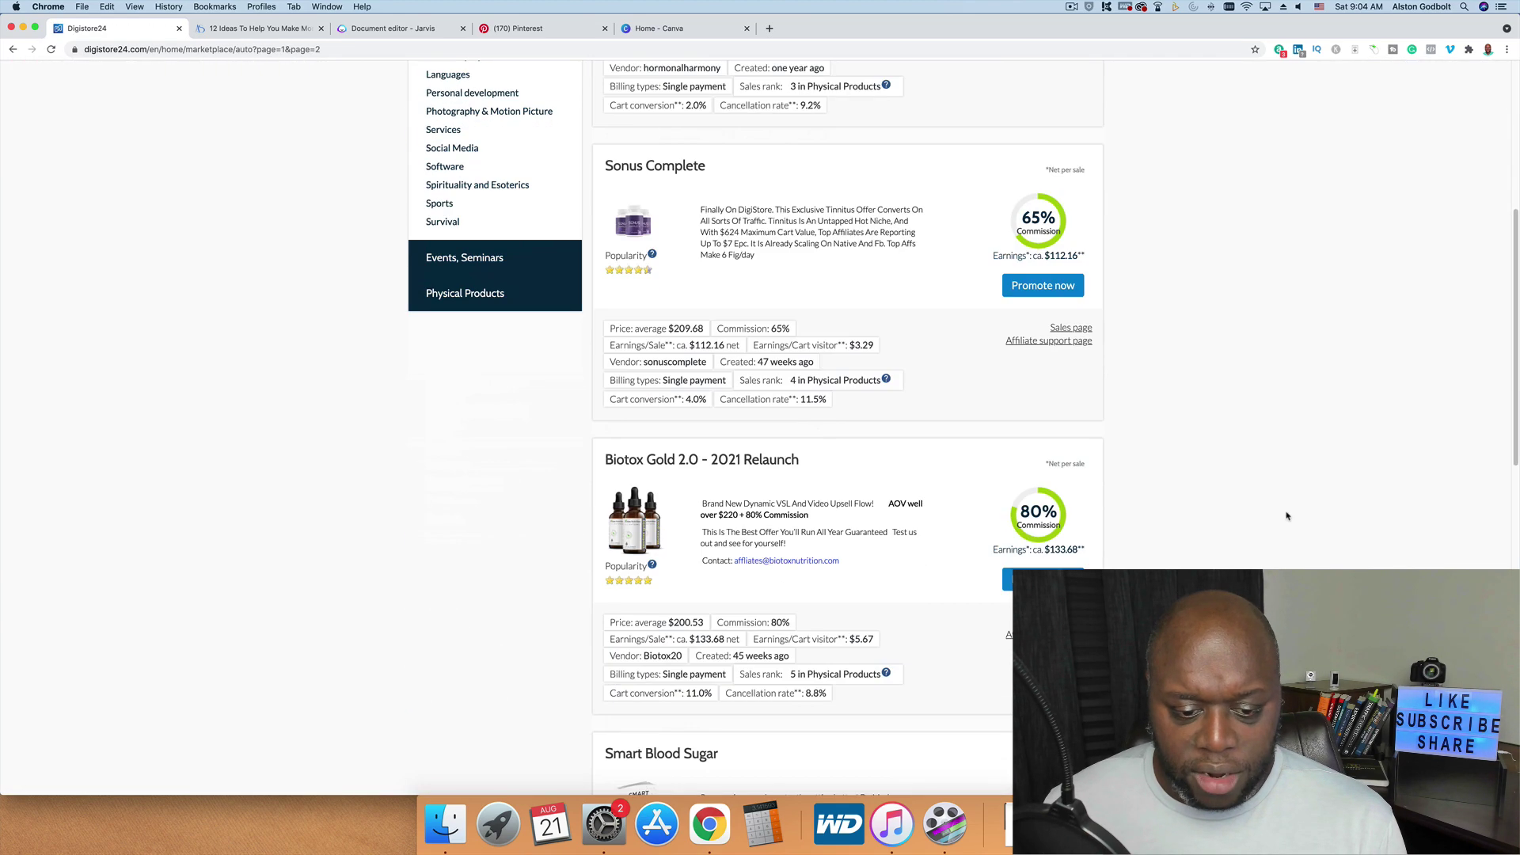
scroll(1286, 517, "down", 7)
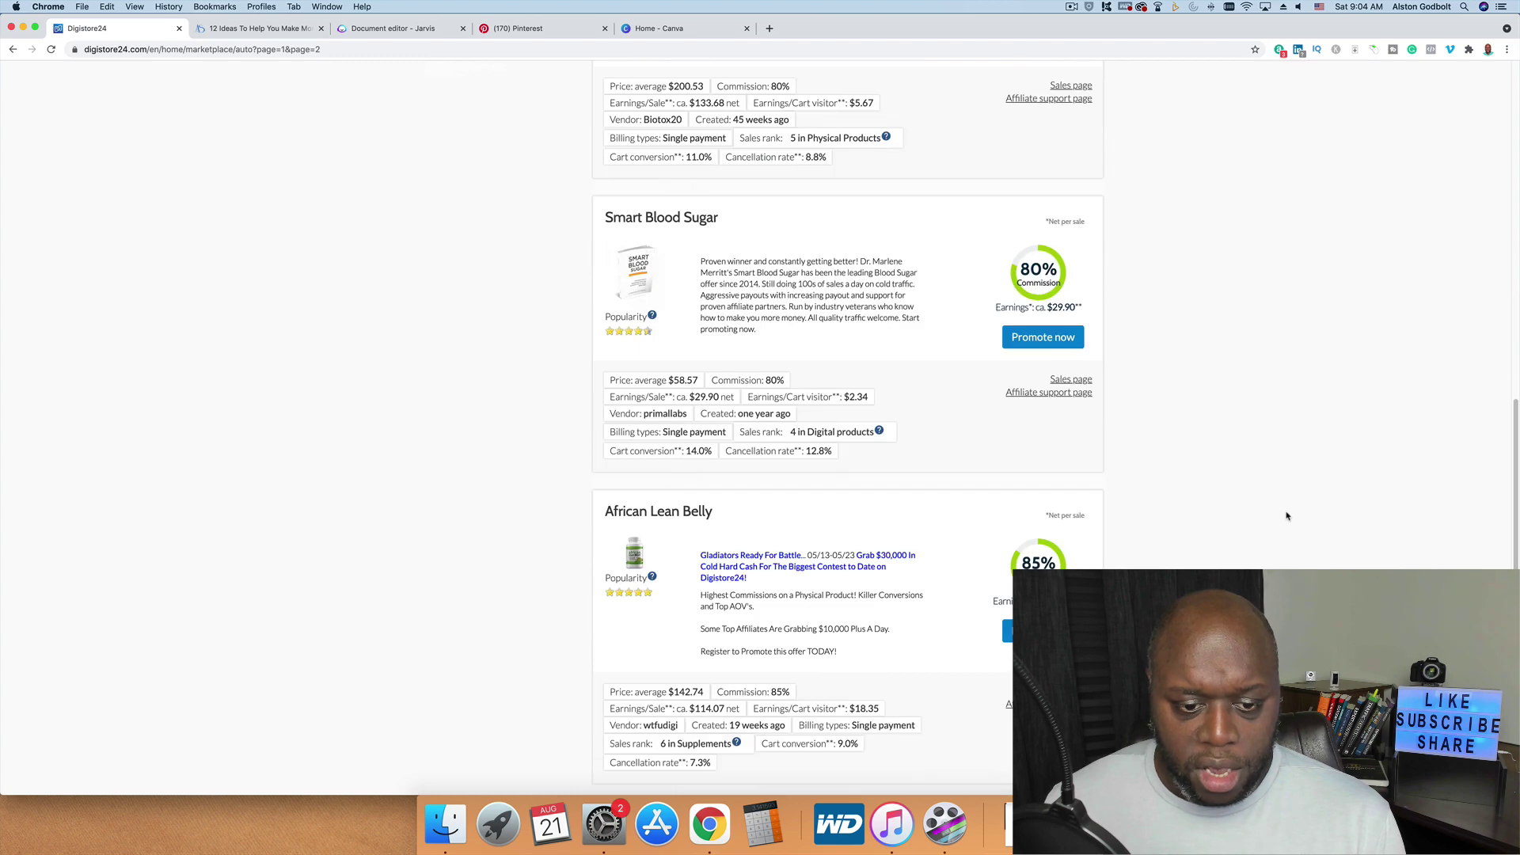
scroll(1286, 516, "down", 3)
scroll(1286, 517, "up", 5)
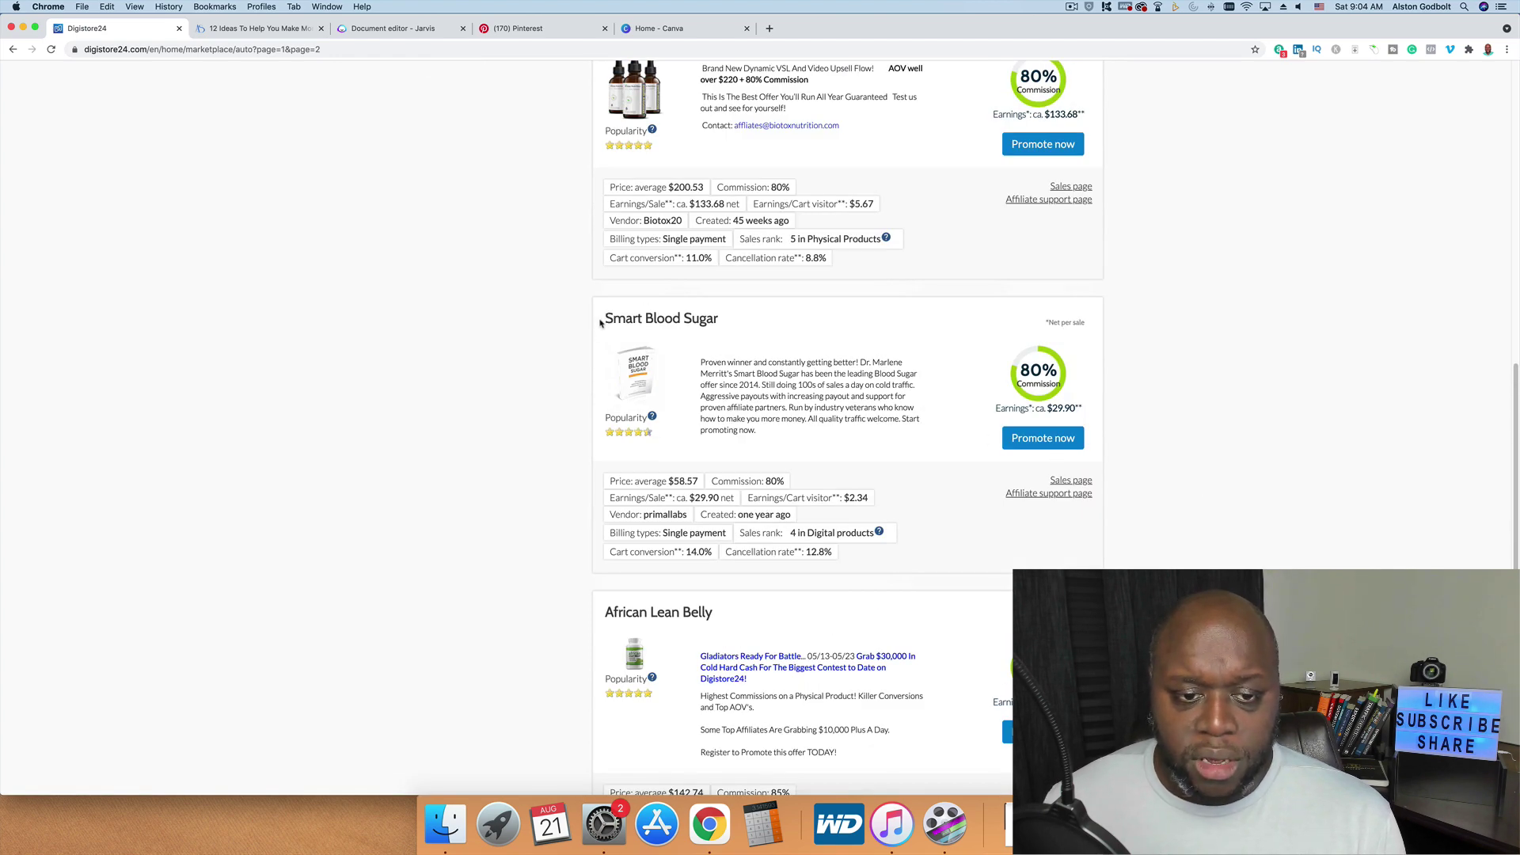
left_click_drag(604, 318, 877, 324)
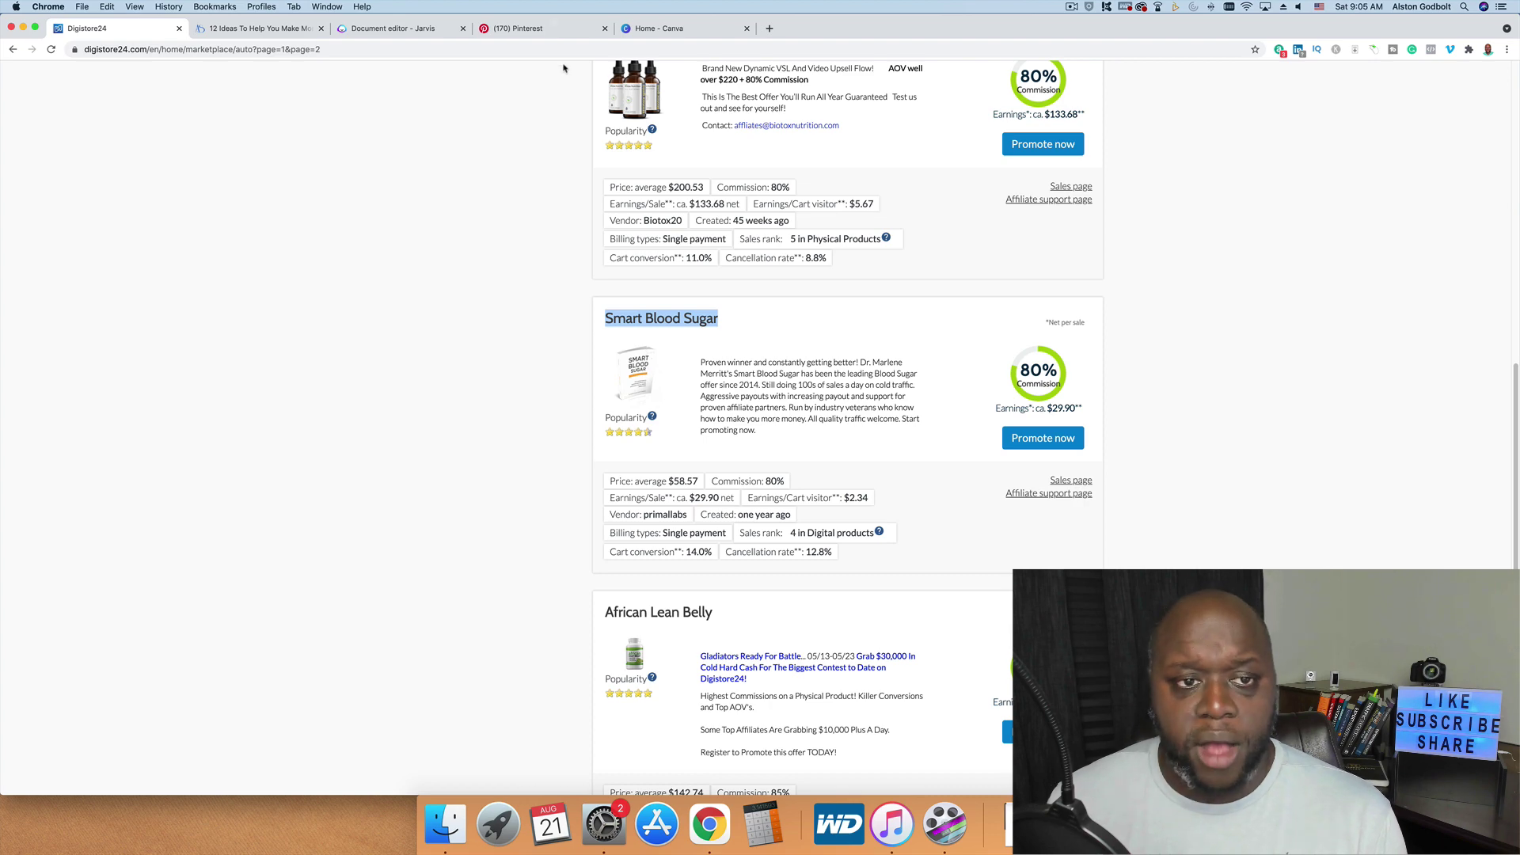
- Switch to Pinterest and search for diabetes
left_click(522, 29)
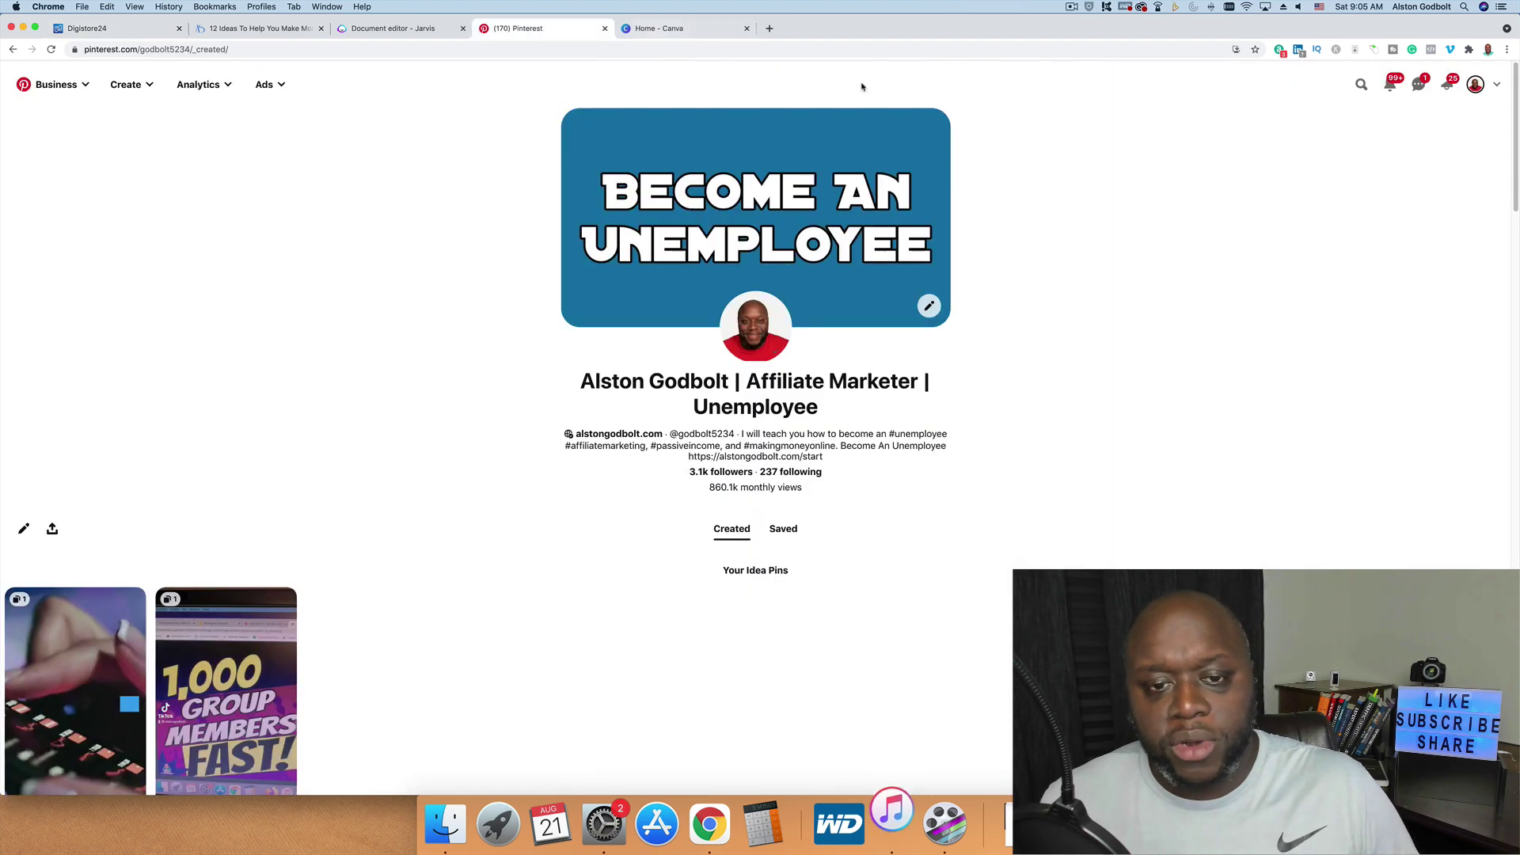
left_click(1359, 85)
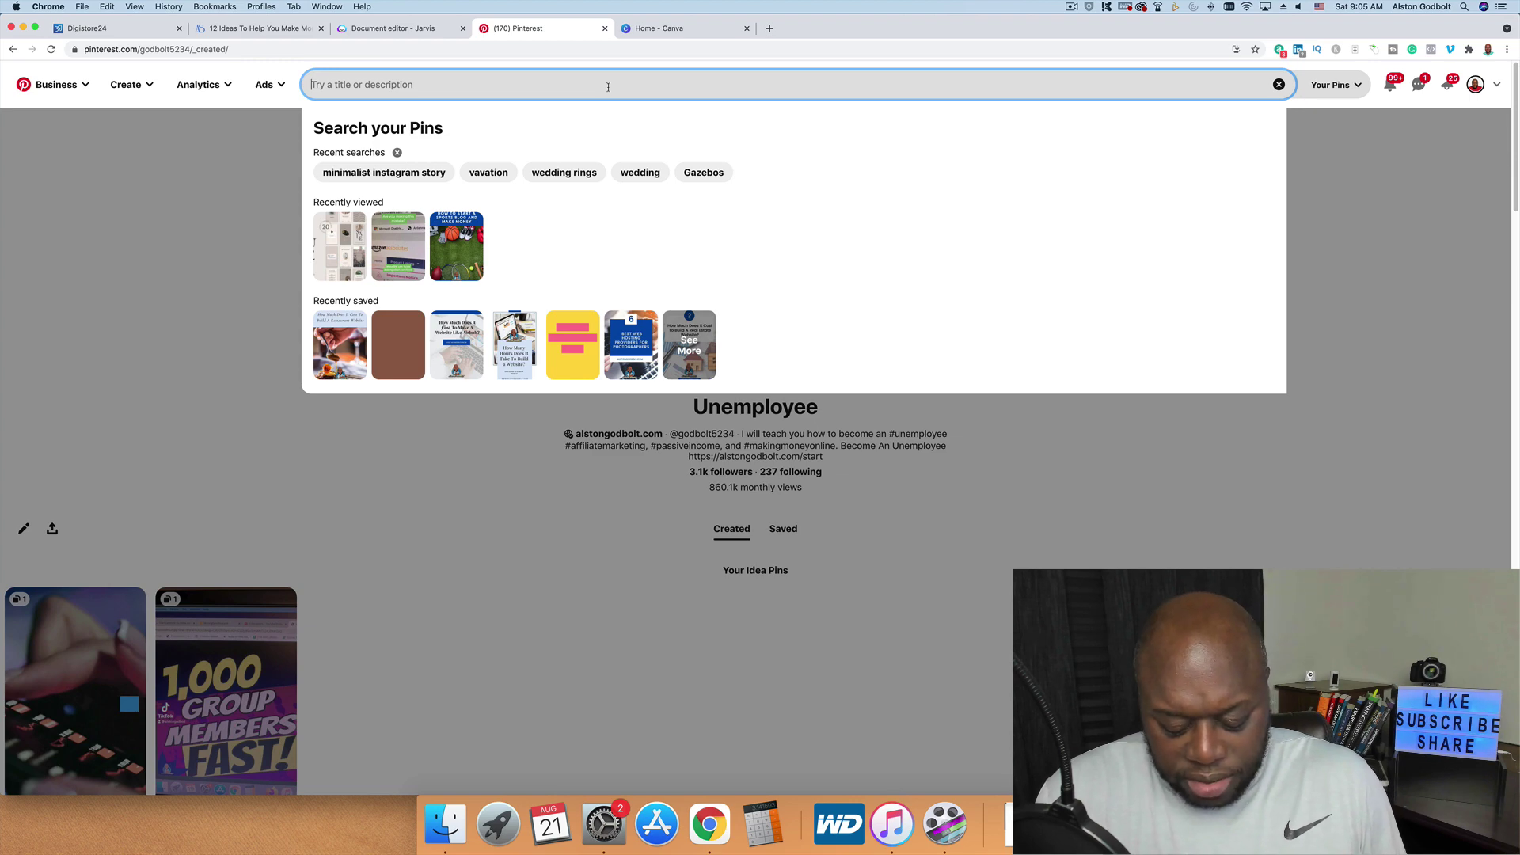
type("diabetes")
key("Return")
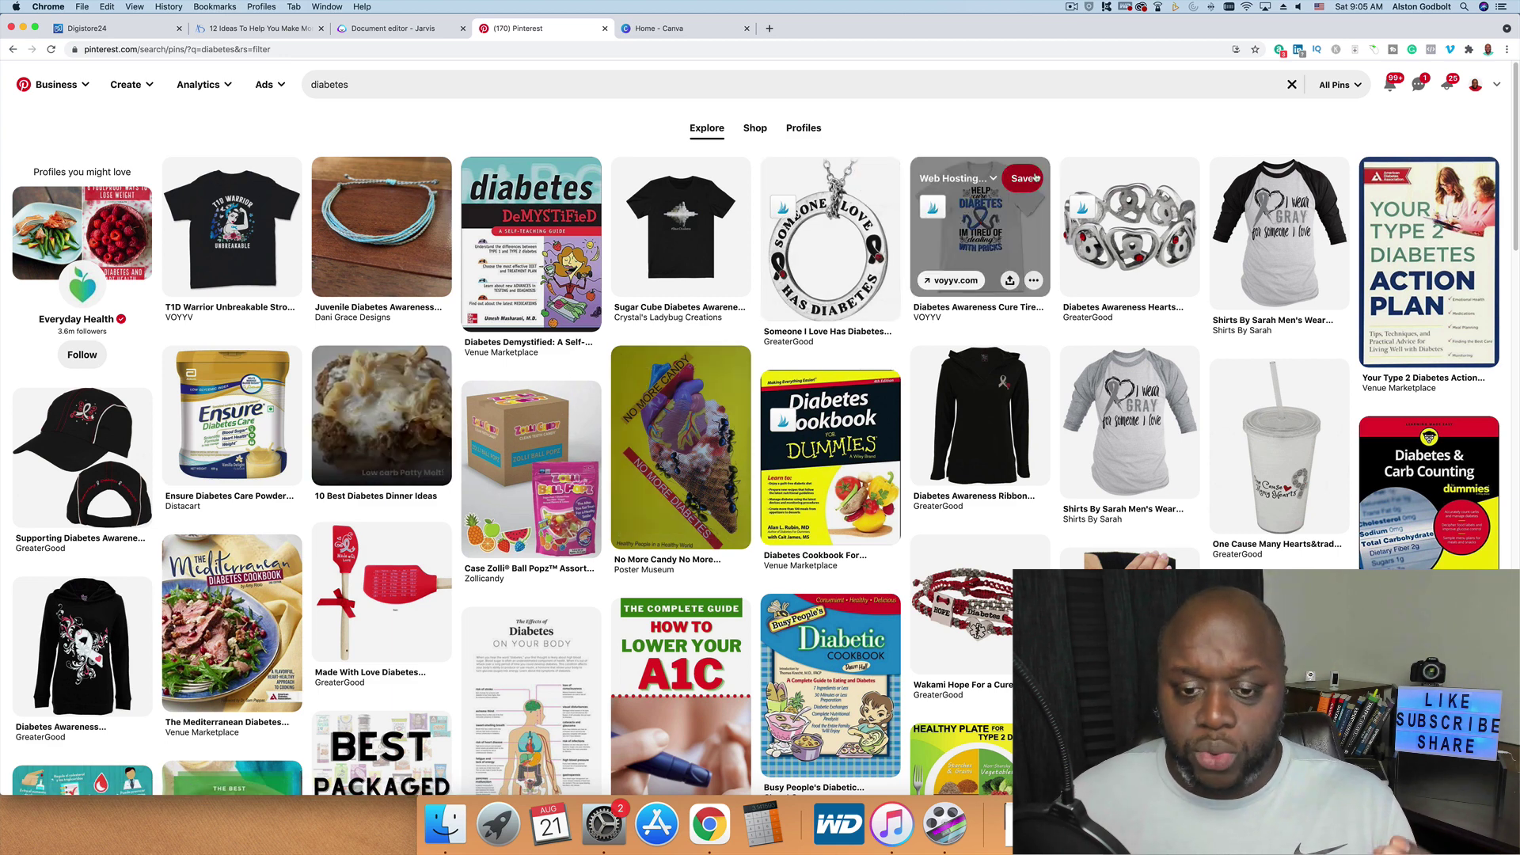
- Examine the diabetes pins on Pinterest for content topics, pin designs and title ideas
scroll(892, 418, "down", 1)
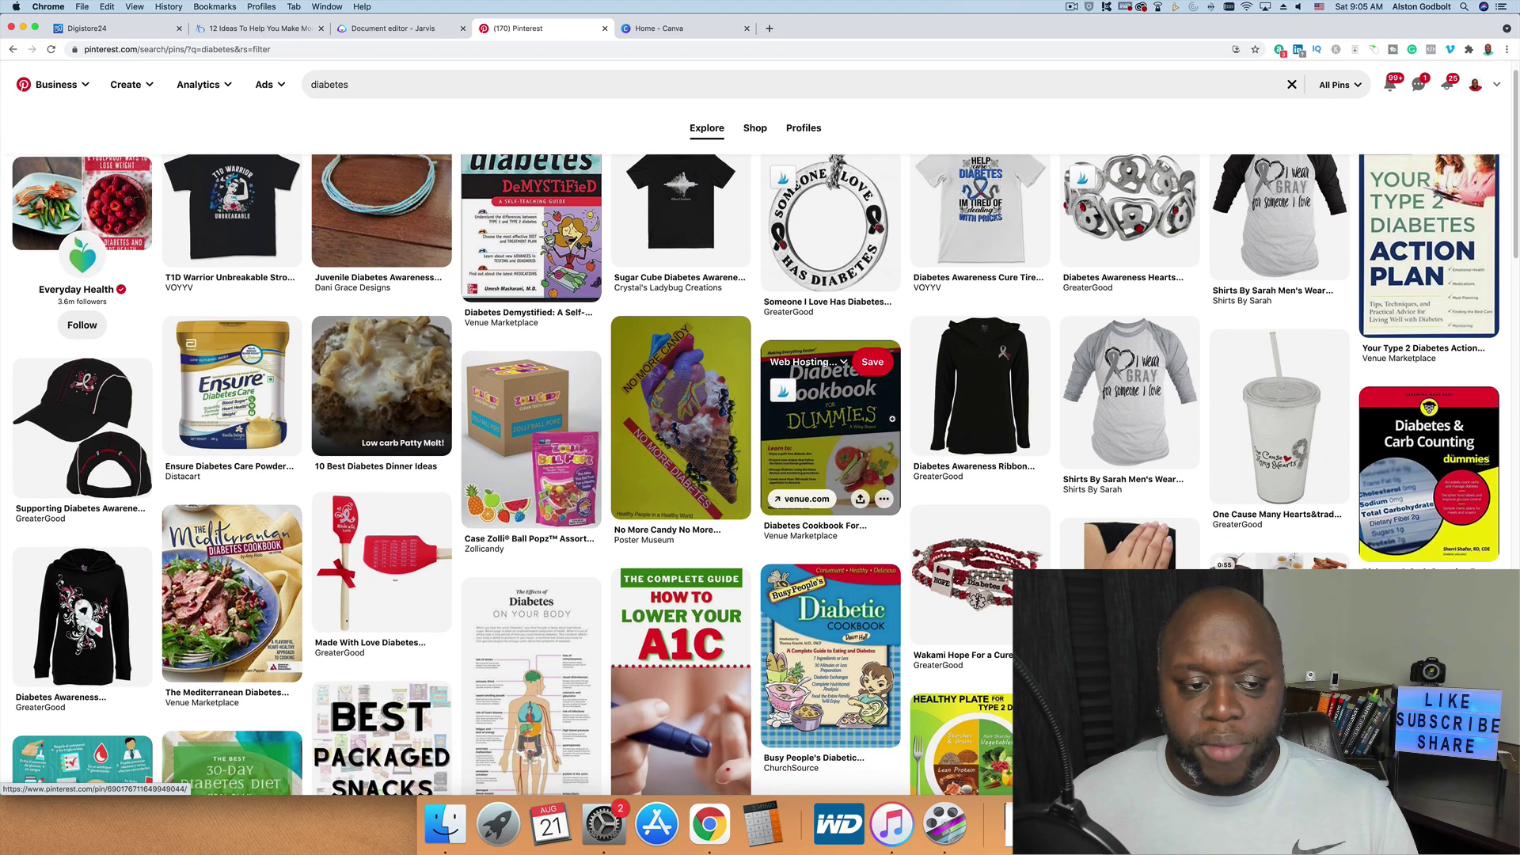
scroll(892, 419, "down", 2)
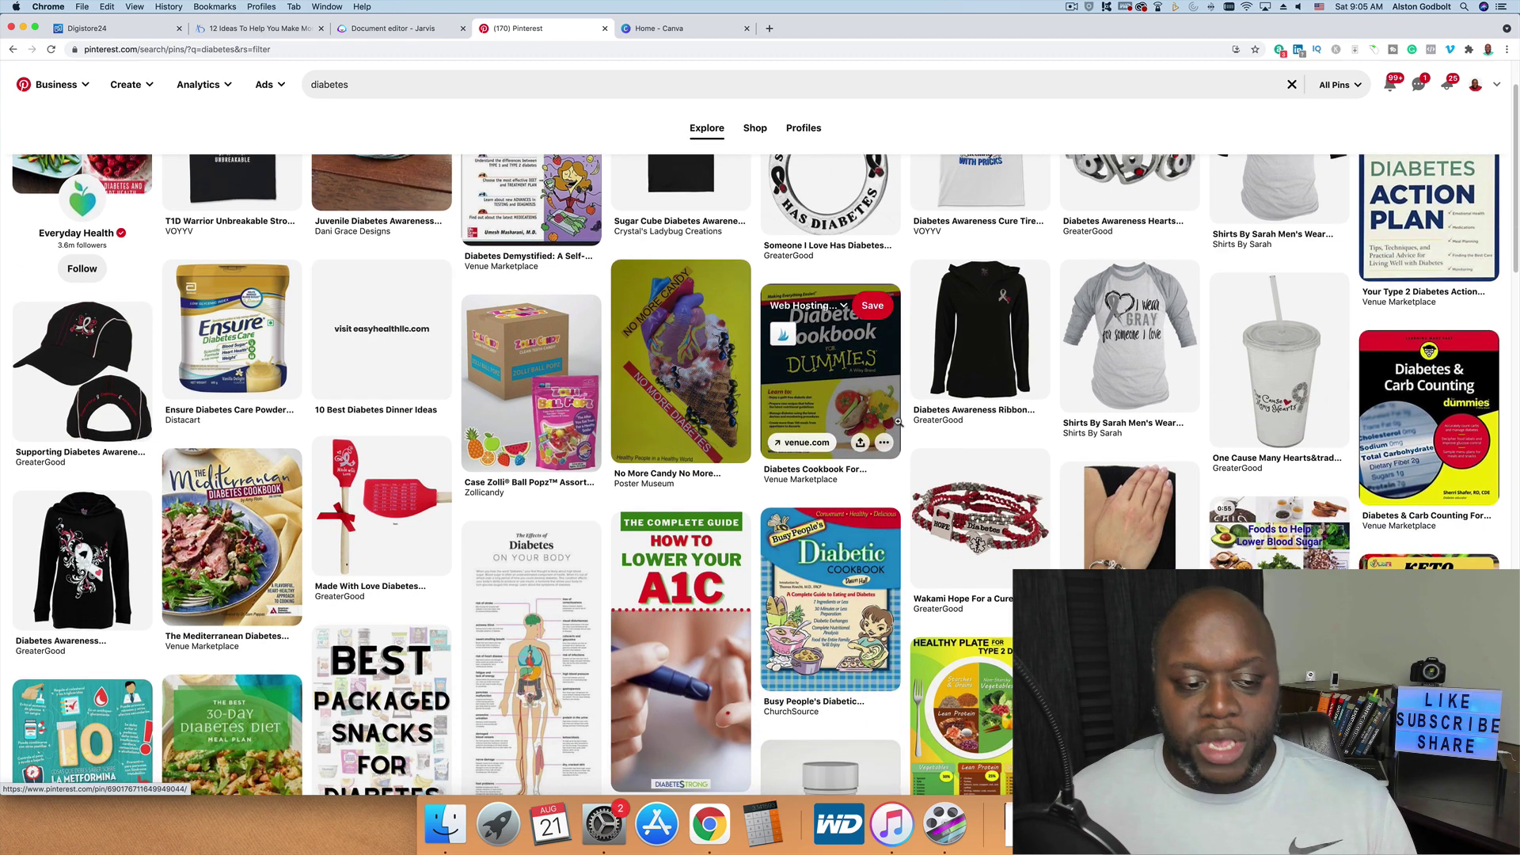
scroll(897, 422, "down", 6)
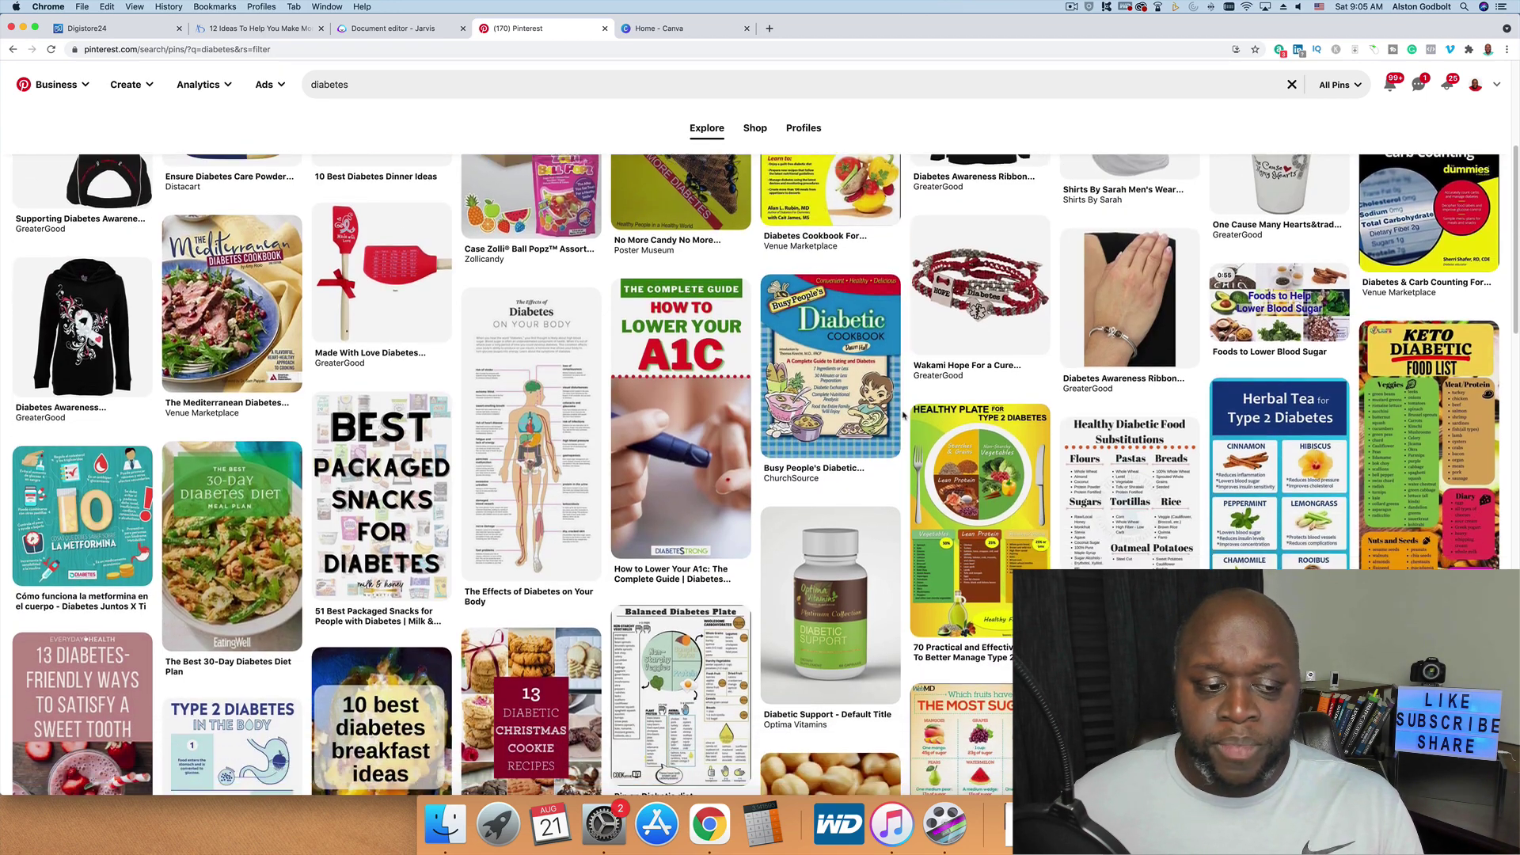
scroll(904, 415, "down", 6)
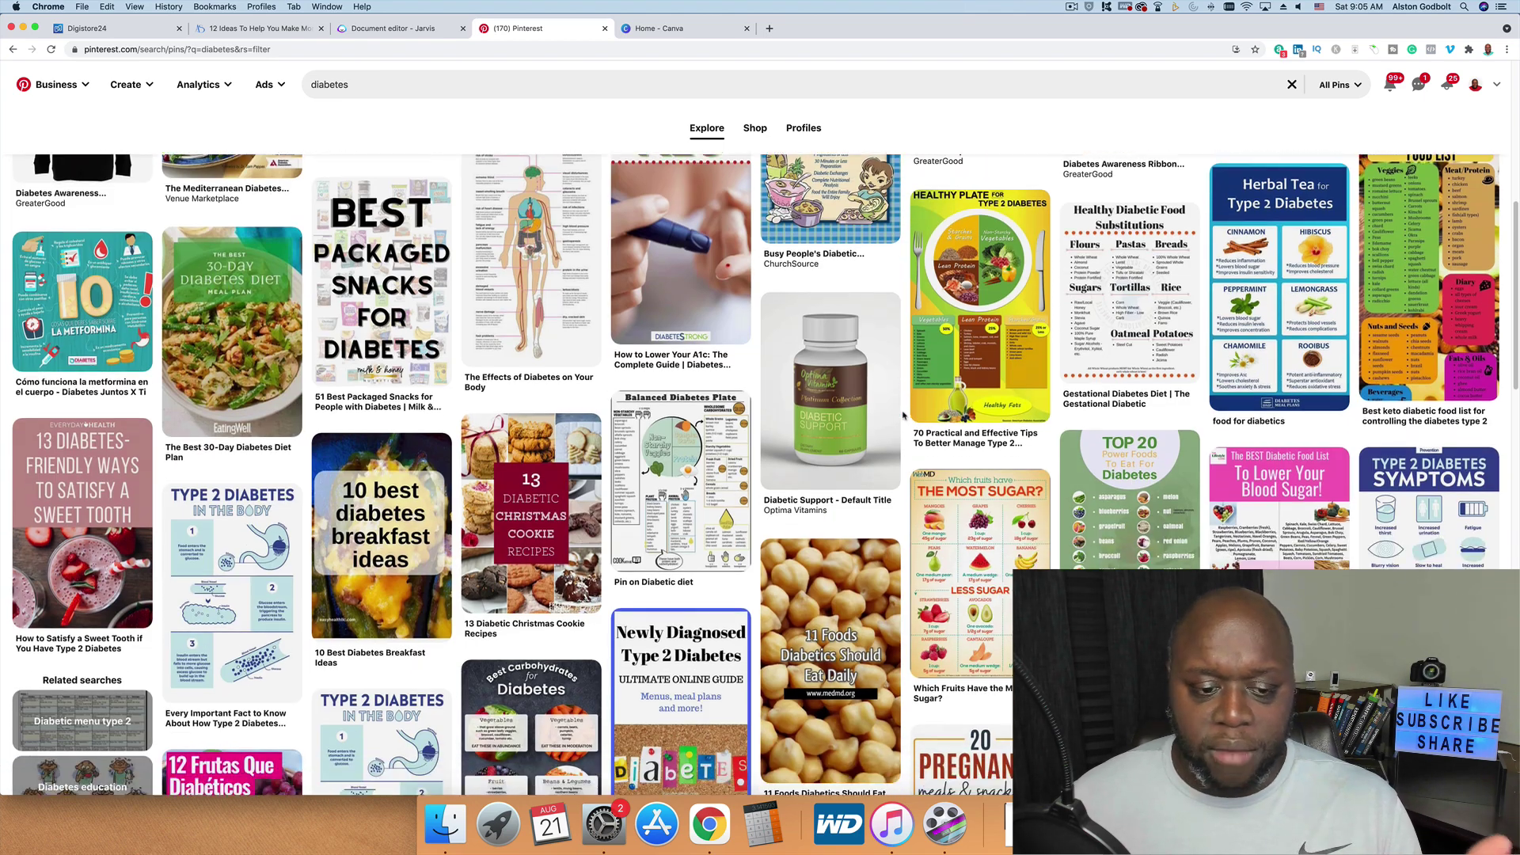
scroll(903, 415, "down", 1)
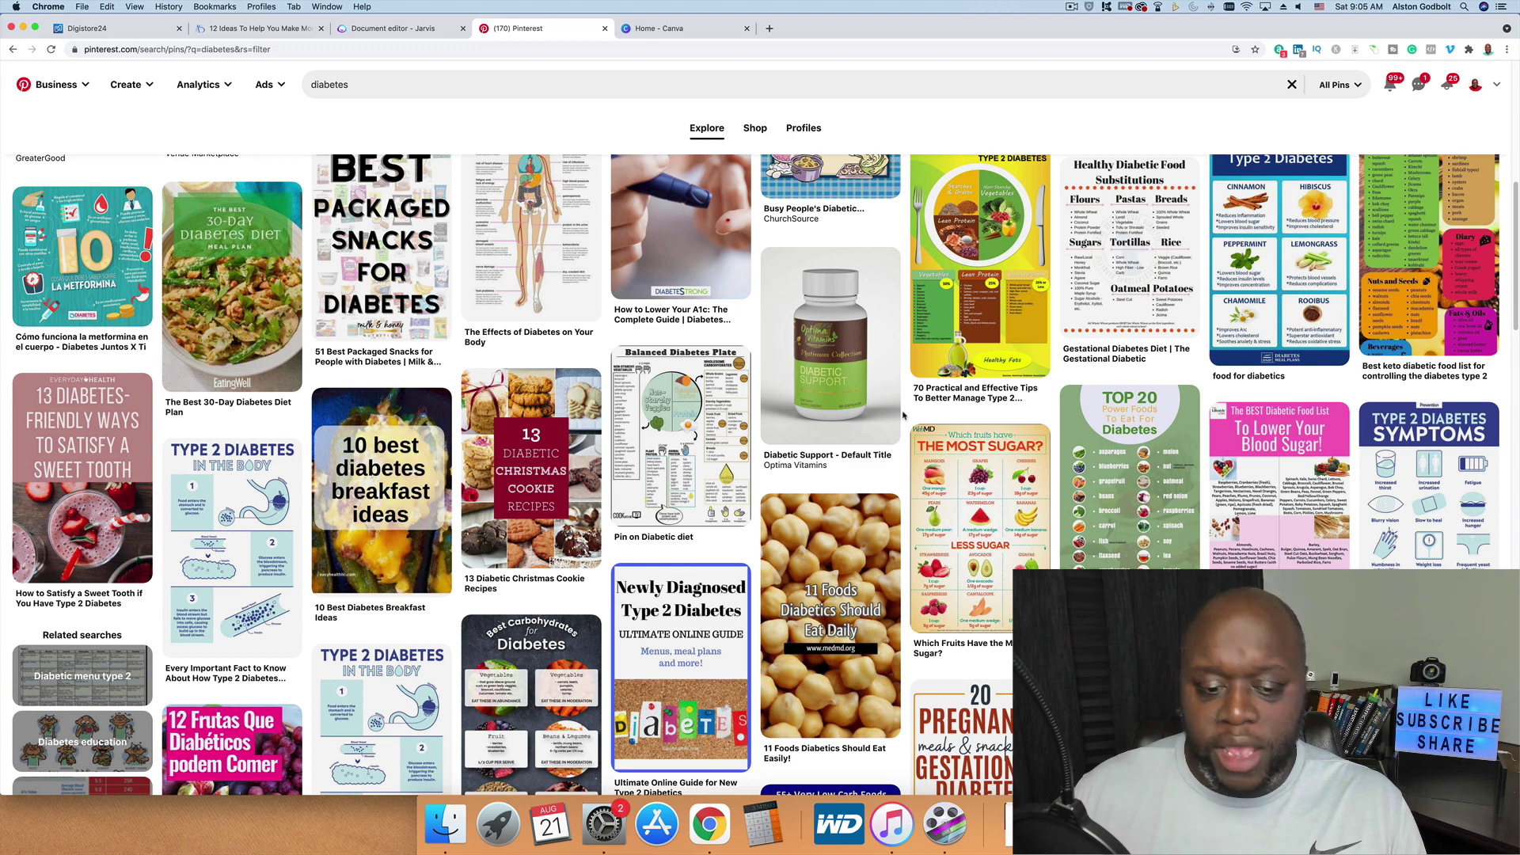
mouse_move(1109, 464)
mouse_move(940, 469)
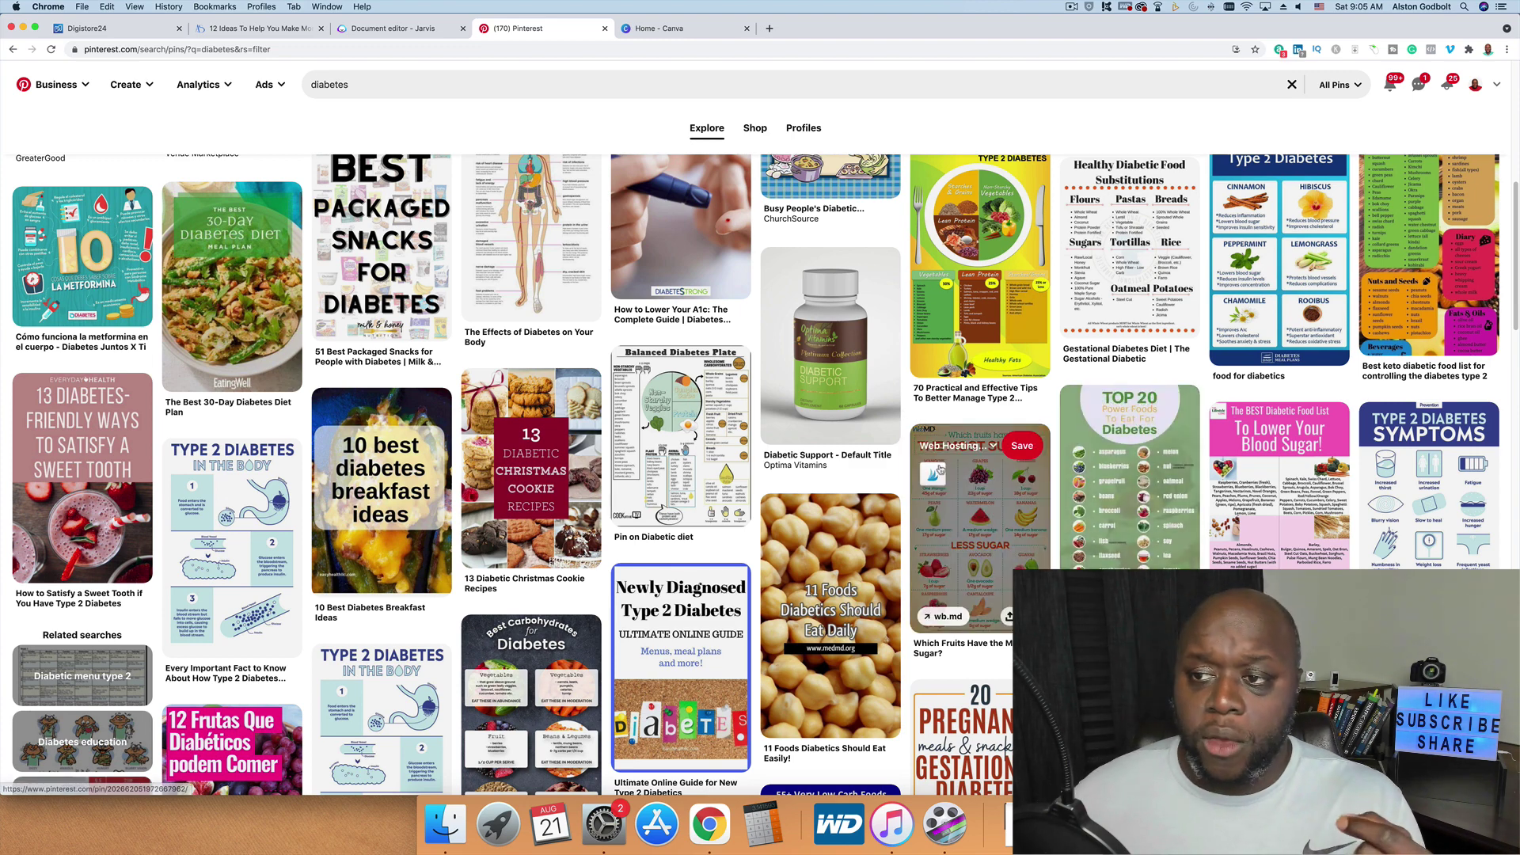
mouse_move(826, 461)
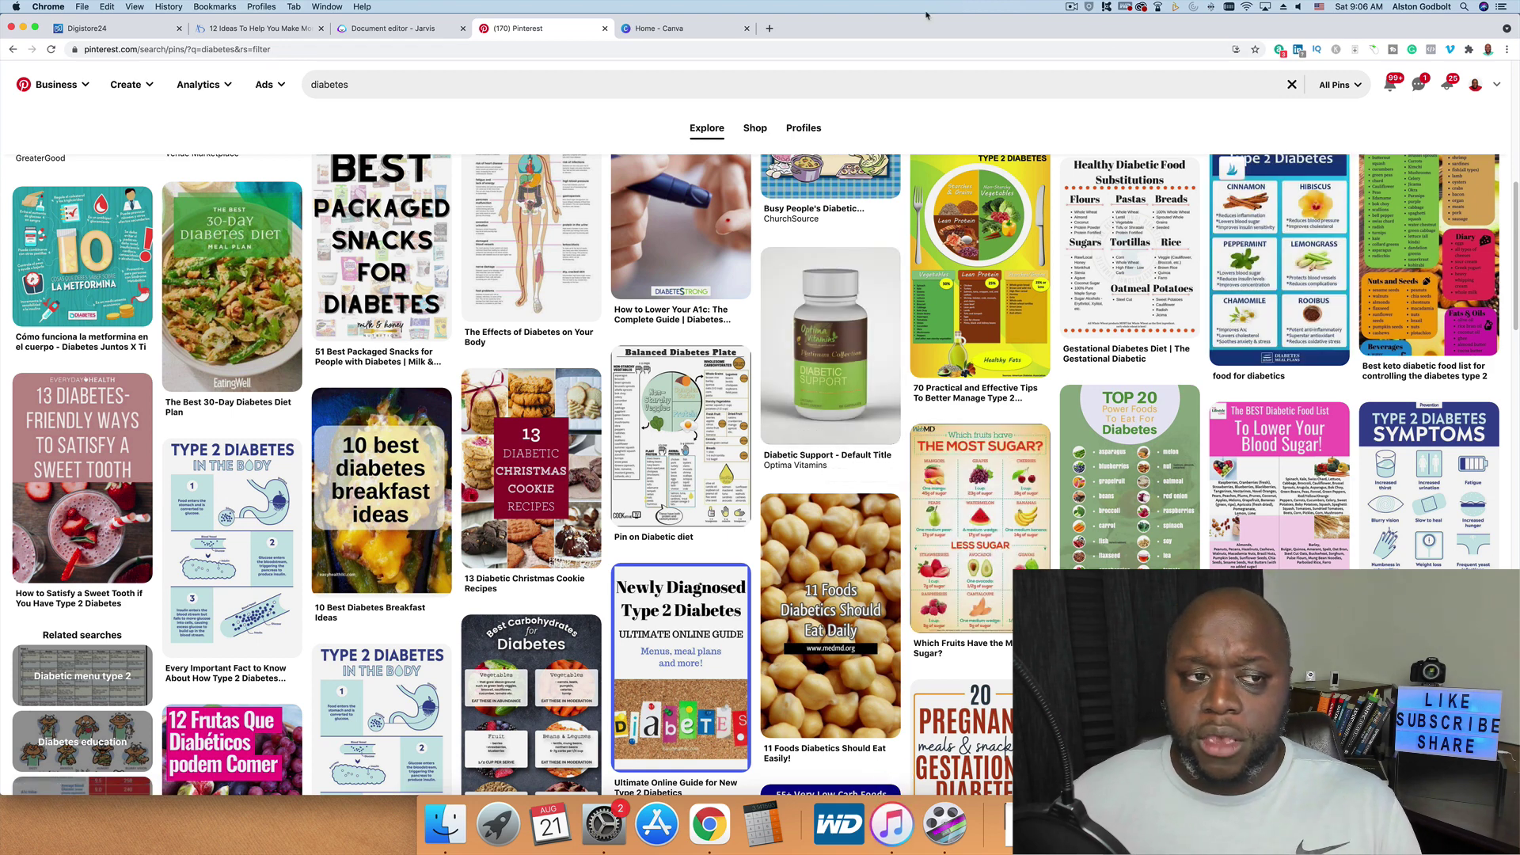
scroll(979, 602, "up", 10)
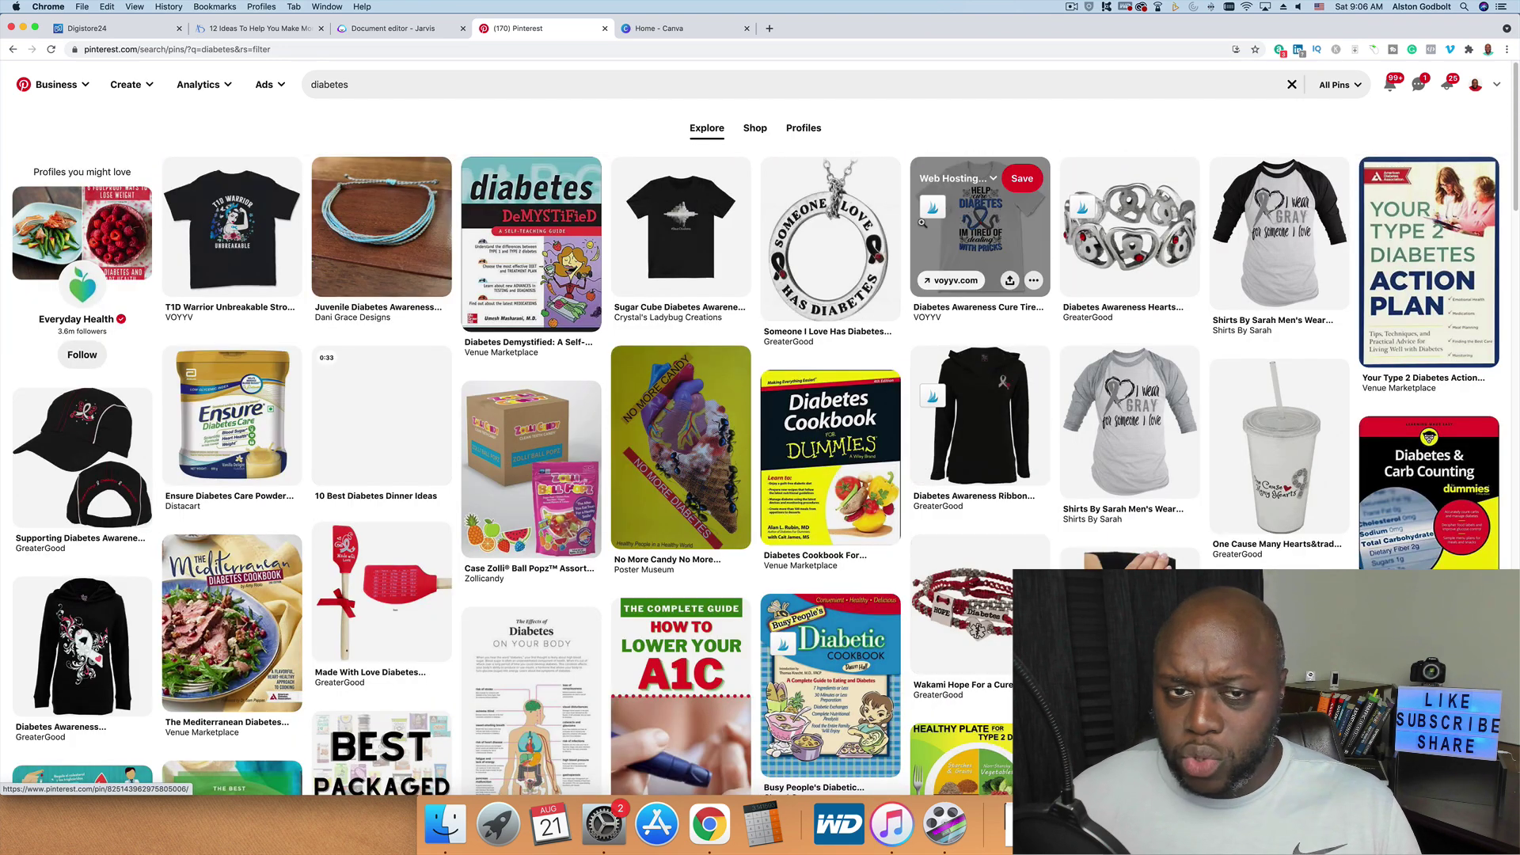
- Open answerthepublic.com in a new browser tab
left_click(769, 29)
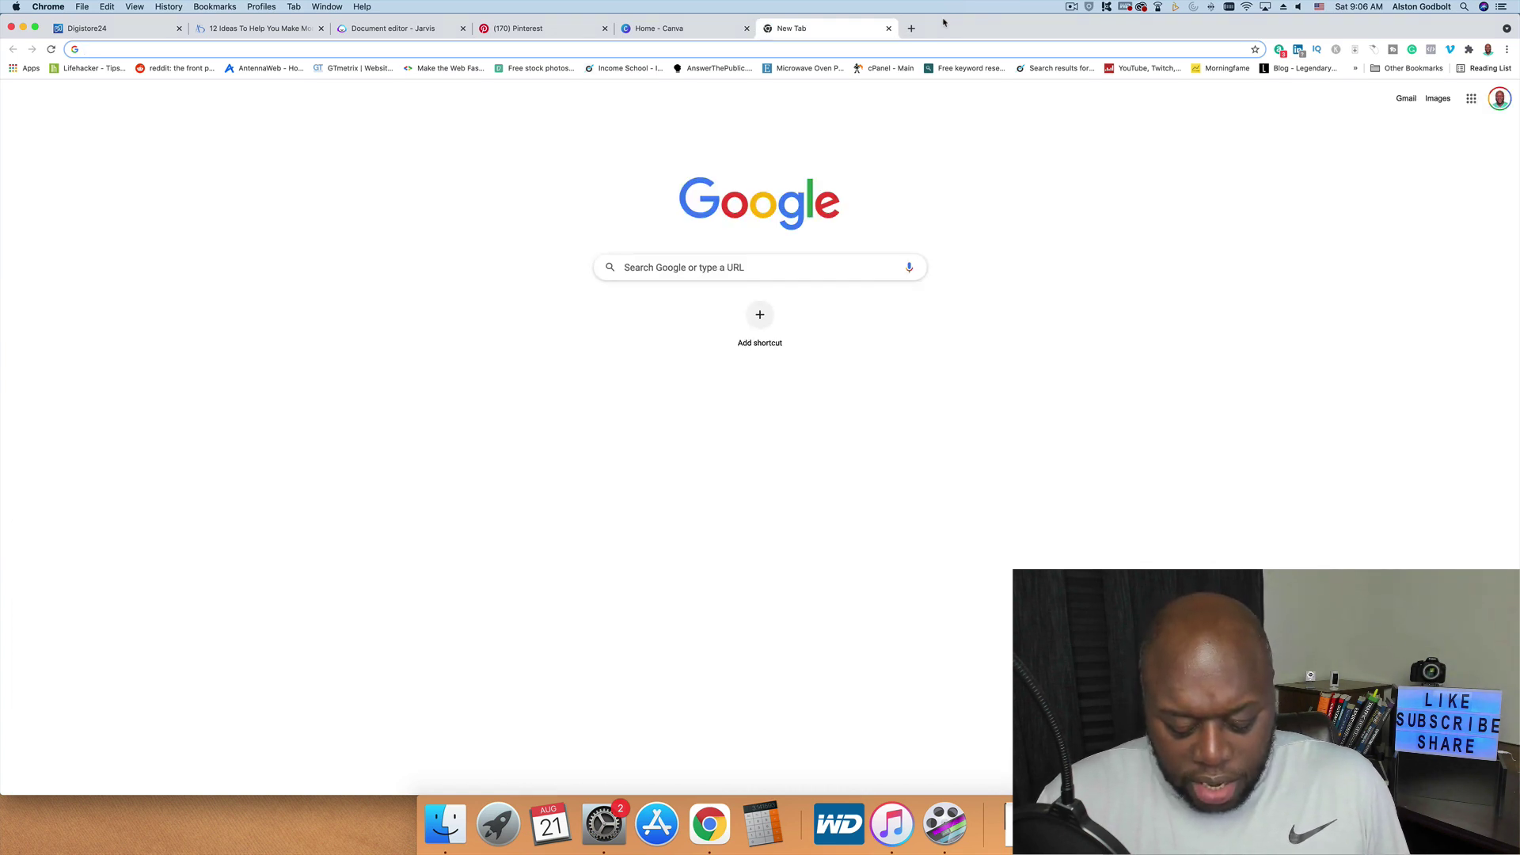
type("answer")
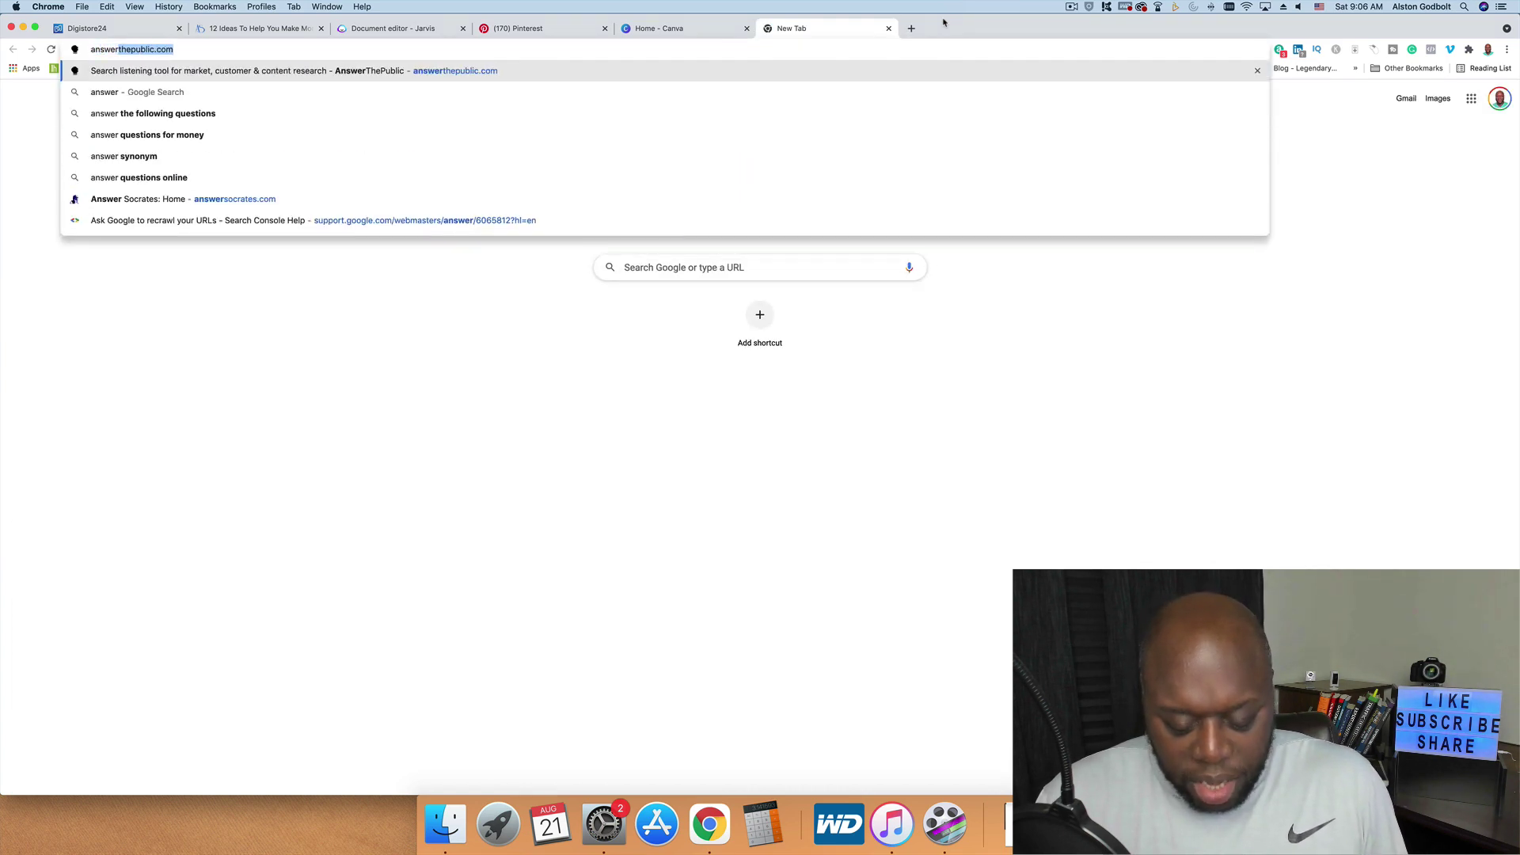
key("Return")
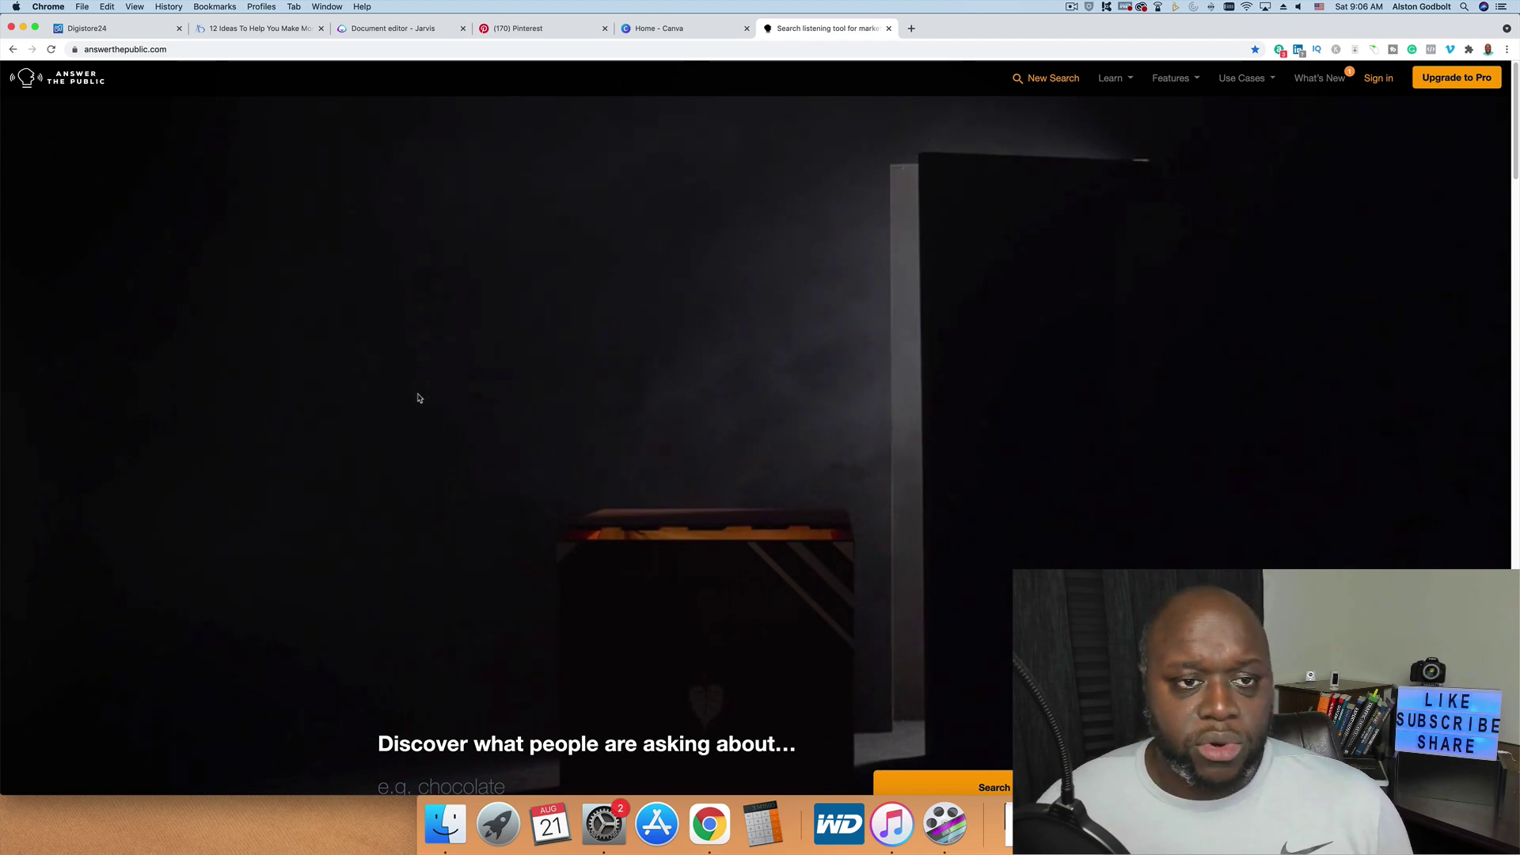
- Copy the term diabetes from the Pinterest search, look it up on AnswerThePublic, and show the resulting questions as a data list
left_click(546, 30)
left_click(308, 82)
key("super+c")
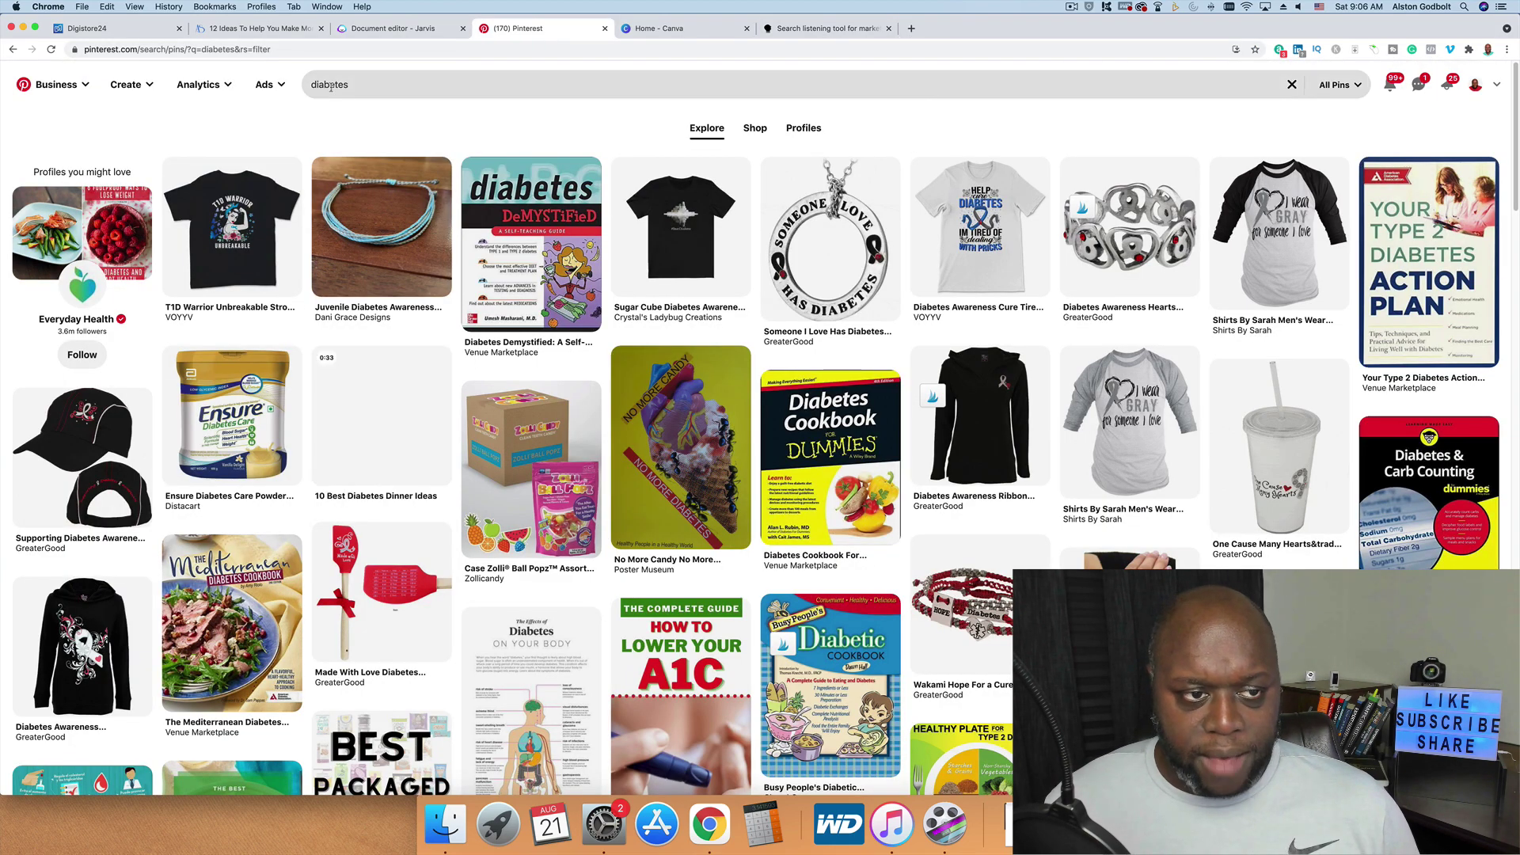
left_click(826, 27)
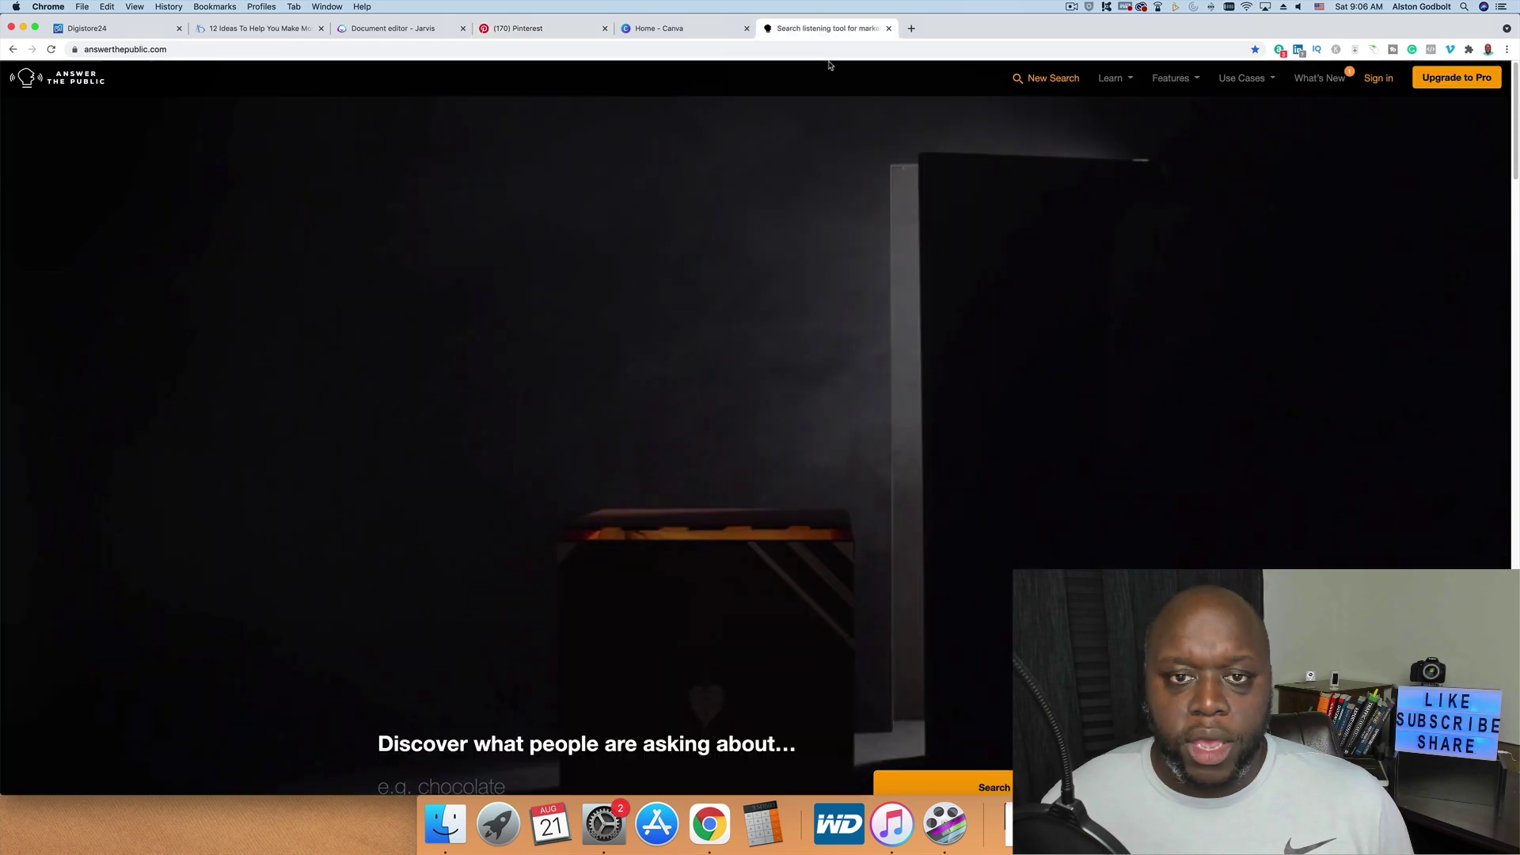
left_click(570, 492)
key("super+v")
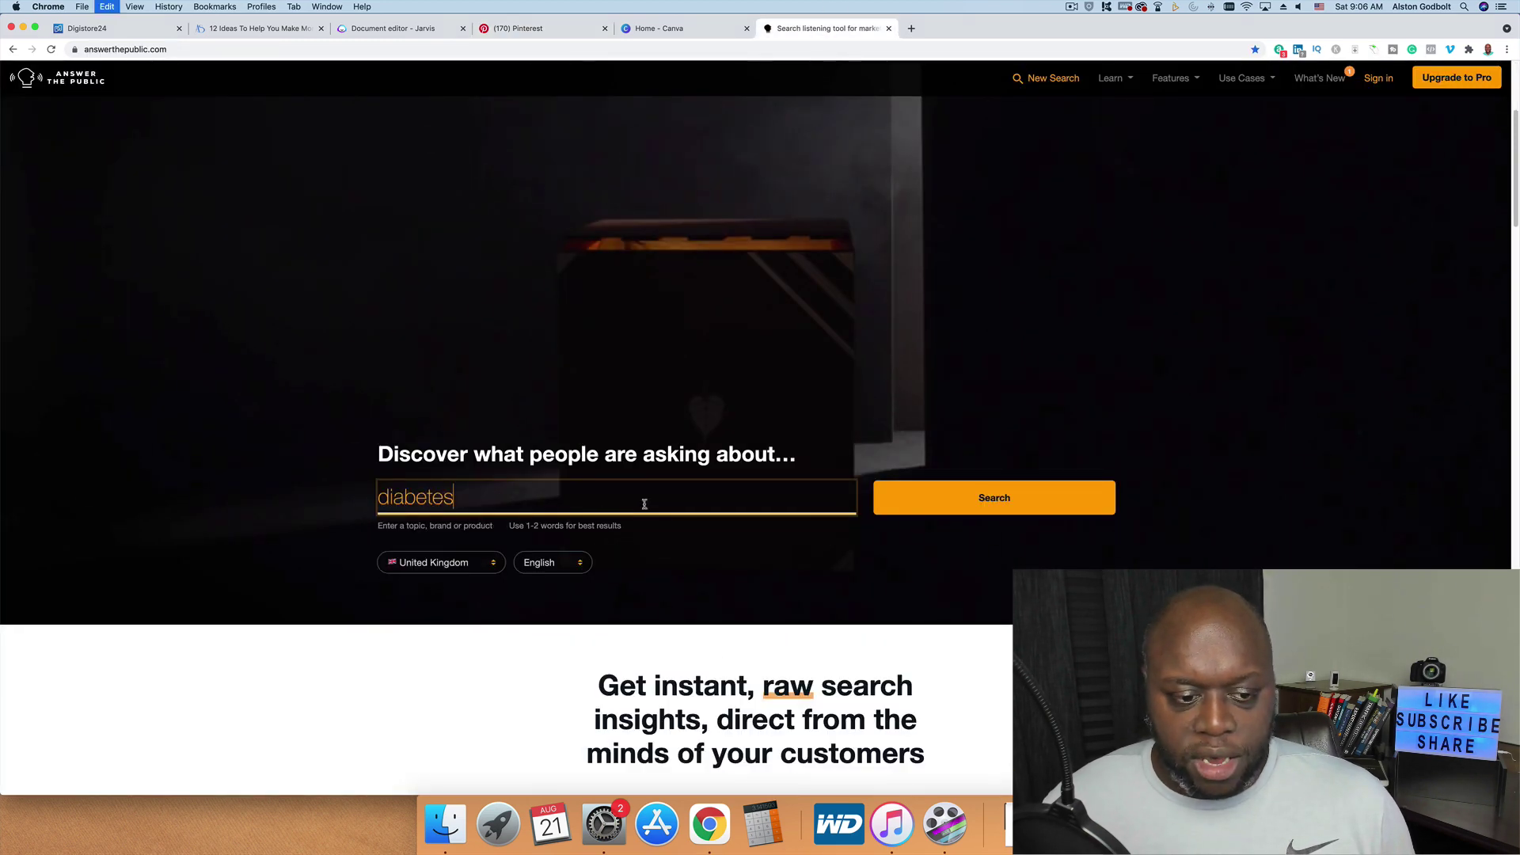
left_click(1015, 518)
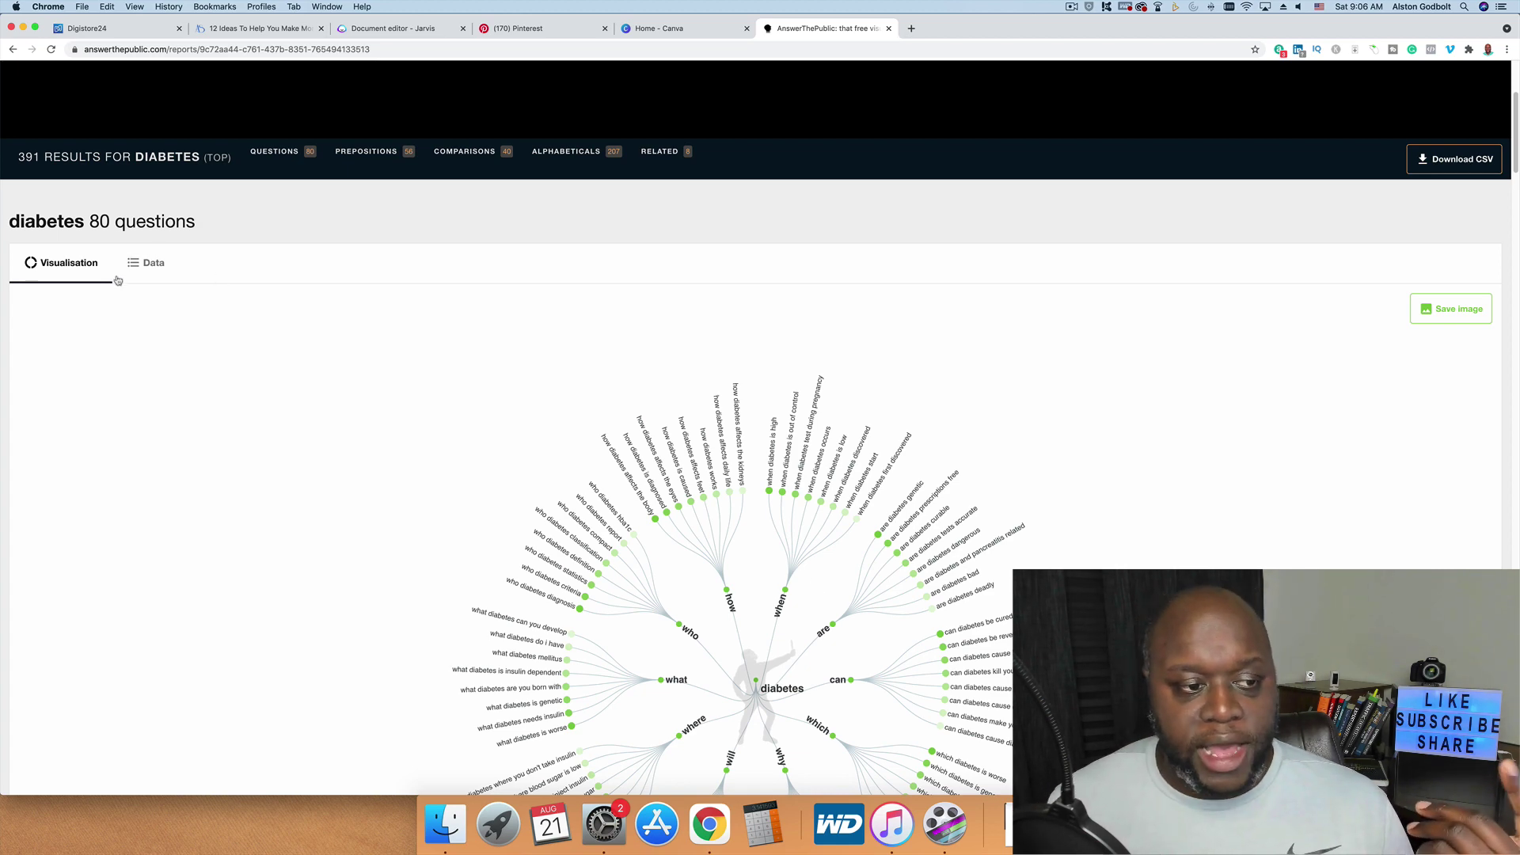
left_click(147, 263)
scroll(793, 252, "down", 1)
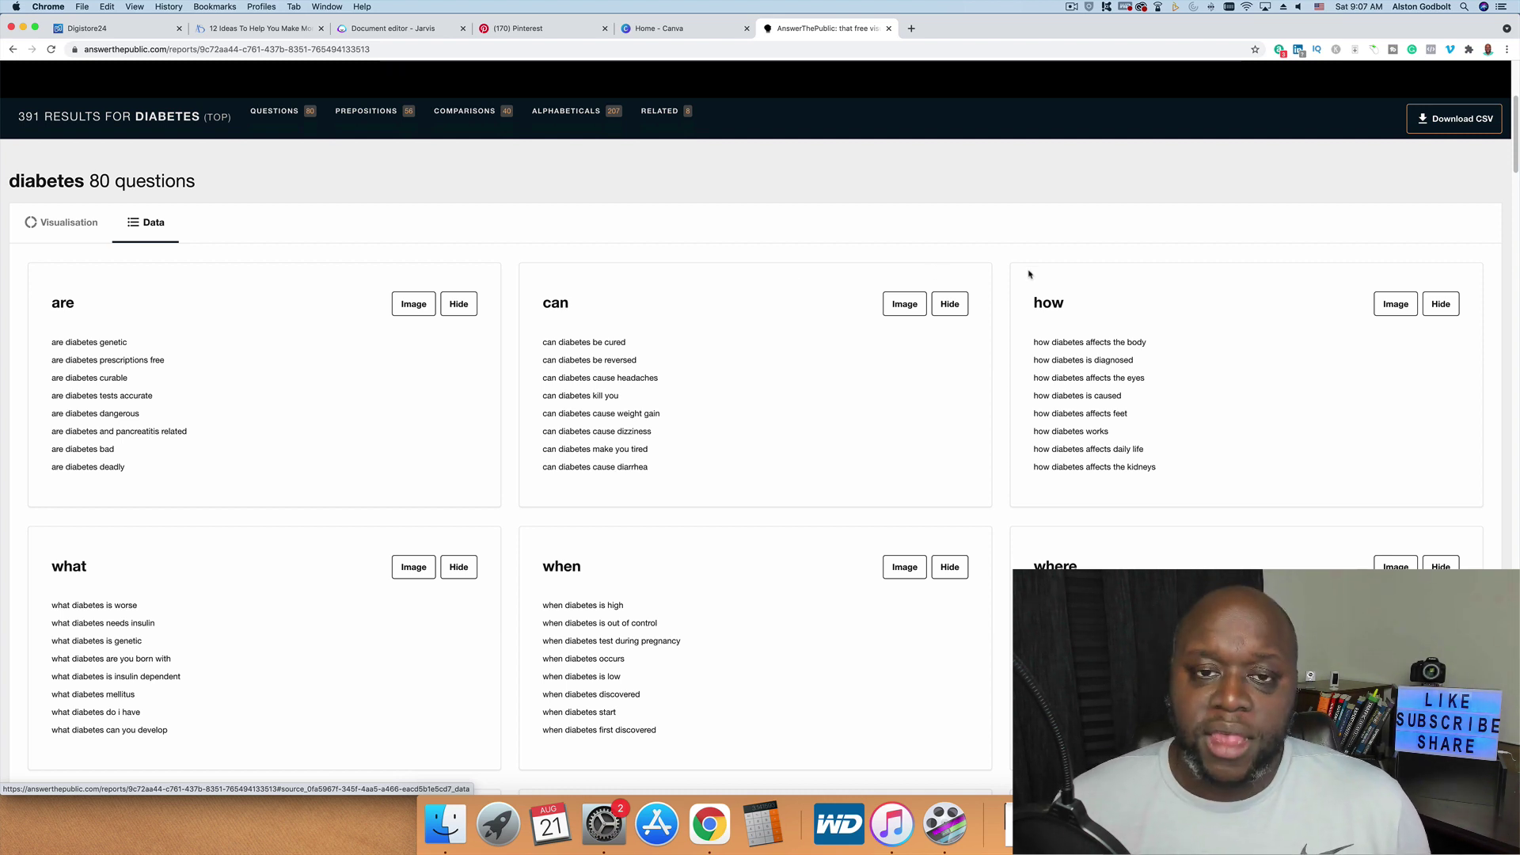
- Review the diabetes pins on Pinterest again for content ideas, and return to the AnswerThePublic question list
left_click(519, 27)
left_click(956, 271)
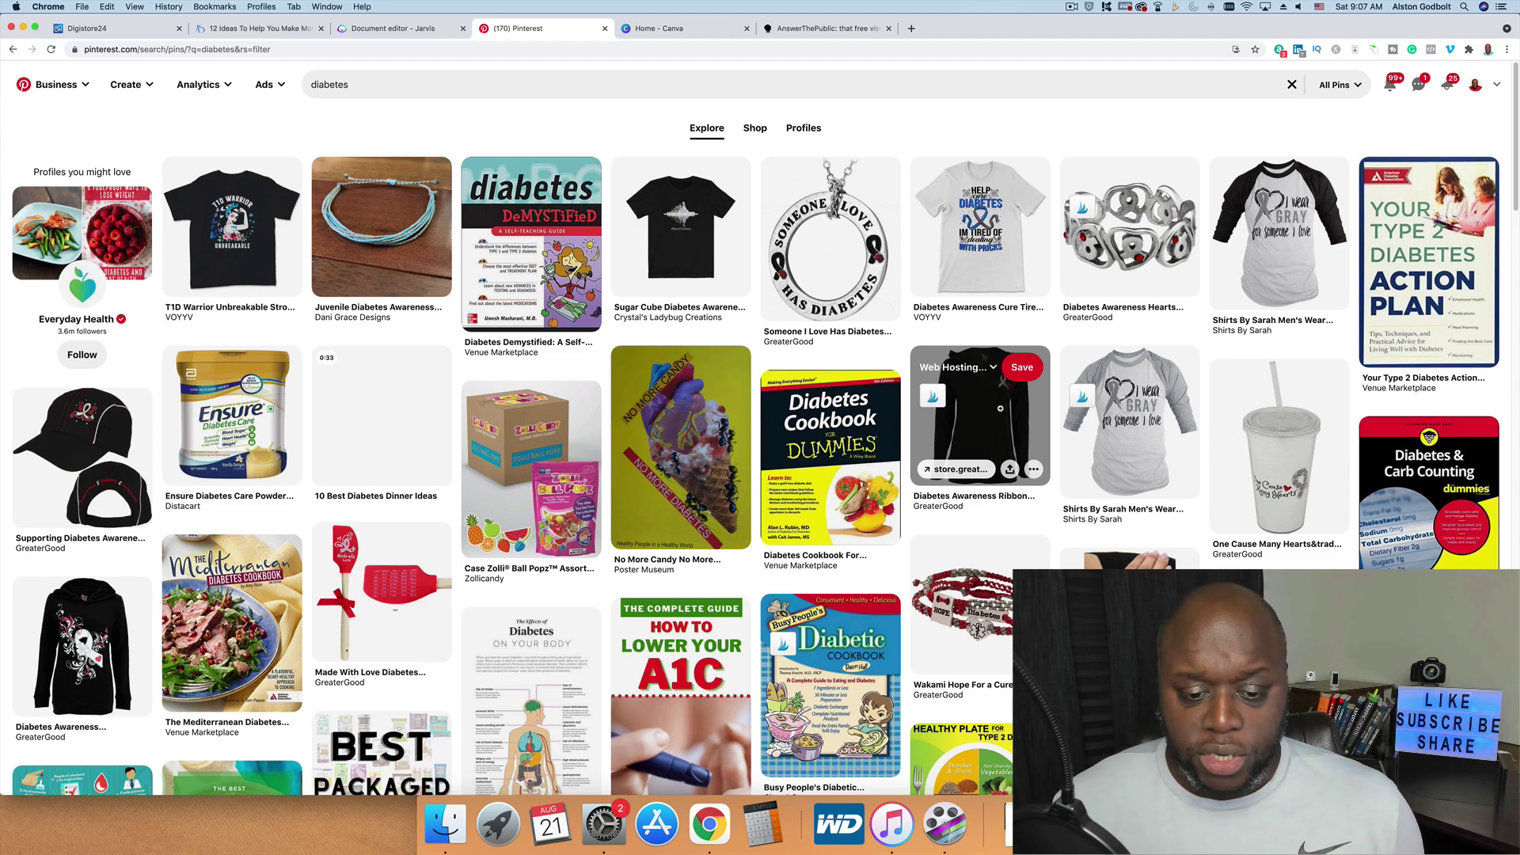
scroll(999, 408, "down", 5)
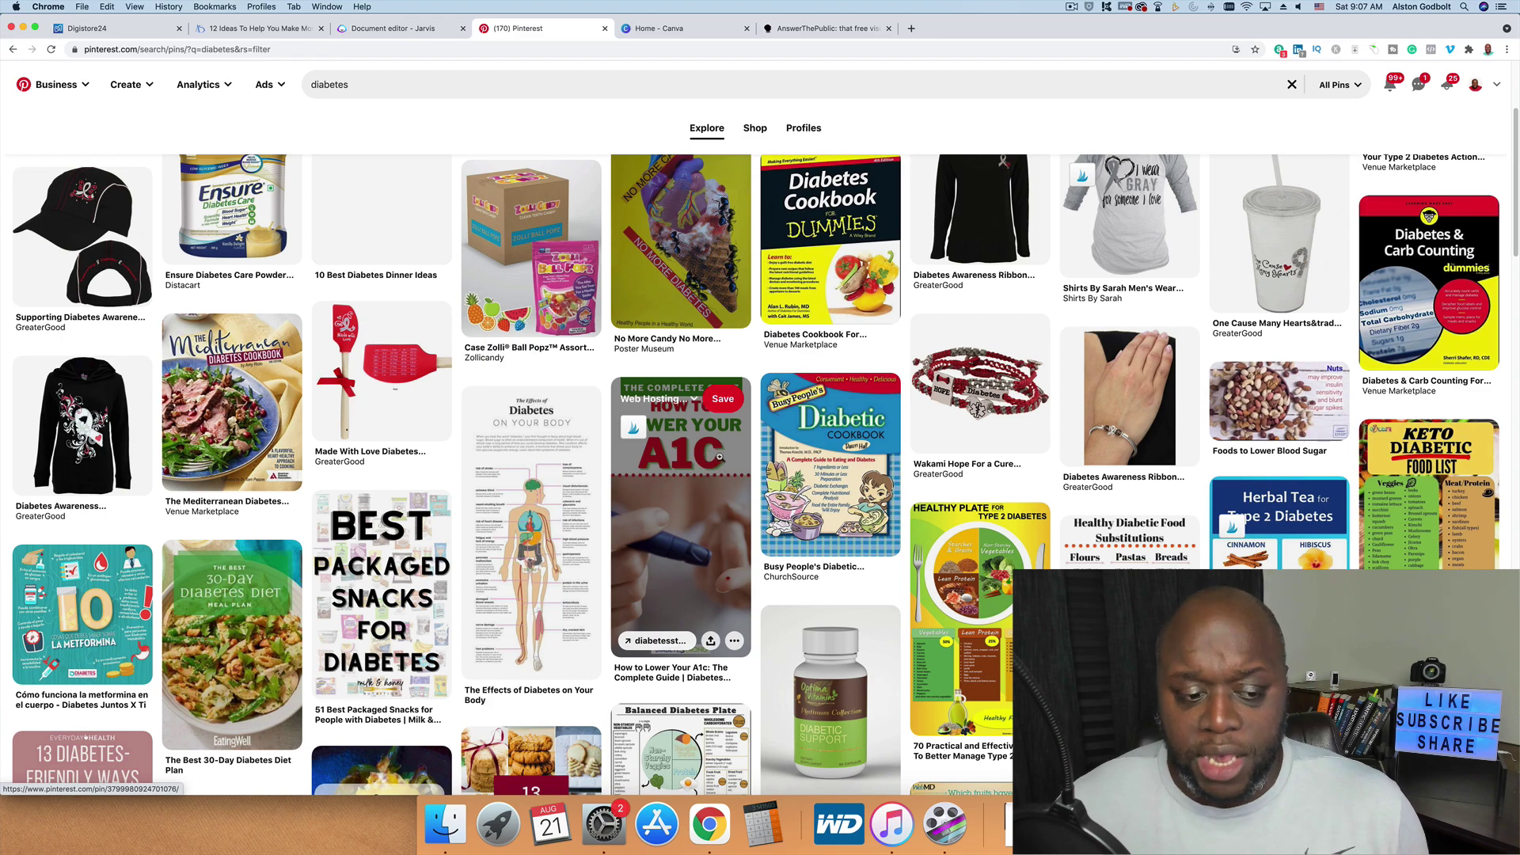
scroll(849, 469, "down", 5)
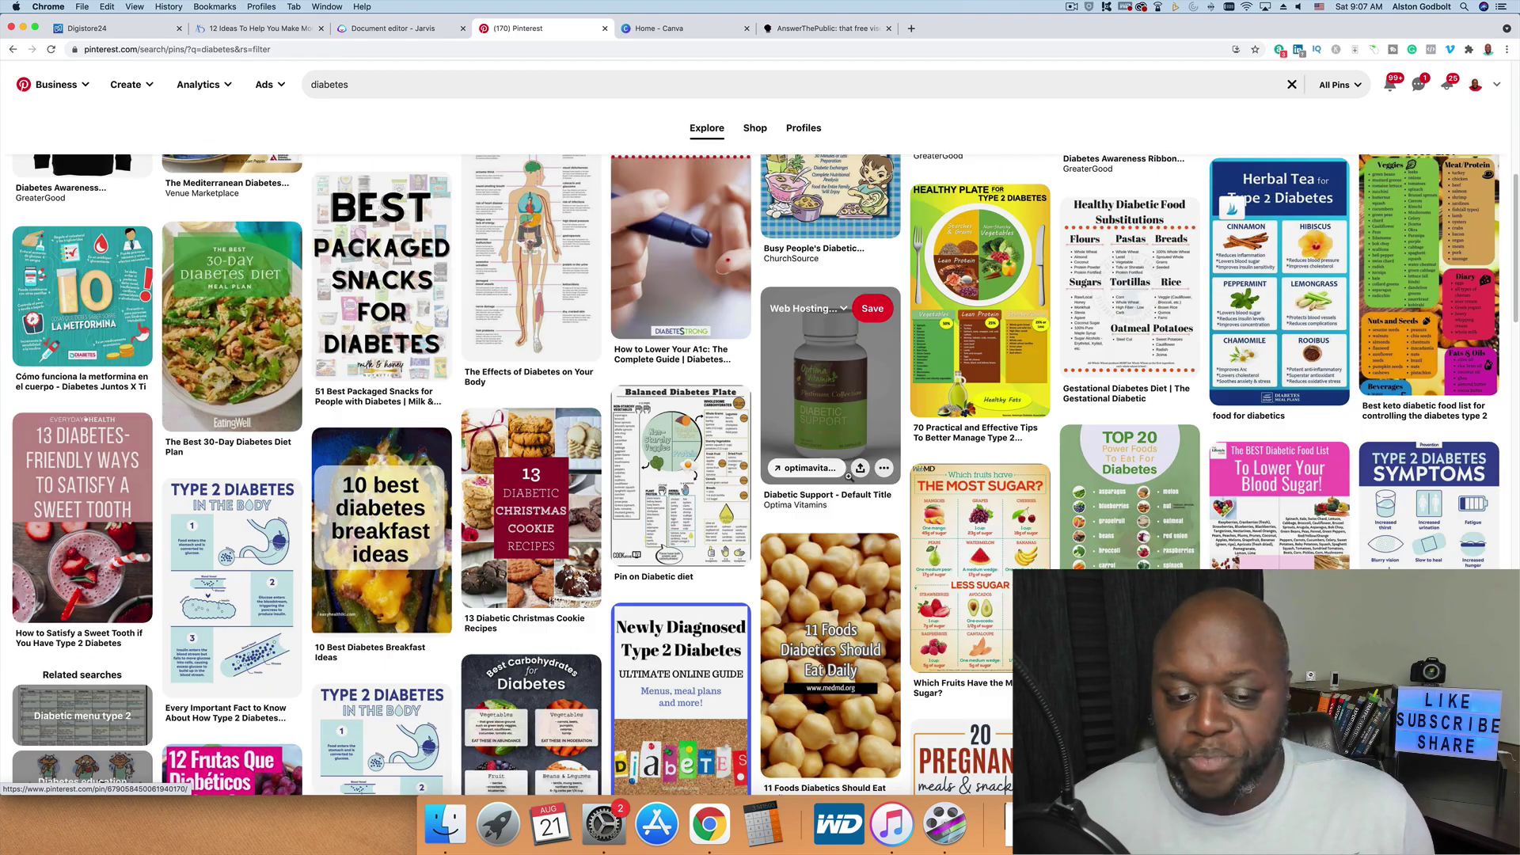
scroll(849, 479, "down", 5)
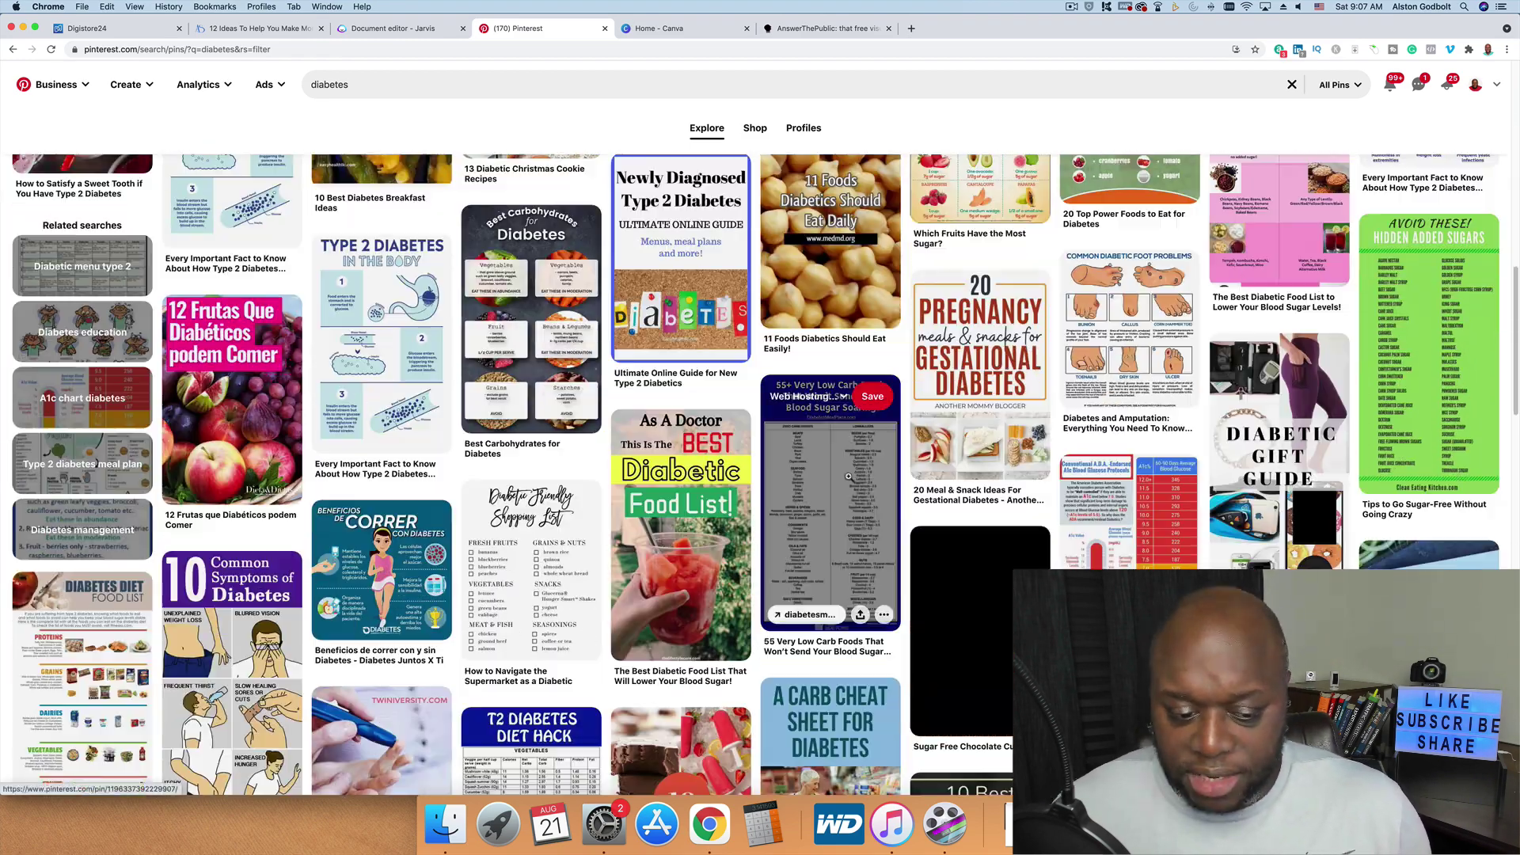
scroll(859, 489, "up", 15)
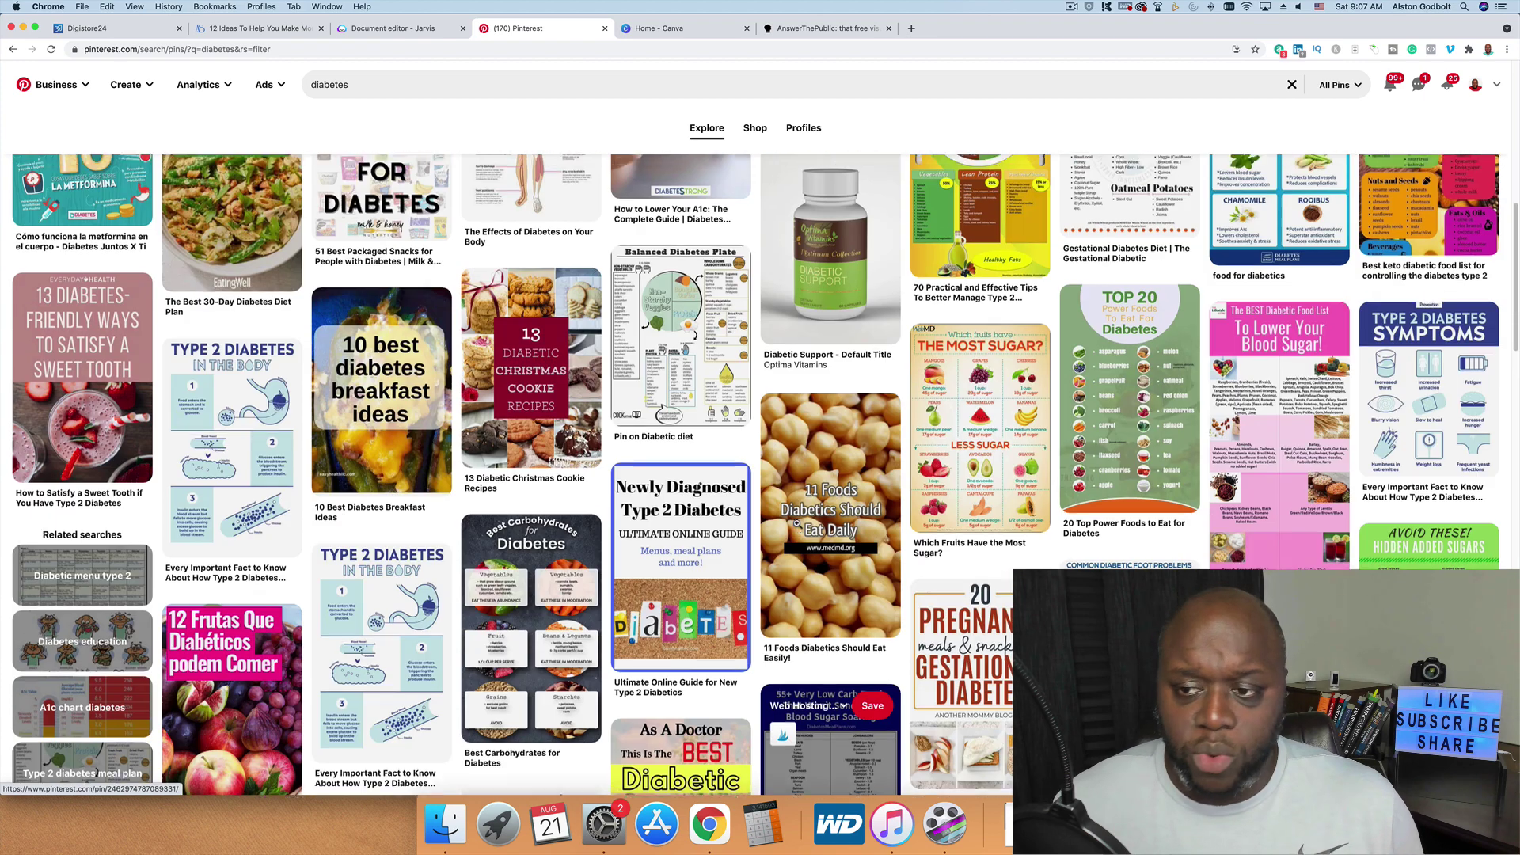
left_click(823, 30)
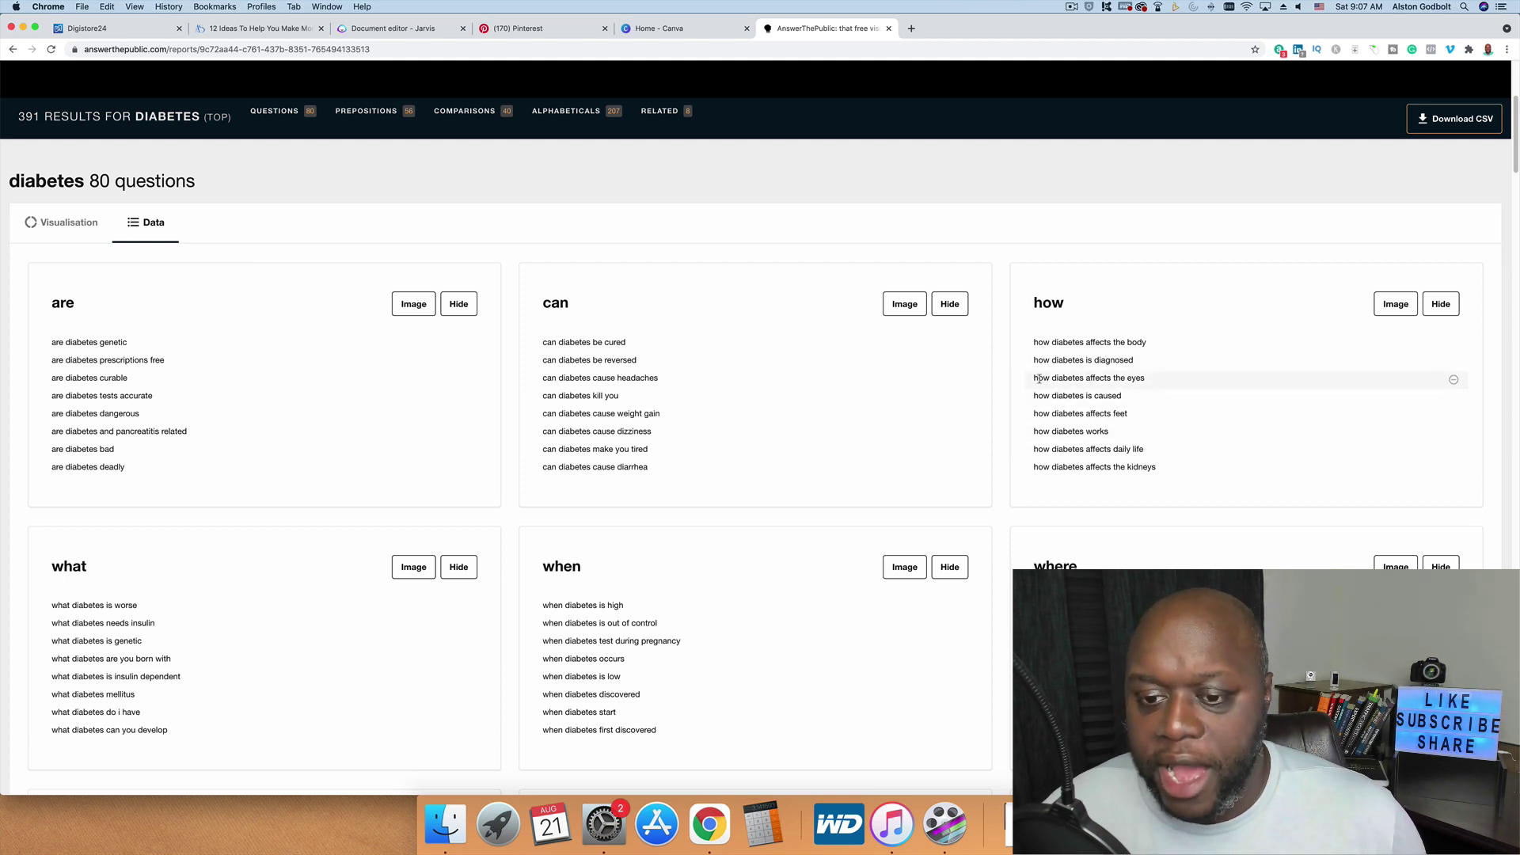
- Highlight the question "how diabetes affects the eyes", switch to Canva, and start a blank Mobile Video design
left_click_drag(1033, 379, 1294, 381)
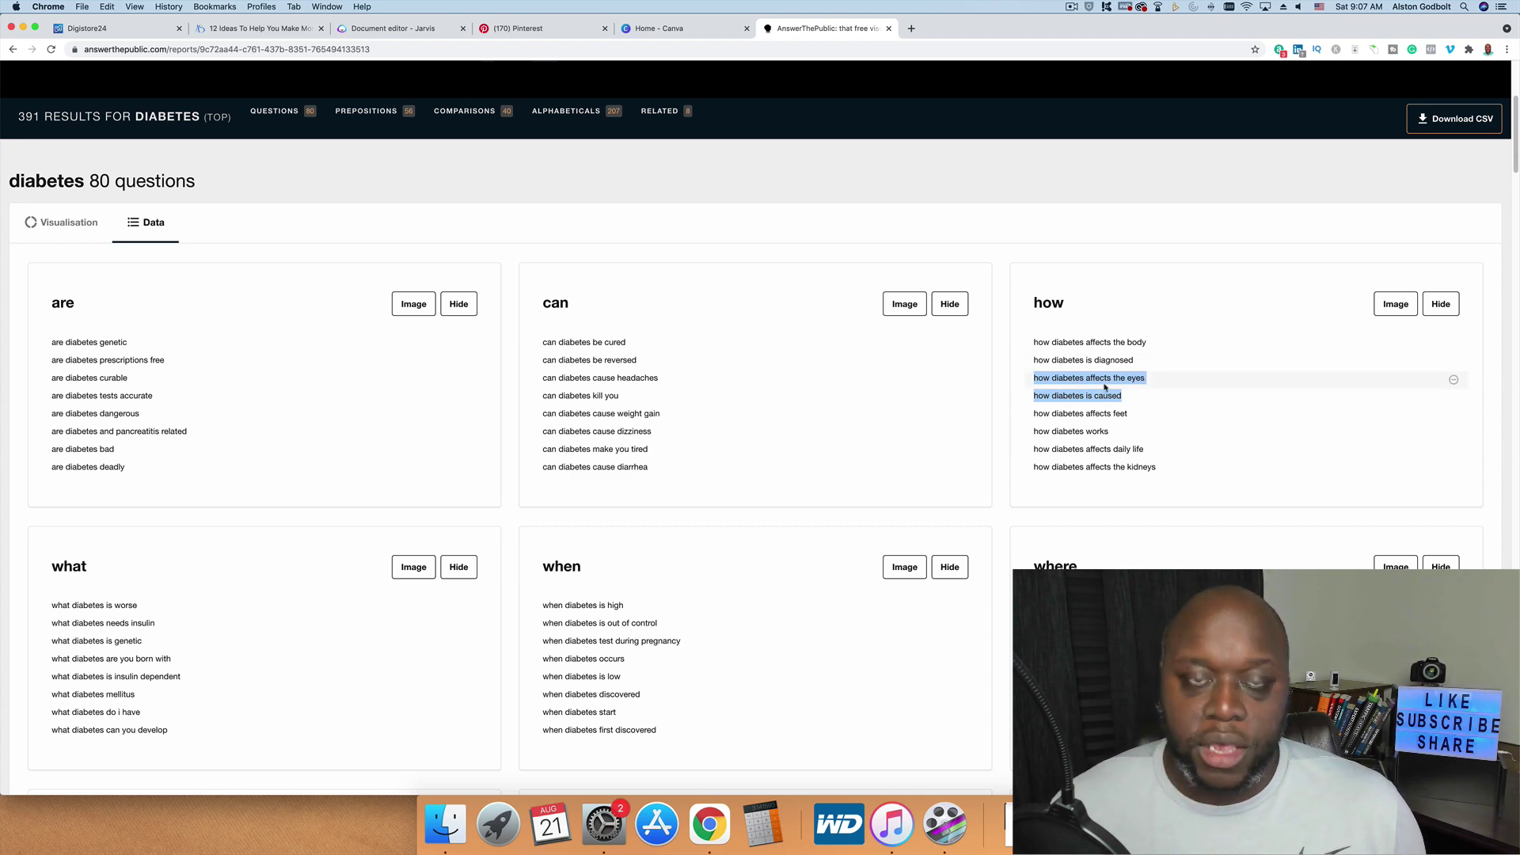
left_click(662, 28)
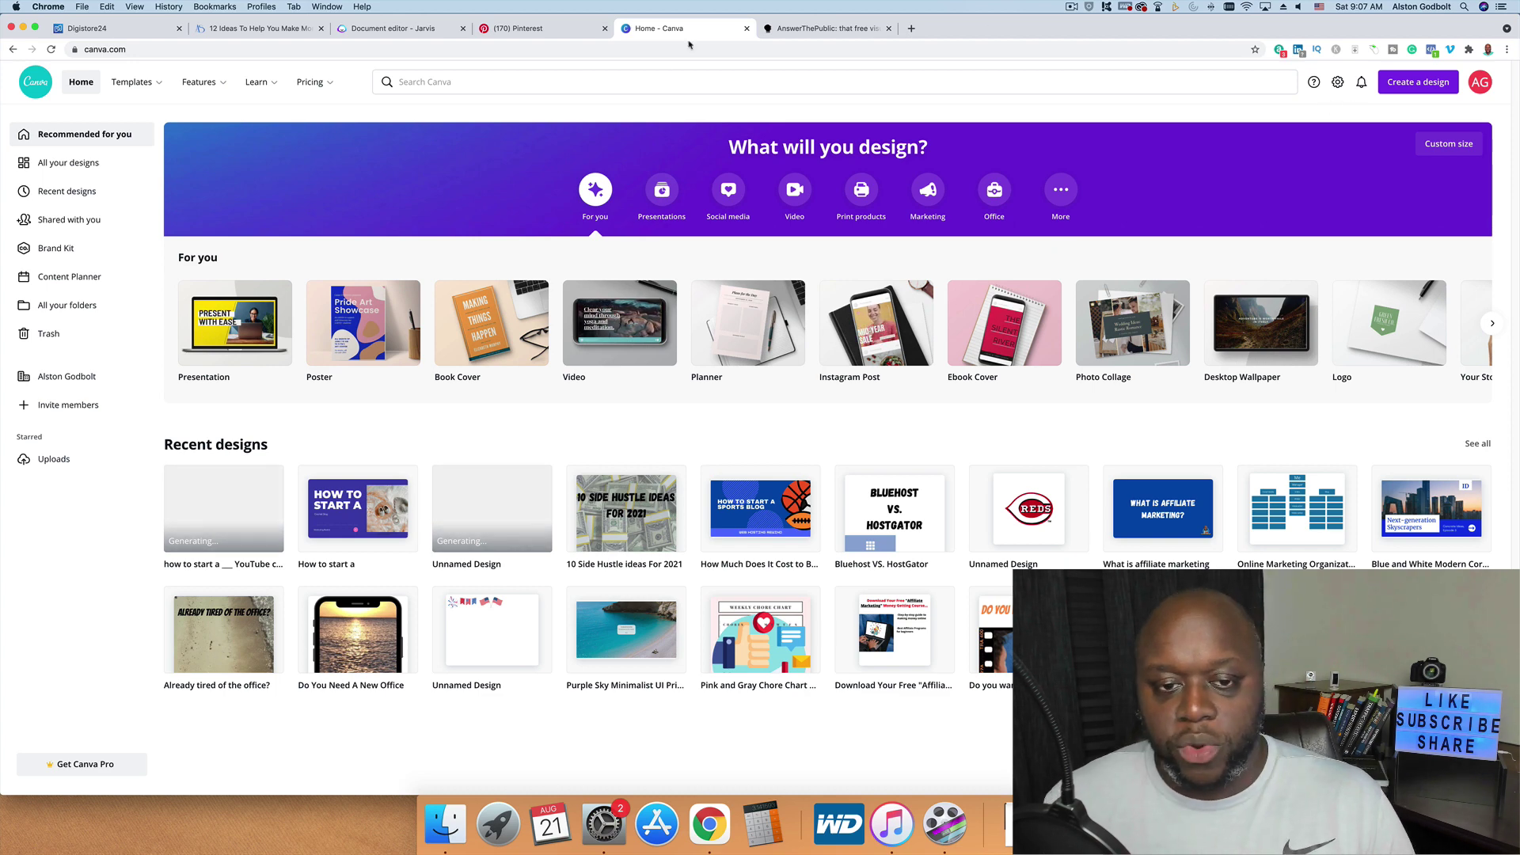
left_click(804, 203)
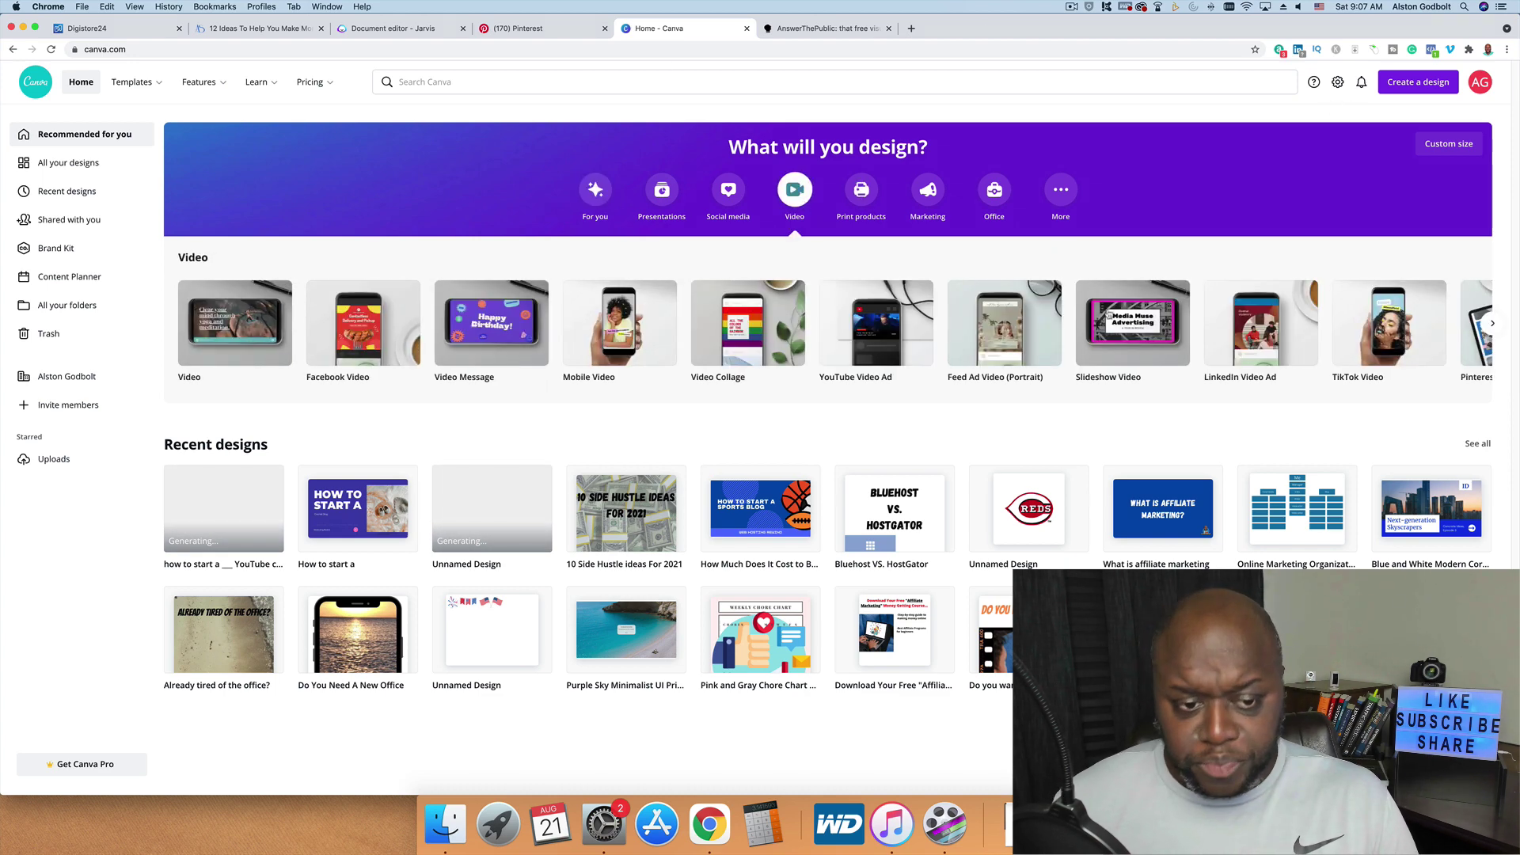
left_click(605, 323)
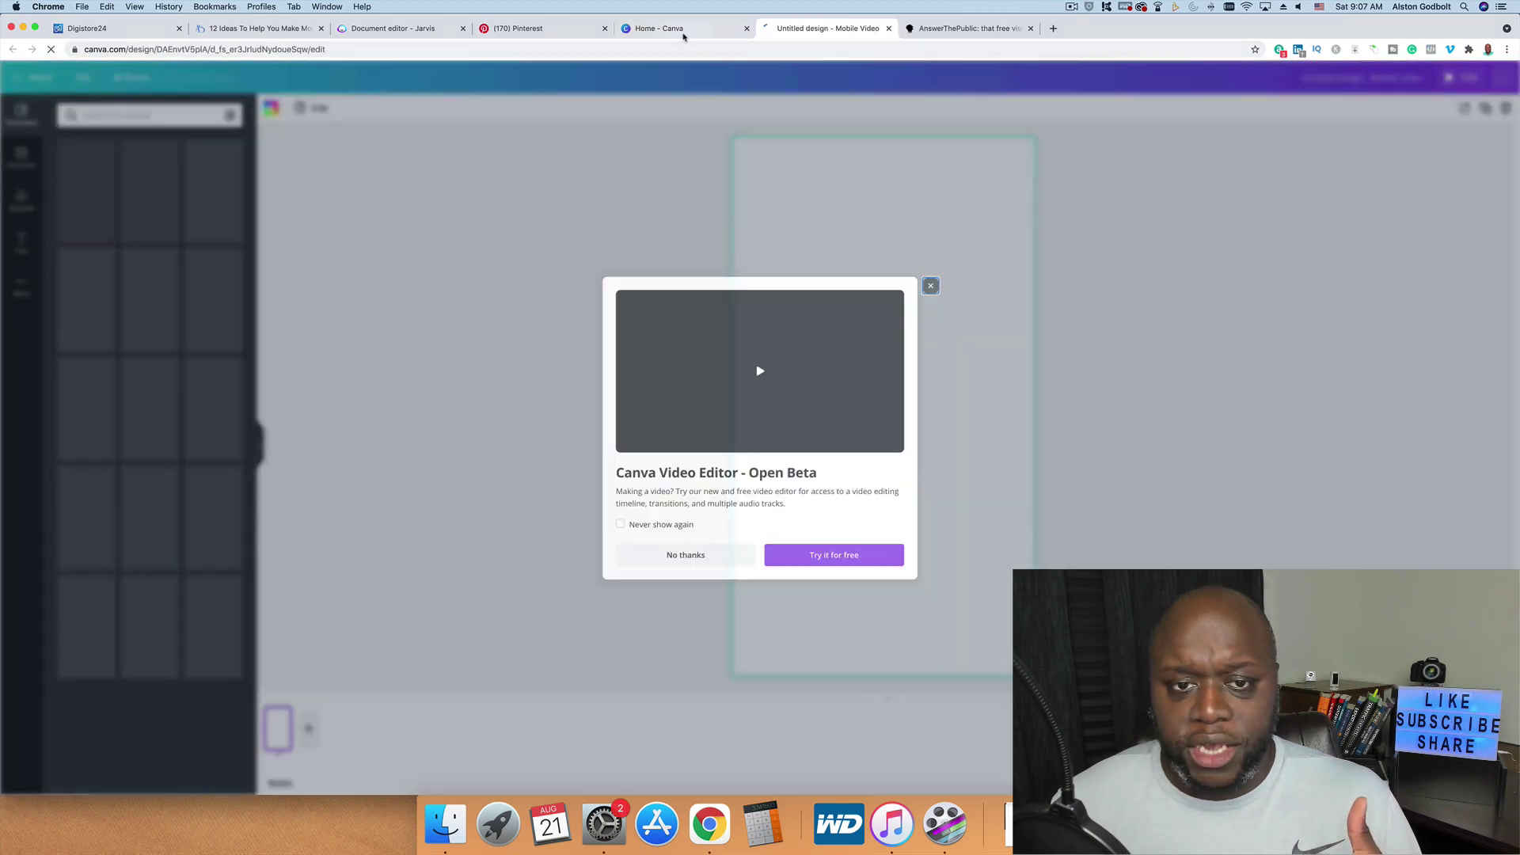
- Search Canva for "pin" and create a blank Pinterest Pin design at 1080 x 1920
left_click(680, 29)
left_click(872, 79)
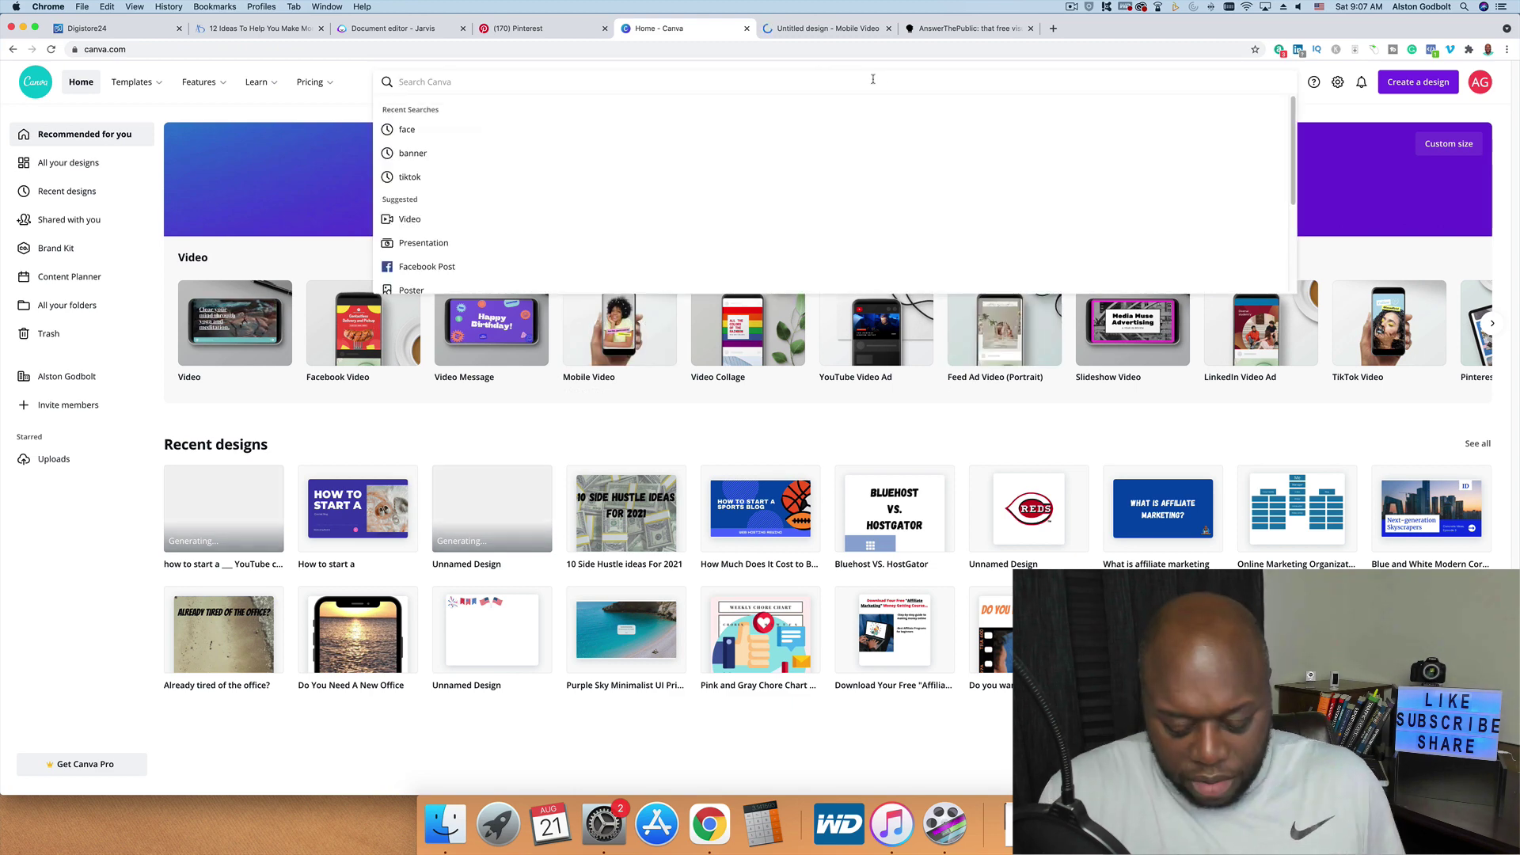
type("pin")
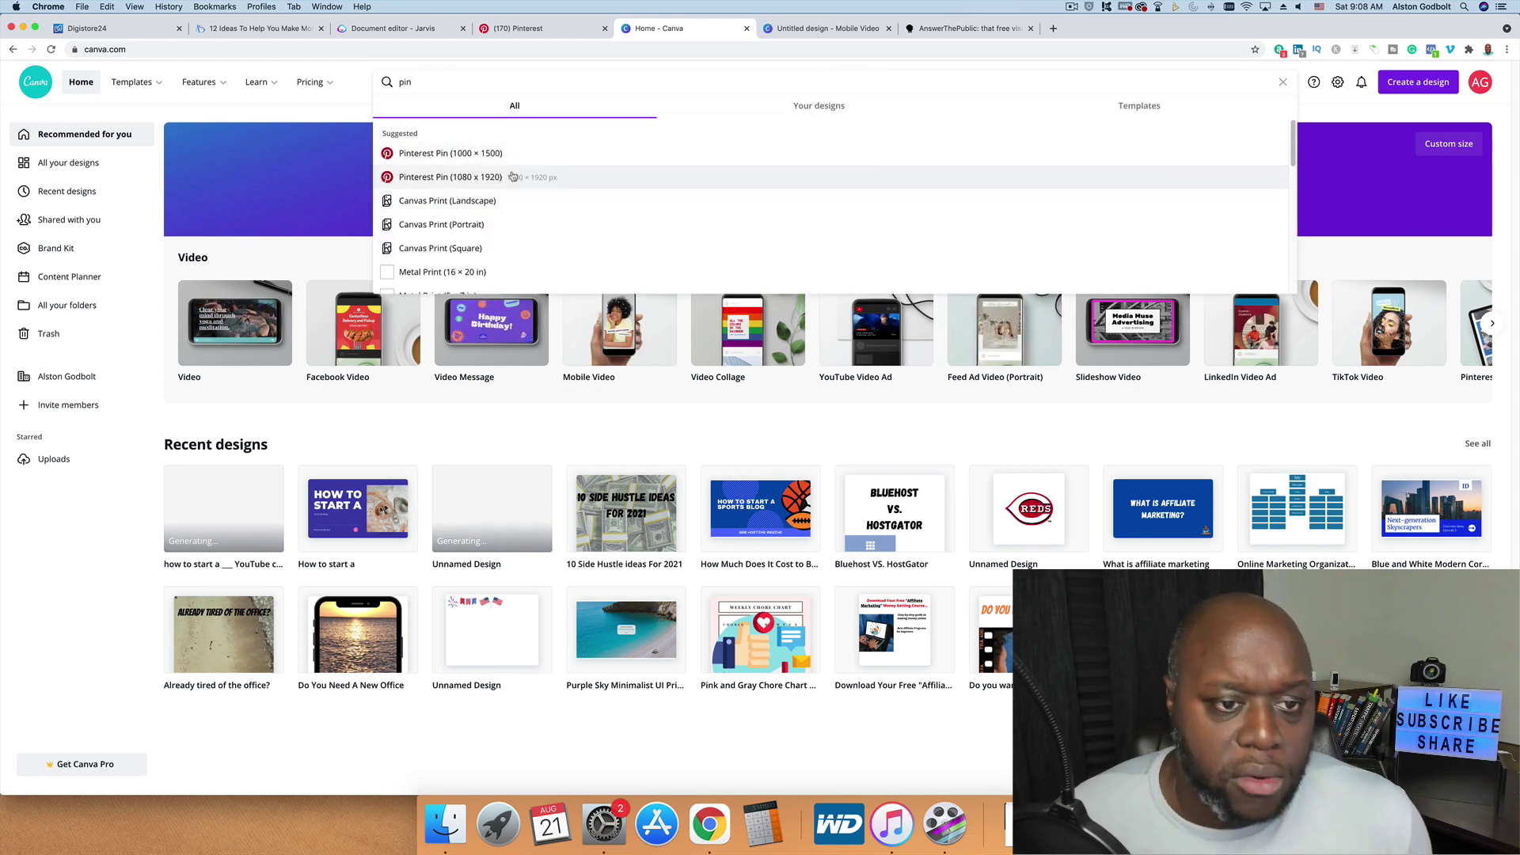
left_click(512, 176)
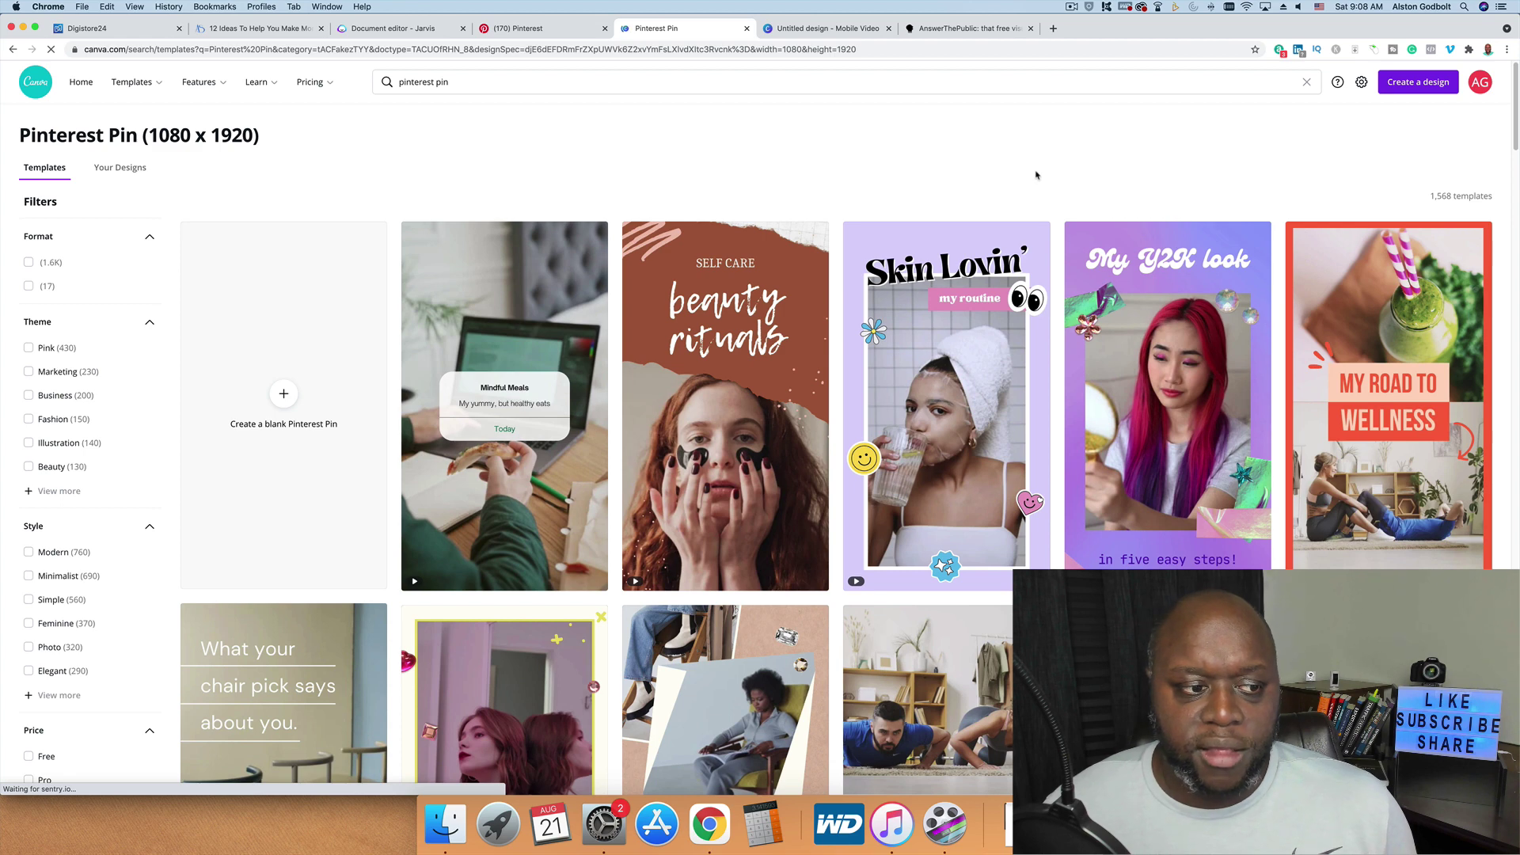
left_click(250, 395)
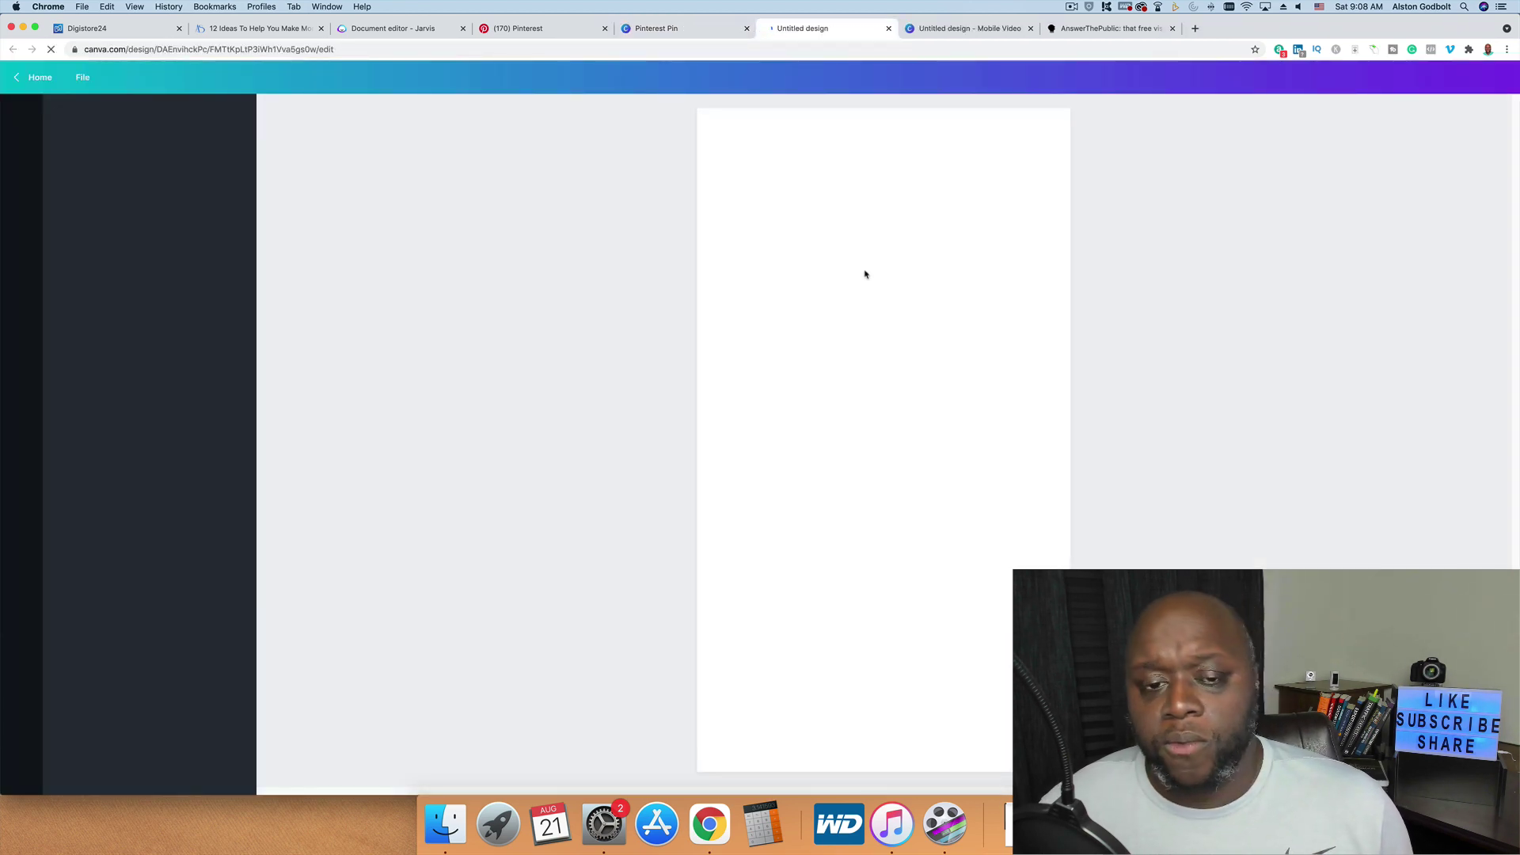
- Return to the Mobile Video design, decline the video editor beta, and look through the mobile video templates
left_click(982, 30)
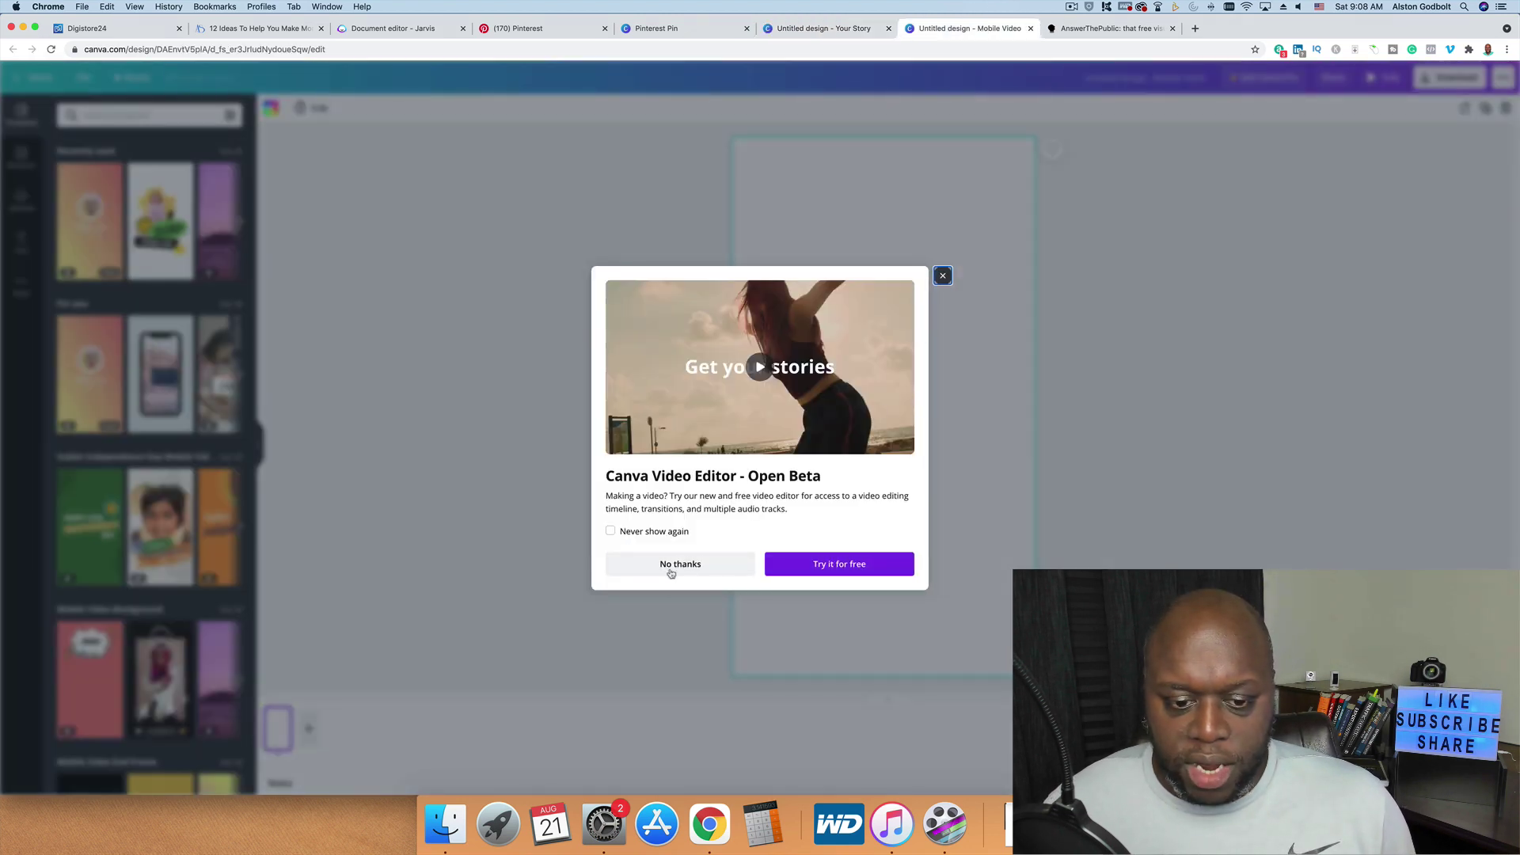
left_click(671, 564)
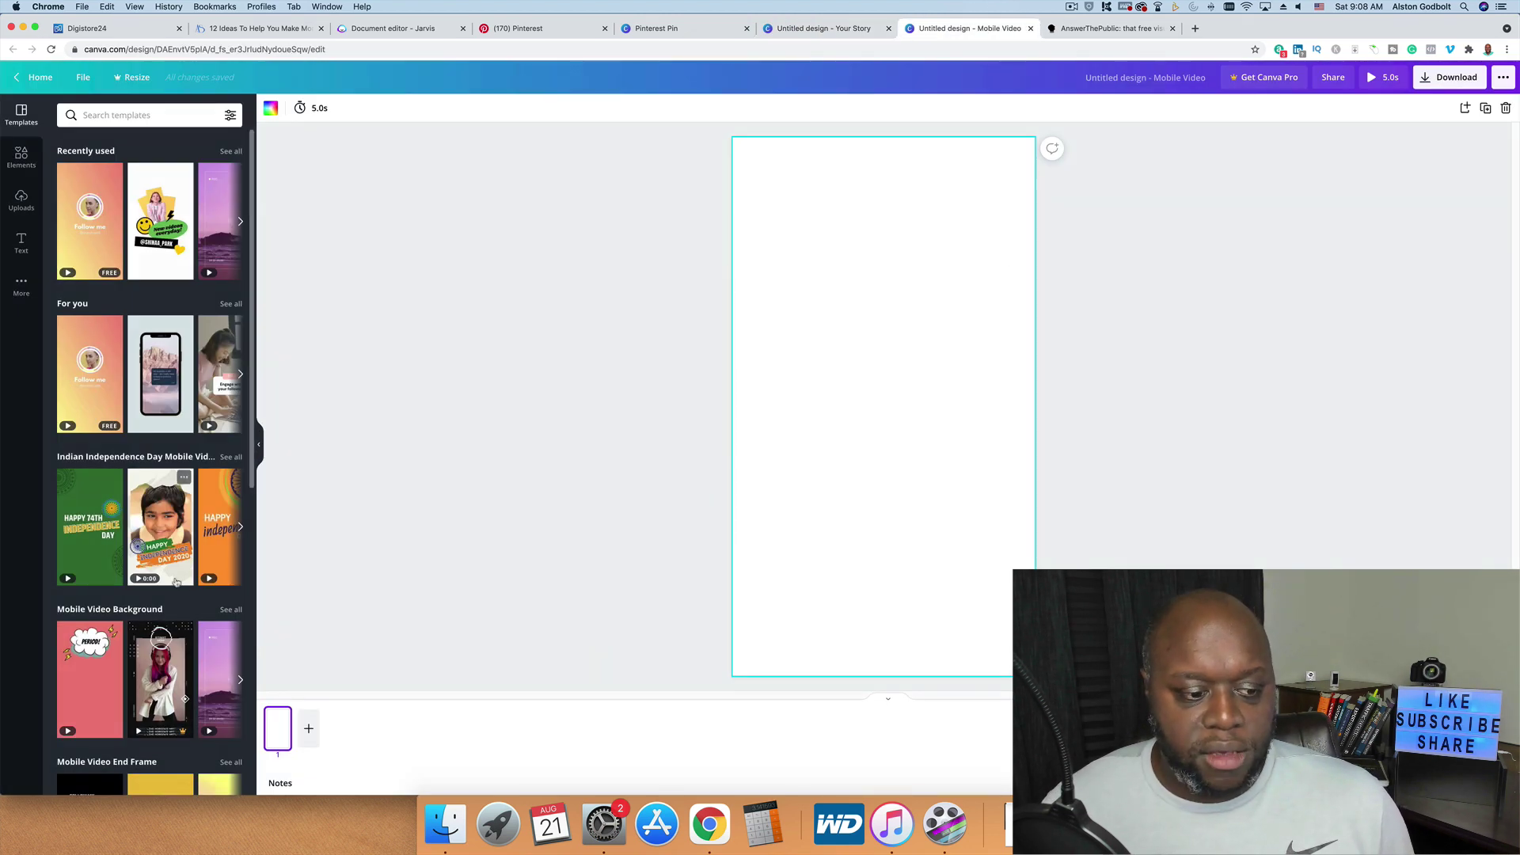
scroll(175, 583, "down", 10)
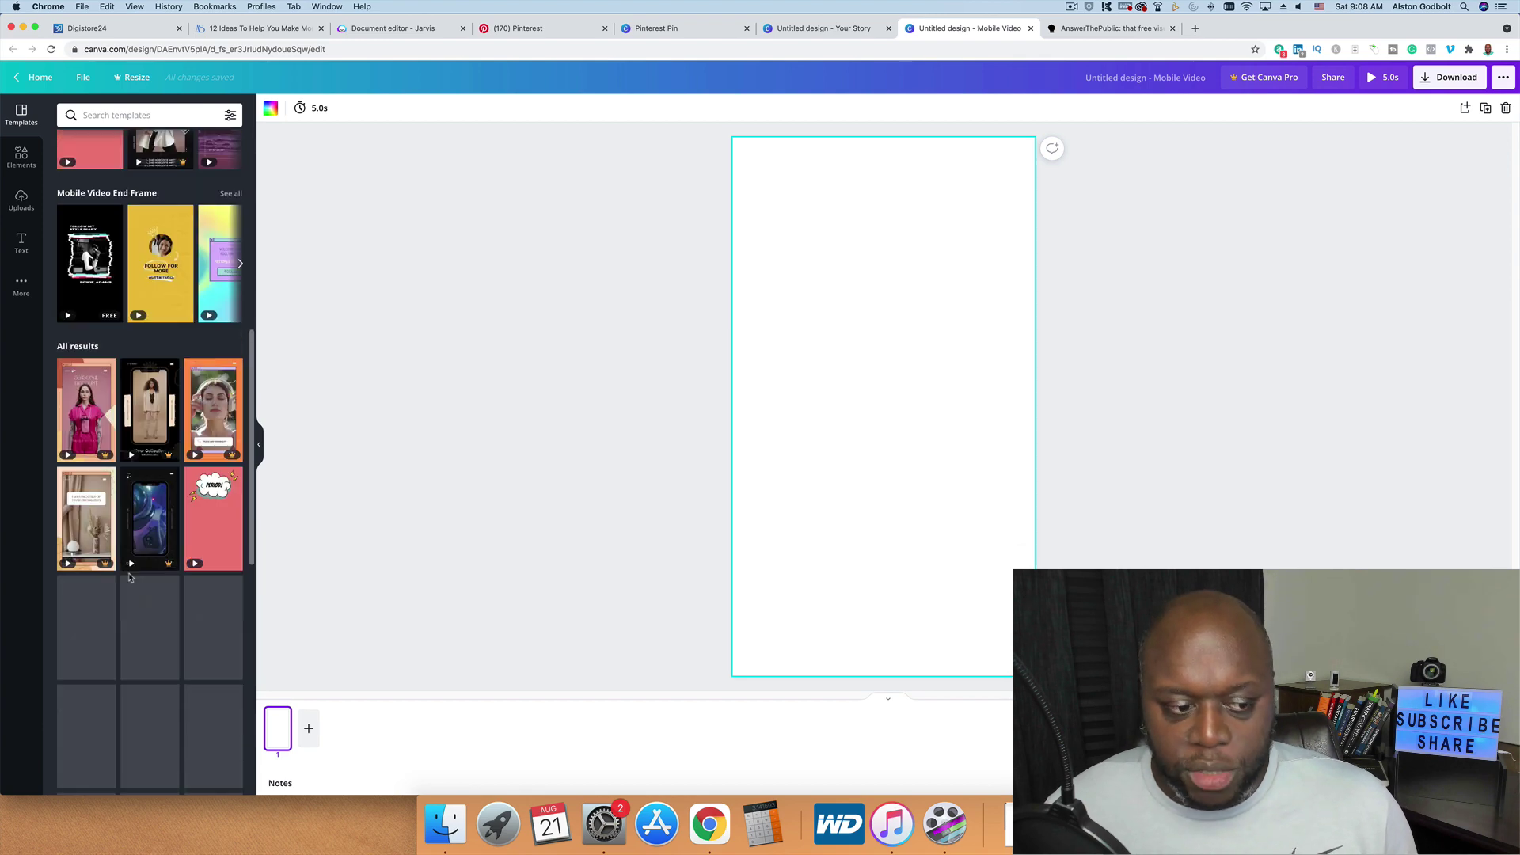
scroll(130, 577, "down", 3)
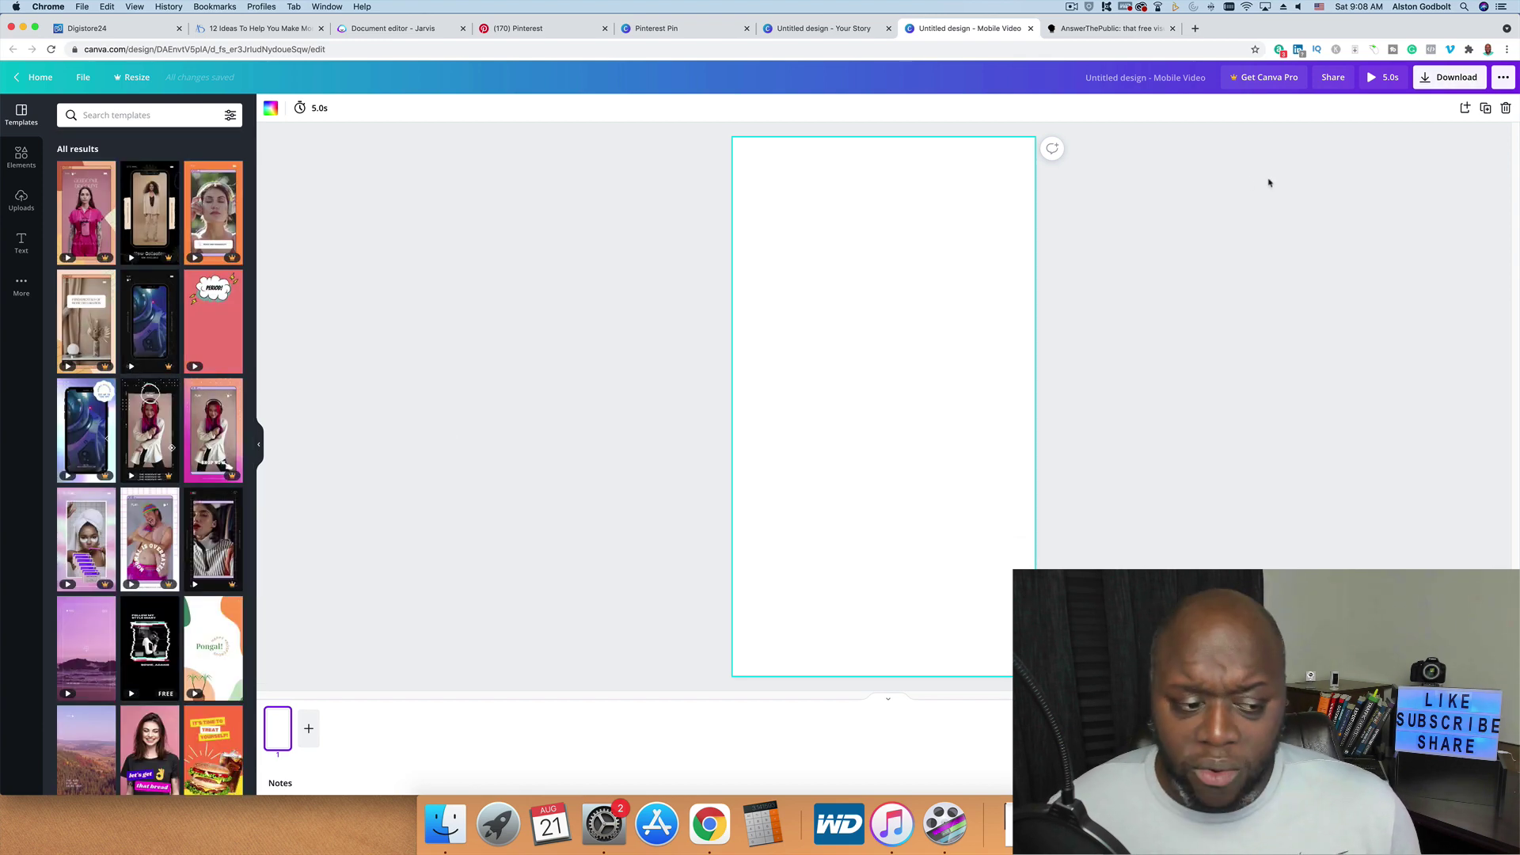
- Open pexels.com in a new browser tab
left_click(1196, 30)
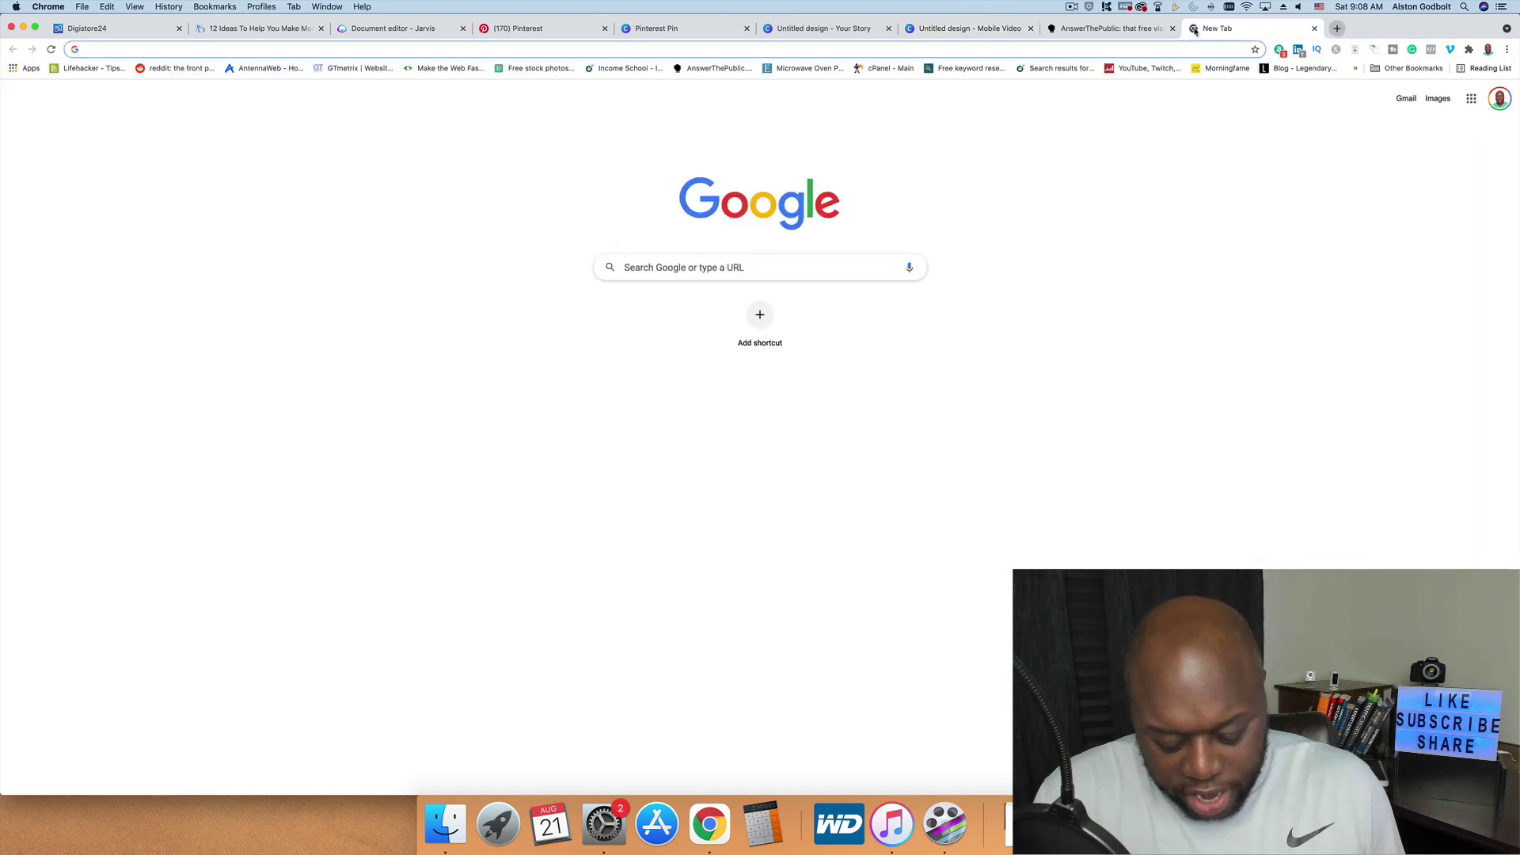
type("pexels.c")
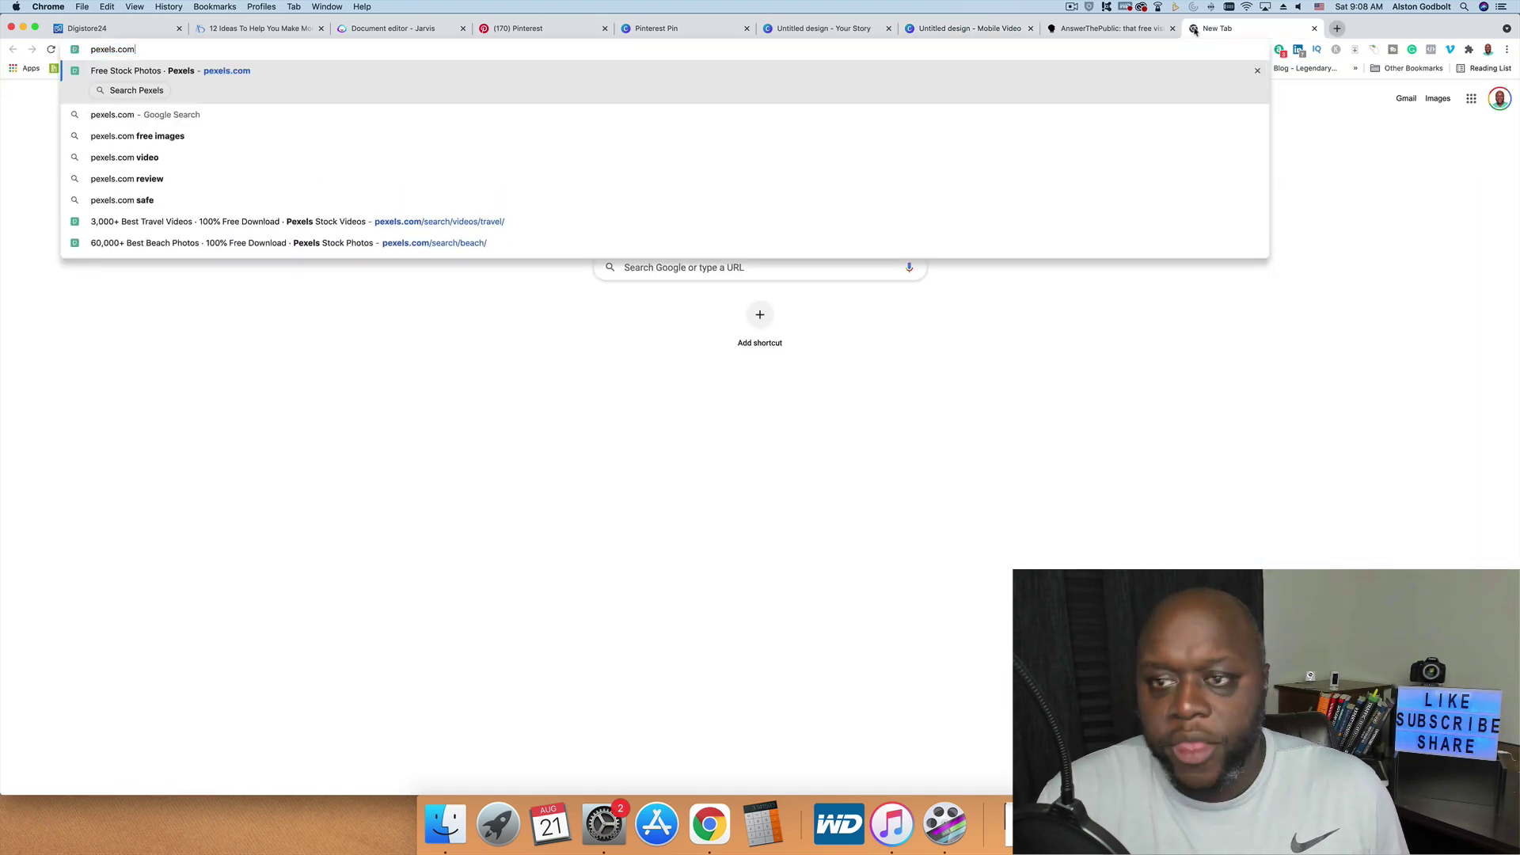
type("om")
key("Return")
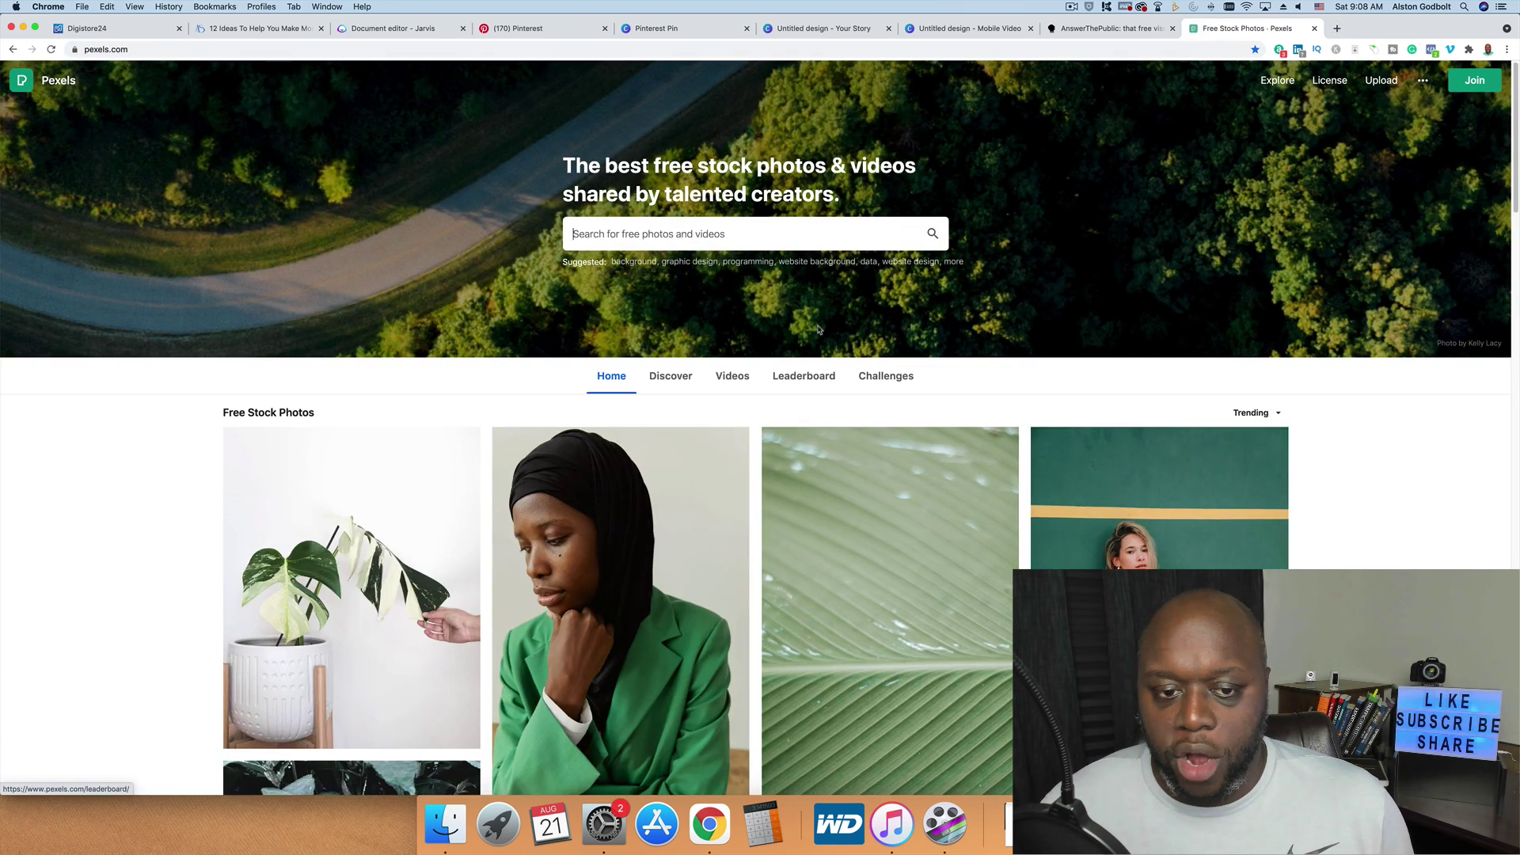
- Search Pexels for "eyes" and limit the results to videos with vertical orientation
left_click(734, 228)
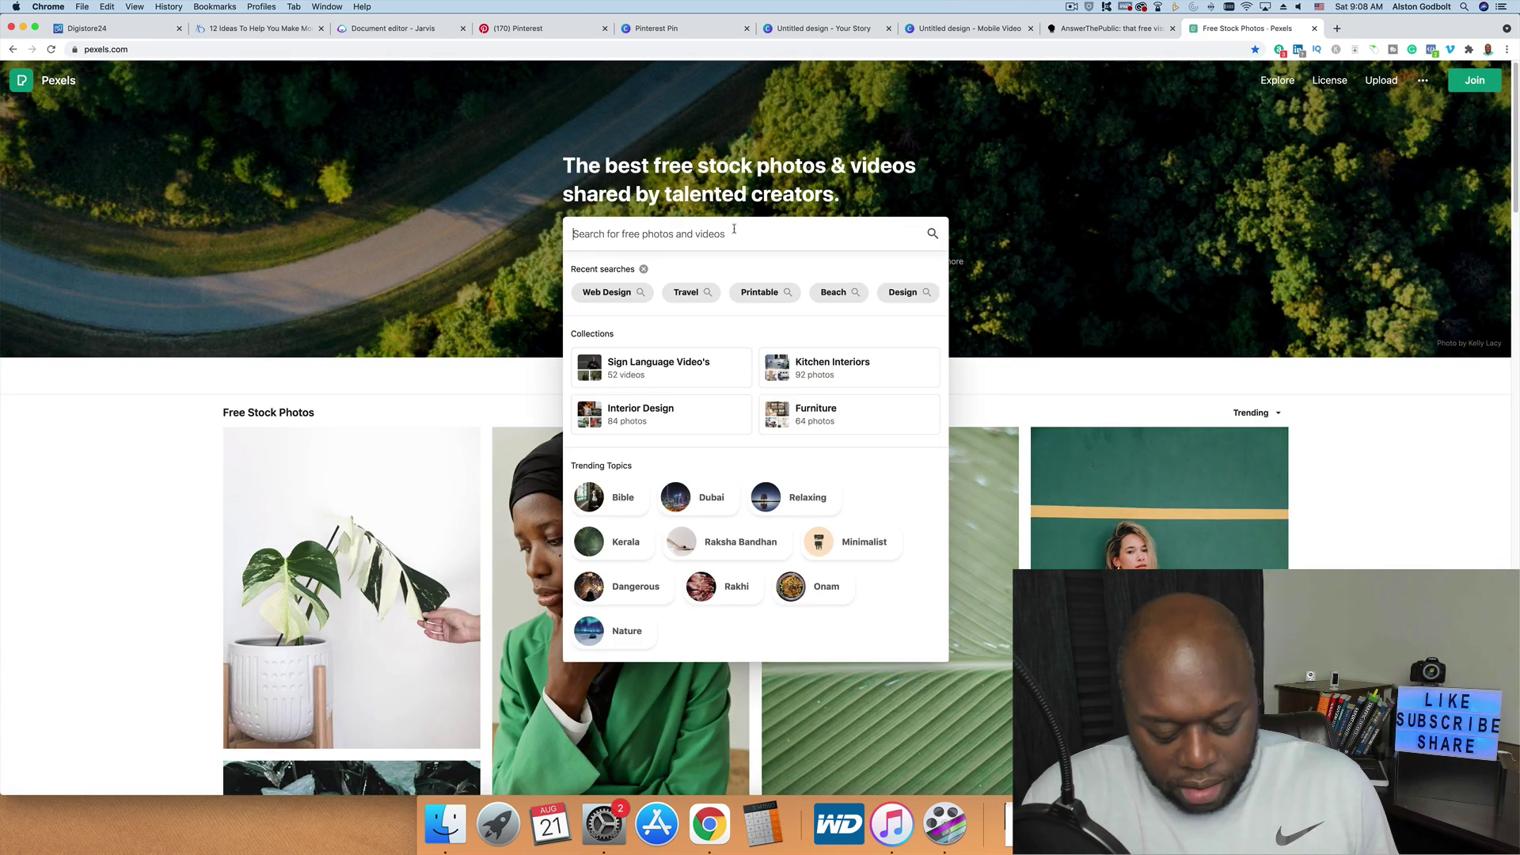
type("eyes")
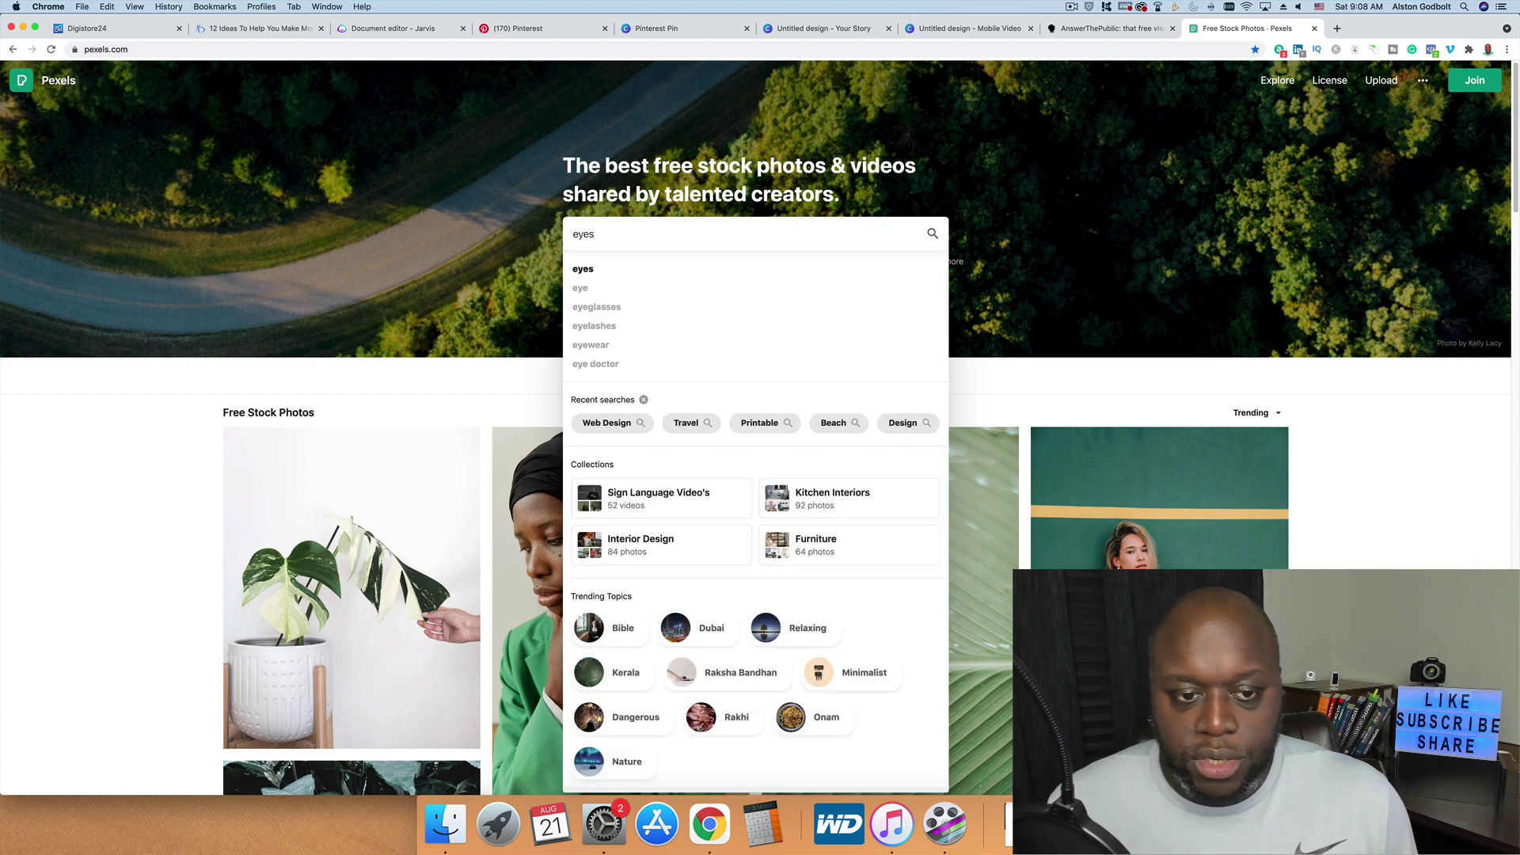
left_click(713, 272)
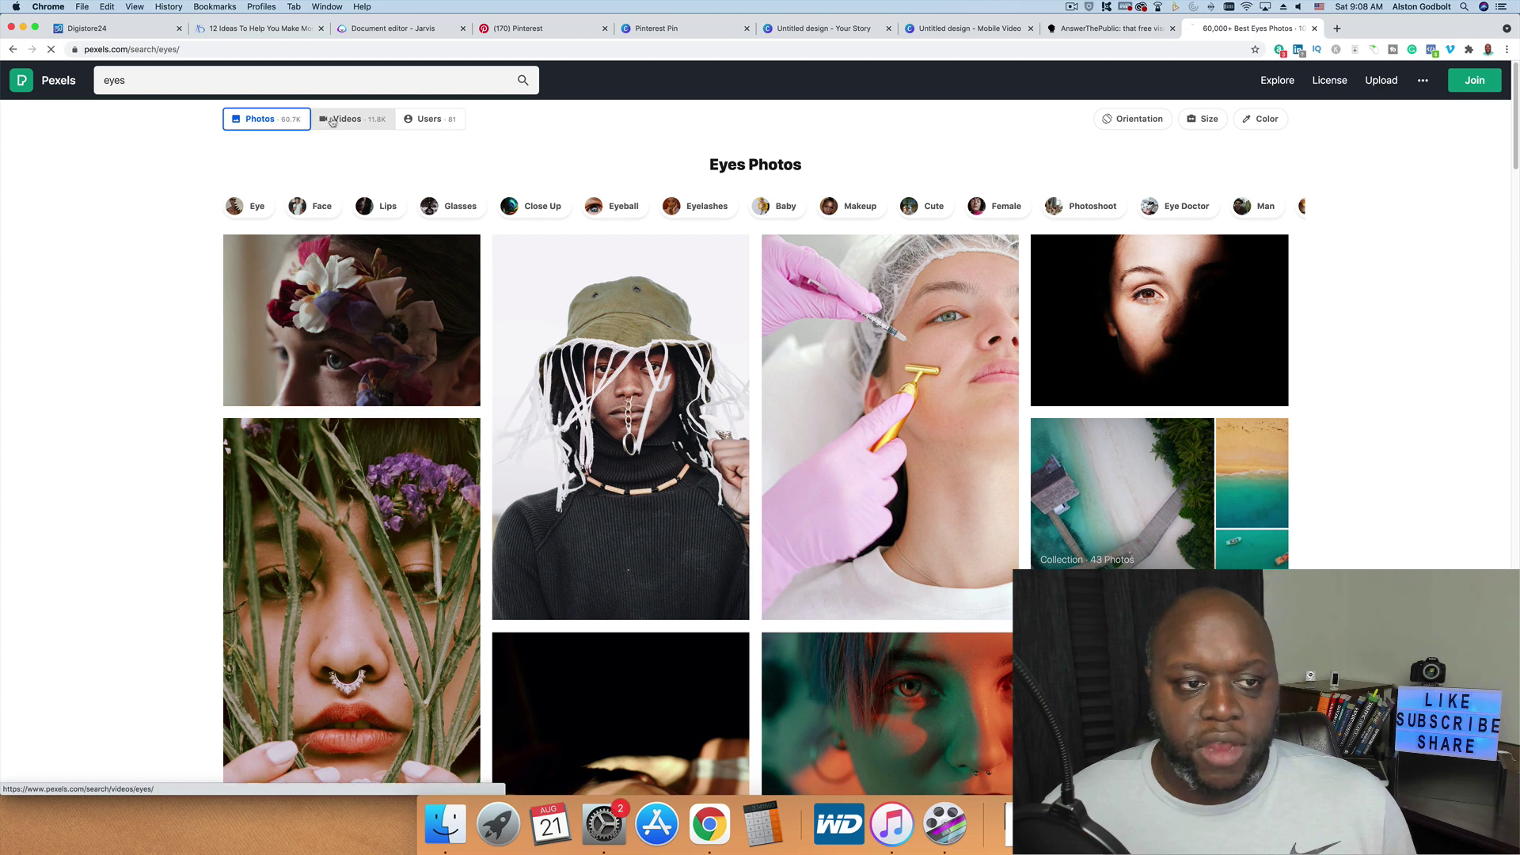
left_click(332, 121)
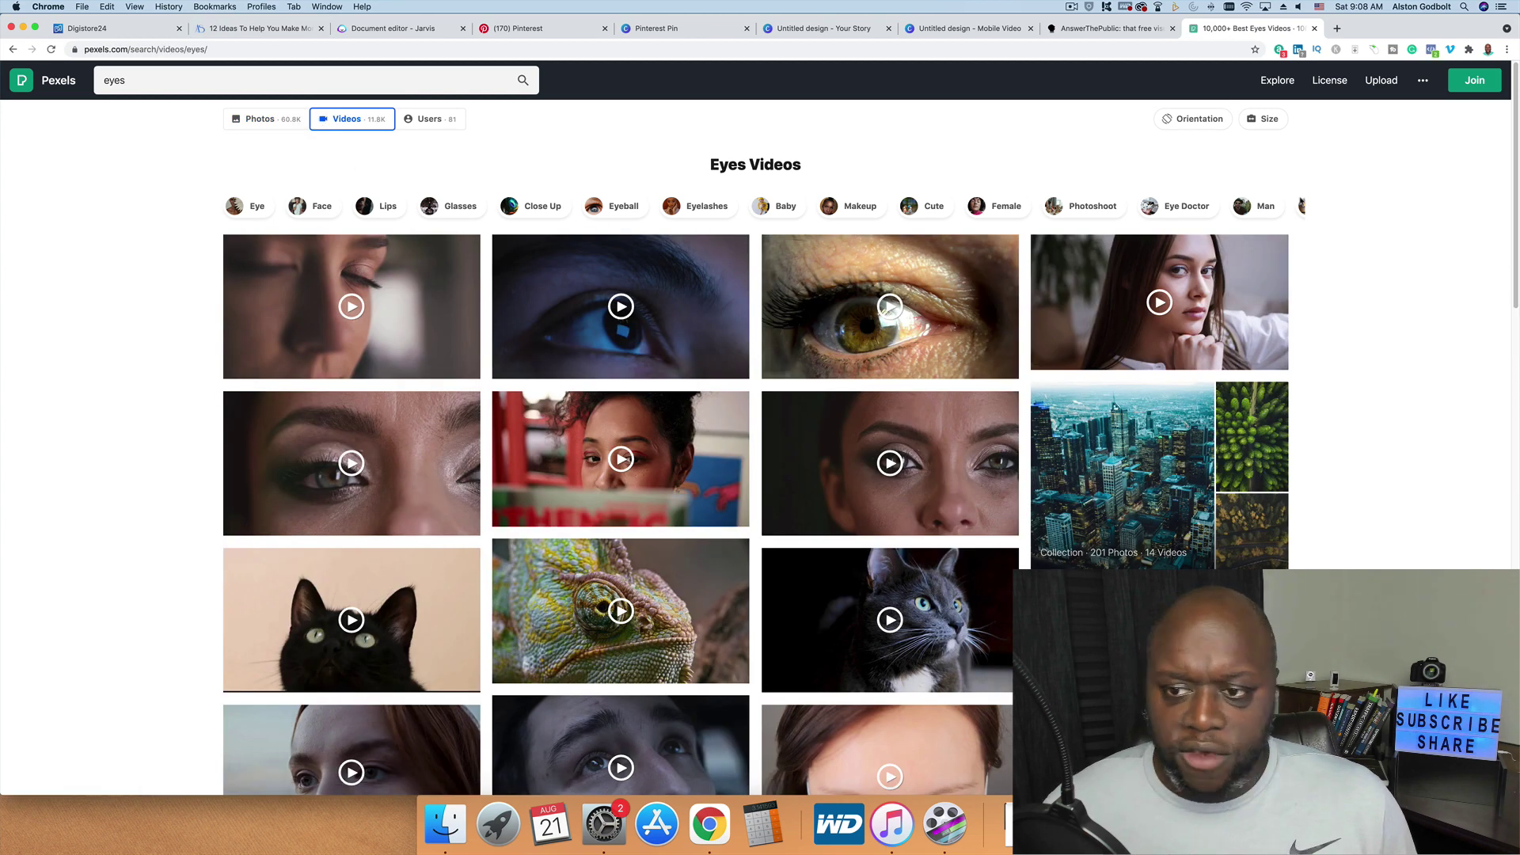
left_click(1195, 127)
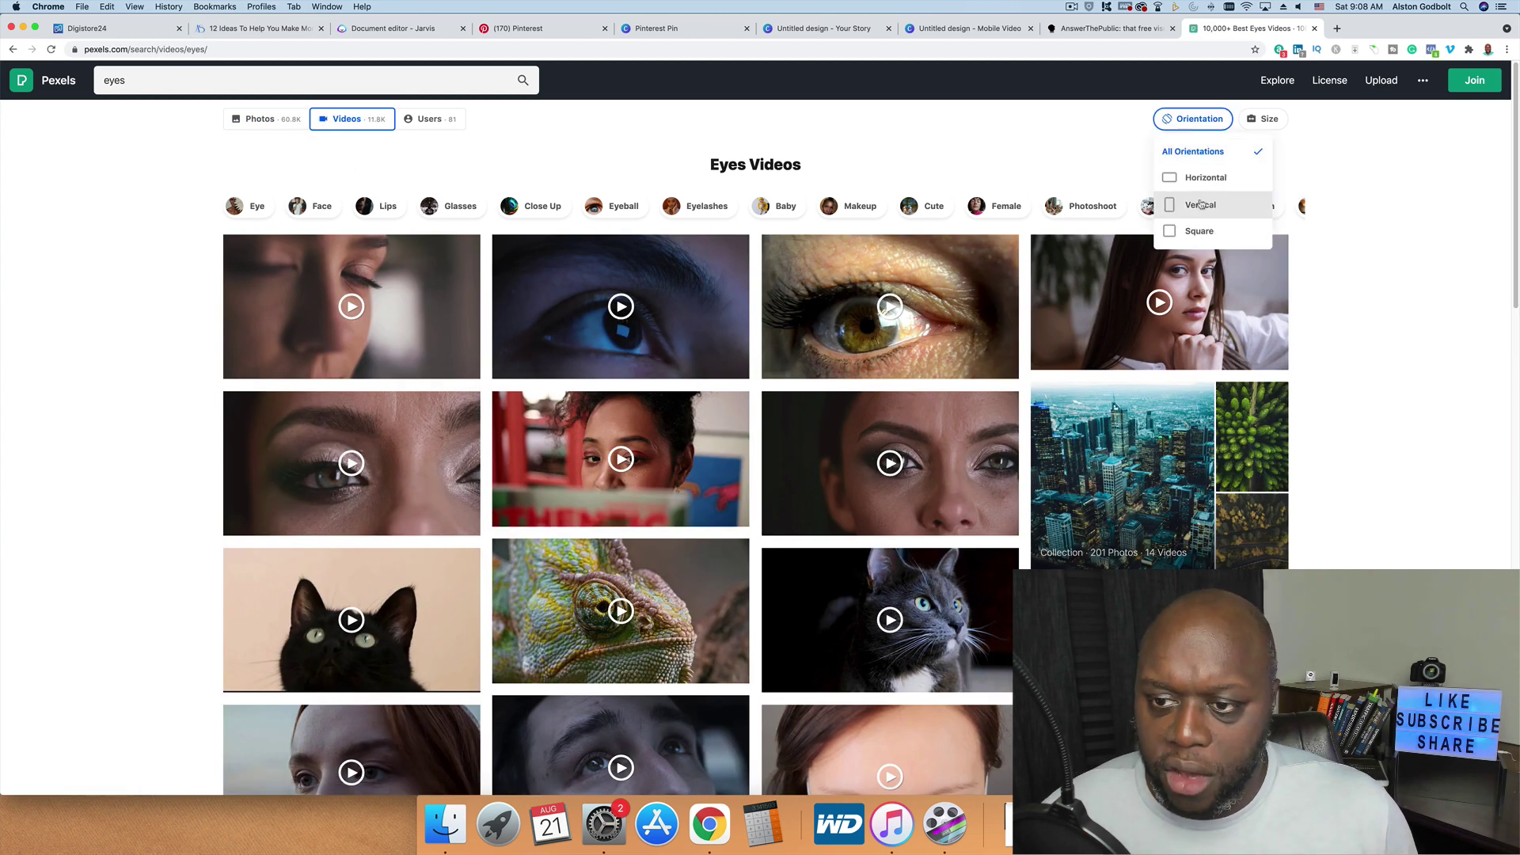
left_click(1197, 205)
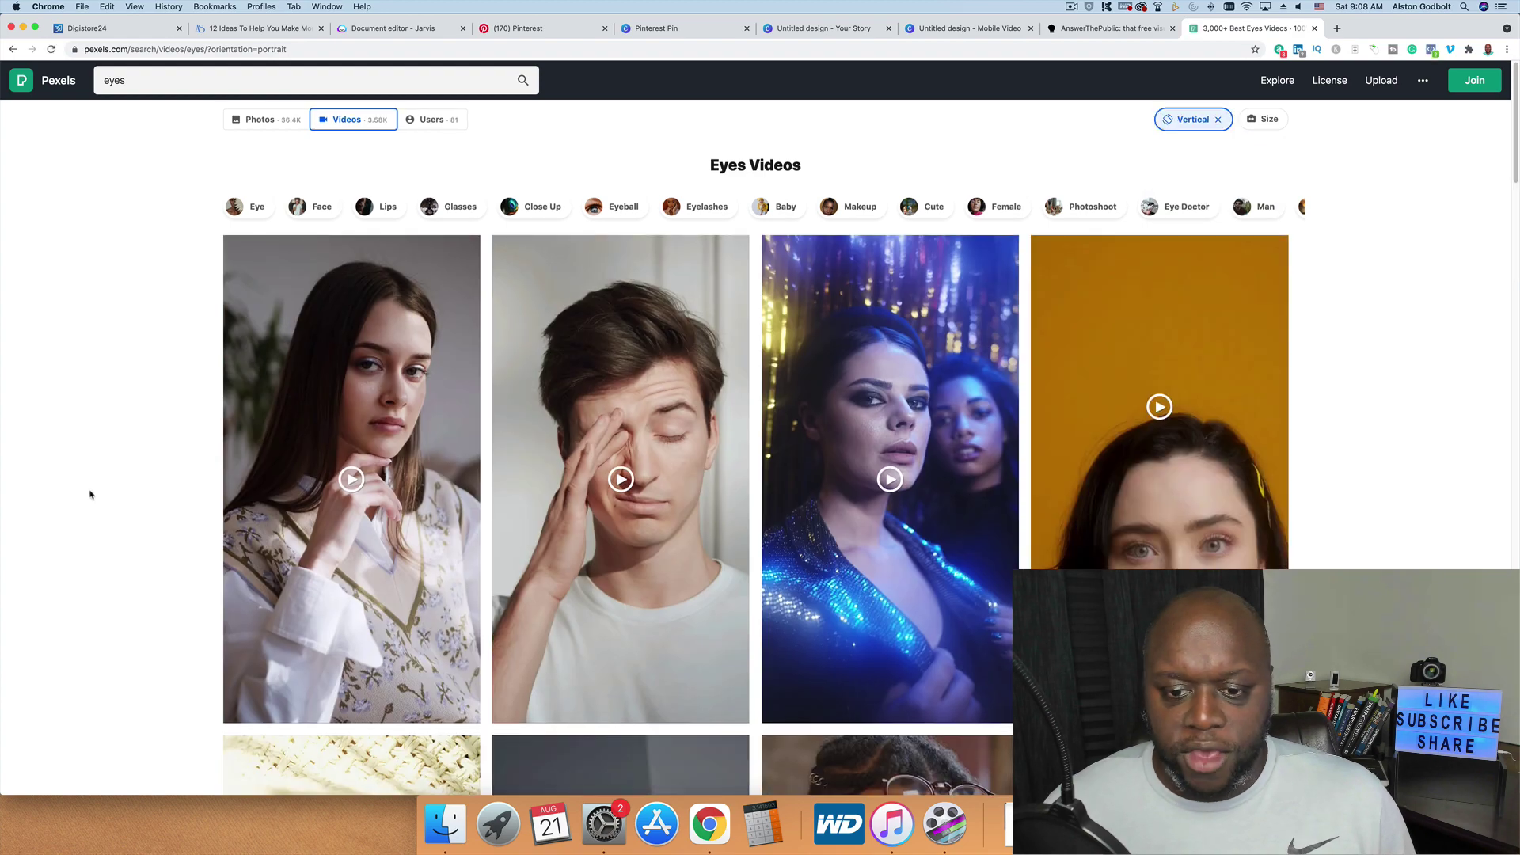
- Download the vertical video of the woman holding her face in both hands, and close its QuickTime preview
scroll(420, 541, "down", 5)
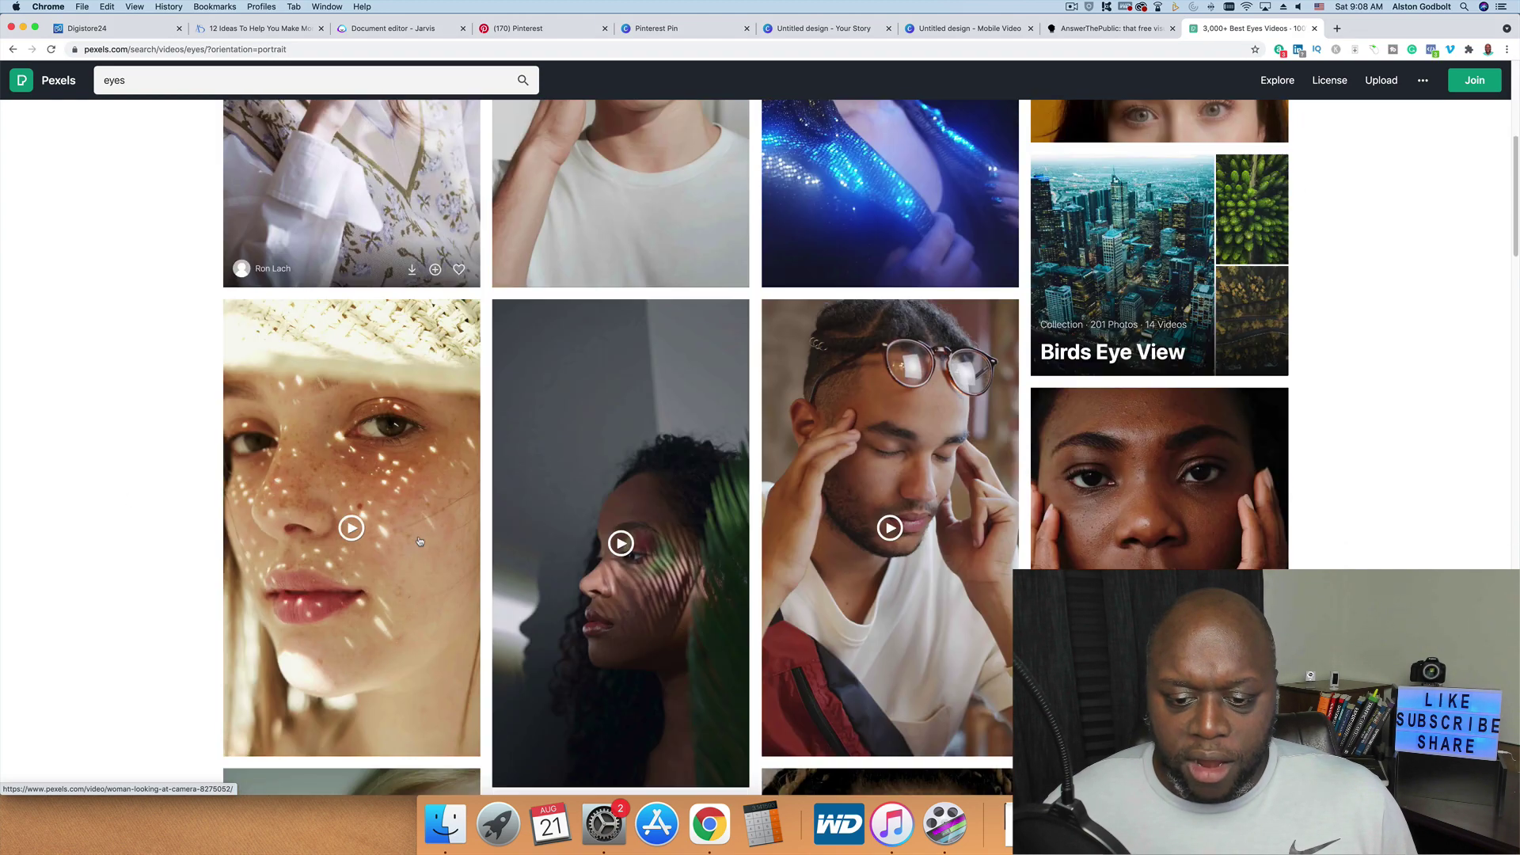
scroll(420, 541, "down", 5)
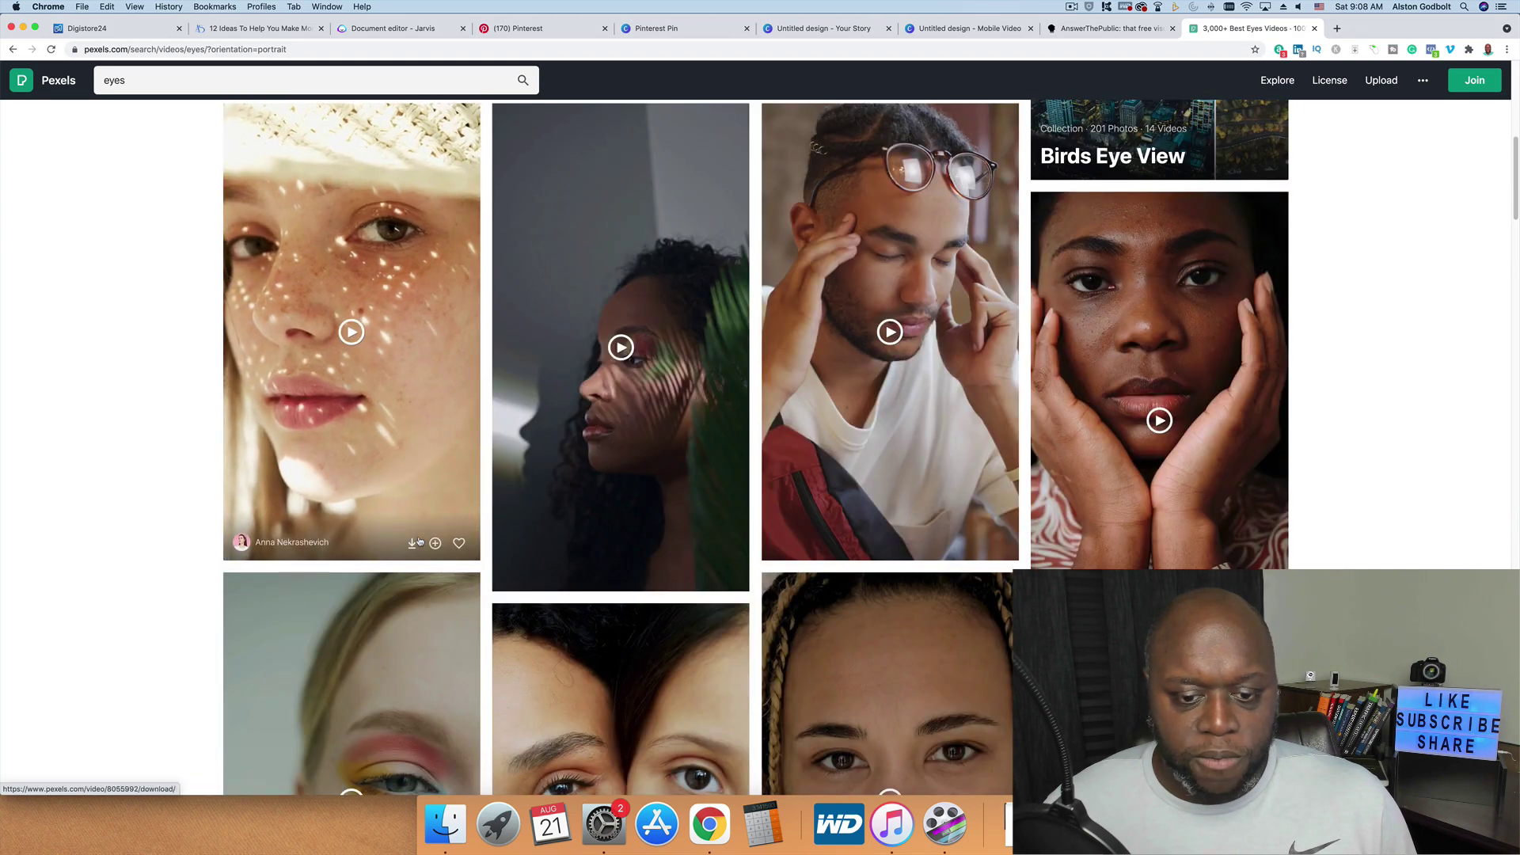
scroll(710, 543, "up", 5)
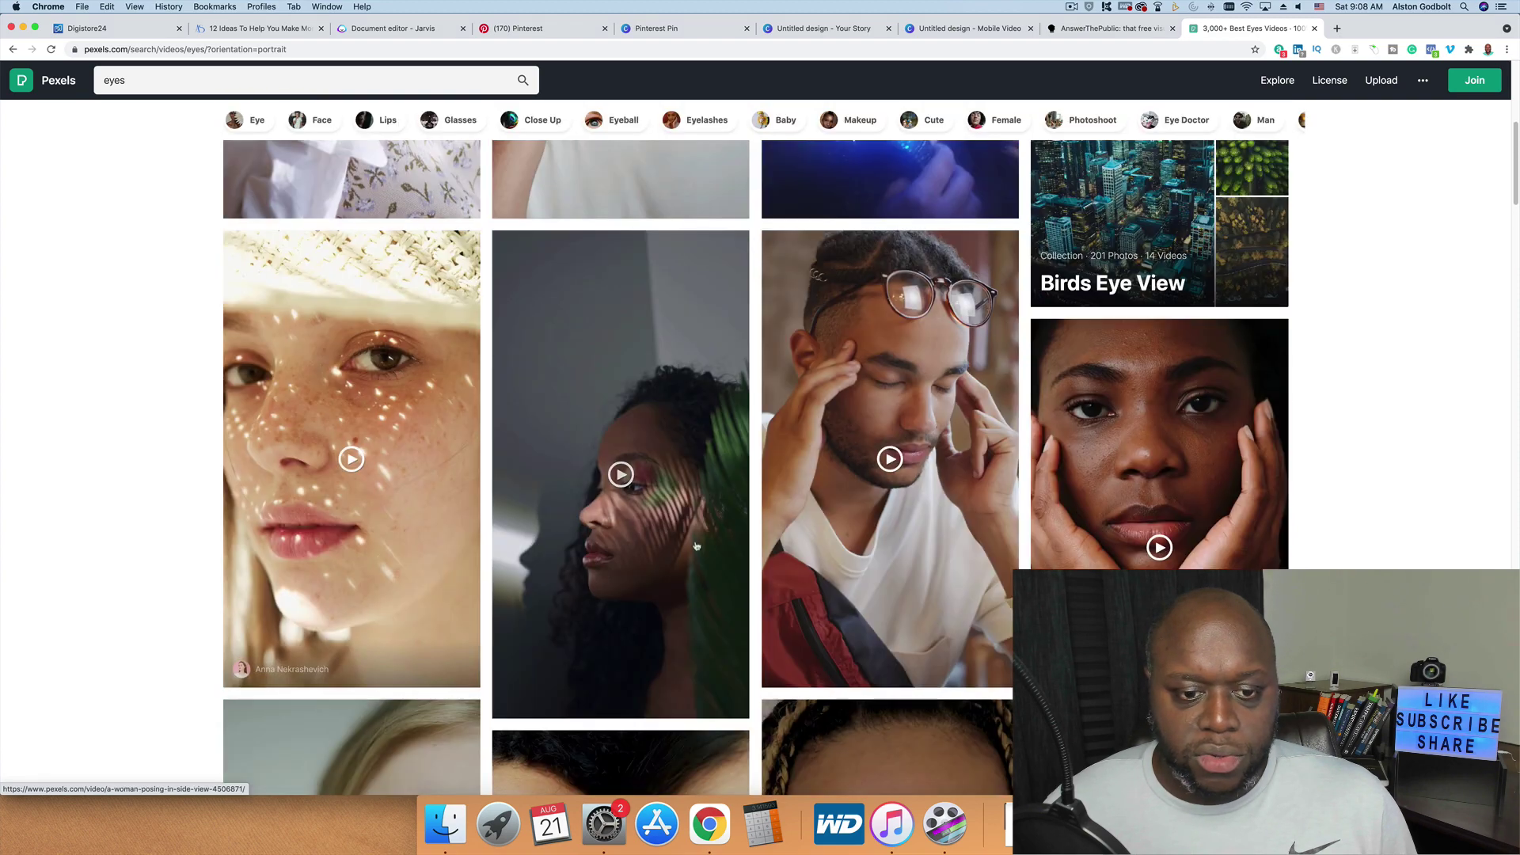
mouse_move(685, 539)
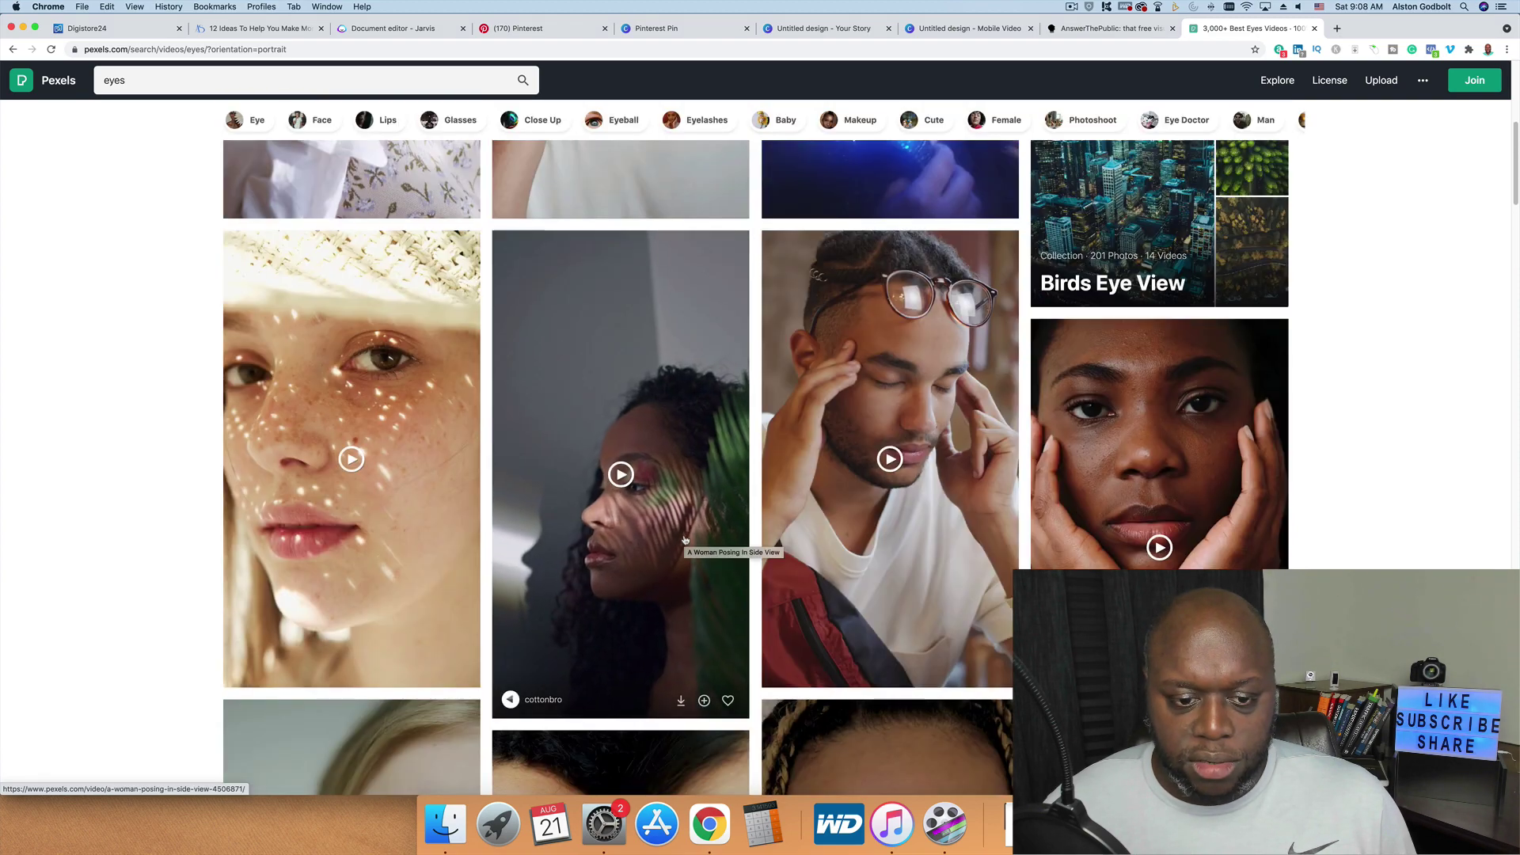
scroll(697, 543, "down", 4)
scroll(1350, 384, "up", 4)
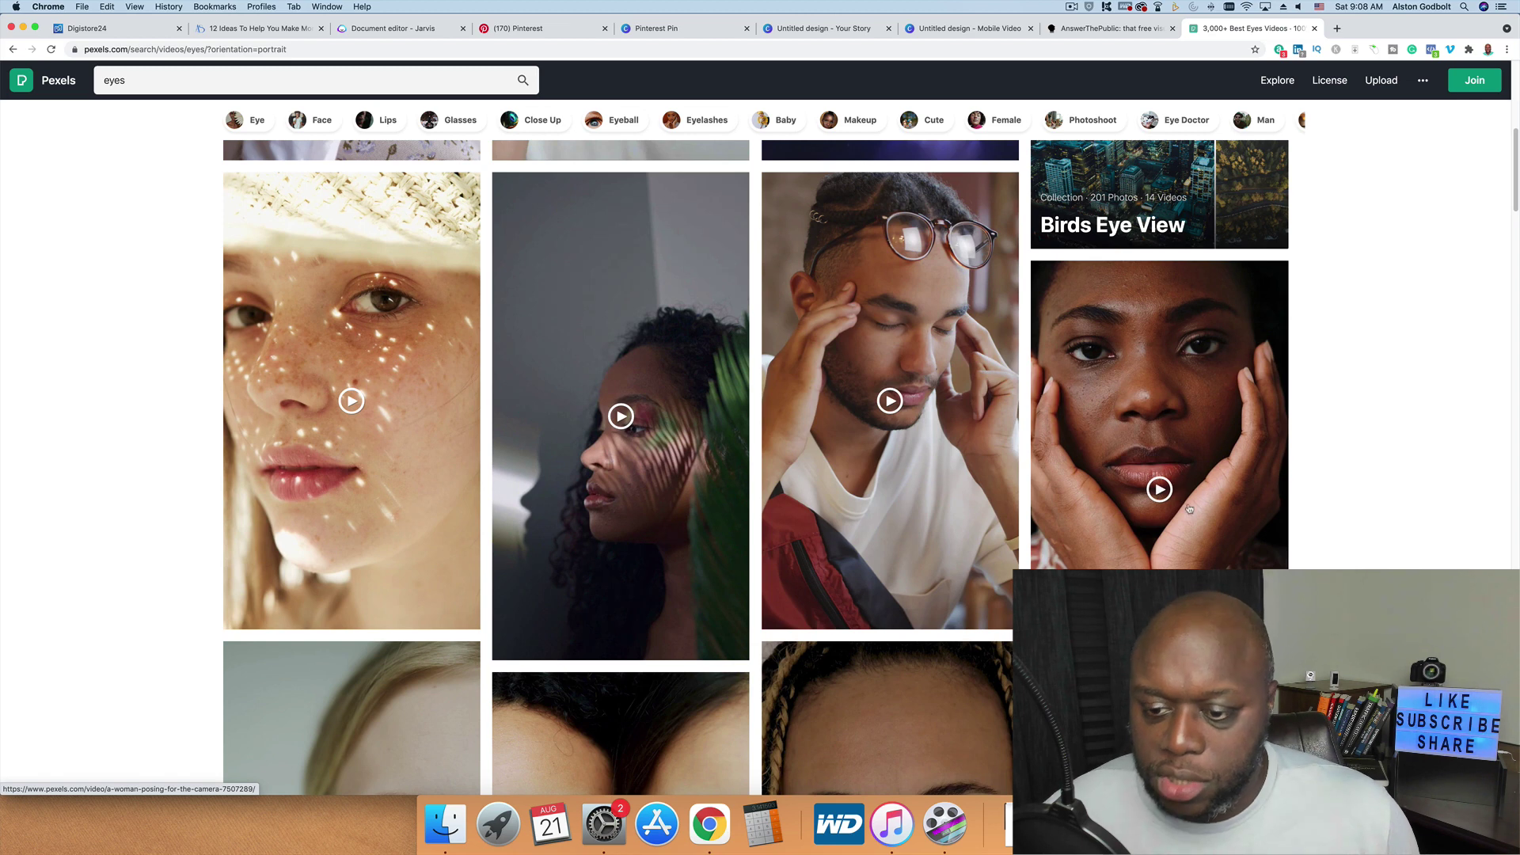
left_click(1251, 546)
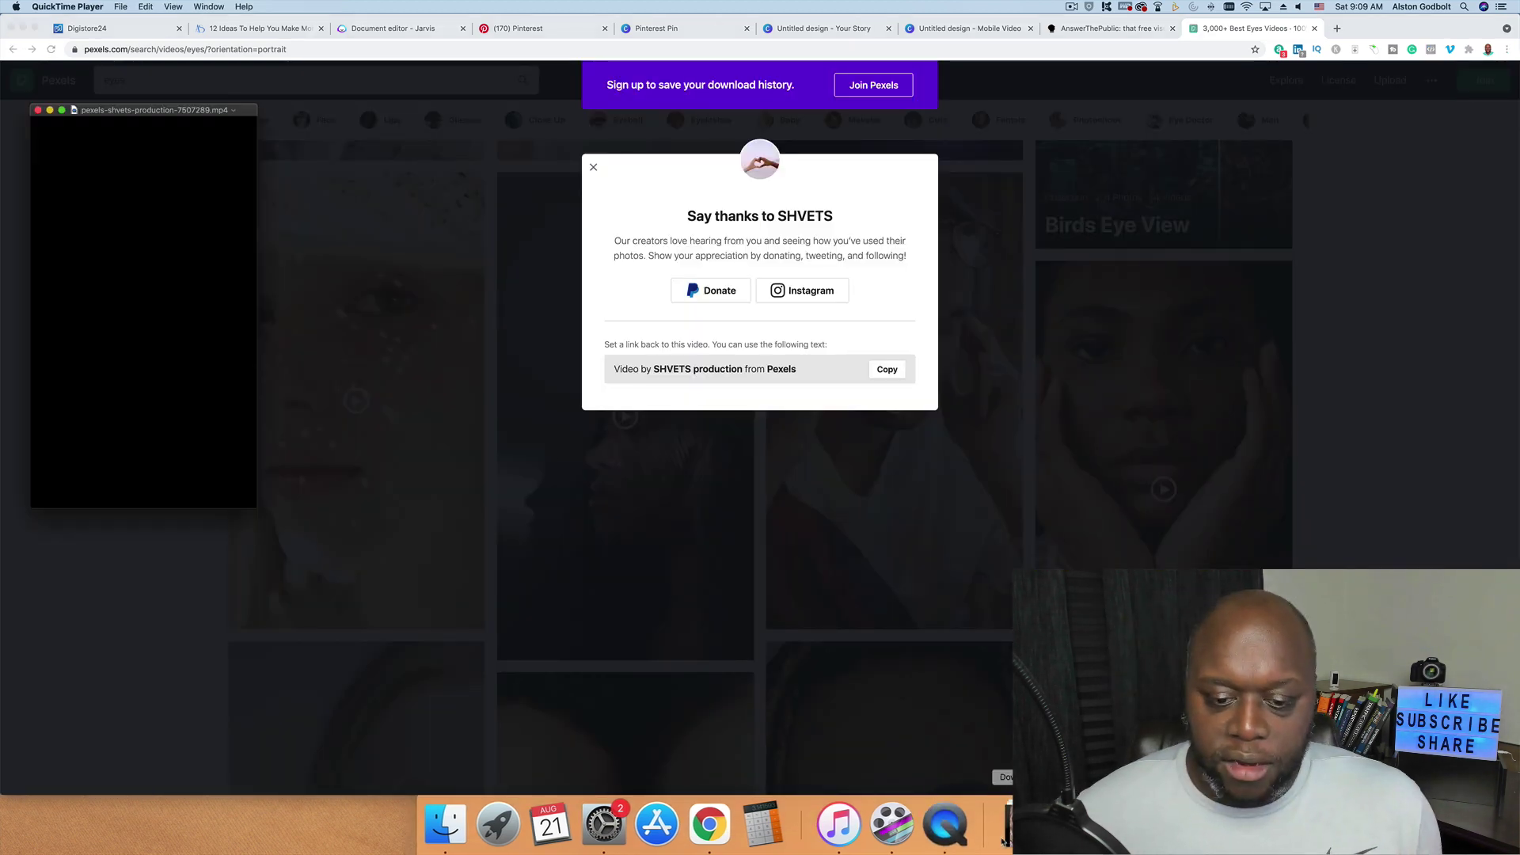
left_click(38, 111)
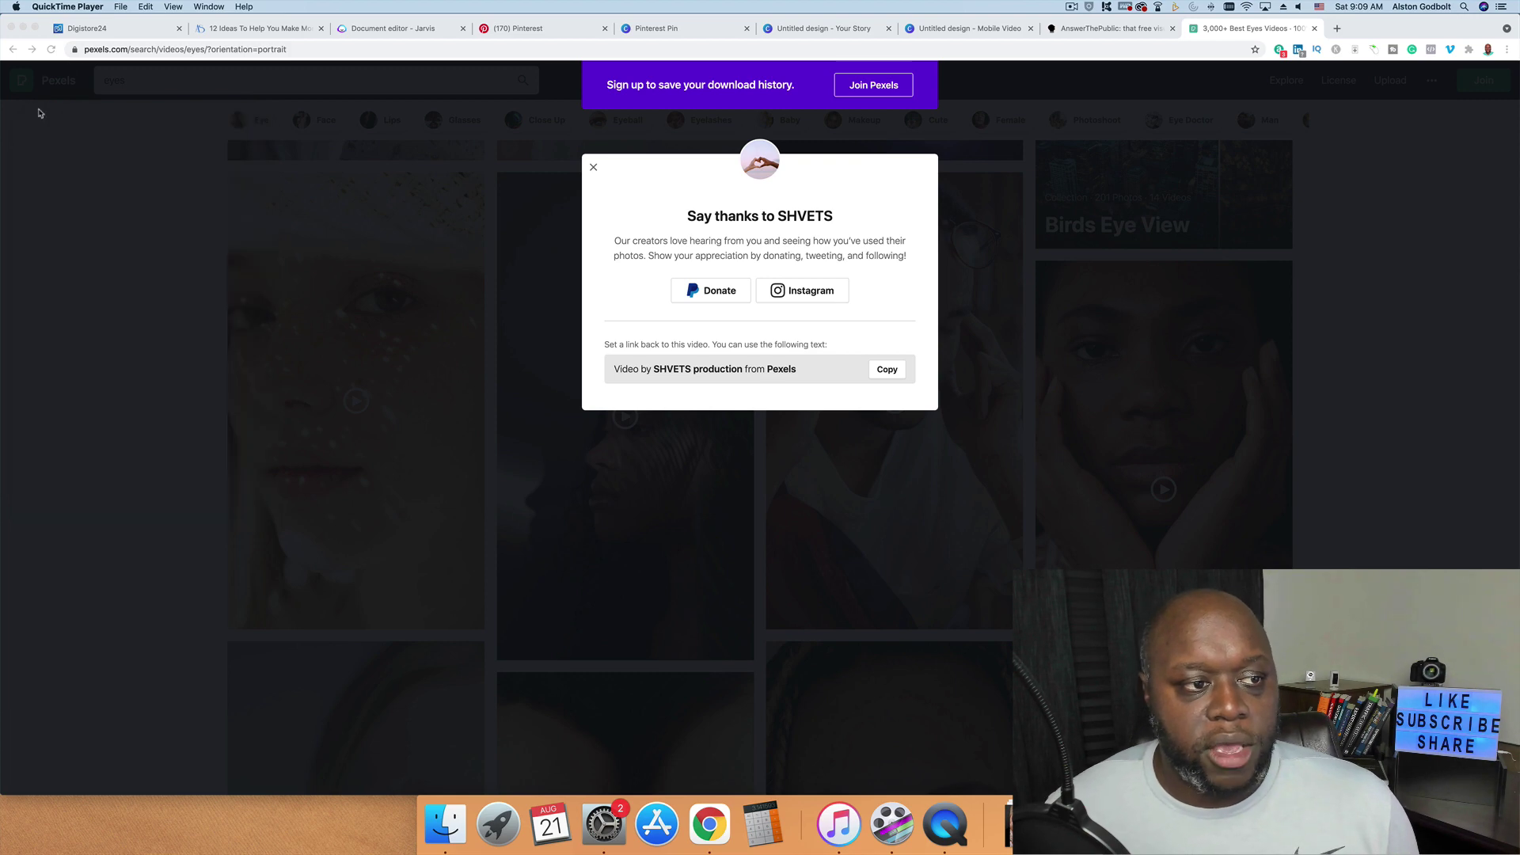
- Insert the downloaded Pexels video from the Downloads folder in Finder into the blank Pinterest pin design in Canva
left_click(823, 28)
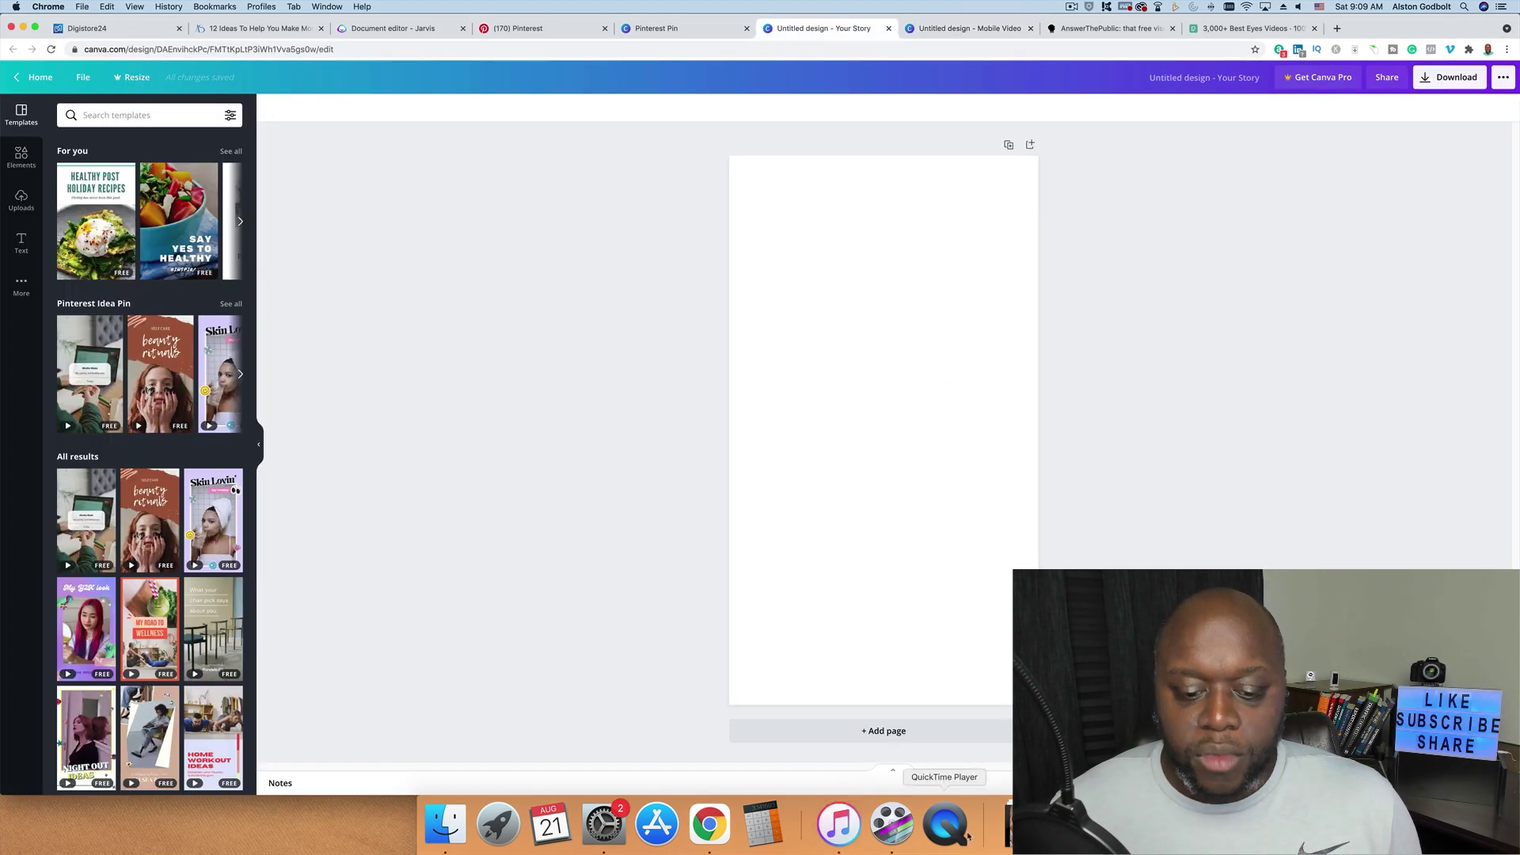
left_click(445, 828)
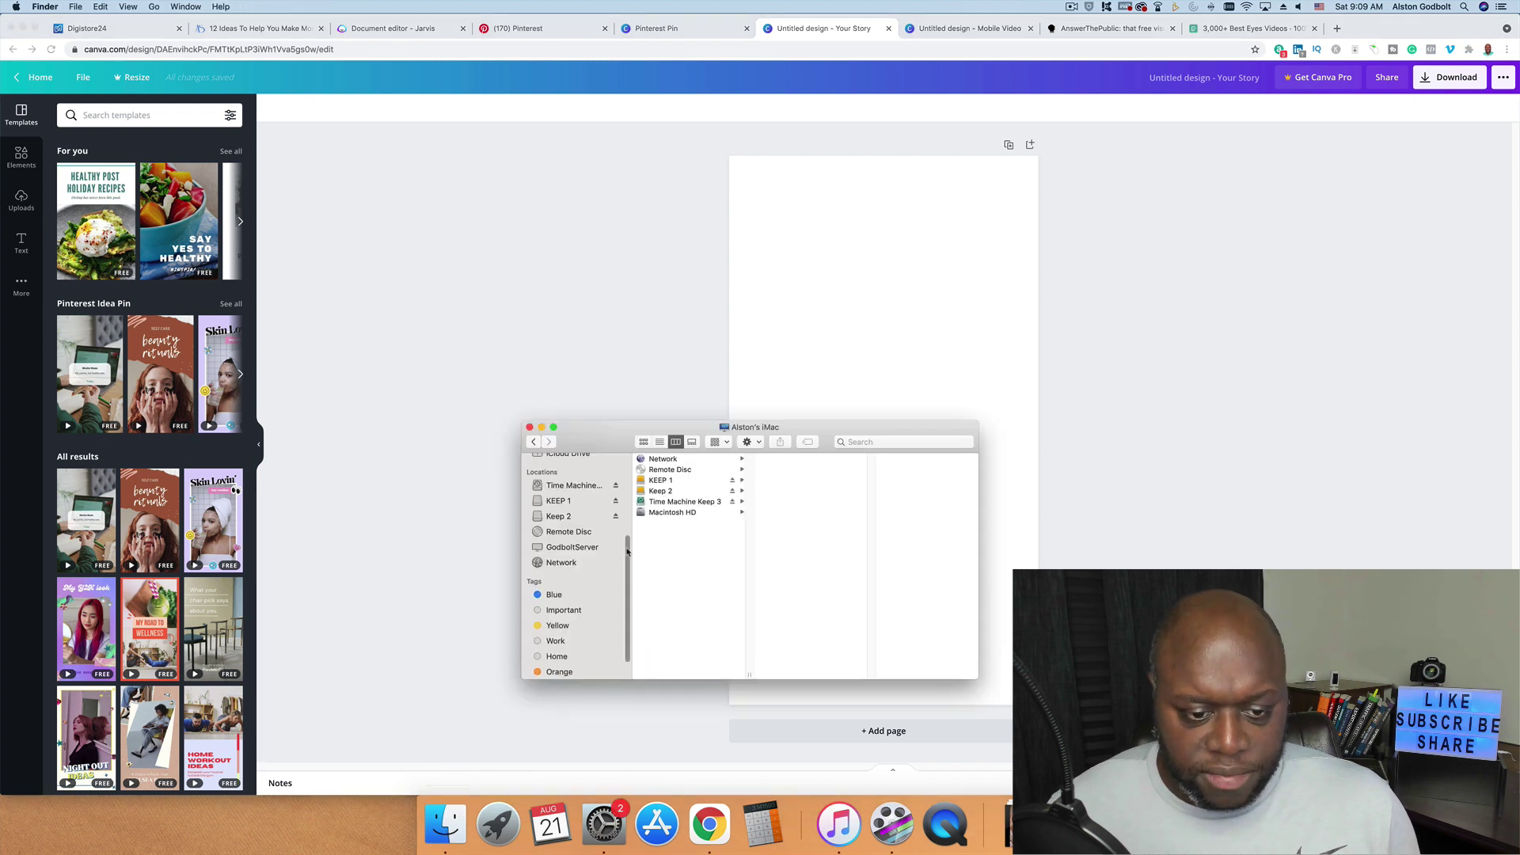
scroll(585, 554, "up", 5)
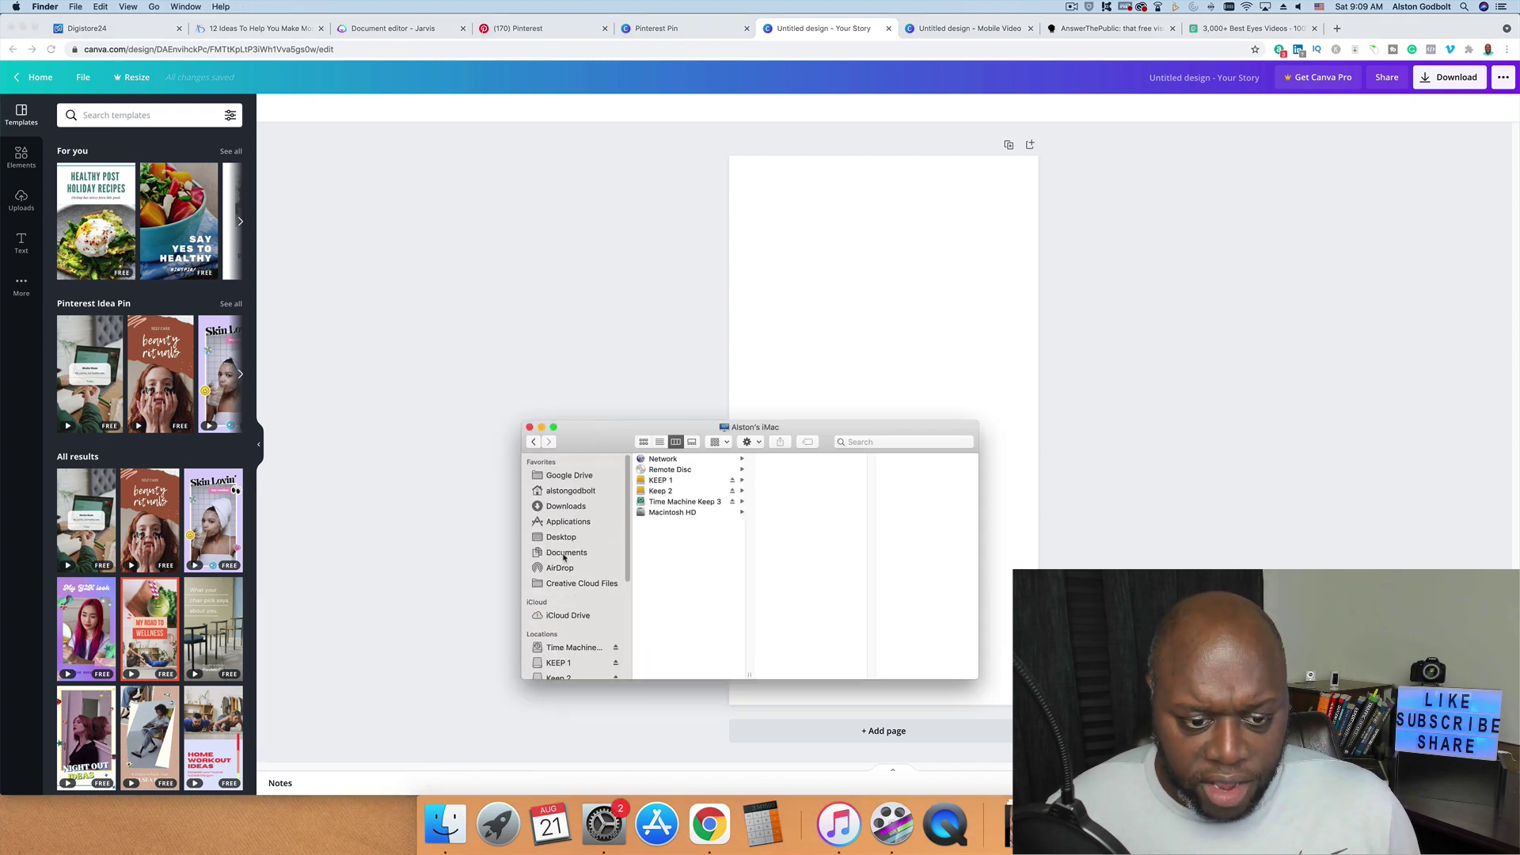
left_click(565, 555)
left_click(570, 506)
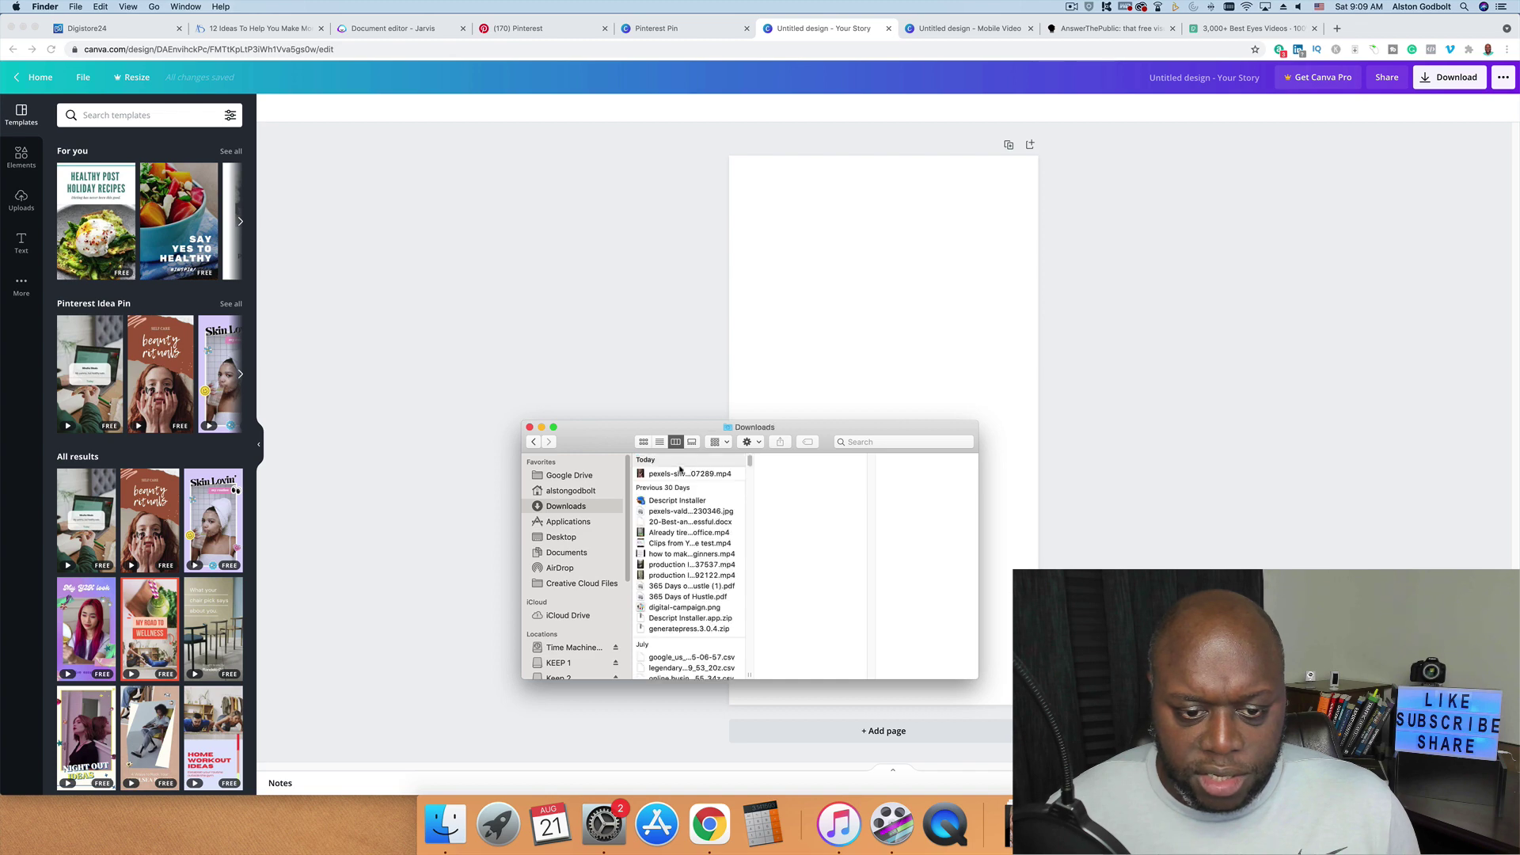
left_click(690, 511)
left_click_drag(752, 427, 1148, 592)
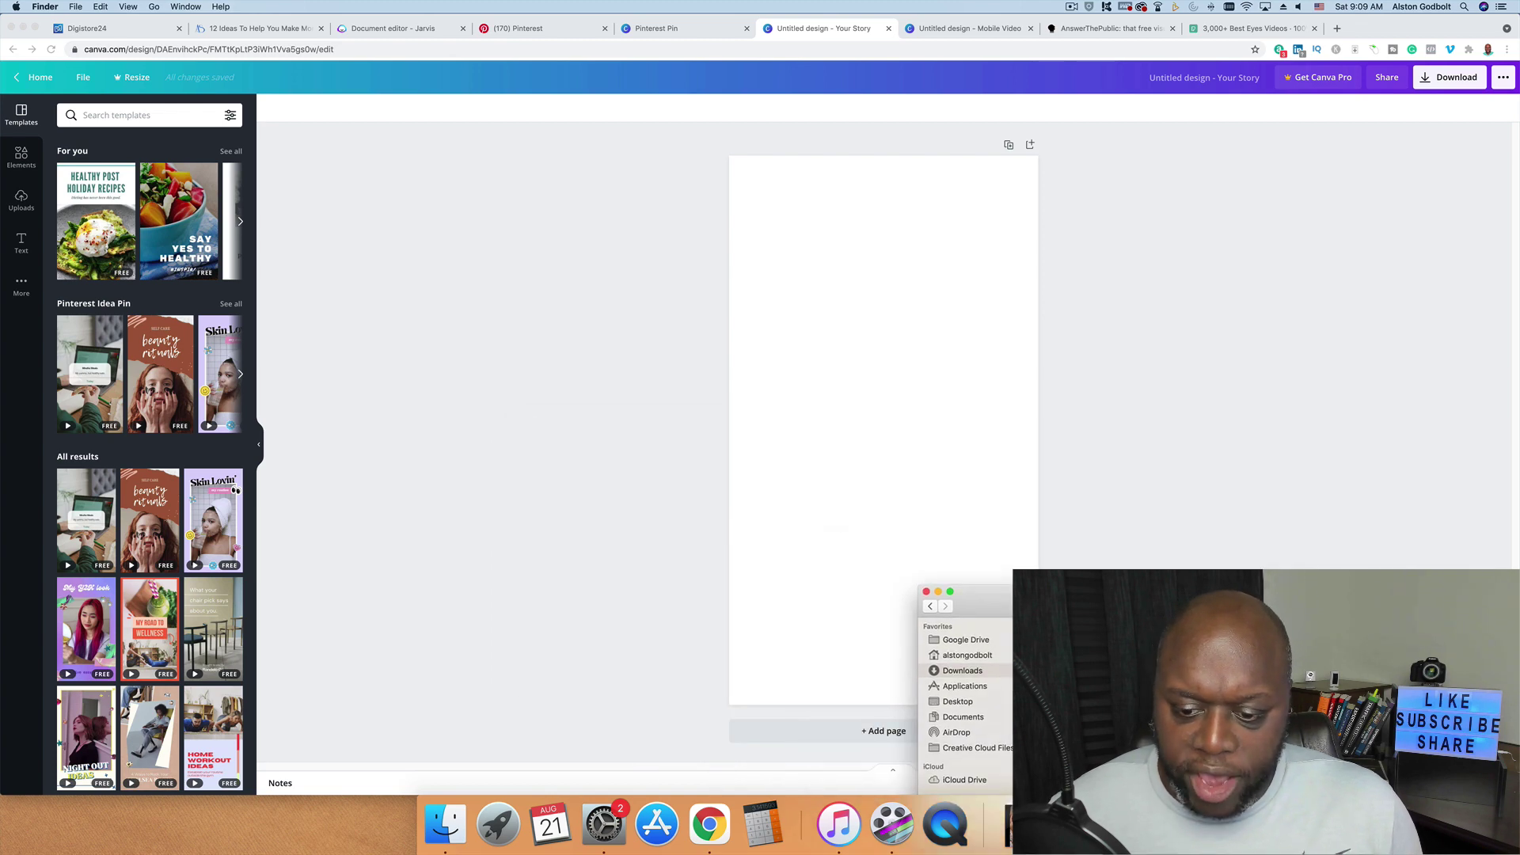
left_click_drag(924, 560, 923, 431)
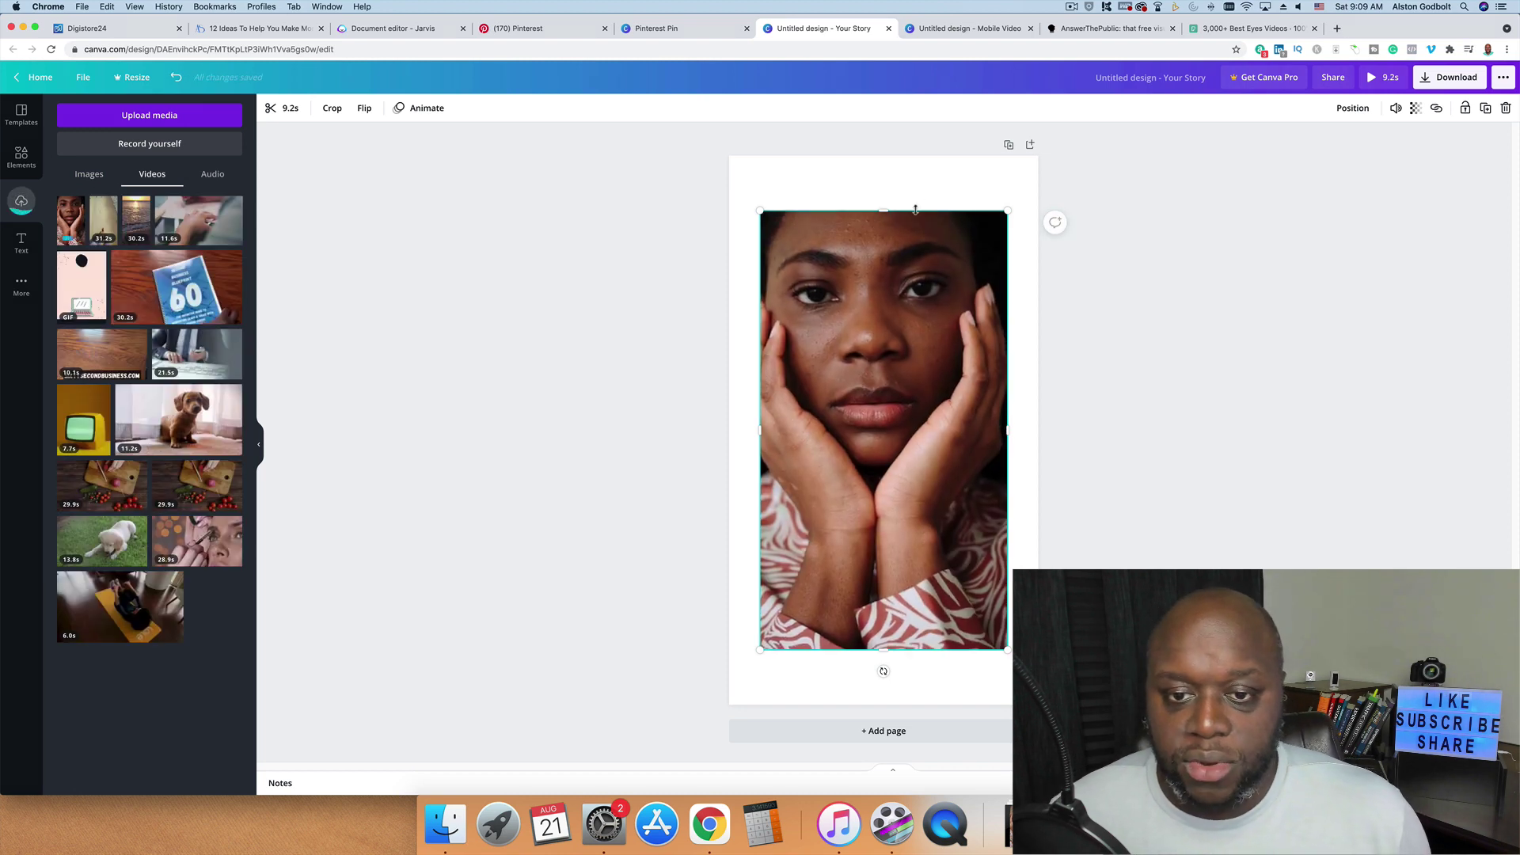
- Stretch the video of the woman on all four sides until it fills the whole pin page
left_click_drag(885, 212, 885, 152)
left_click_drag(1007, 402, 1038, 405)
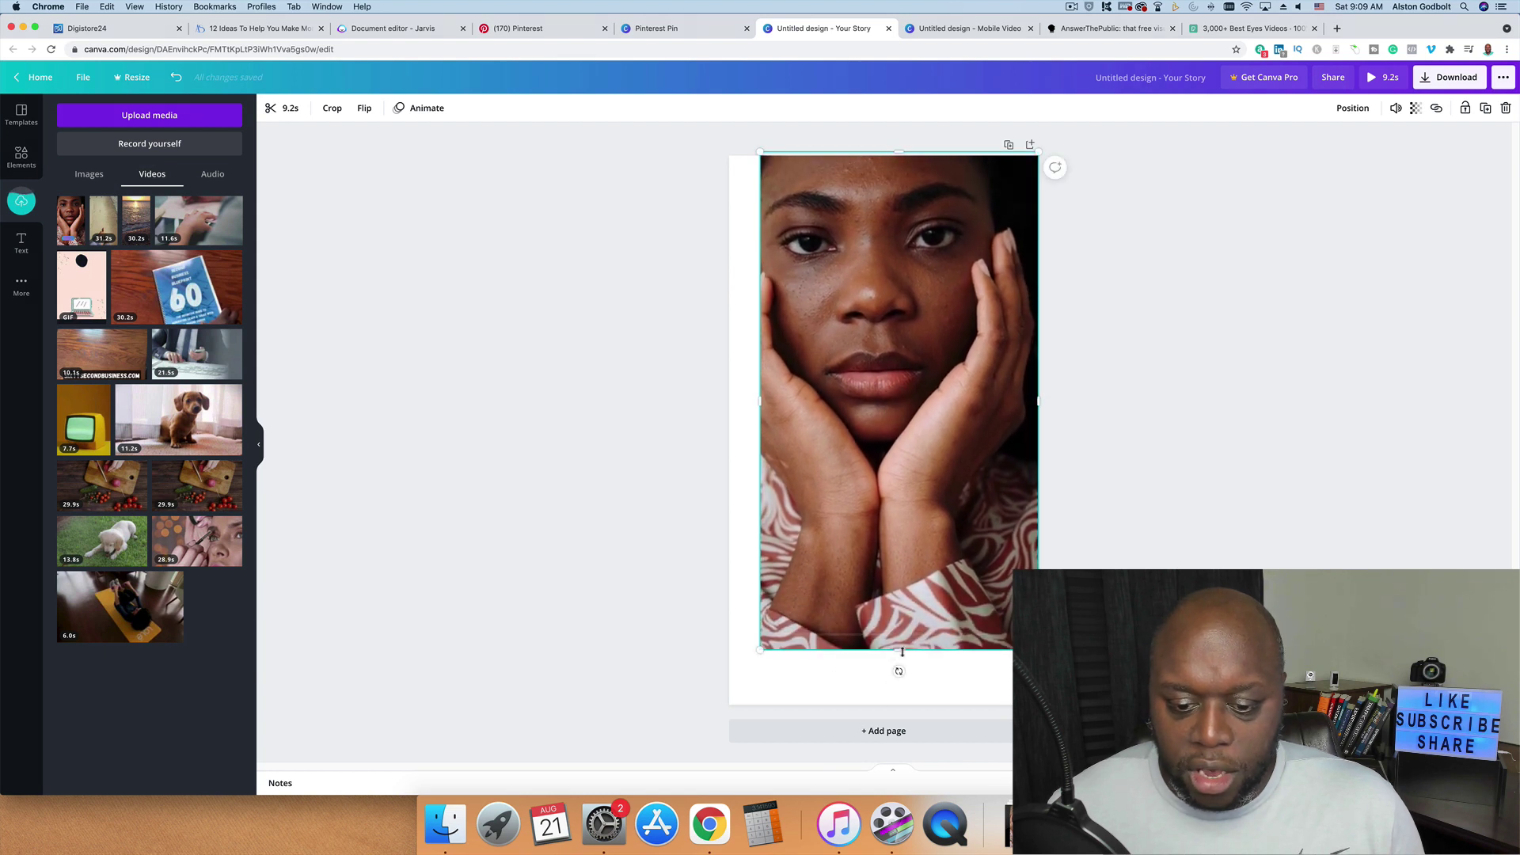
left_click_drag(899, 651, 899, 704)
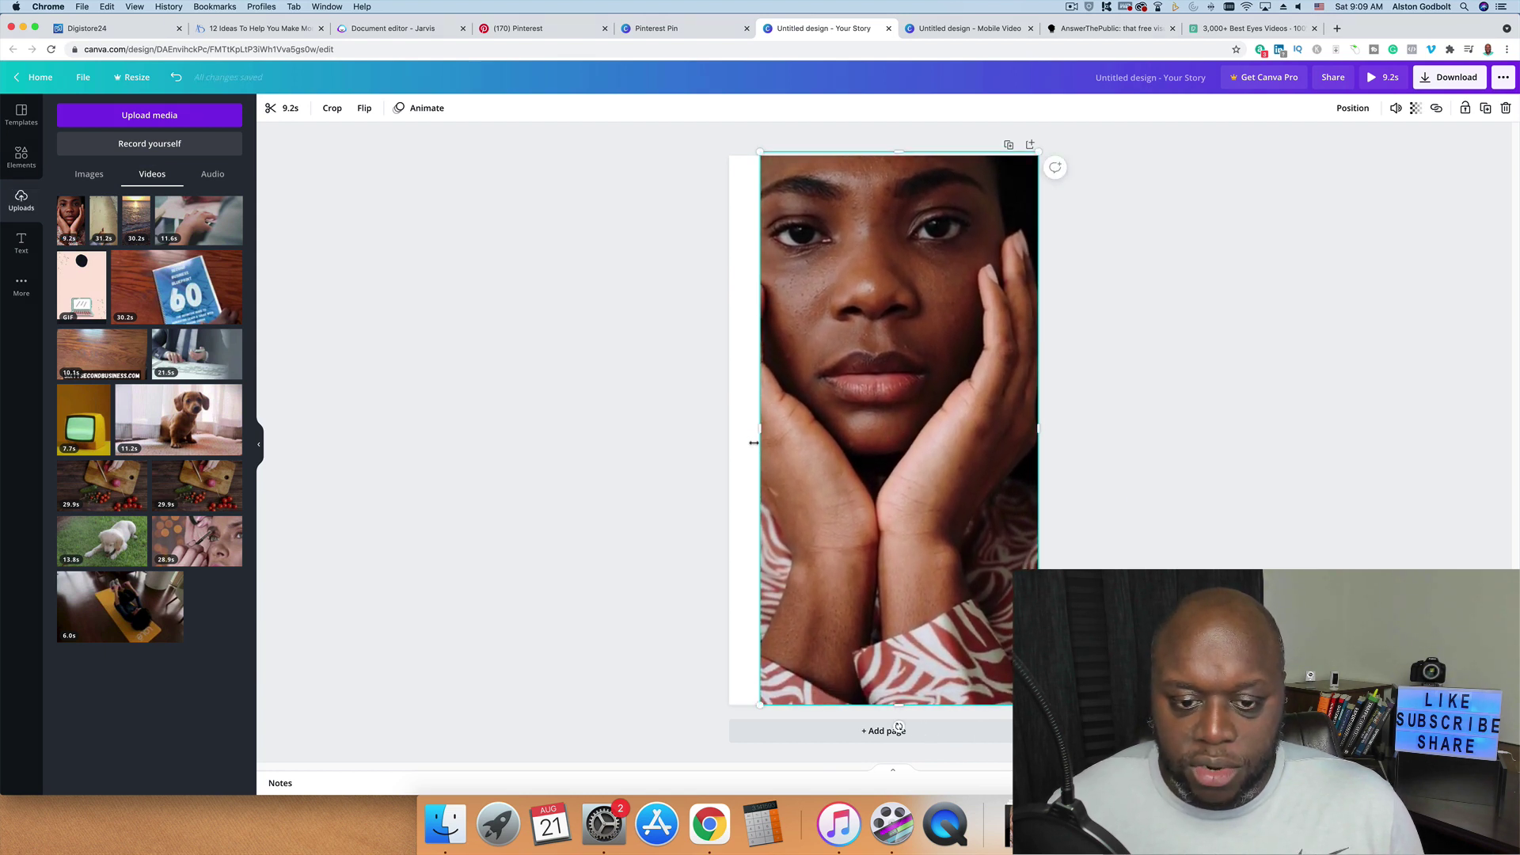
left_click_drag(756, 437, 729, 441)
left_click(510, 422)
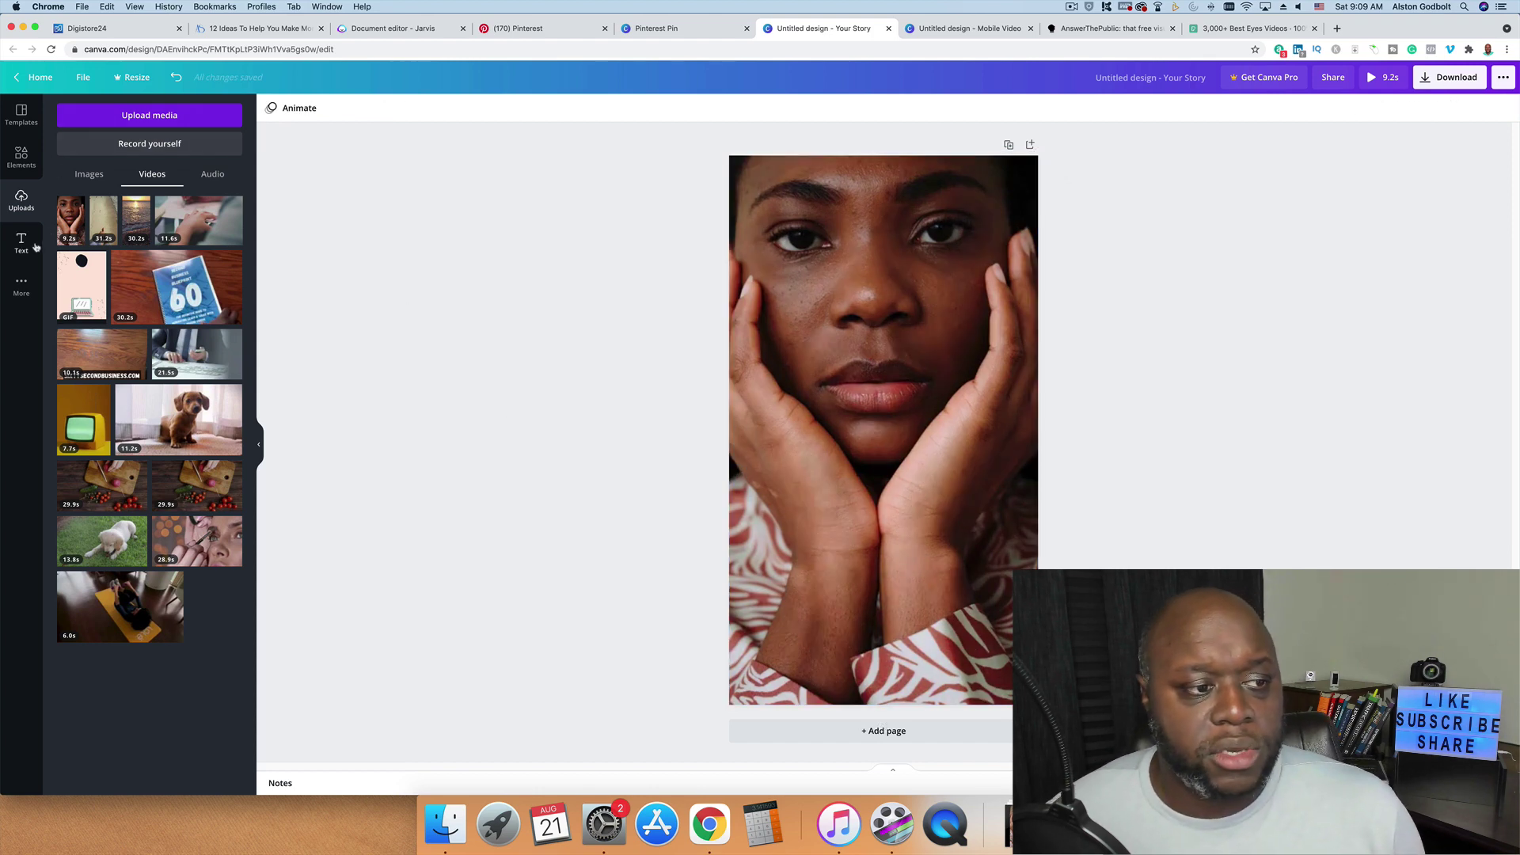
- Add a heading to the page reading "5 Ways diabetes Effects Your Eyes"
left_click(20, 243)
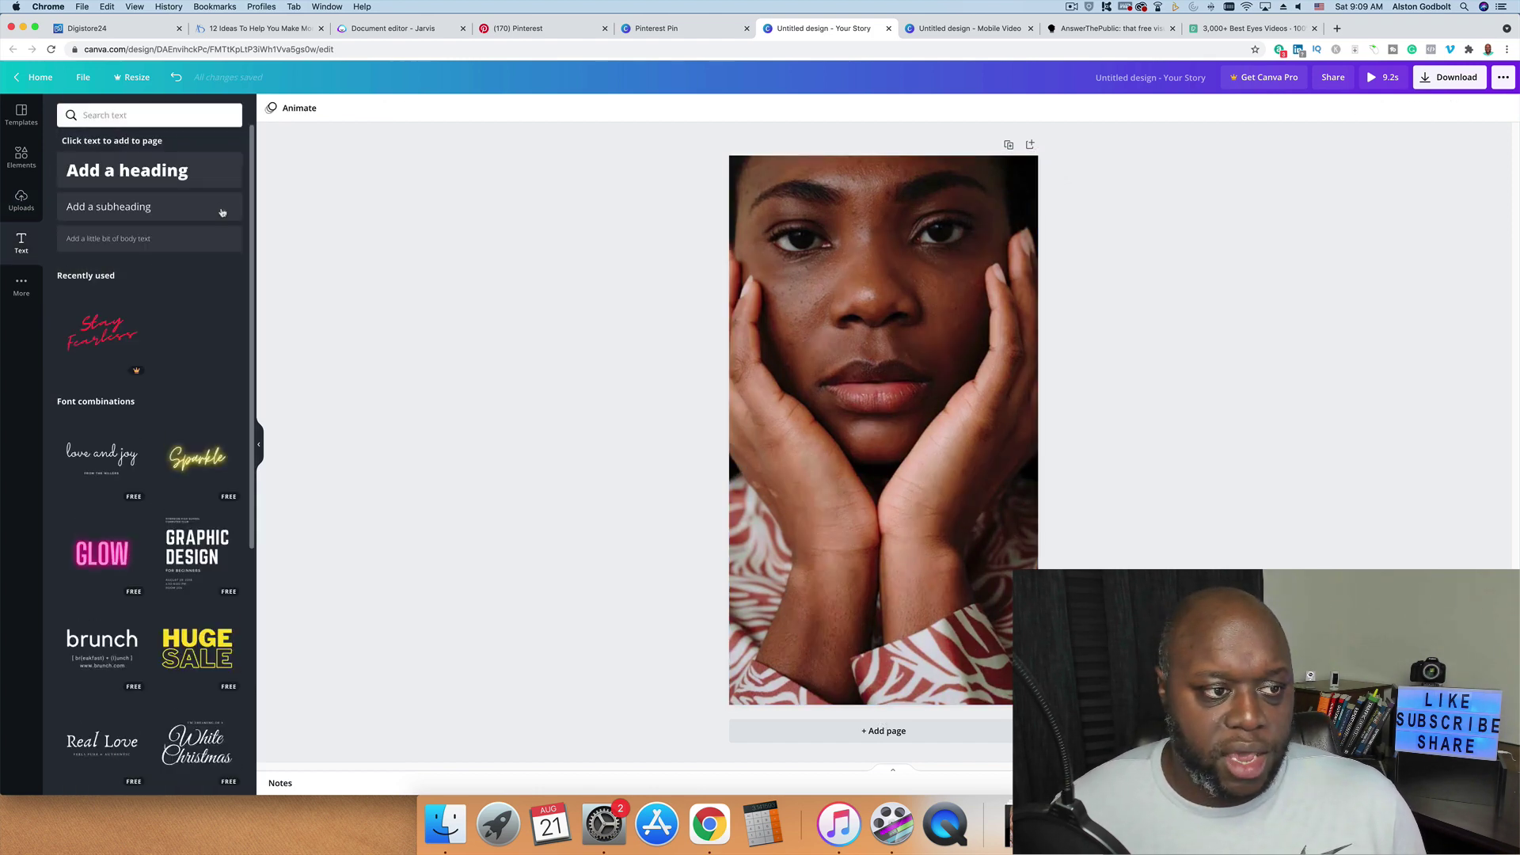
left_click(158, 168)
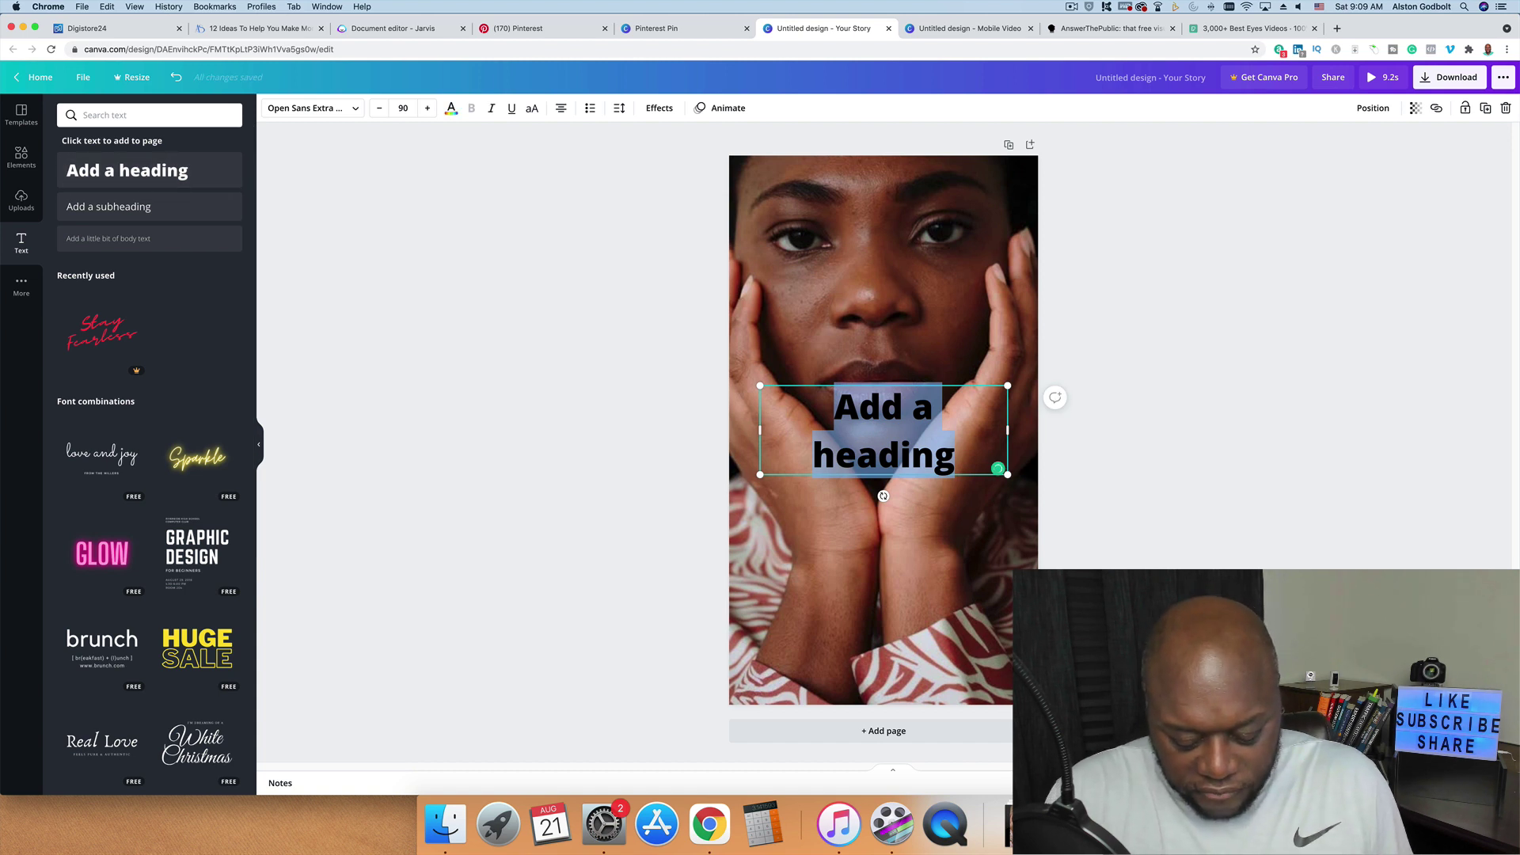
type("5 Ways")
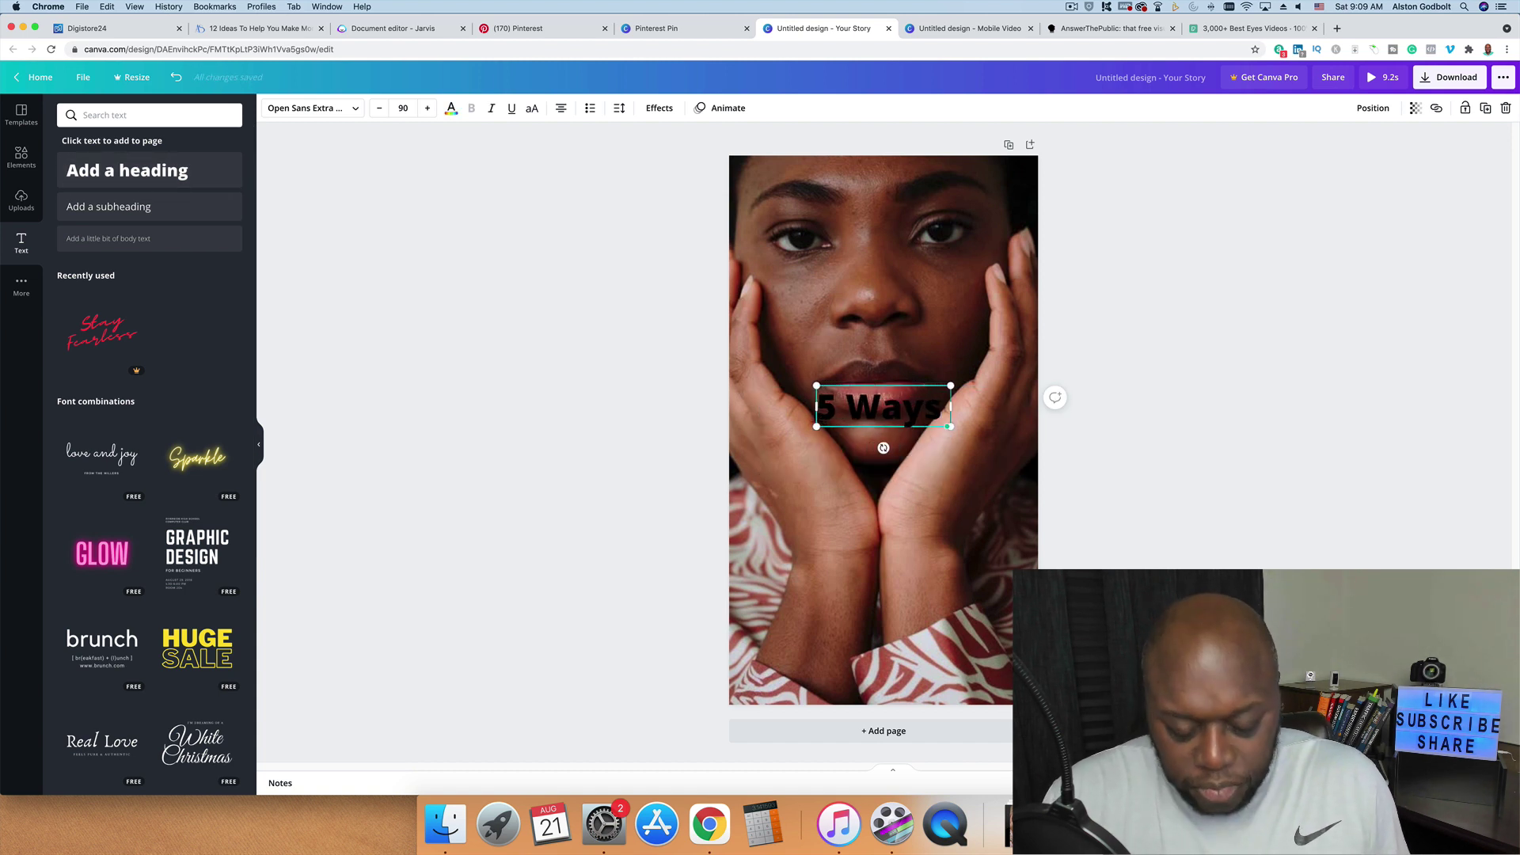
type(" diabetes")
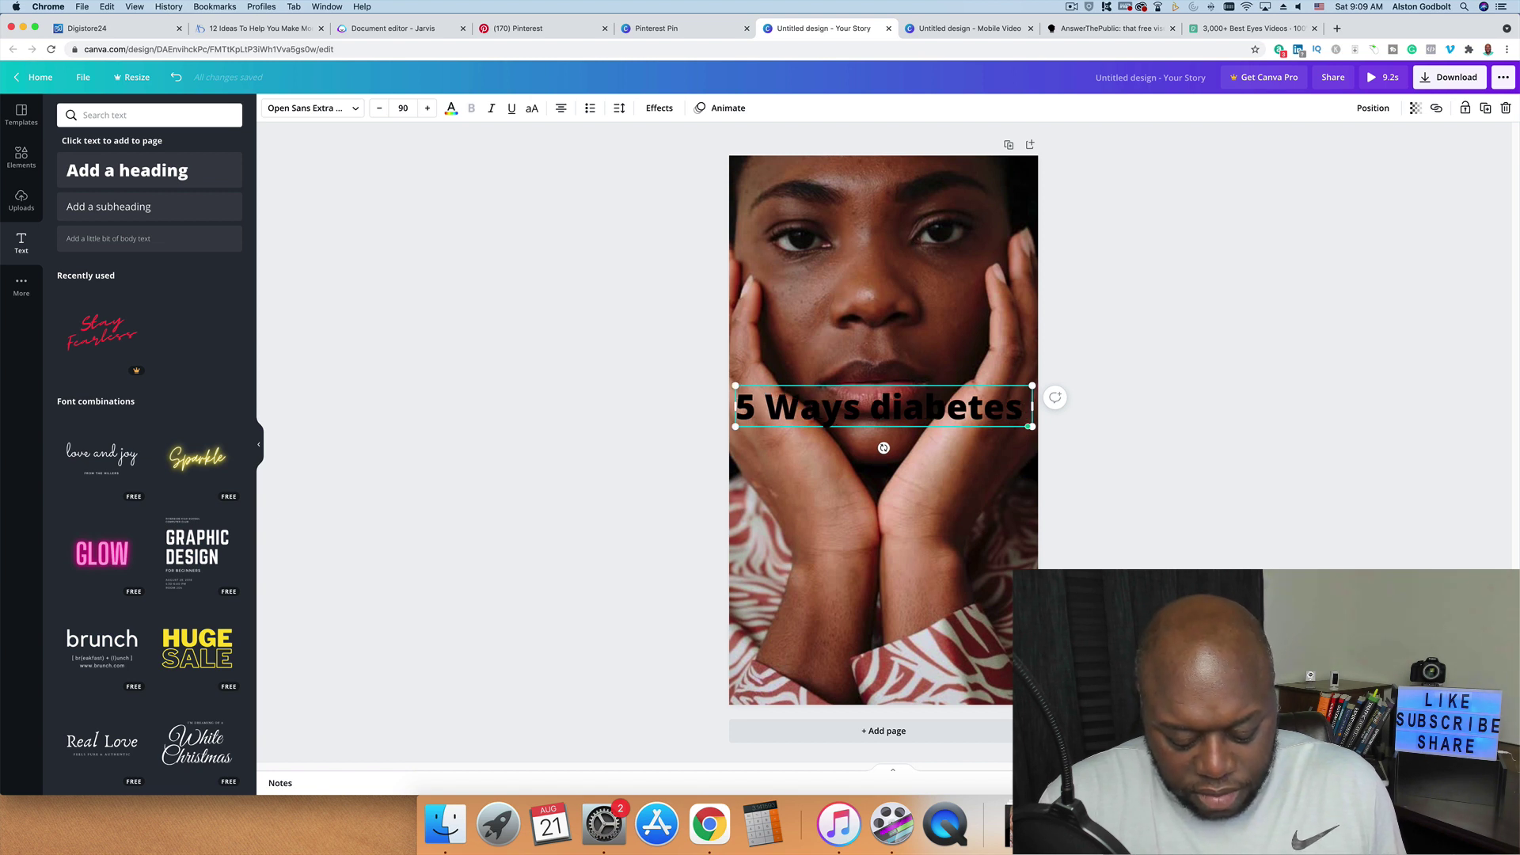
type(" Effects ")
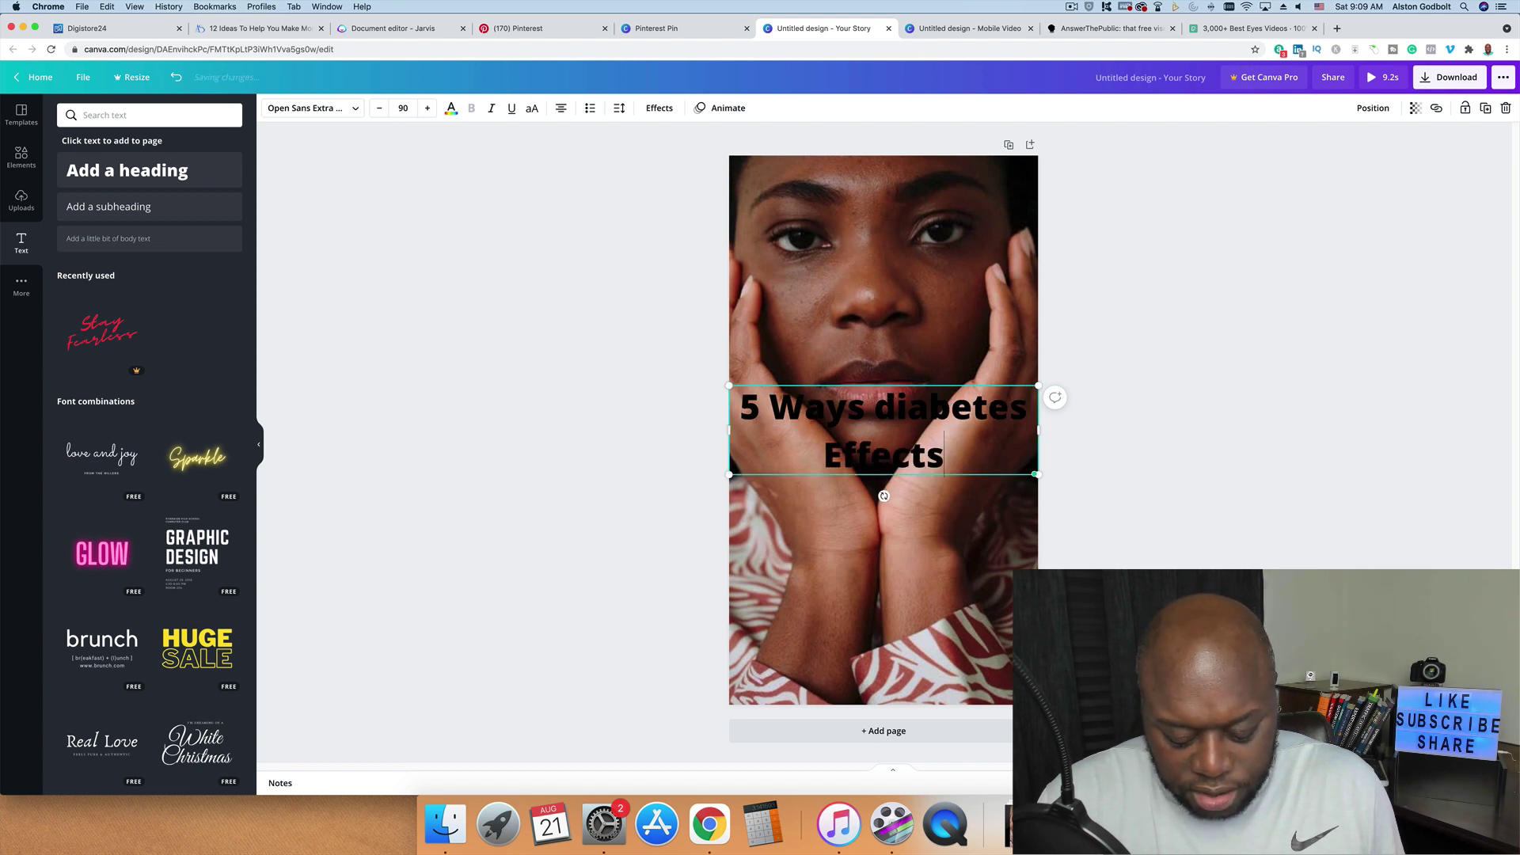
type("Your")
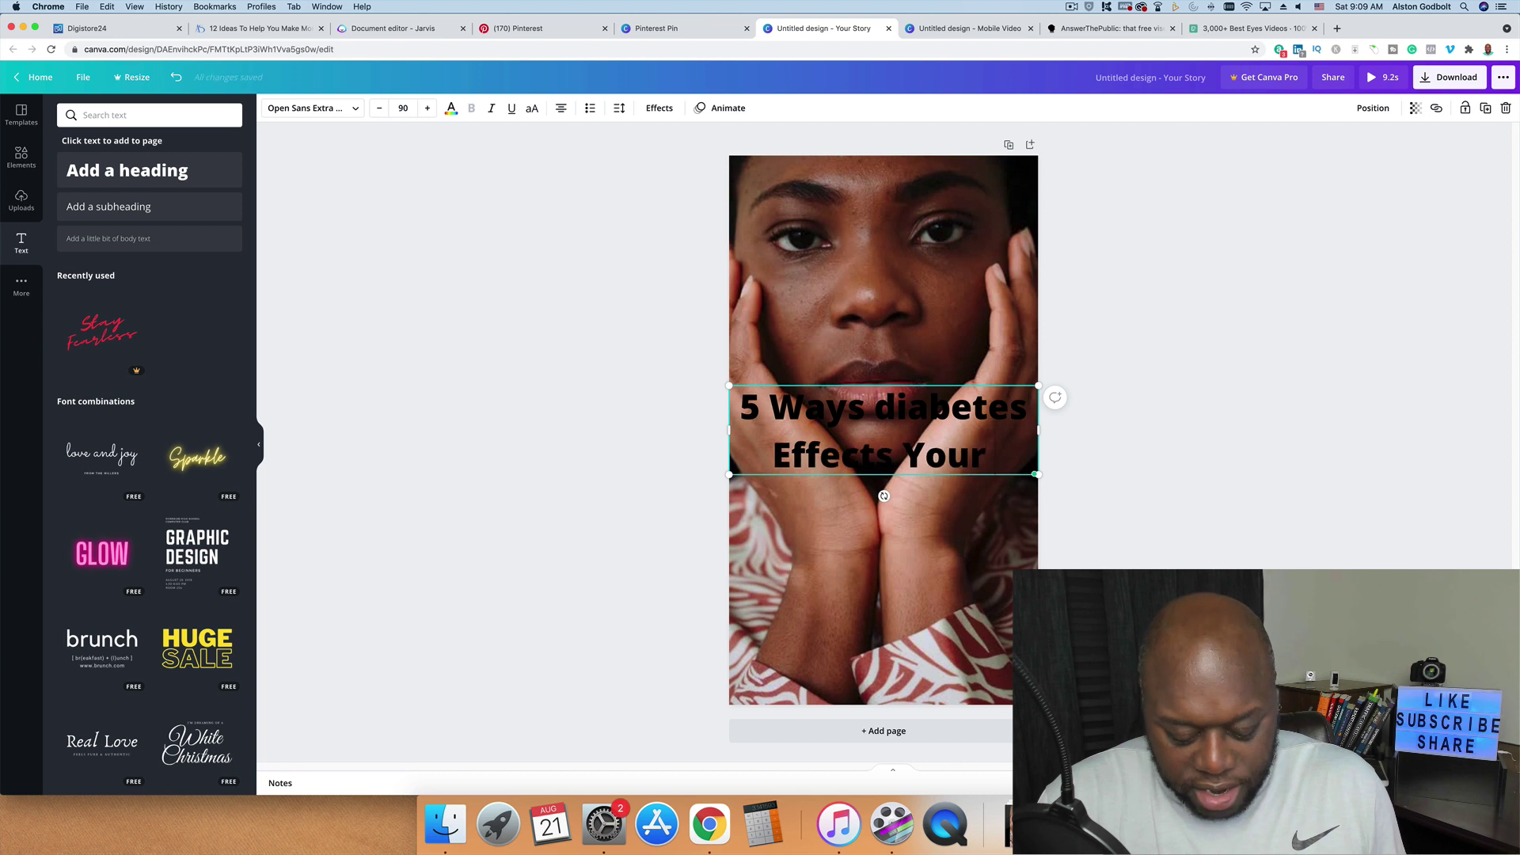
type(" Eyes")
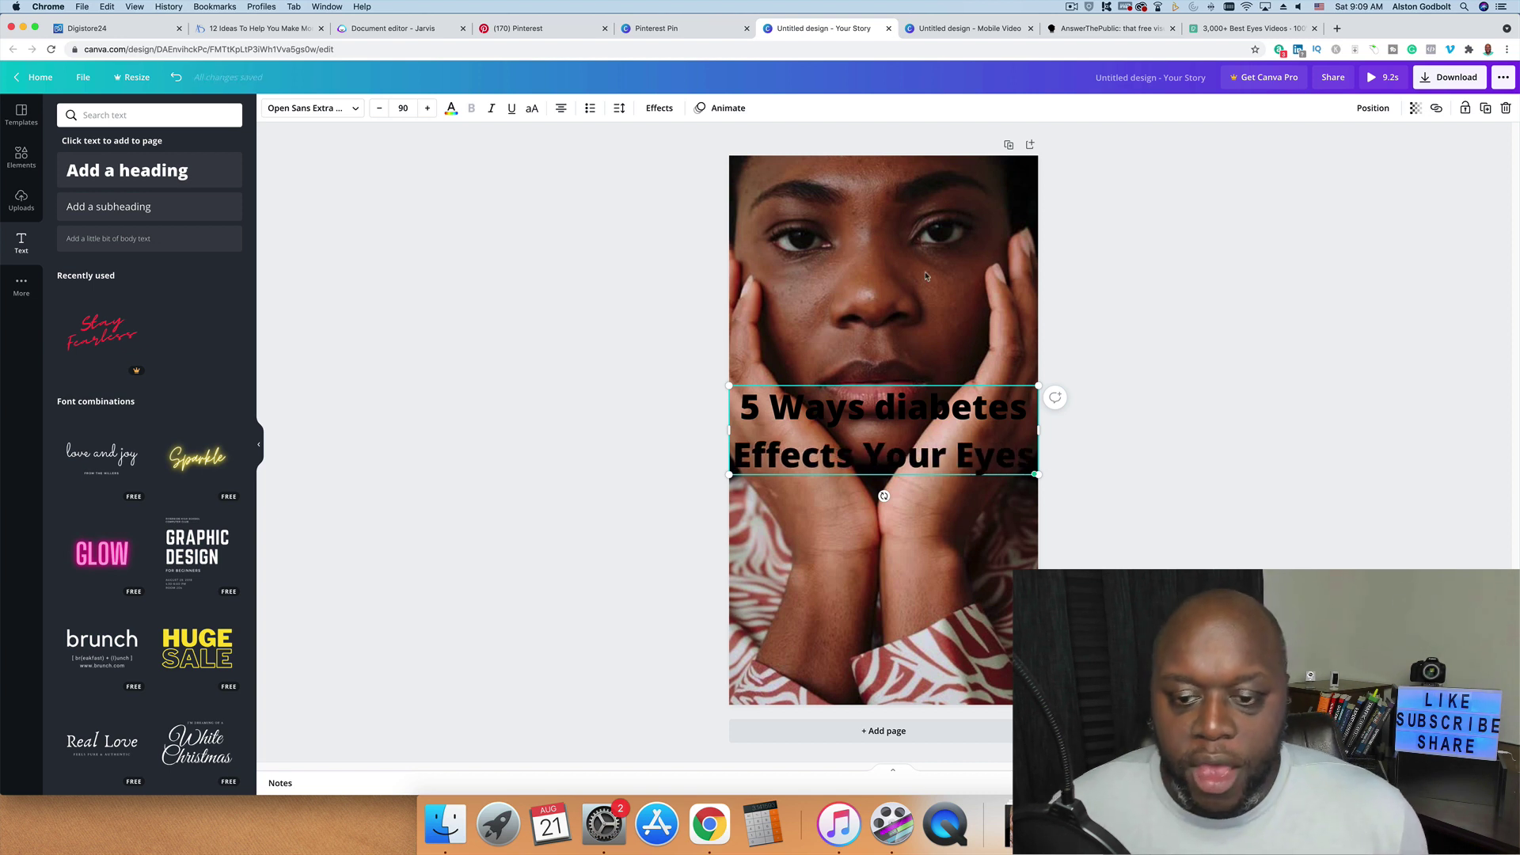
- Change the font of the whole heading to Gagalin
key("super+a")
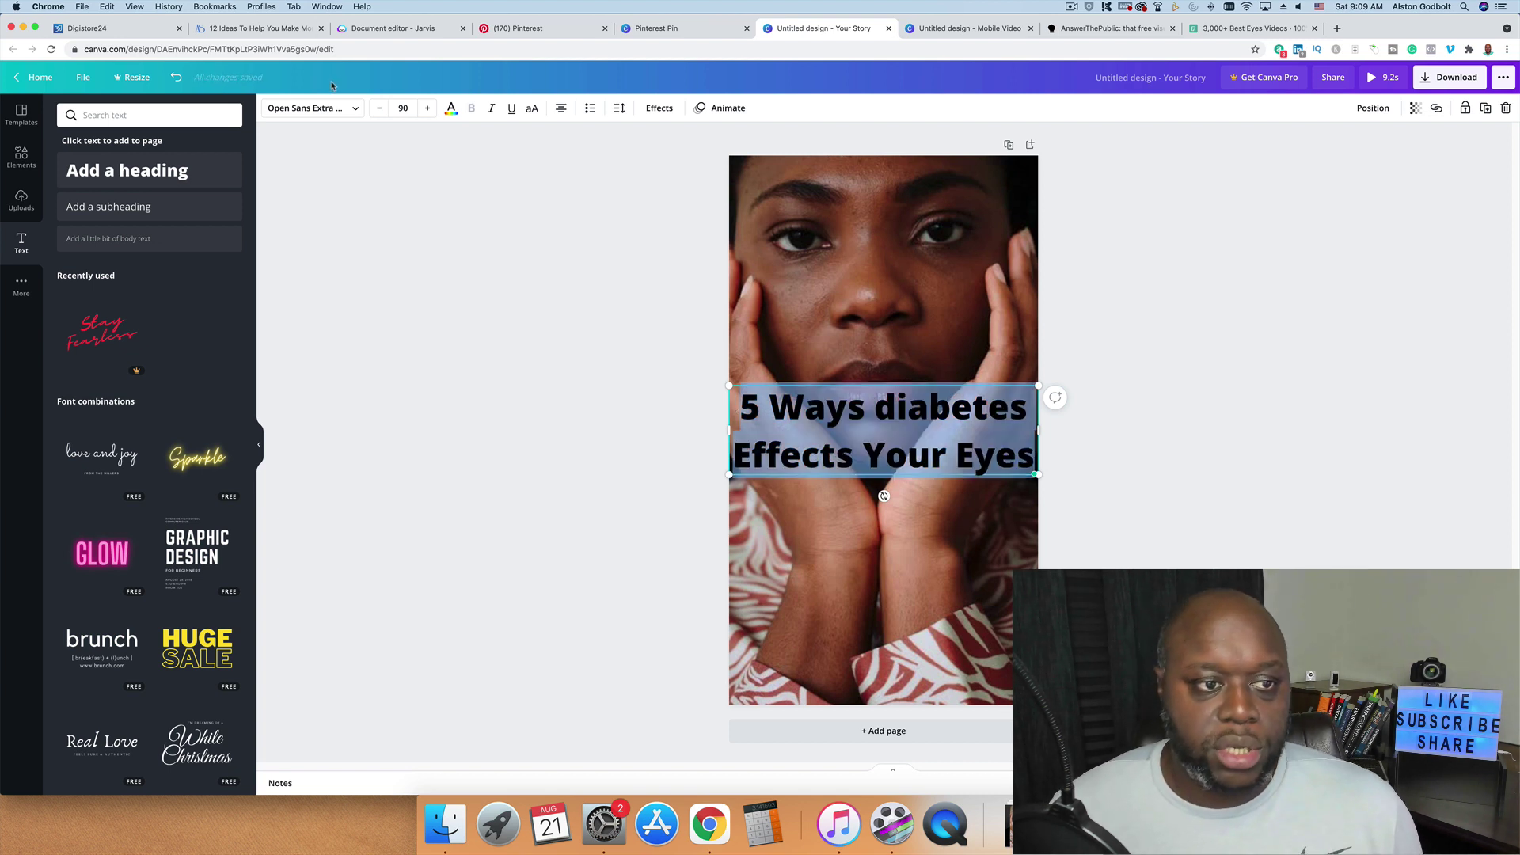
left_click(332, 107)
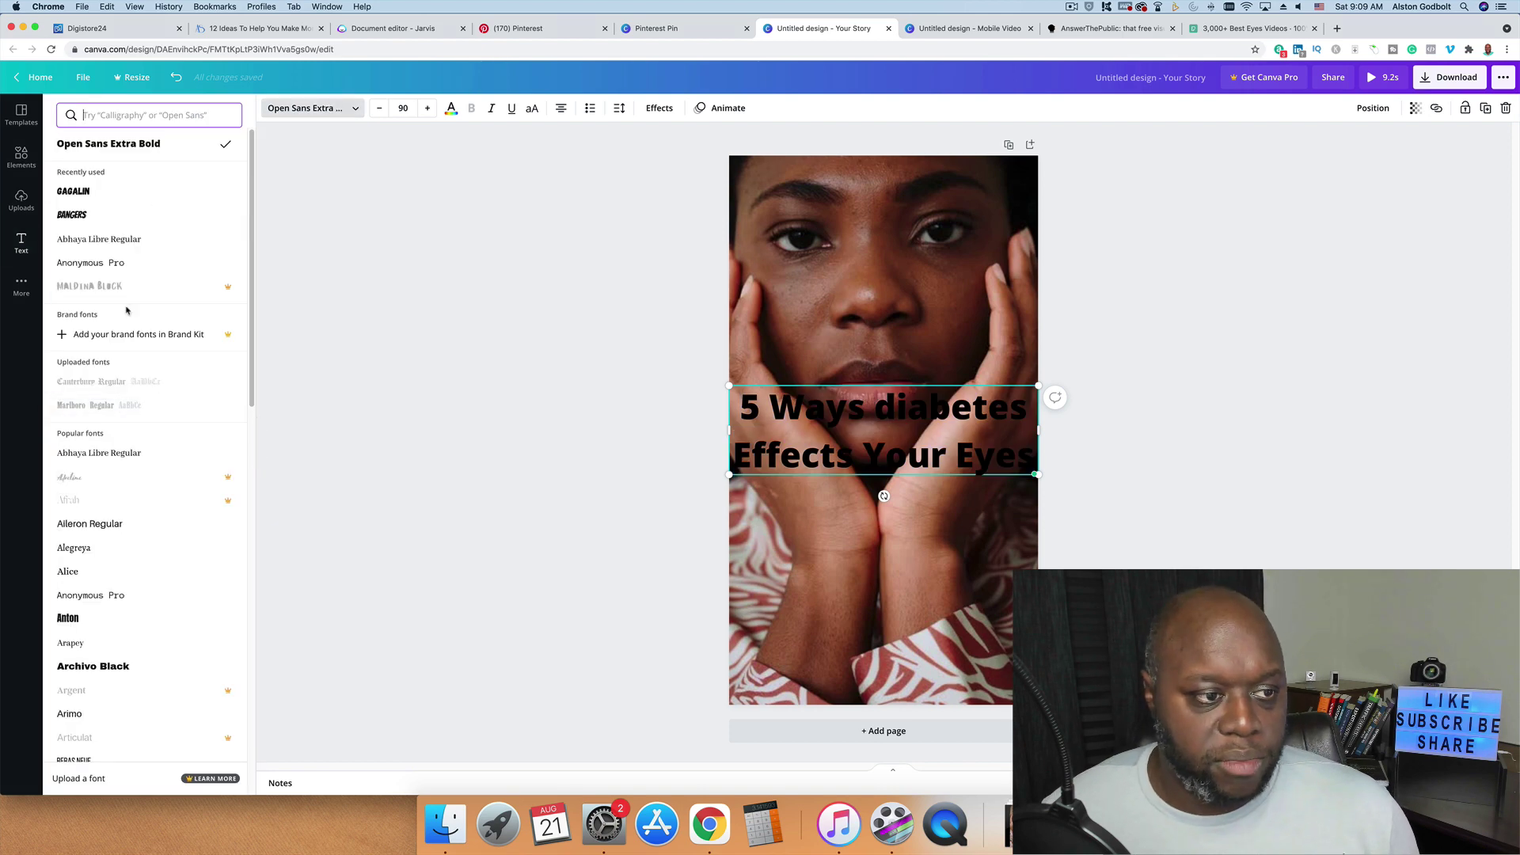
left_click(104, 193)
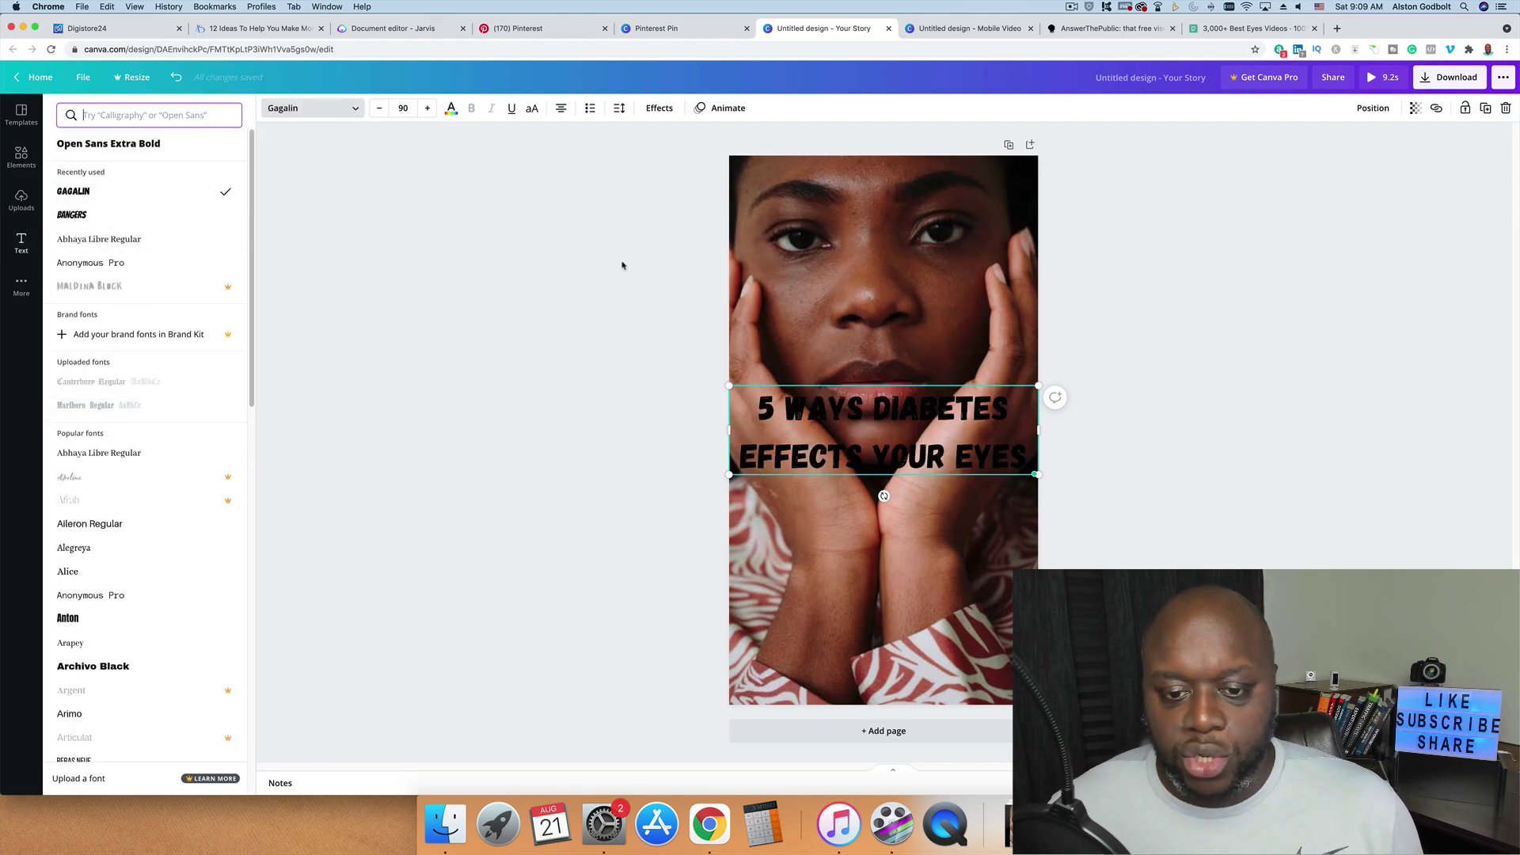
- Add a square shape behind the heading, resize it into a page-wide band about 1,080 by 295, and preview the video
left_click(21, 157)
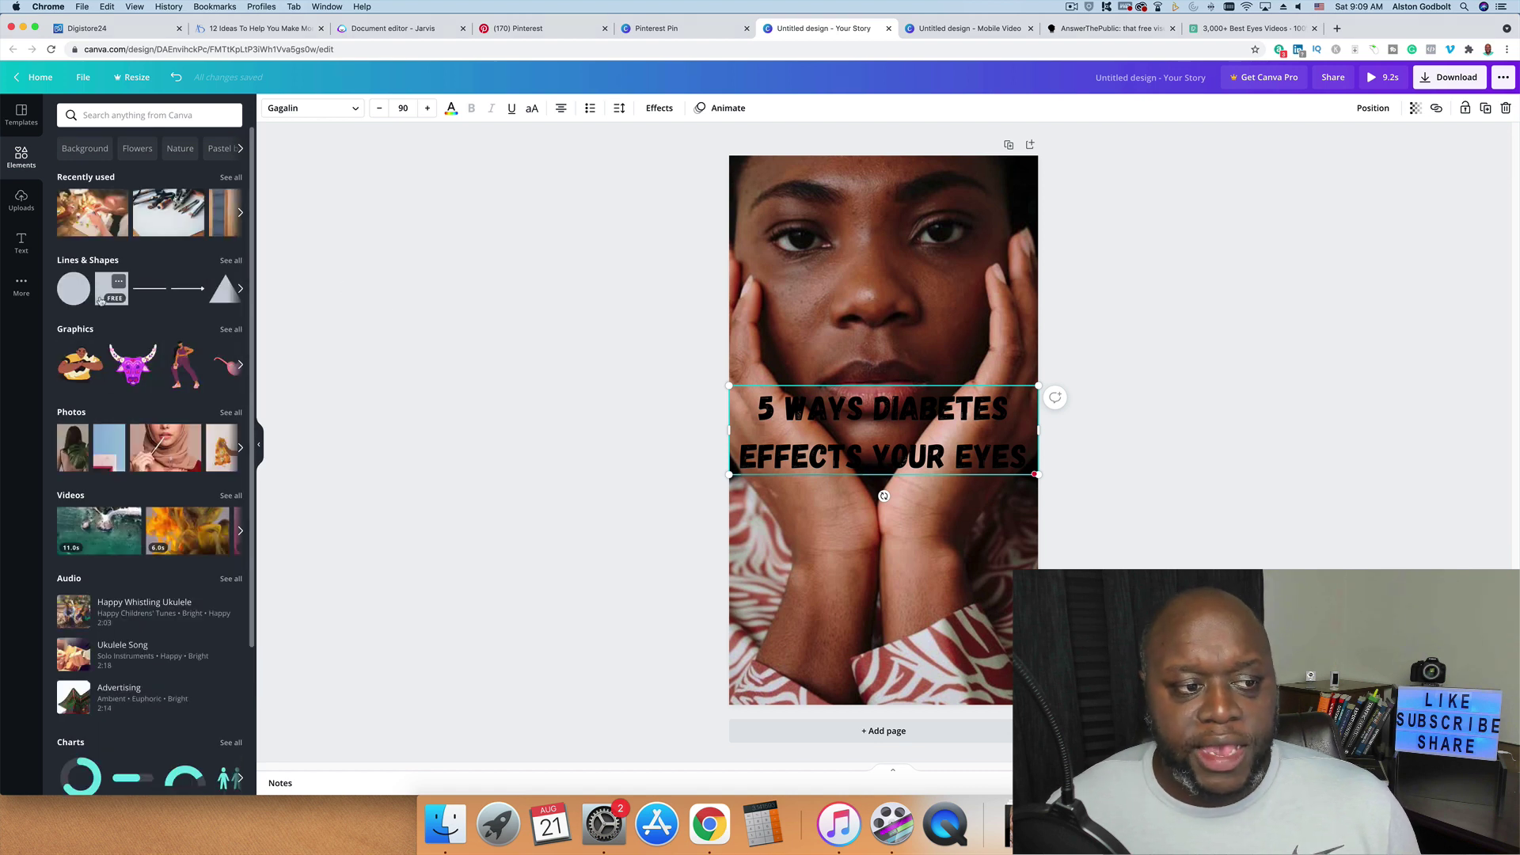
left_click(103, 291)
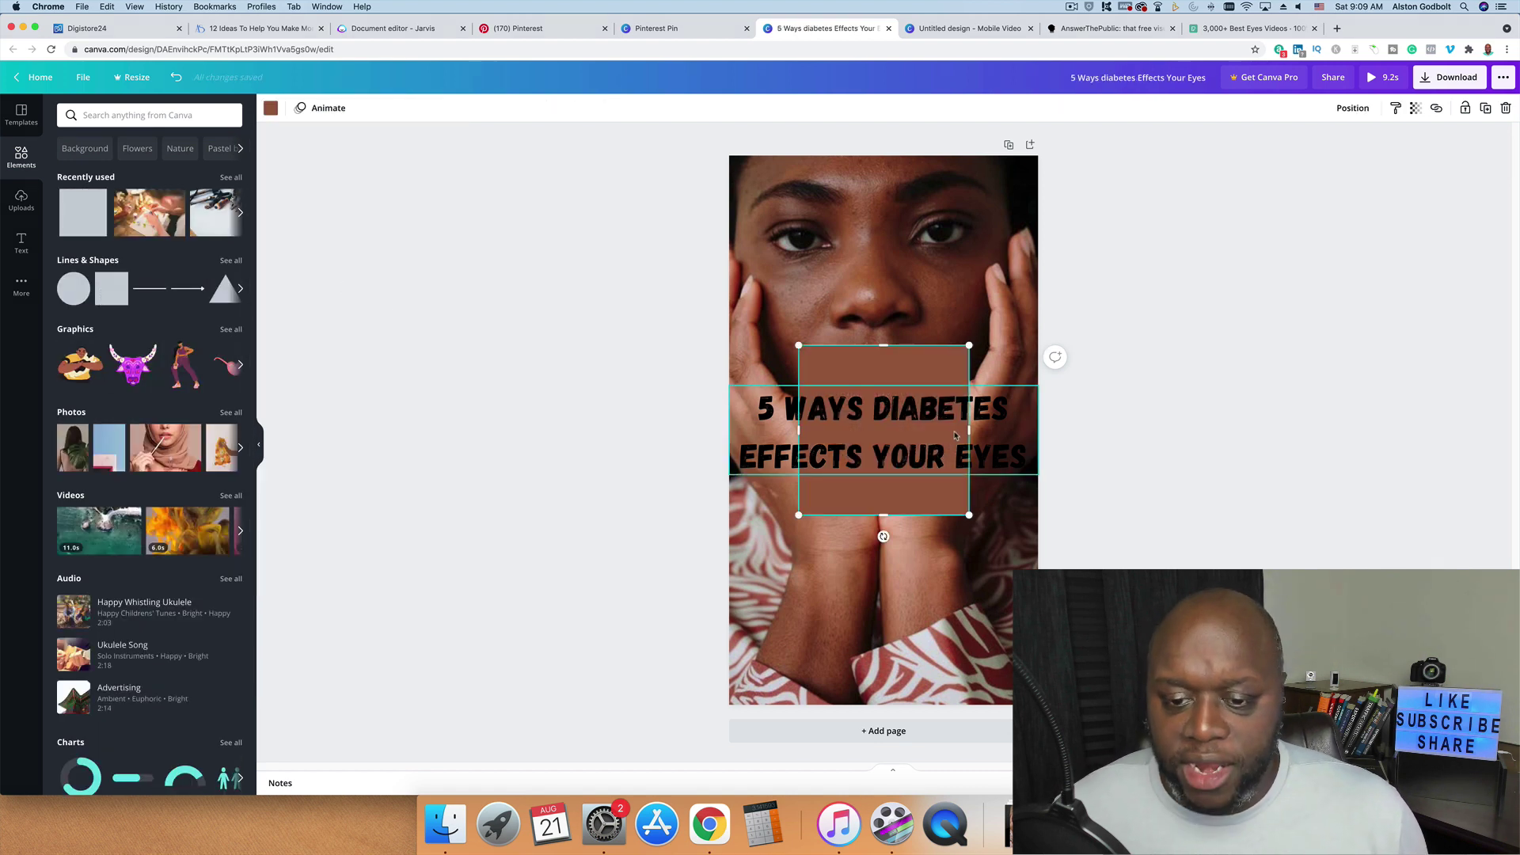
left_click_drag(969, 435, 1038, 435)
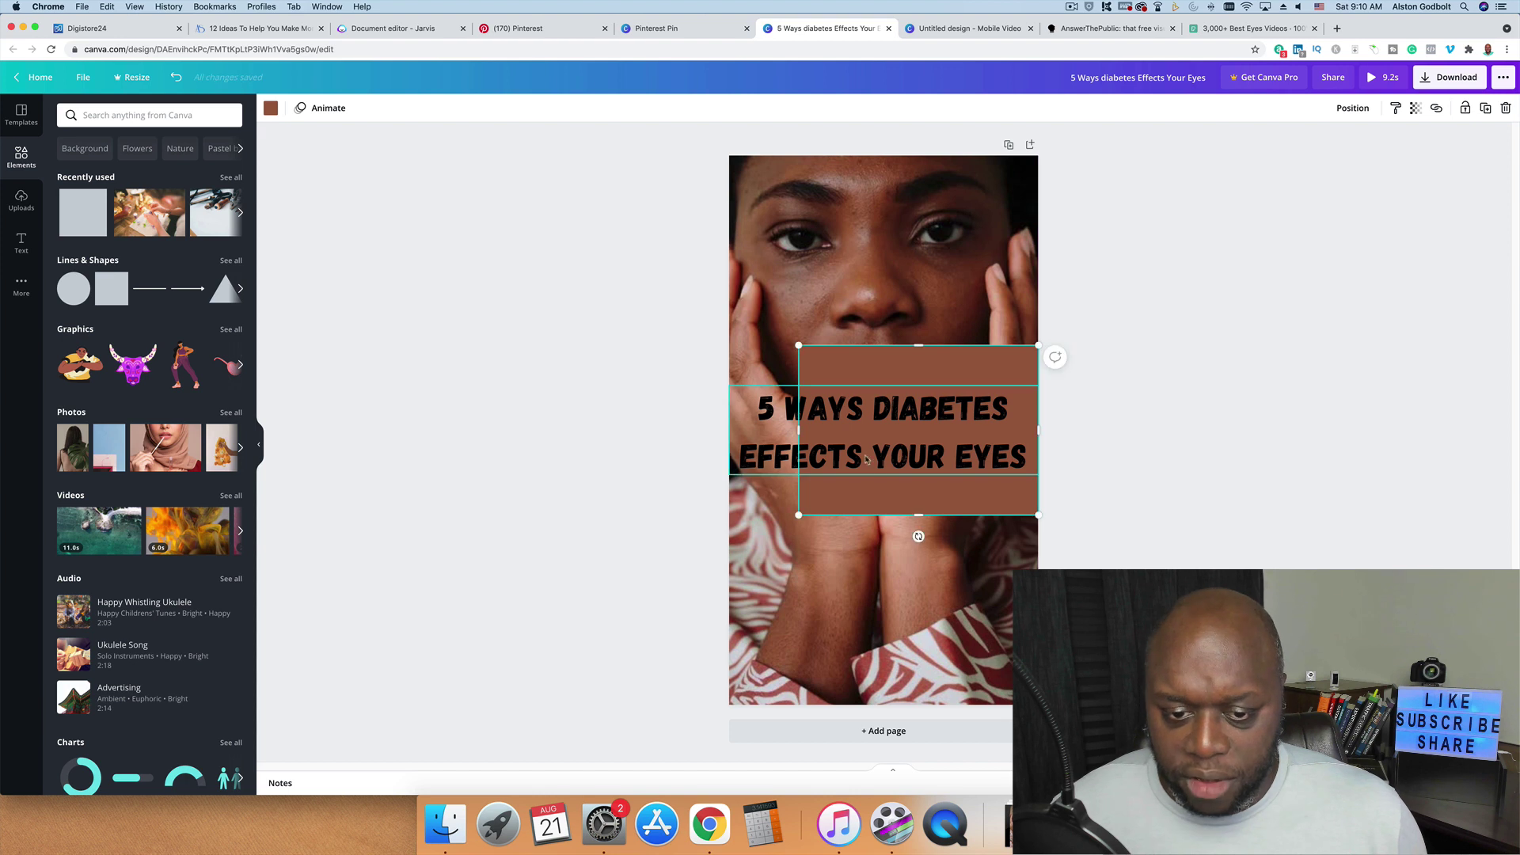
left_click_drag(793, 435, 726, 435)
left_click_drag(892, 346, 896, 393)
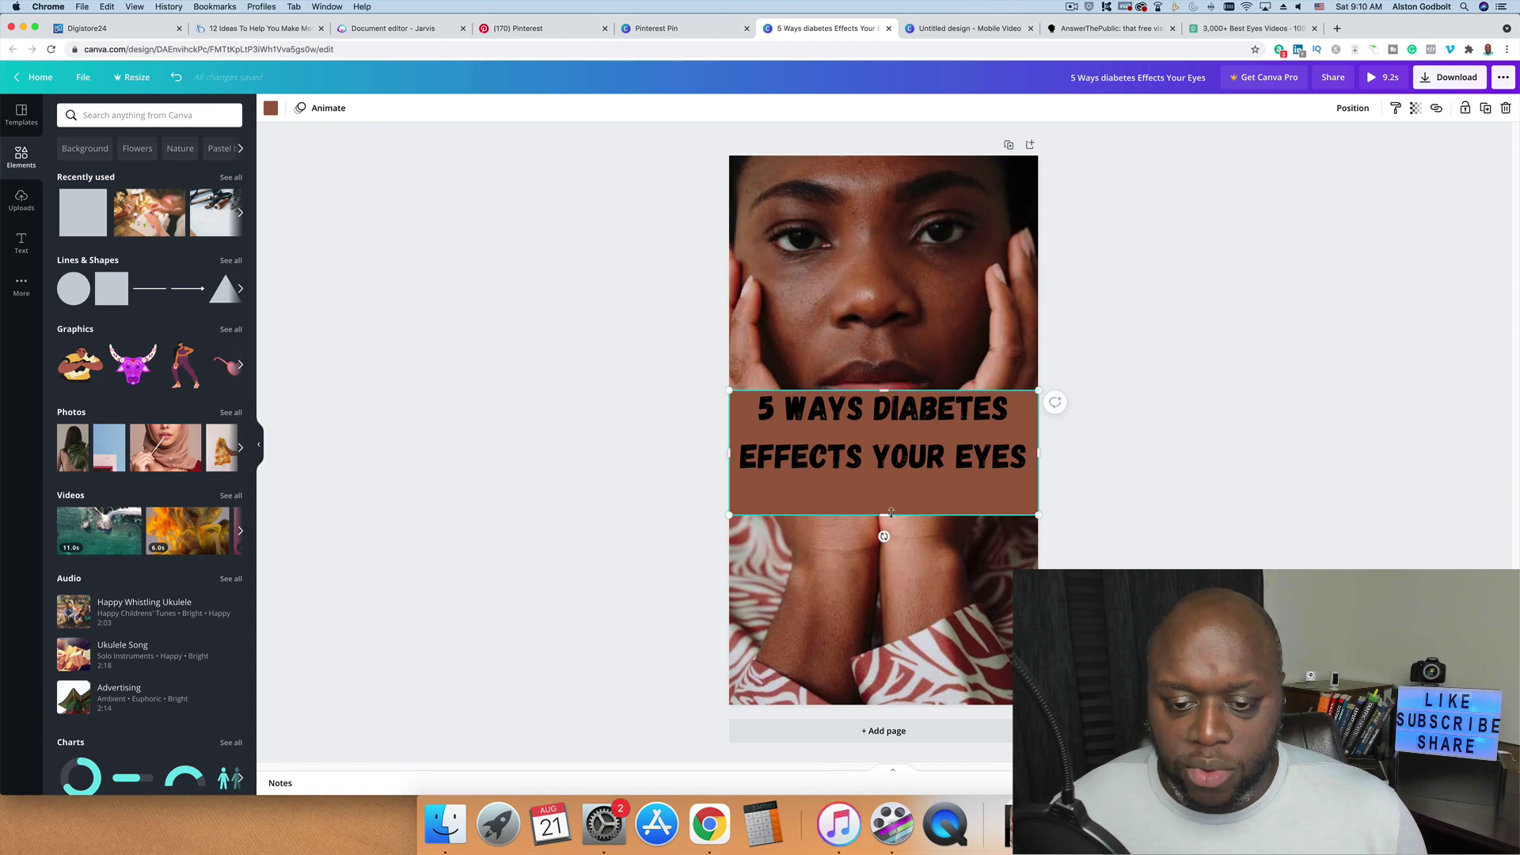
left_click_drag(893, 514, 892, 471)
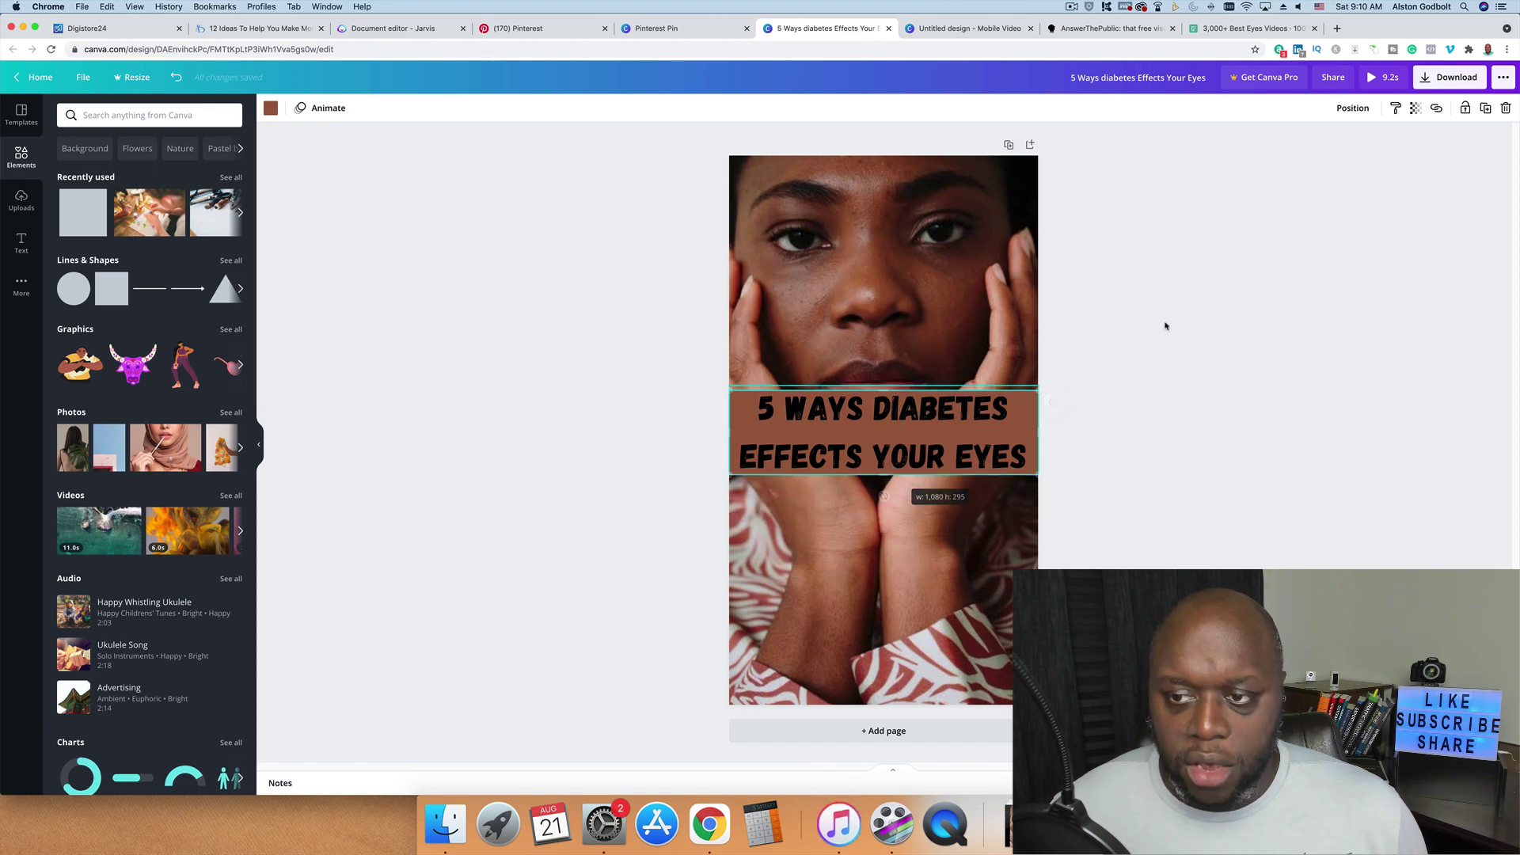
left_click(1383, 77)
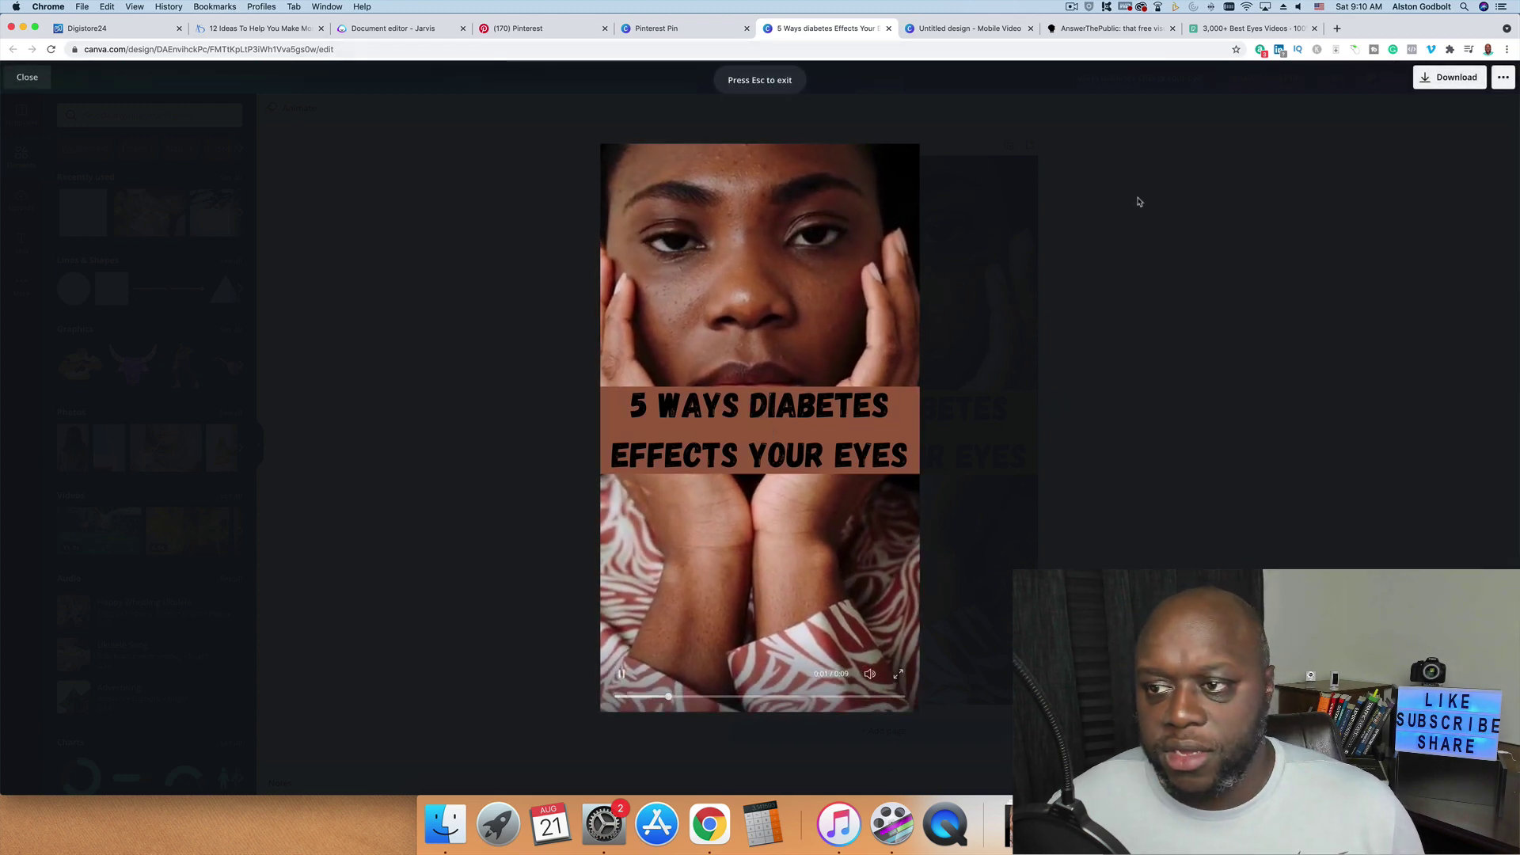
key("Escape")
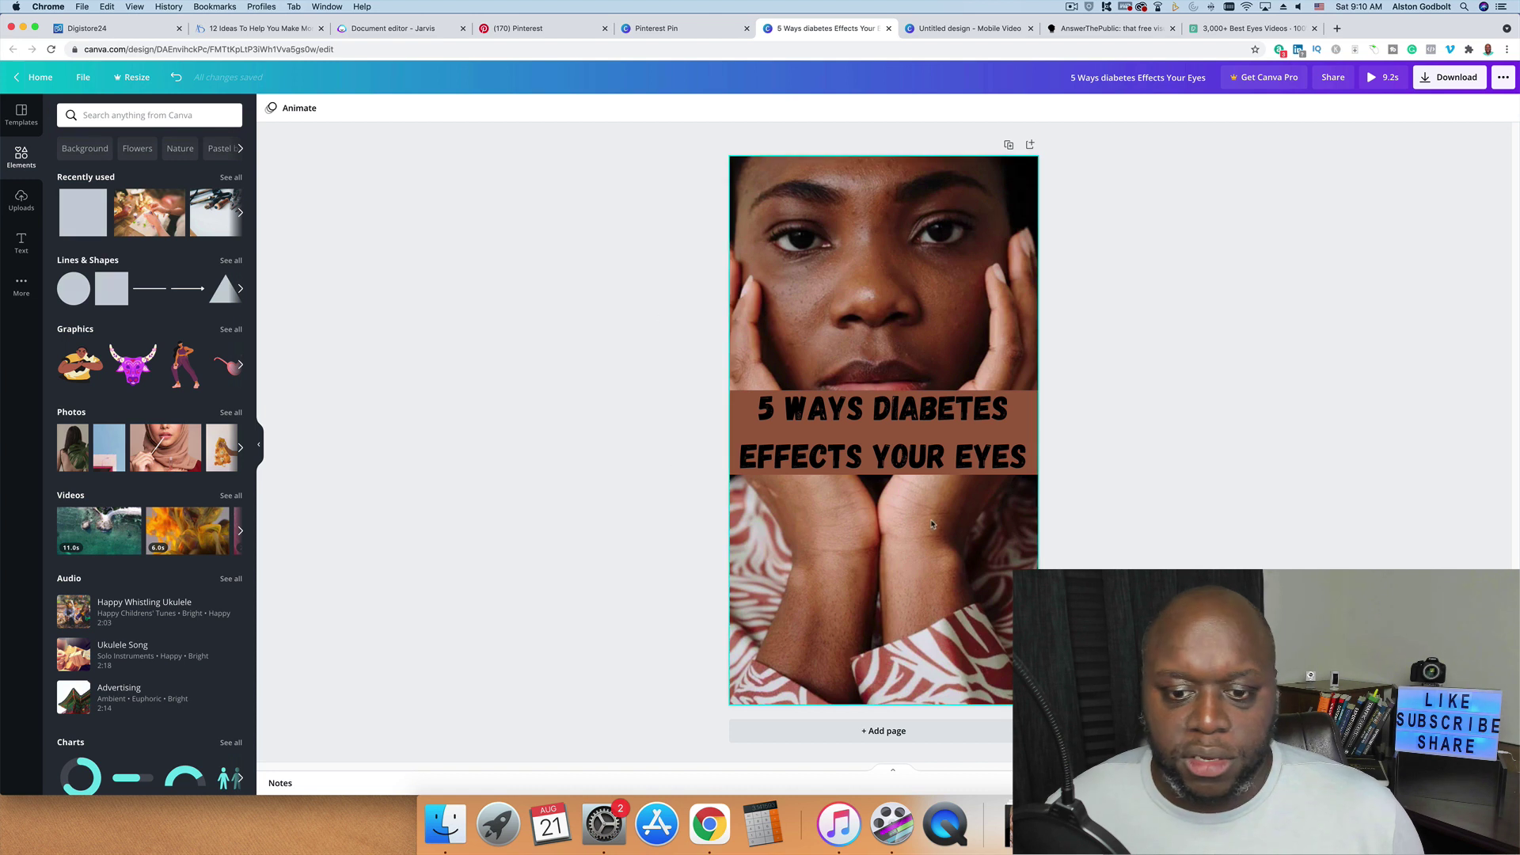
- Set the band's transparency to 56, moving the heading aside to reach it and placing the heading back over the band
left_click(956, 440)
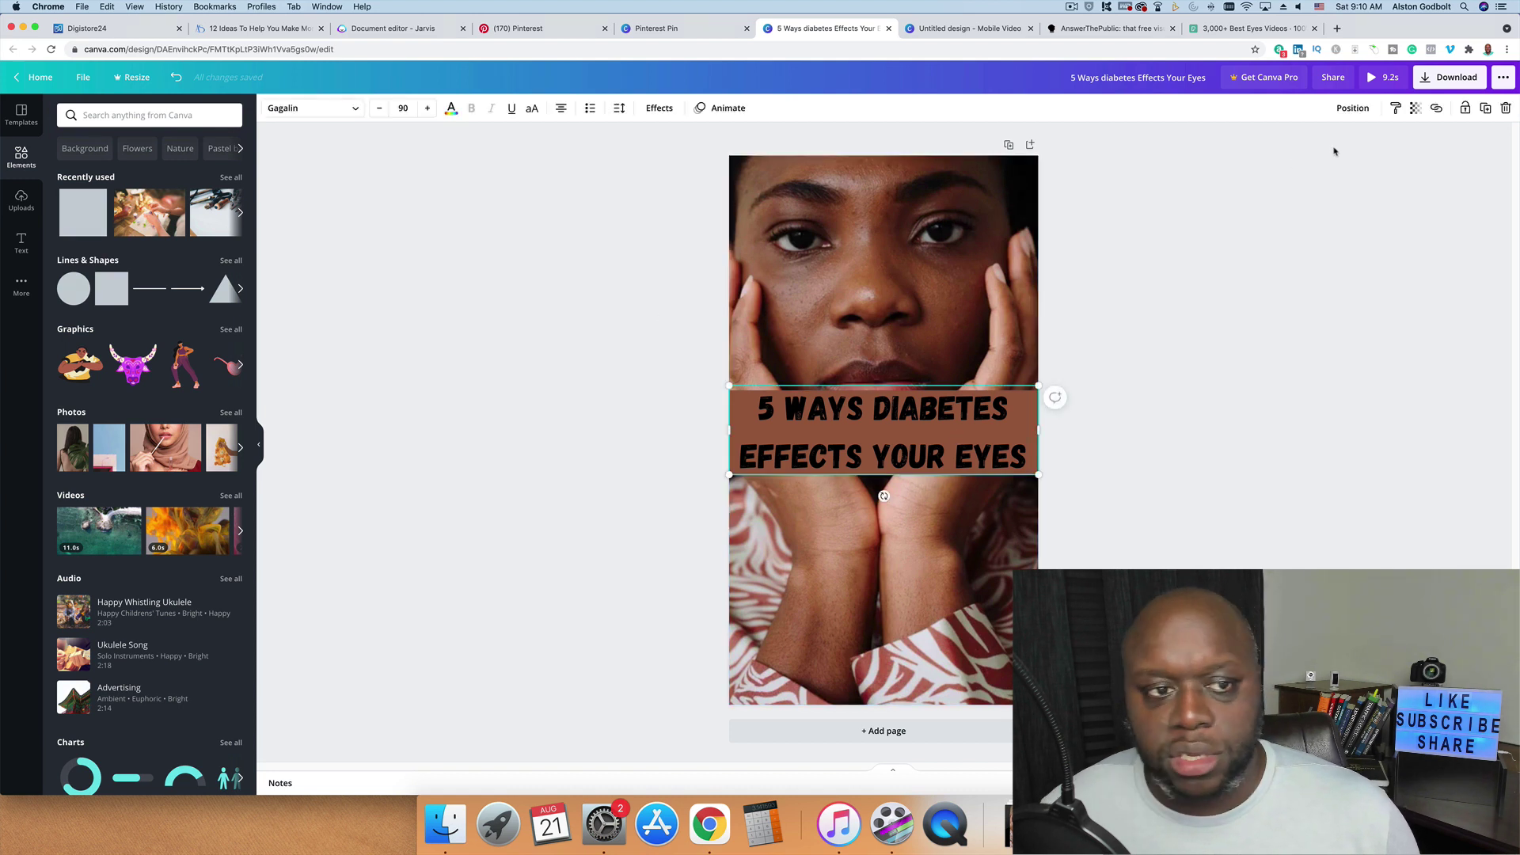
left_click_drag(1003, 445, 918, 496)
left_click(909, 412)
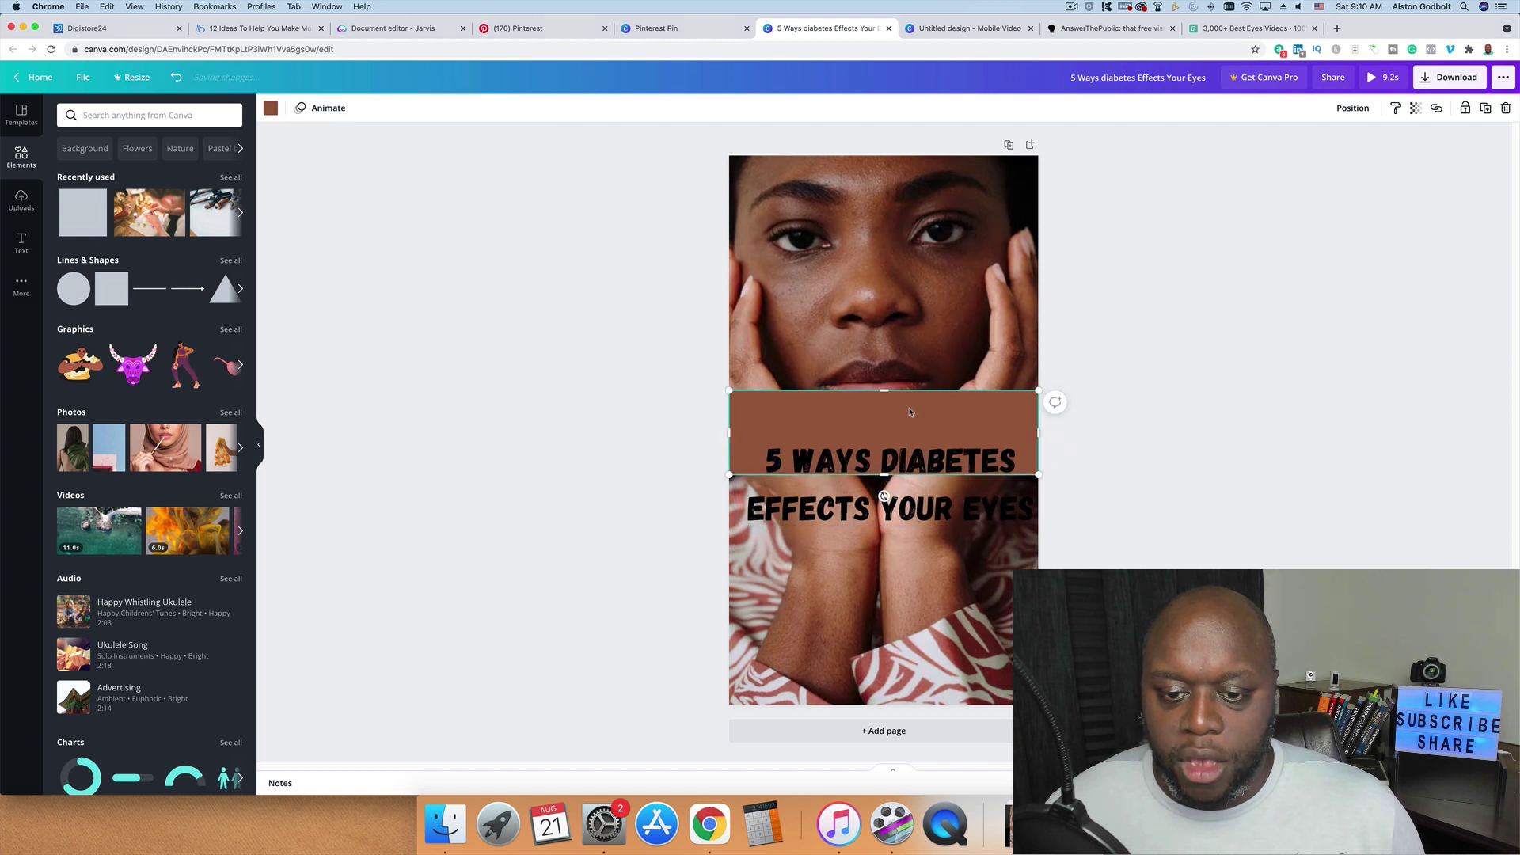
left_click(1416, 108)
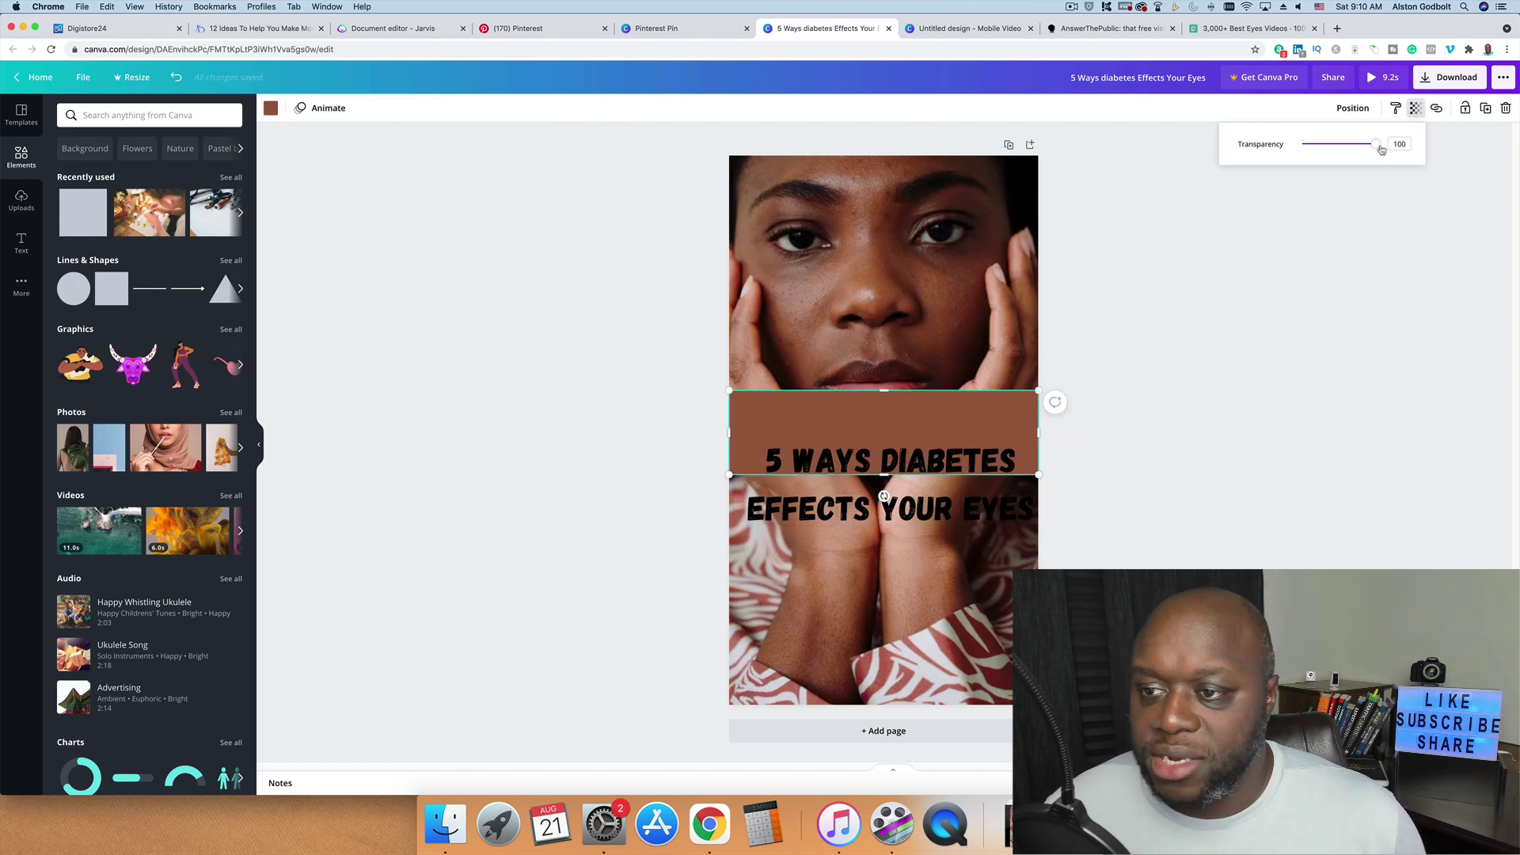
left_click_drag(1363, 151, 1344, 157)
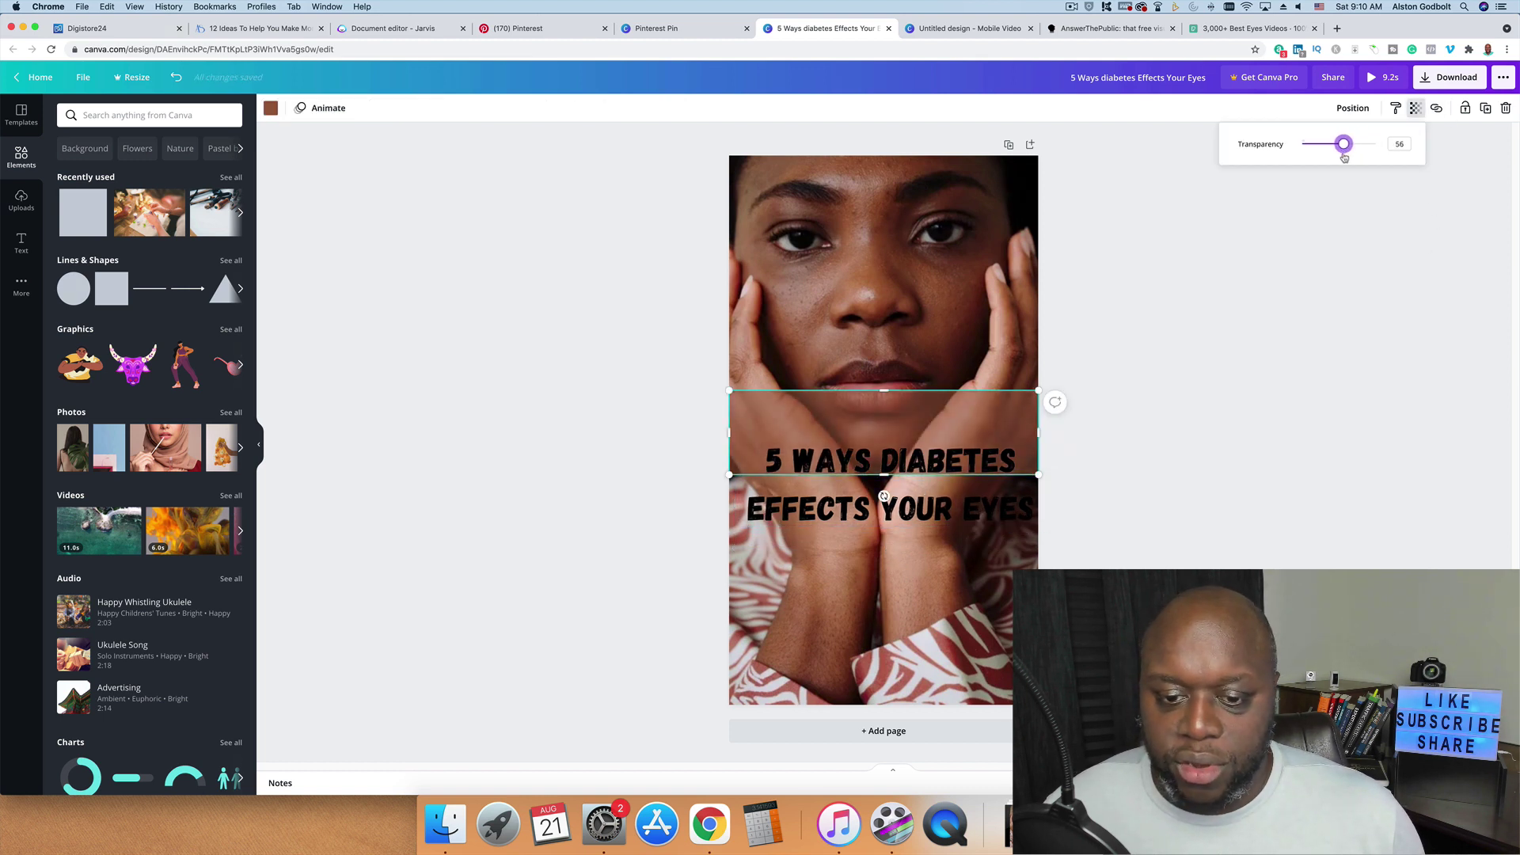
left_click_drag(937, 509, 930, 461)
left_click(1260, 511)
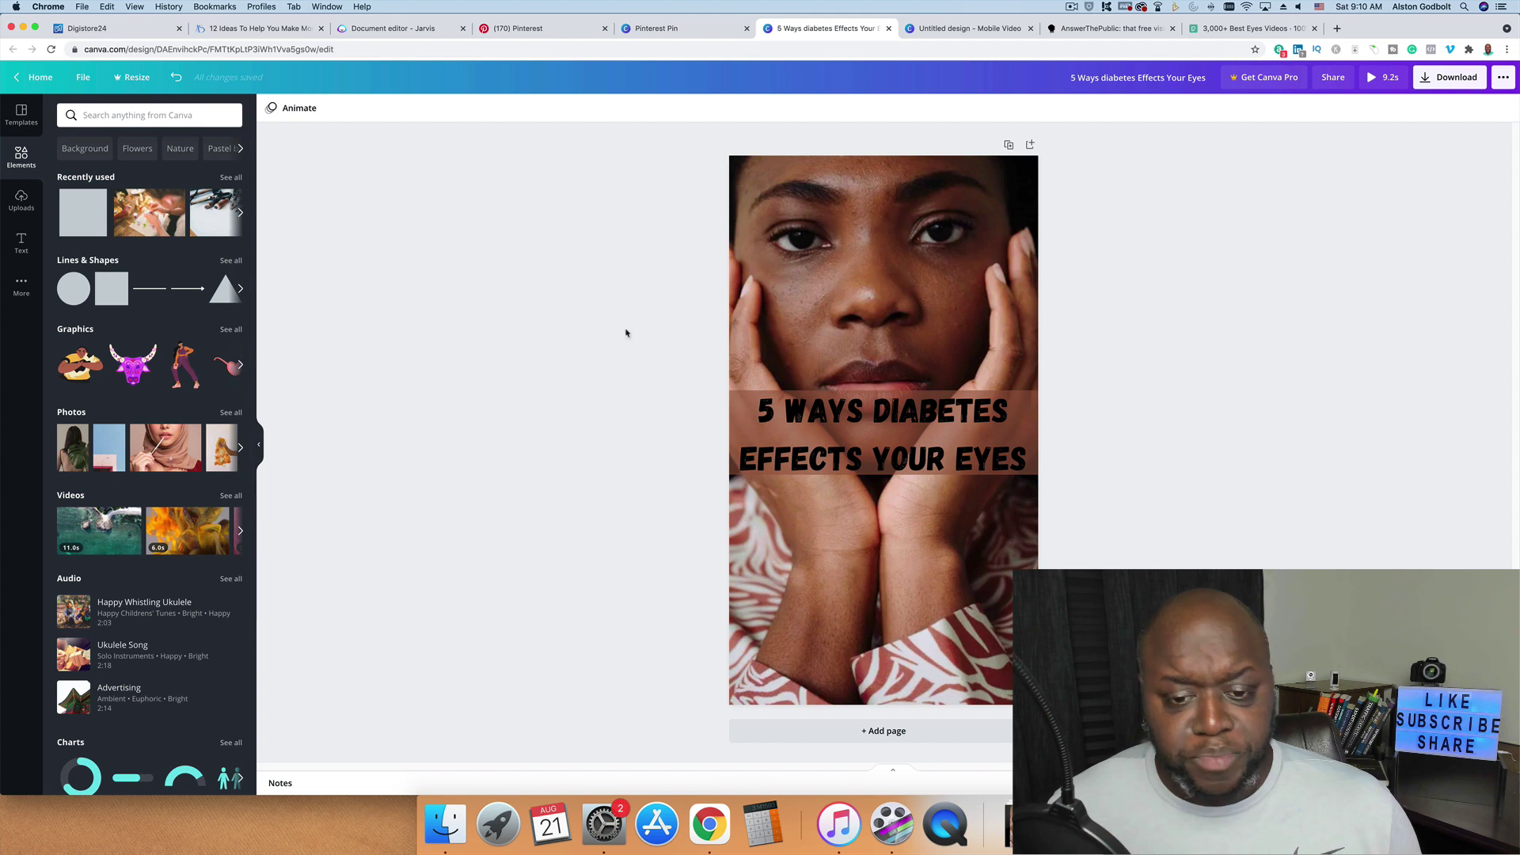
- Duplicate the heading below the band and replace the copy's text with "Click here to manage your"
left_click(913, 419)
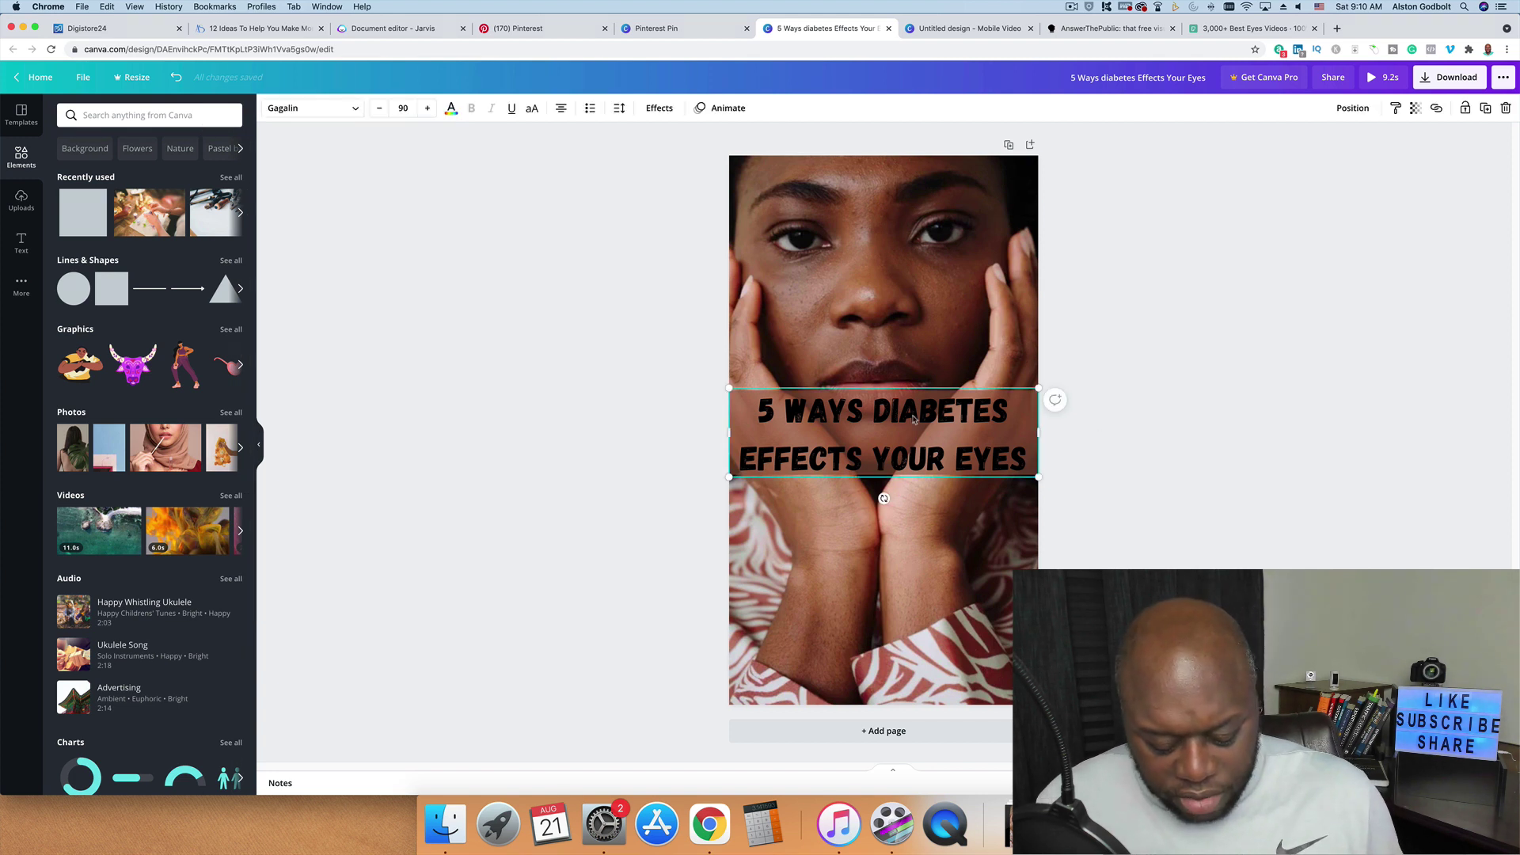
left_click_drag(941, 420, 856, 544)
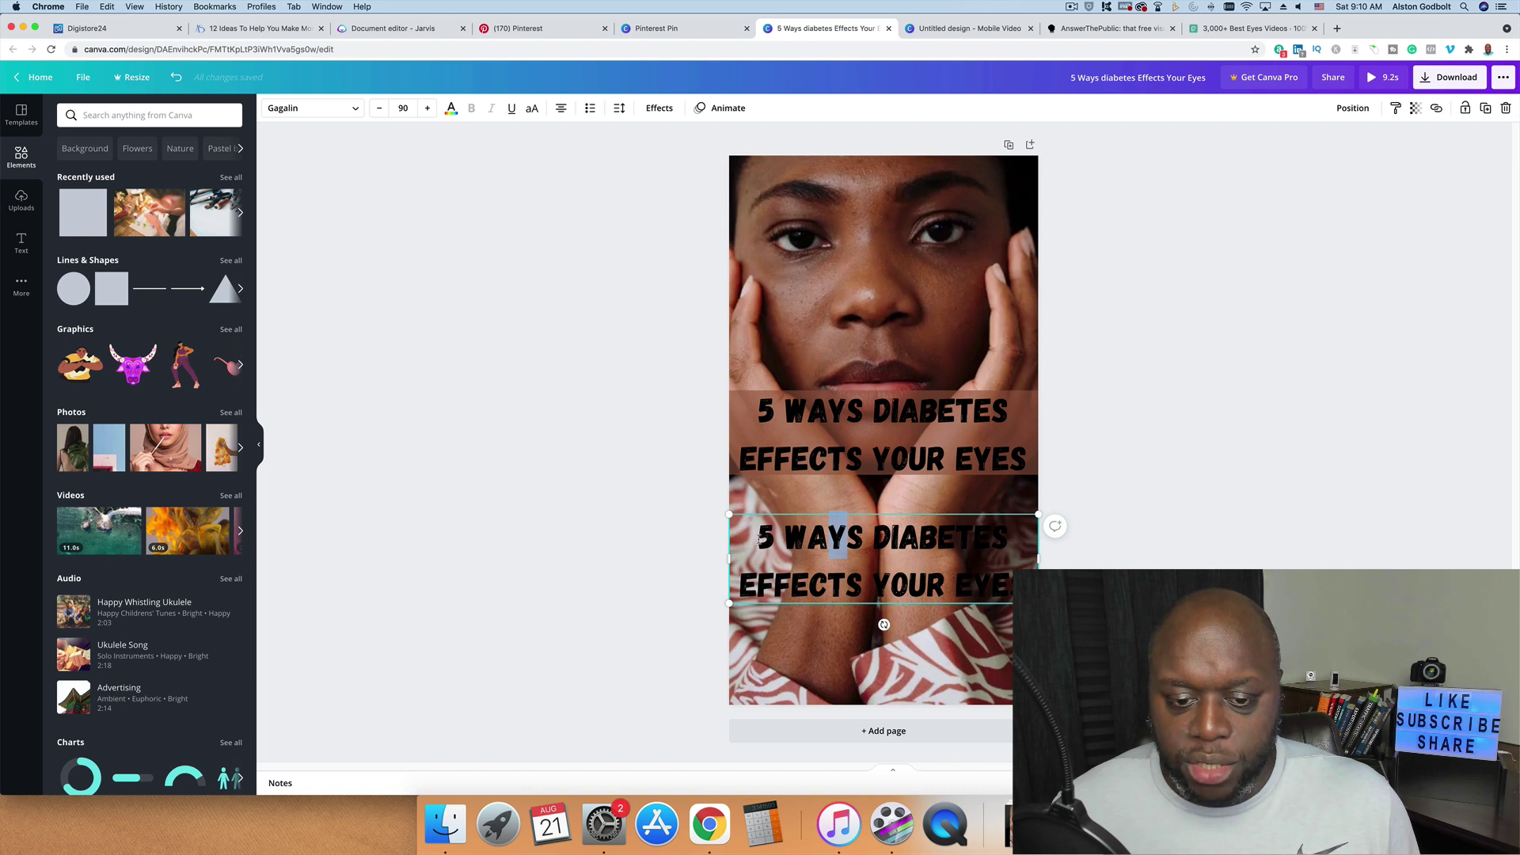
key("super+a")
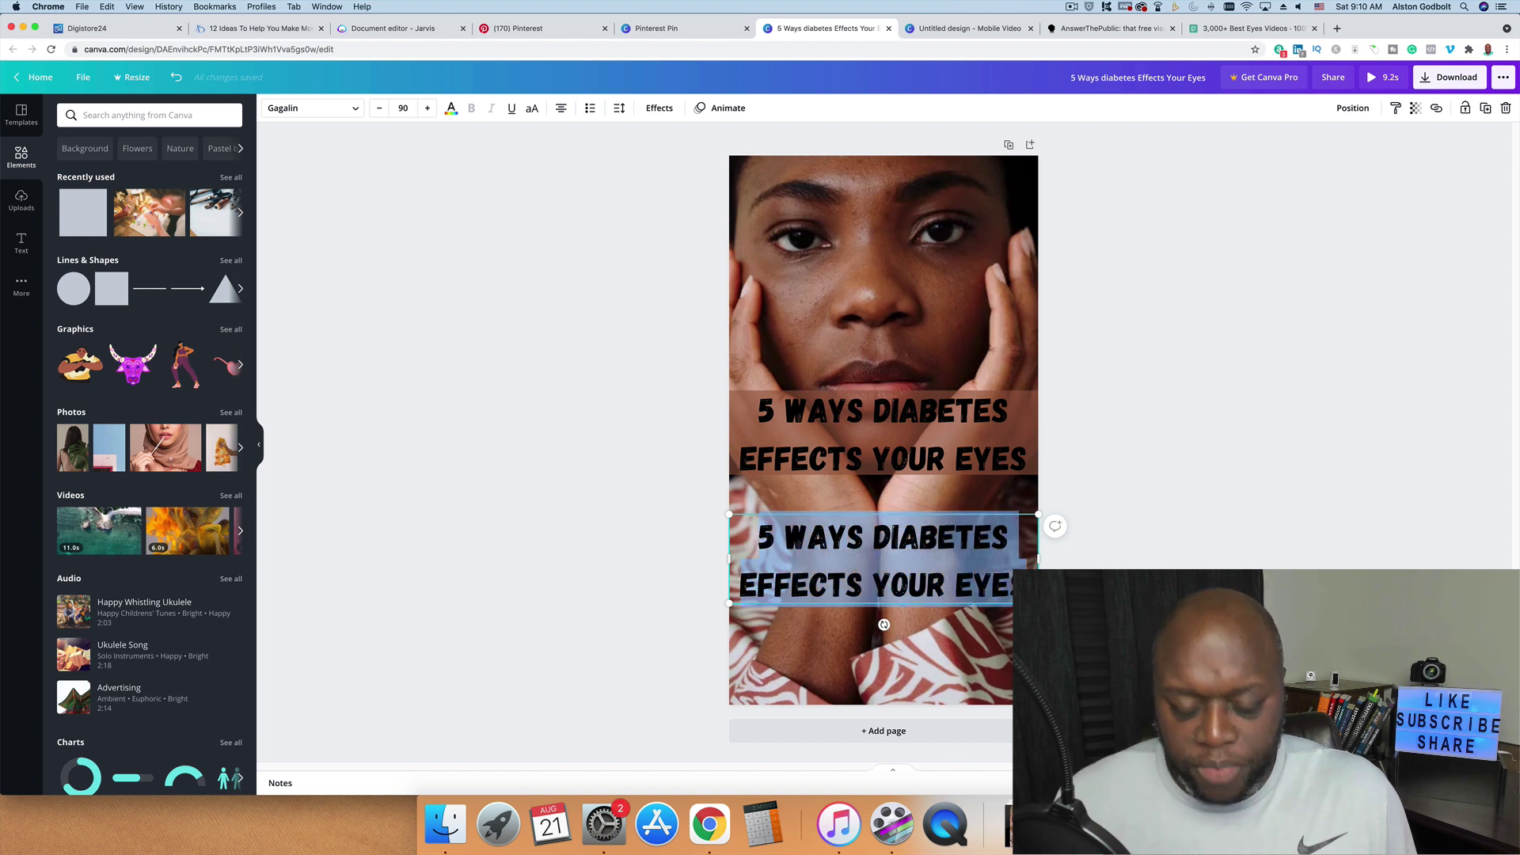
type("Click here to")
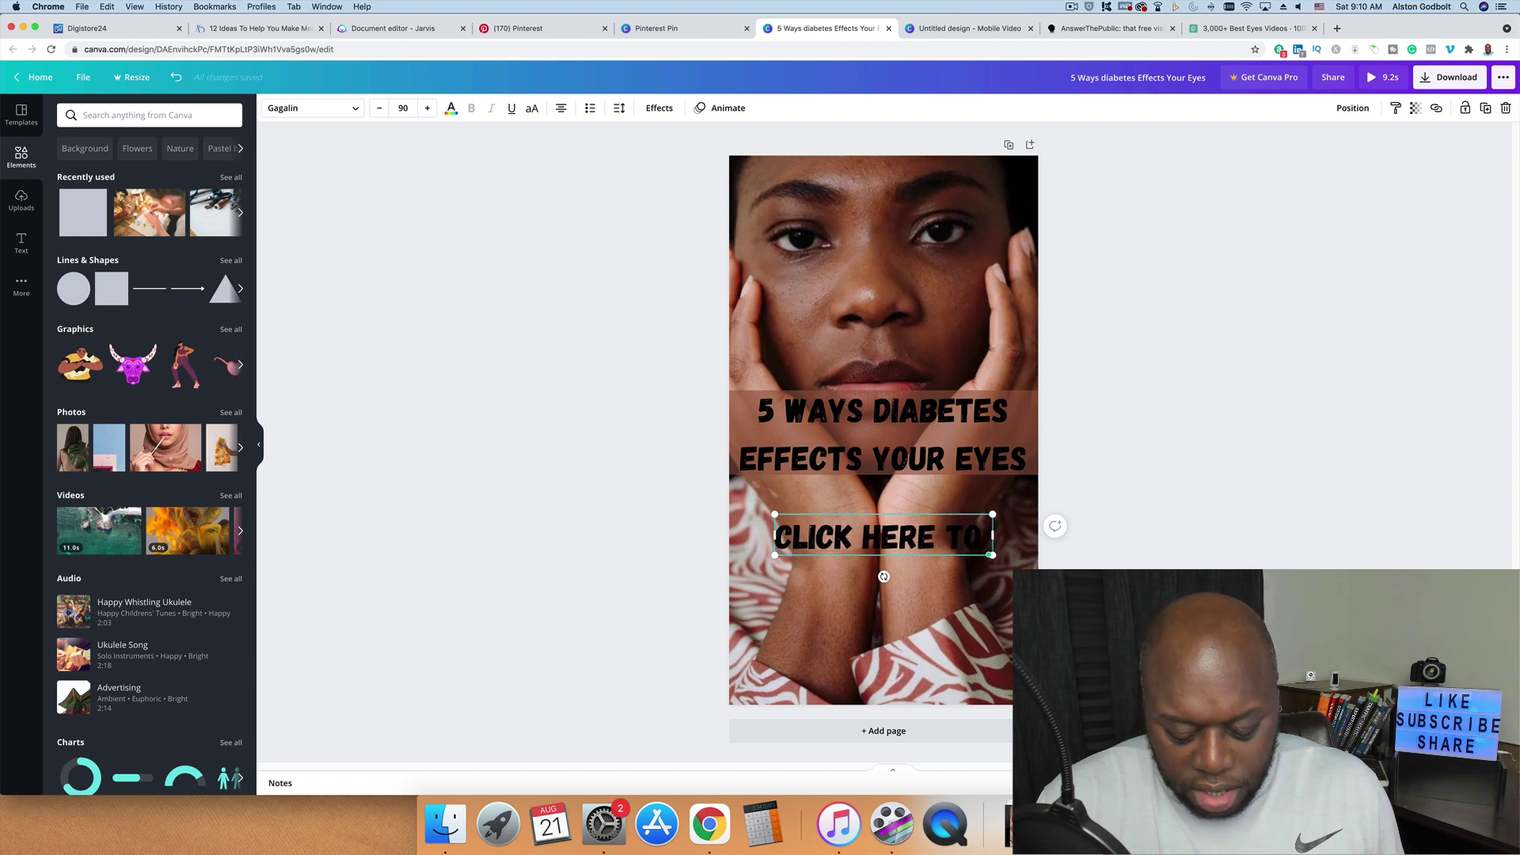
type(" manage your")
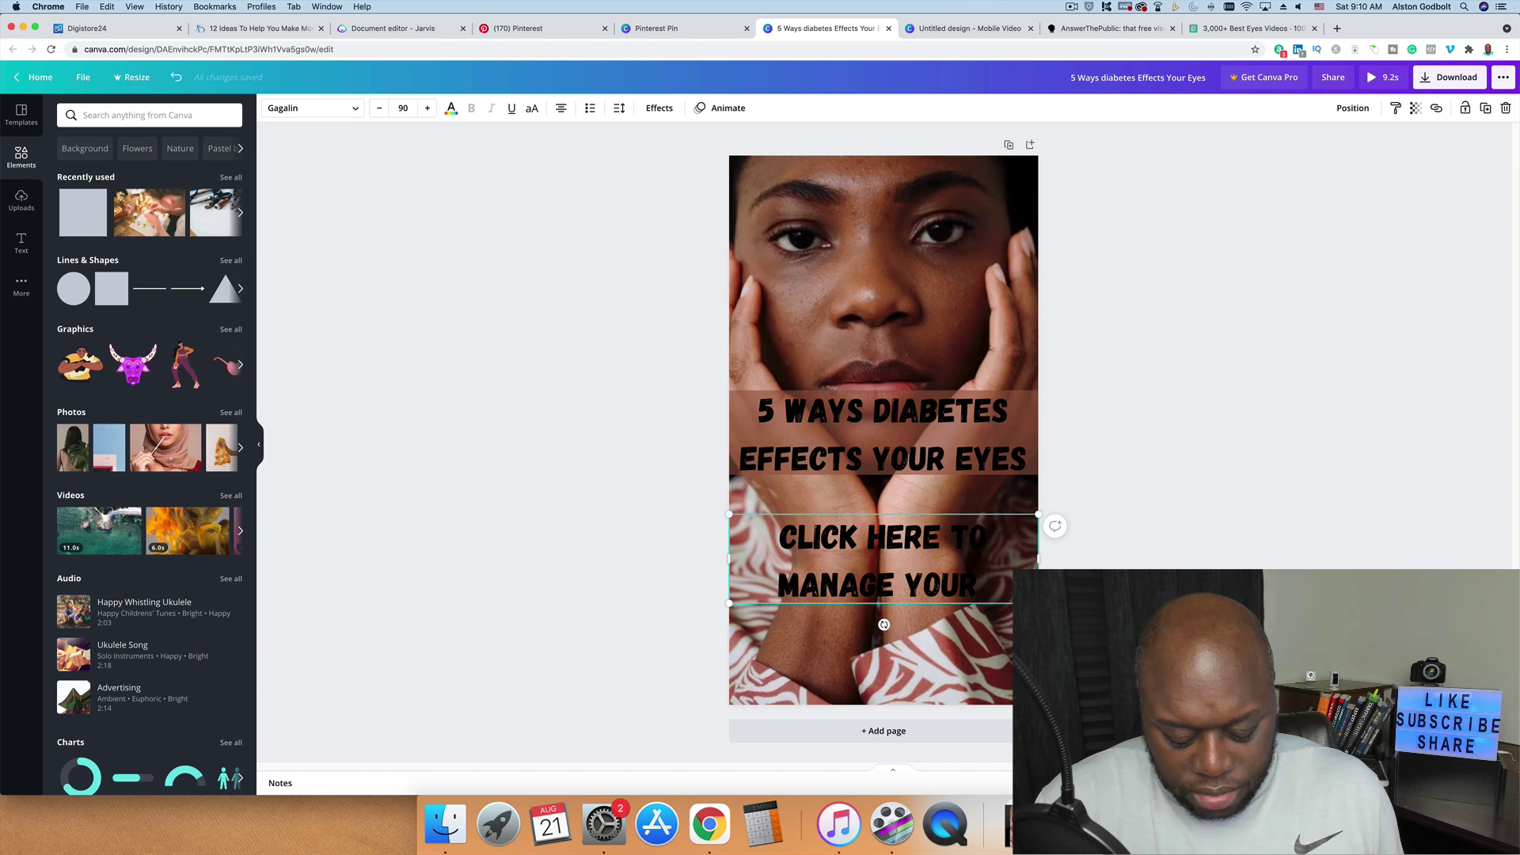
key("super+f")
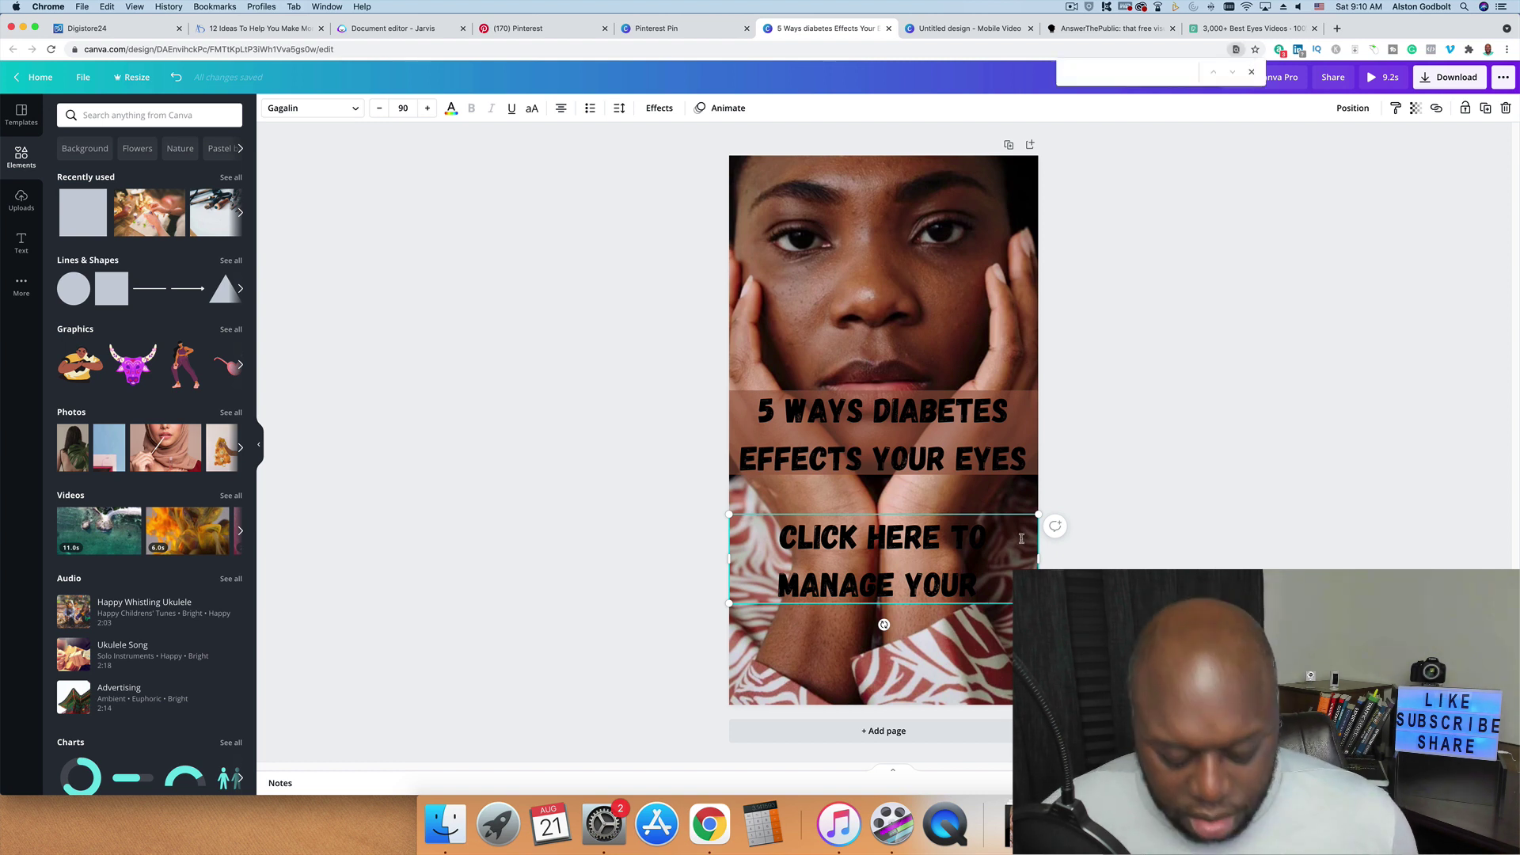
key("super+v")
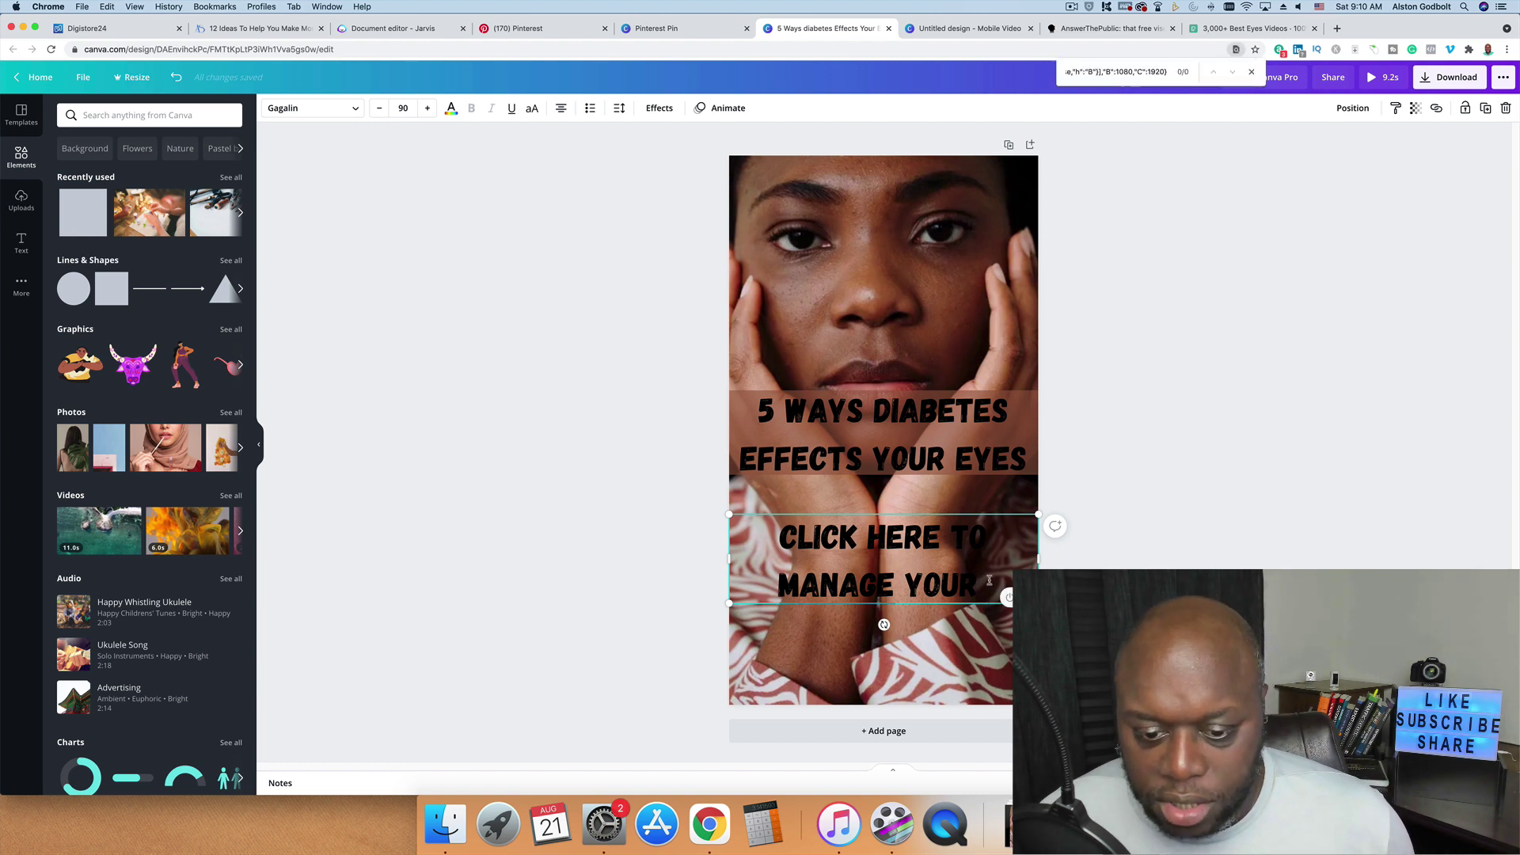
mouse_move(829, 614)
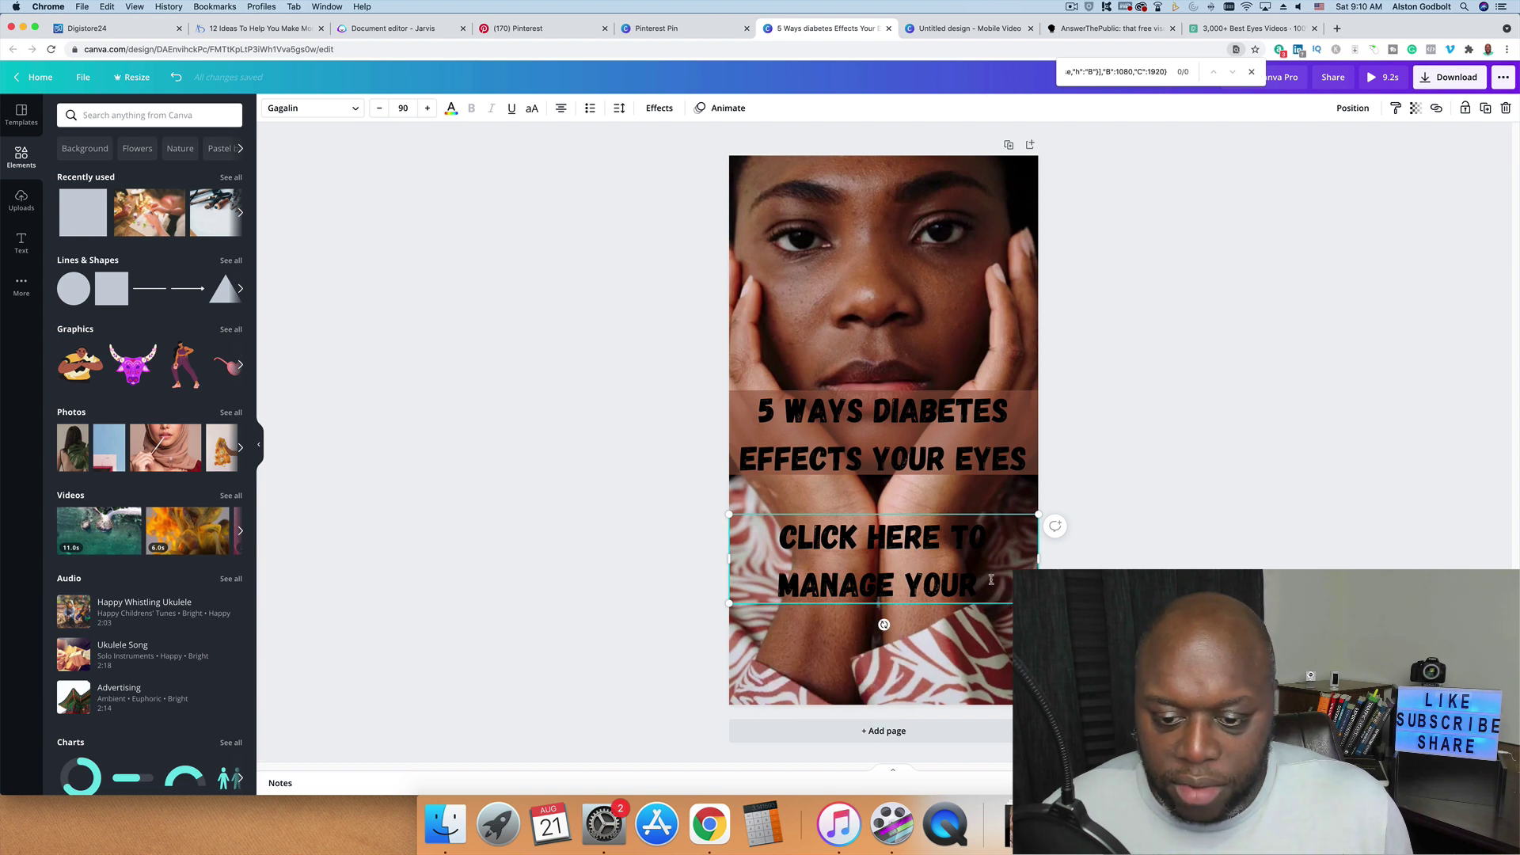
left_click_drag(987, 584, 779, 538)
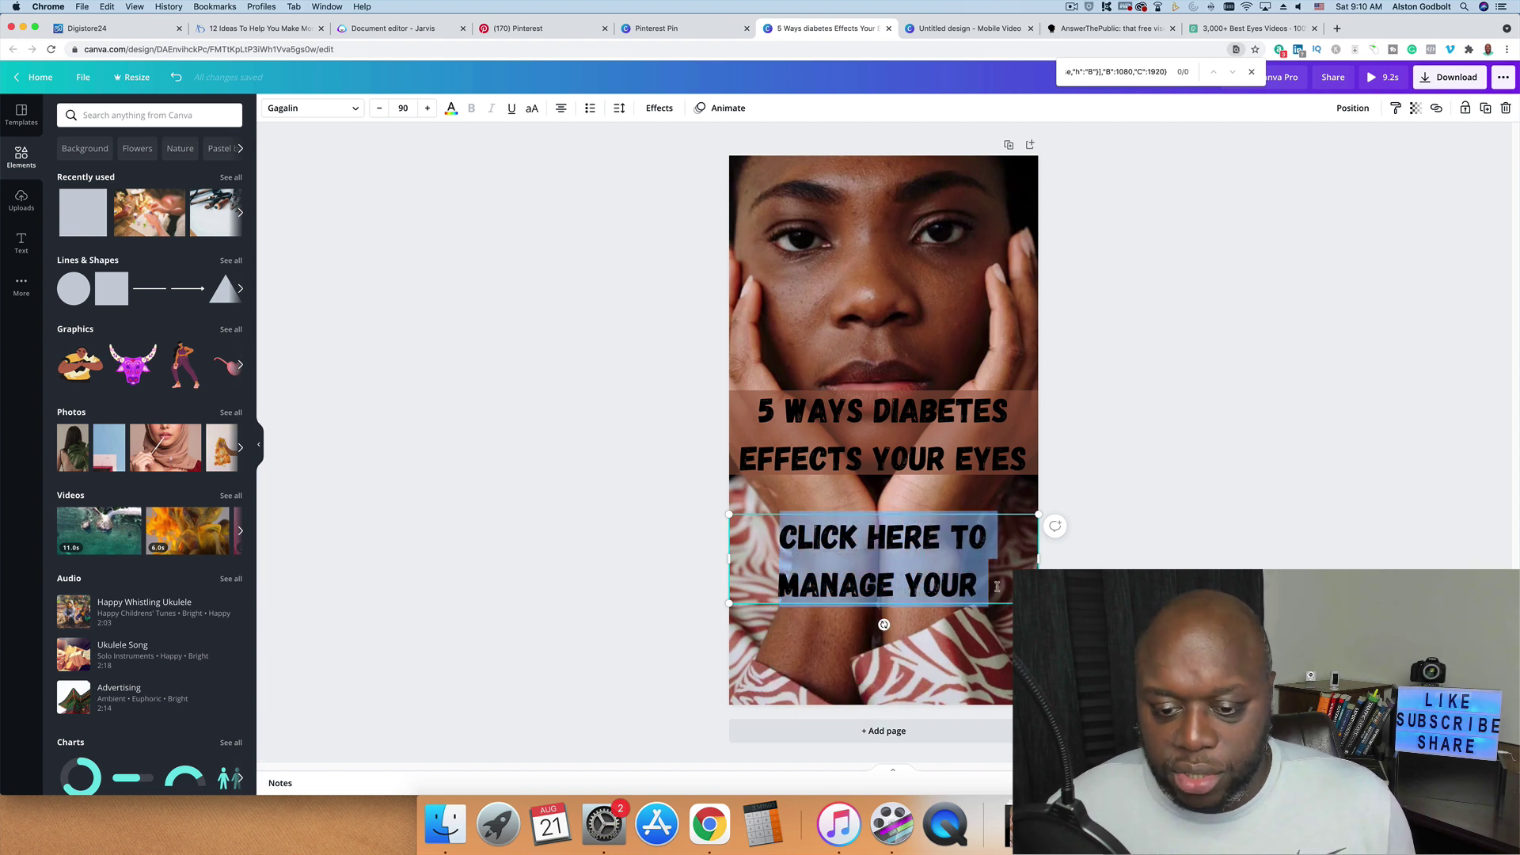
- Complete the call-to-action text below the heading by adding "diabetes" at its end
left_click(997, 586)
type("DI")
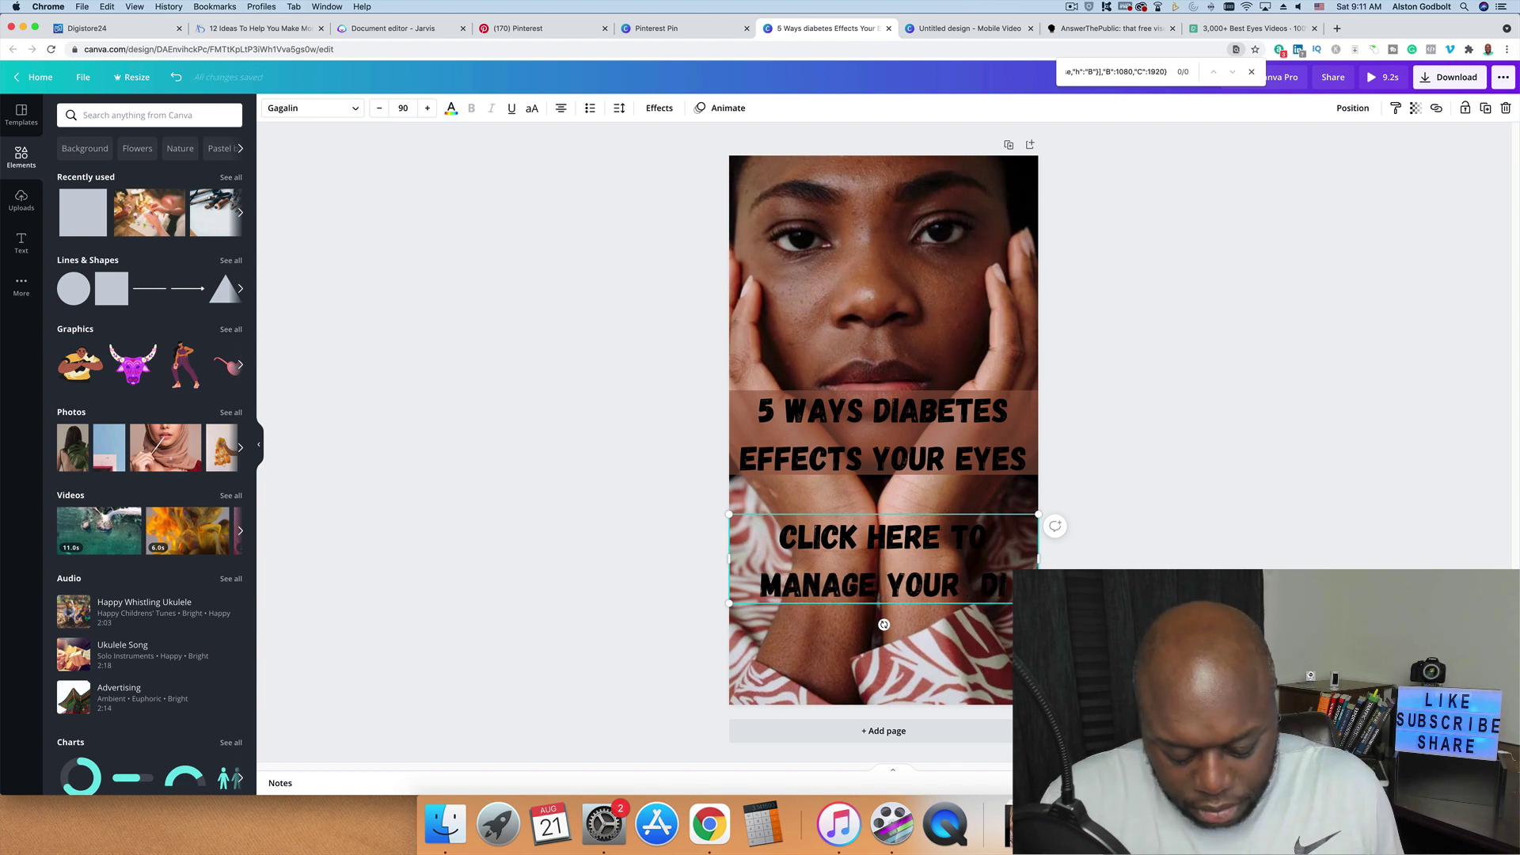
type("ABETES")
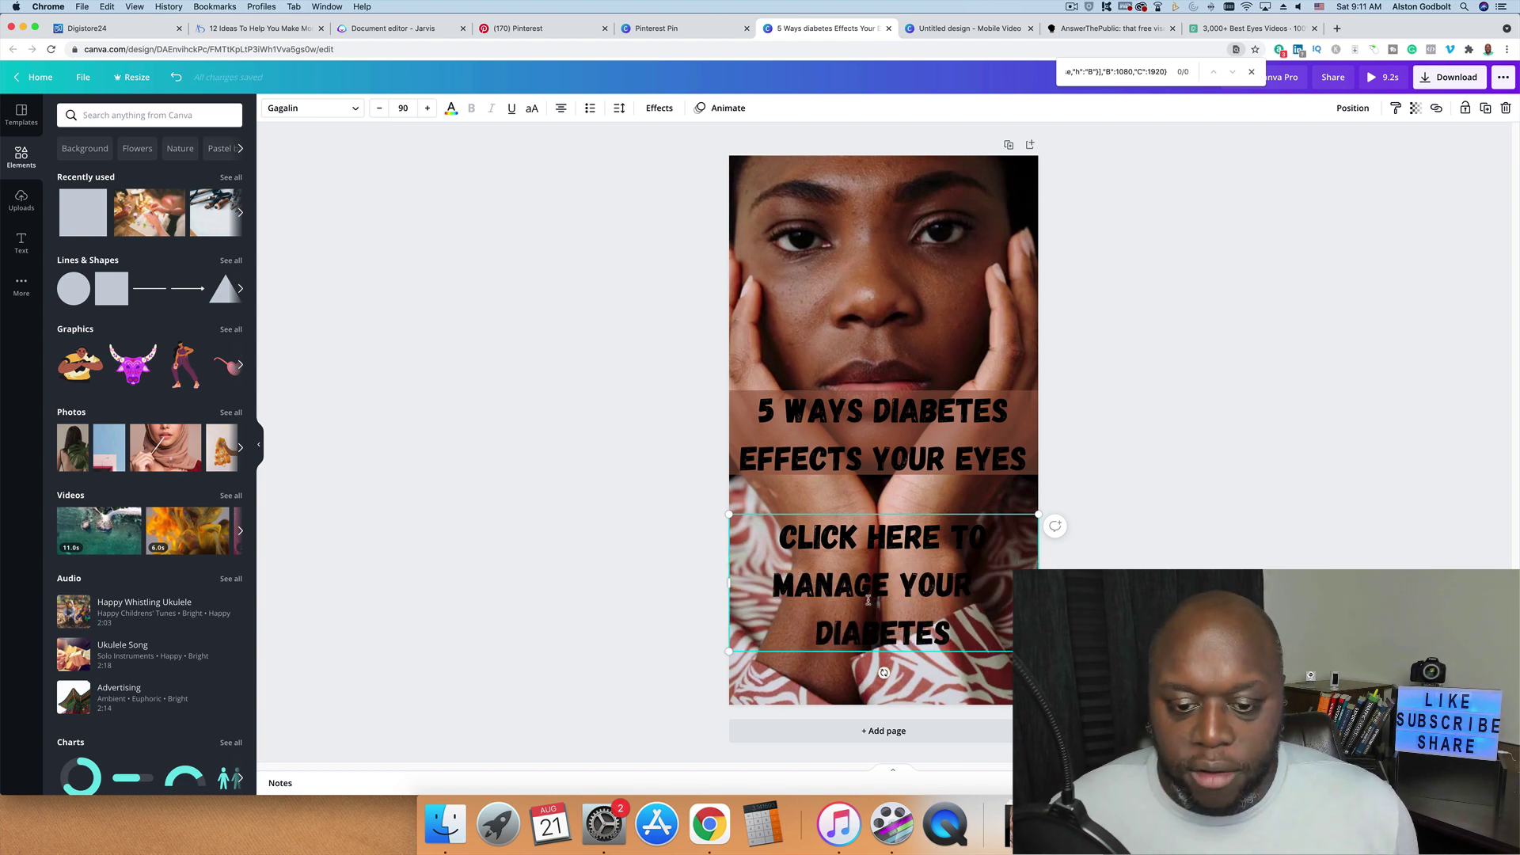
- Reduce the font size of the entire call-to-action text to 75
key("super+a")
left_click(377, 110)
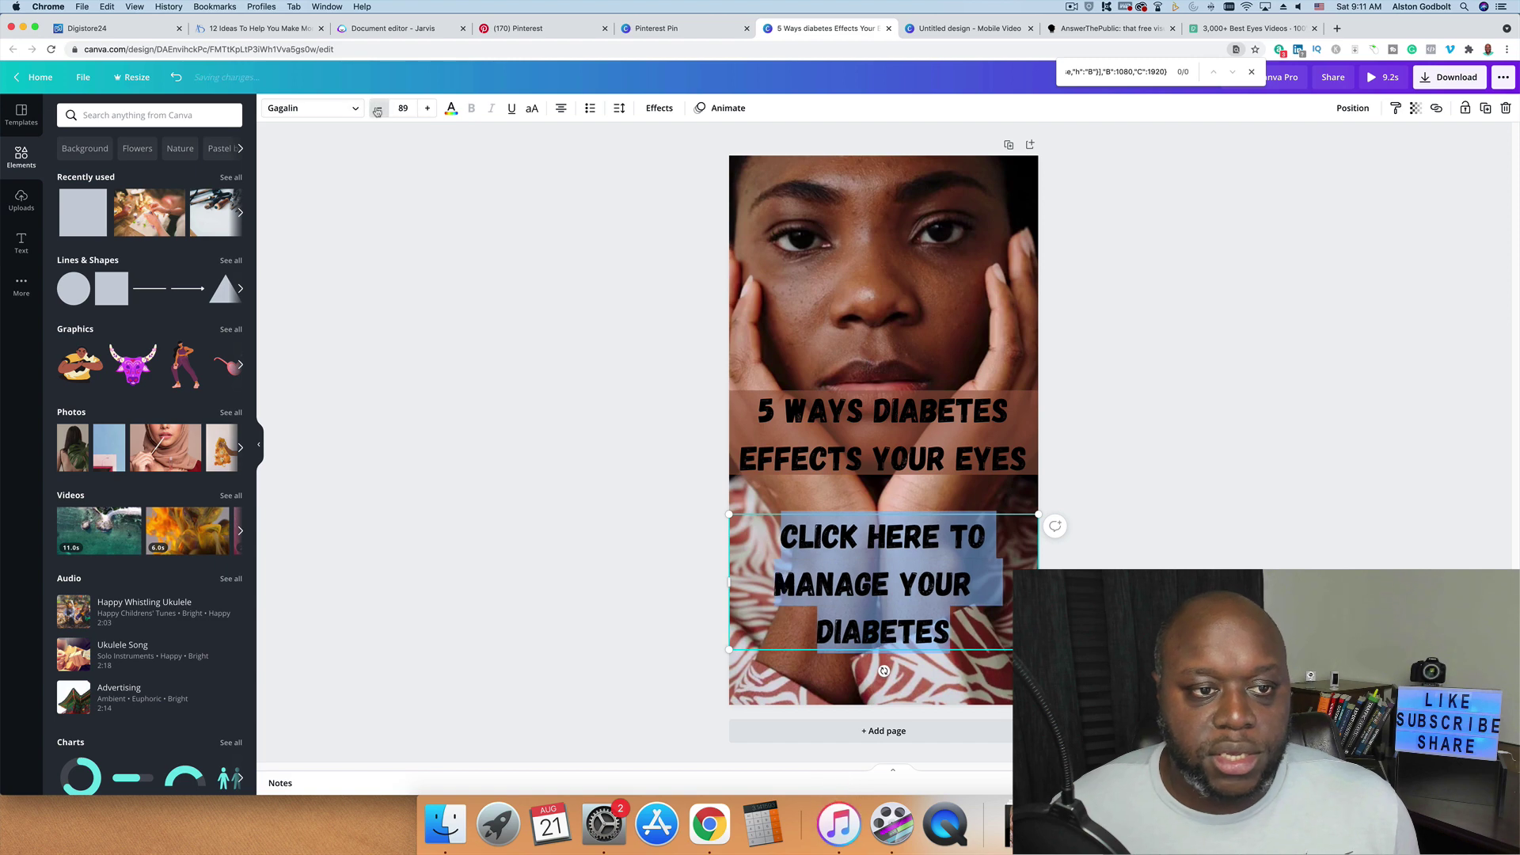
left_click(378, 110)
left_click(378, 110)
left_click(377, 110)
left_click(378, 110)
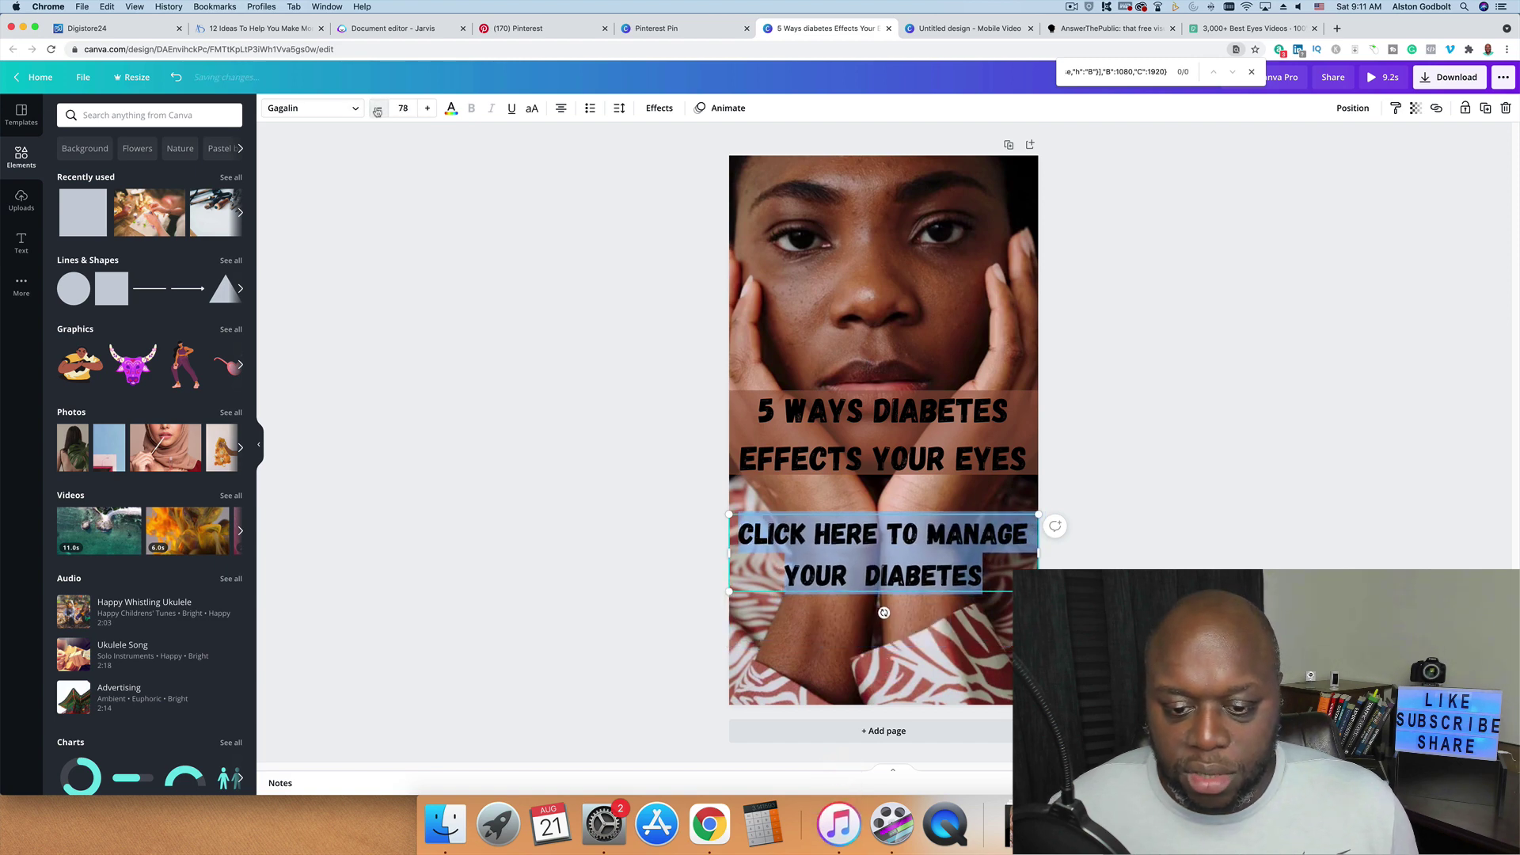
left_click(377, 110)
left_click(377, 110)
left_click(378, 110)
- Leave a single space between "your" and "diabetes", and move the call to action up to just below the heading band
left_click(855, 574)
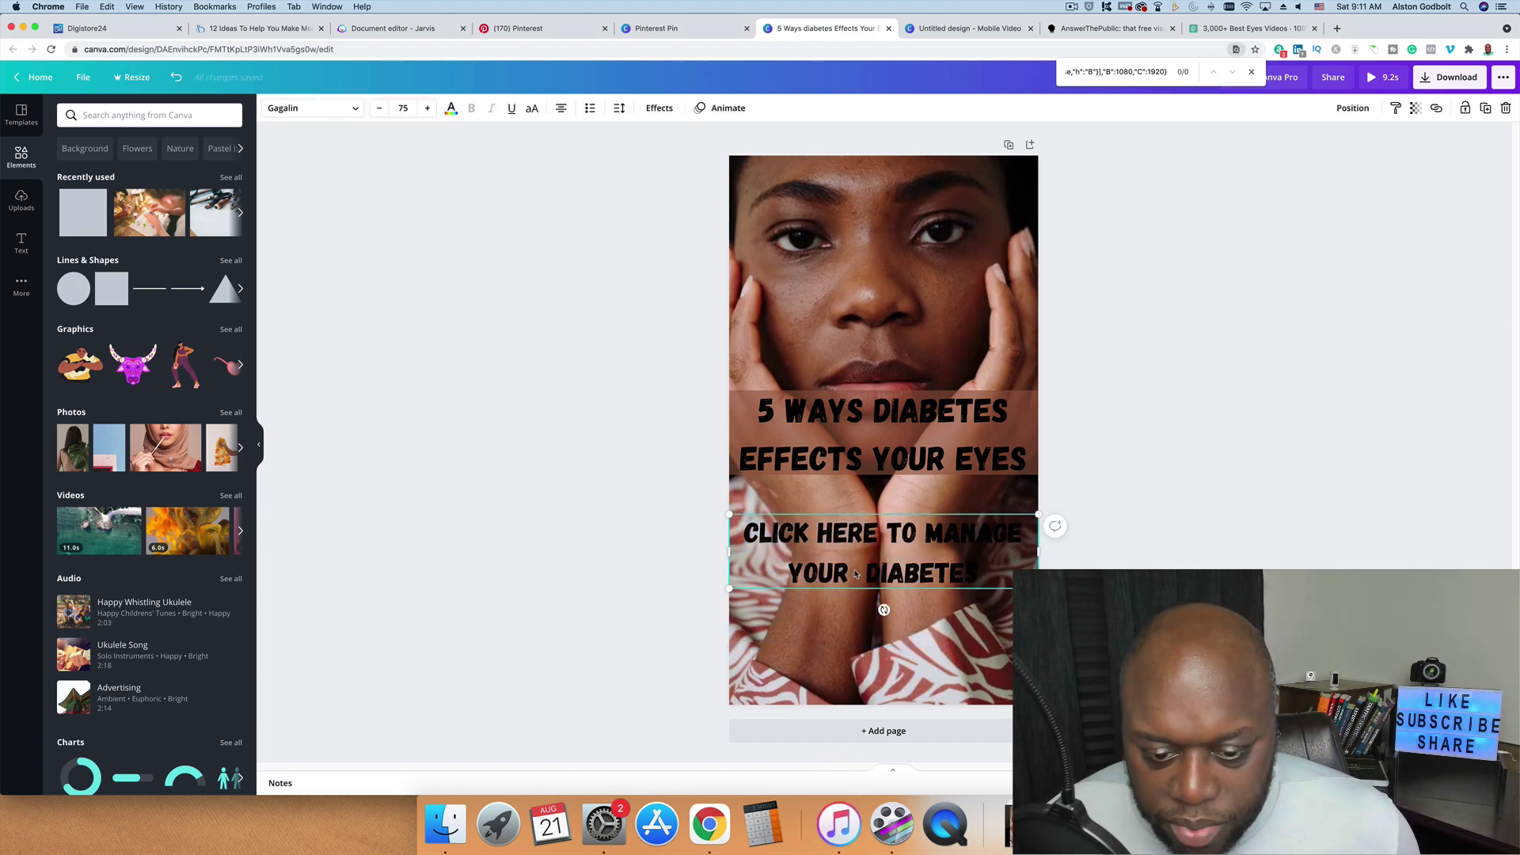
double_click(855, 574)
key("BackSpace")
key("Escape")
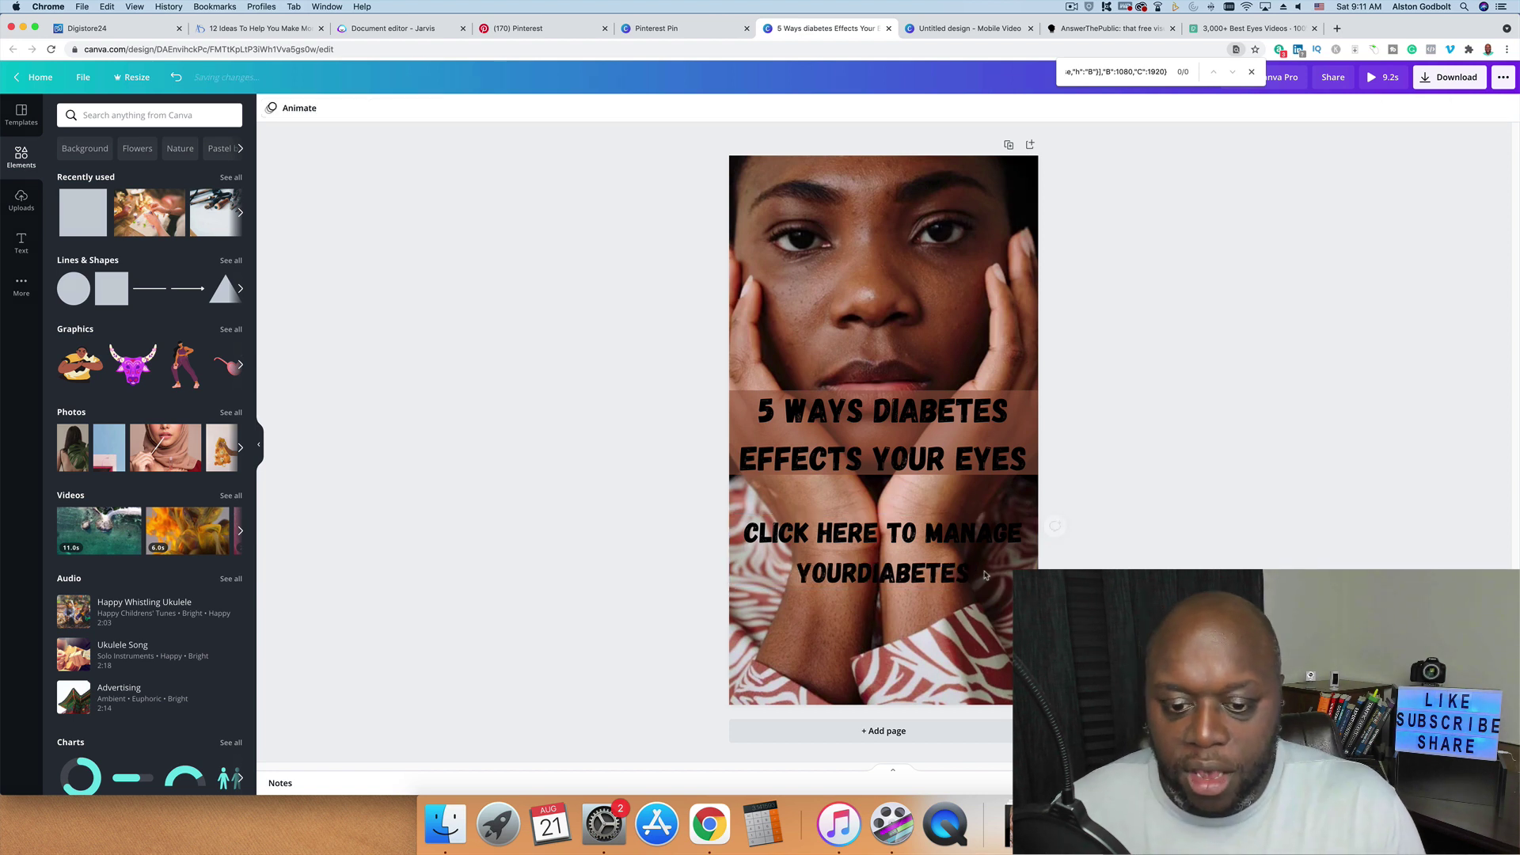
left_click(866, 579)
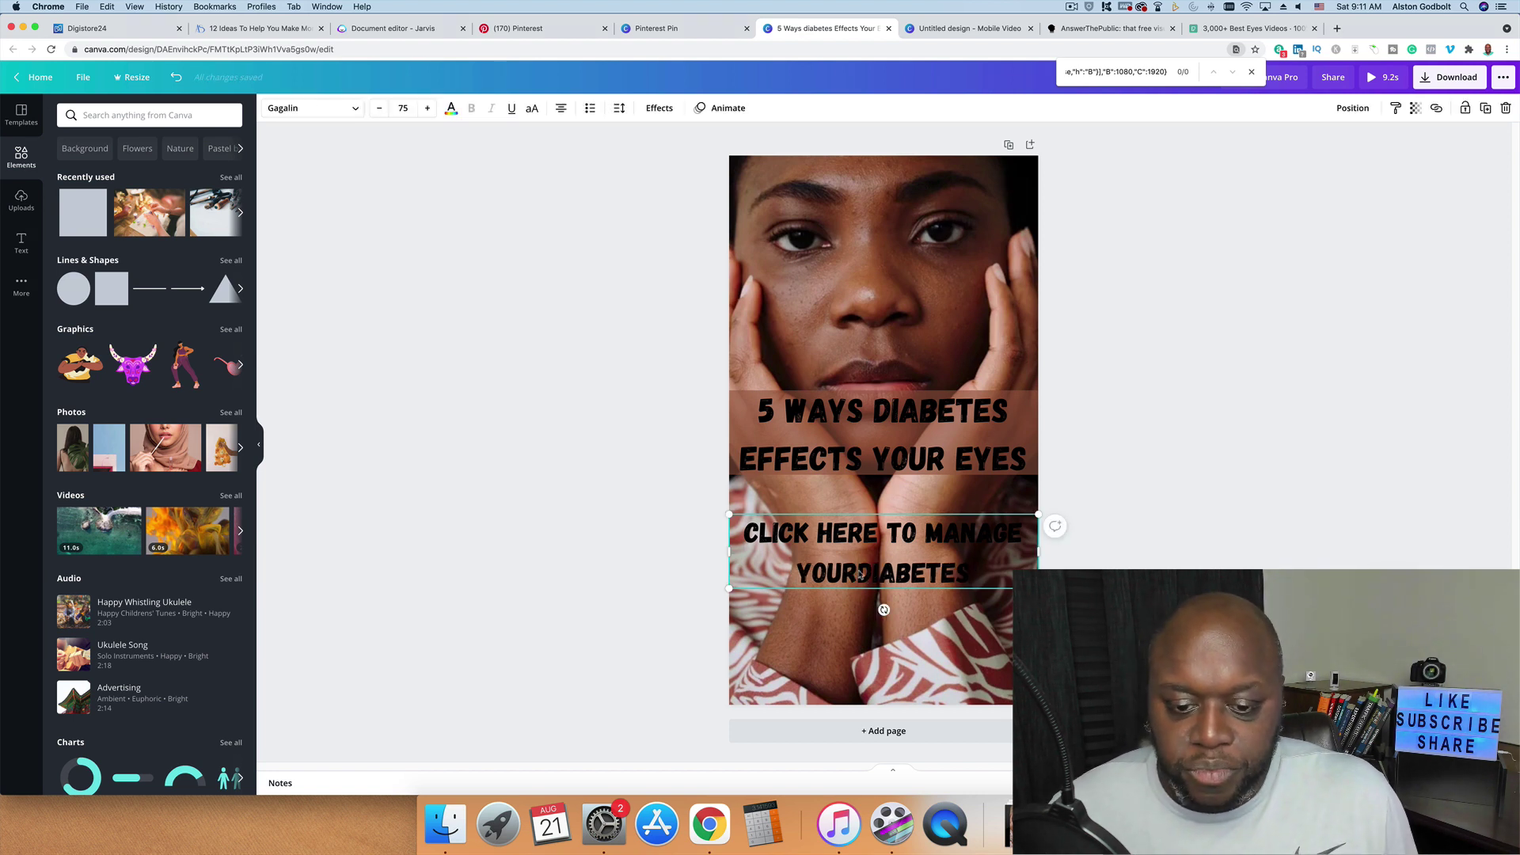
key("super+z")
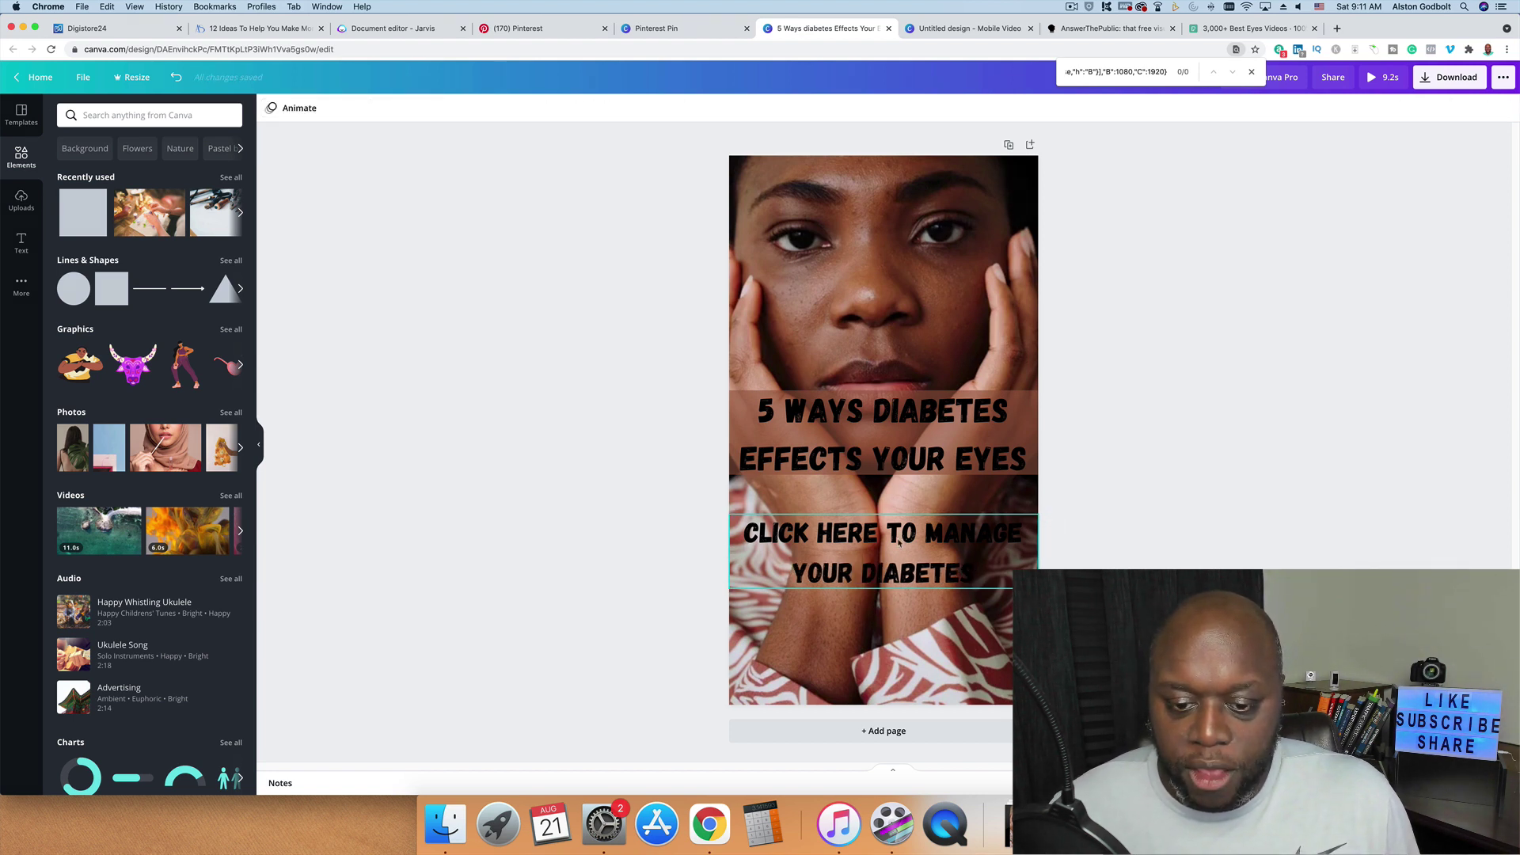
left_click_drag(853, 541, 907, 528)
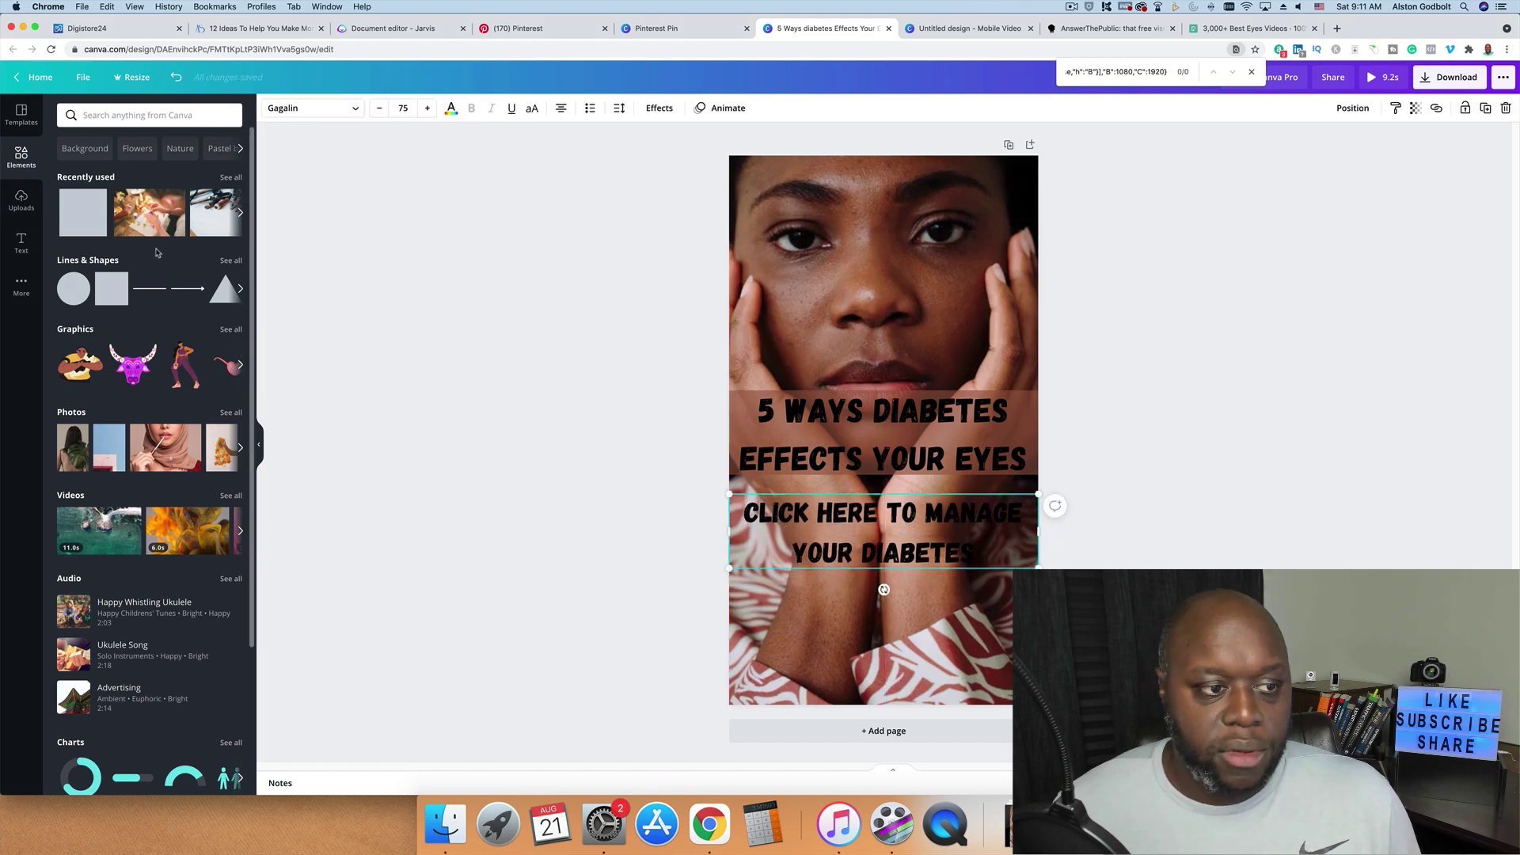
- Add a square shape behind the call to action and resize it to fit around the two lines of text
left_click(83, 212)
left_click_drag(863, 365, 869, 514)
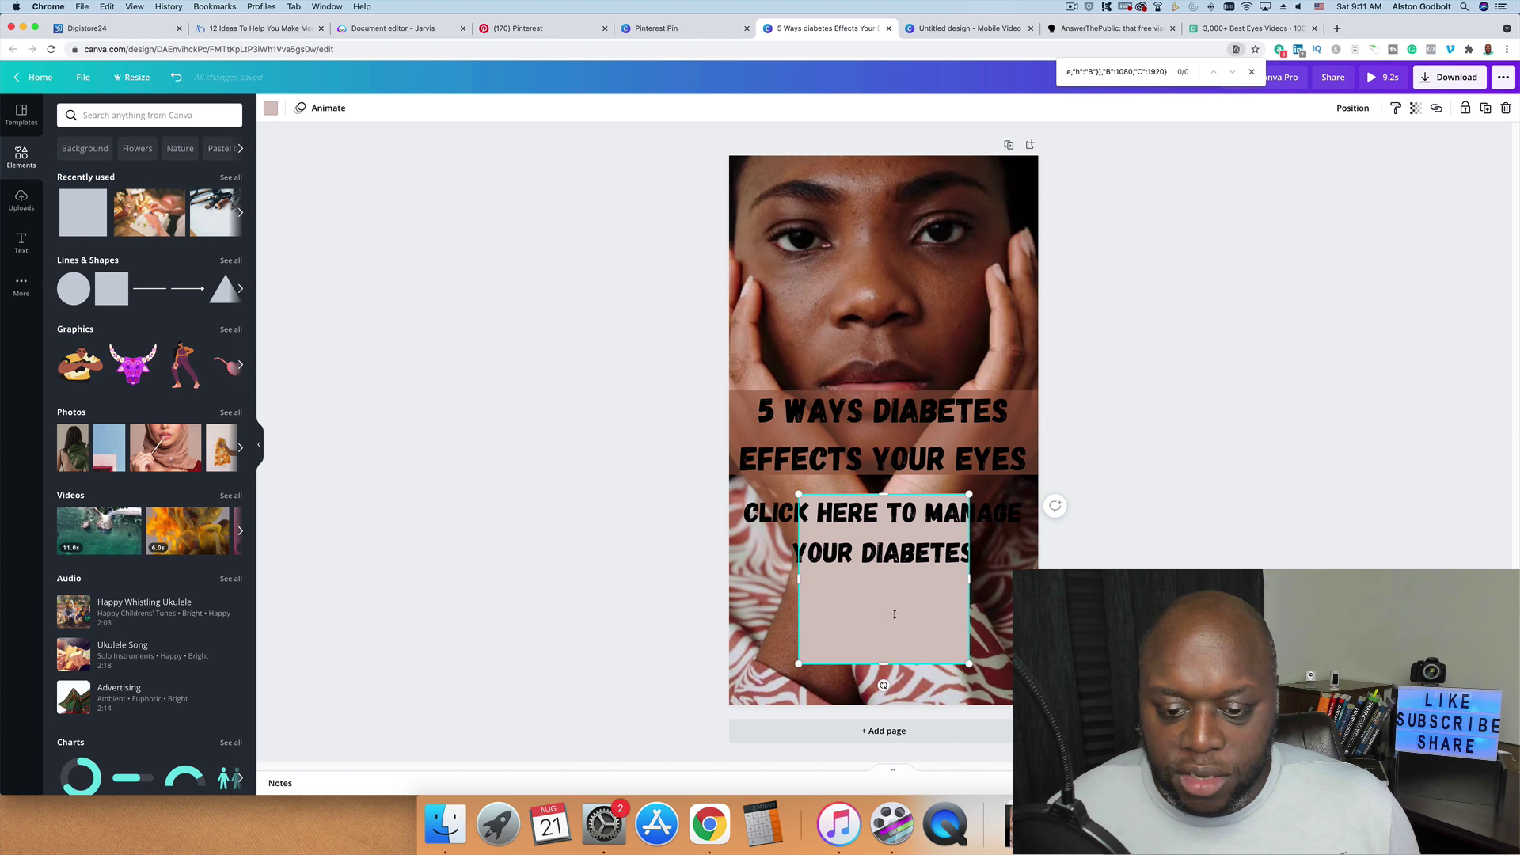
left_click_drag(883, 663, 883, 564)
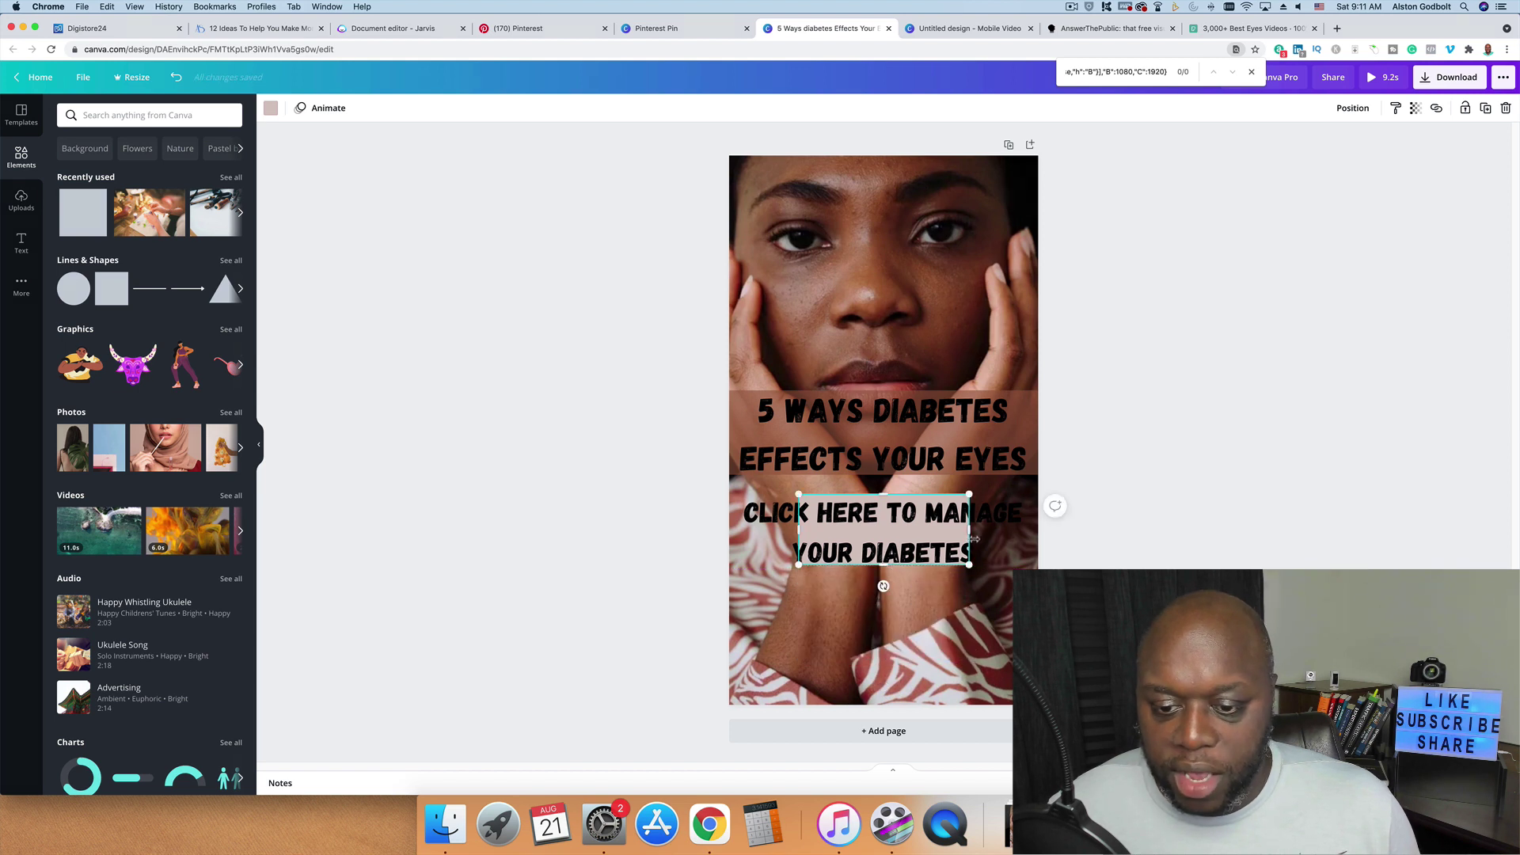
left_click_drag(973, 539, 1024, 539)
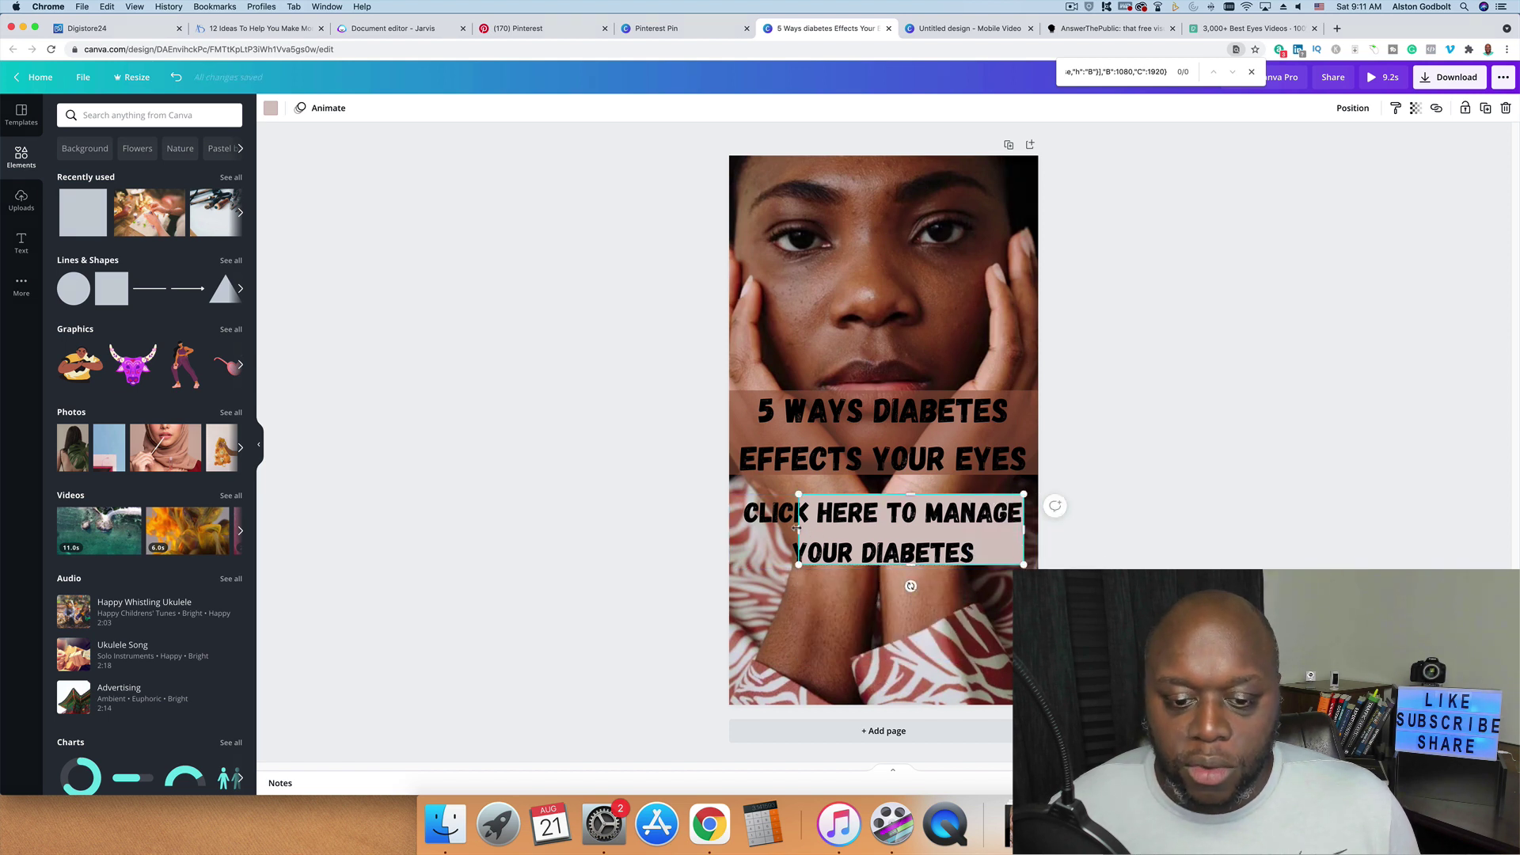
left_click_drag(798, 528, 737, 538)
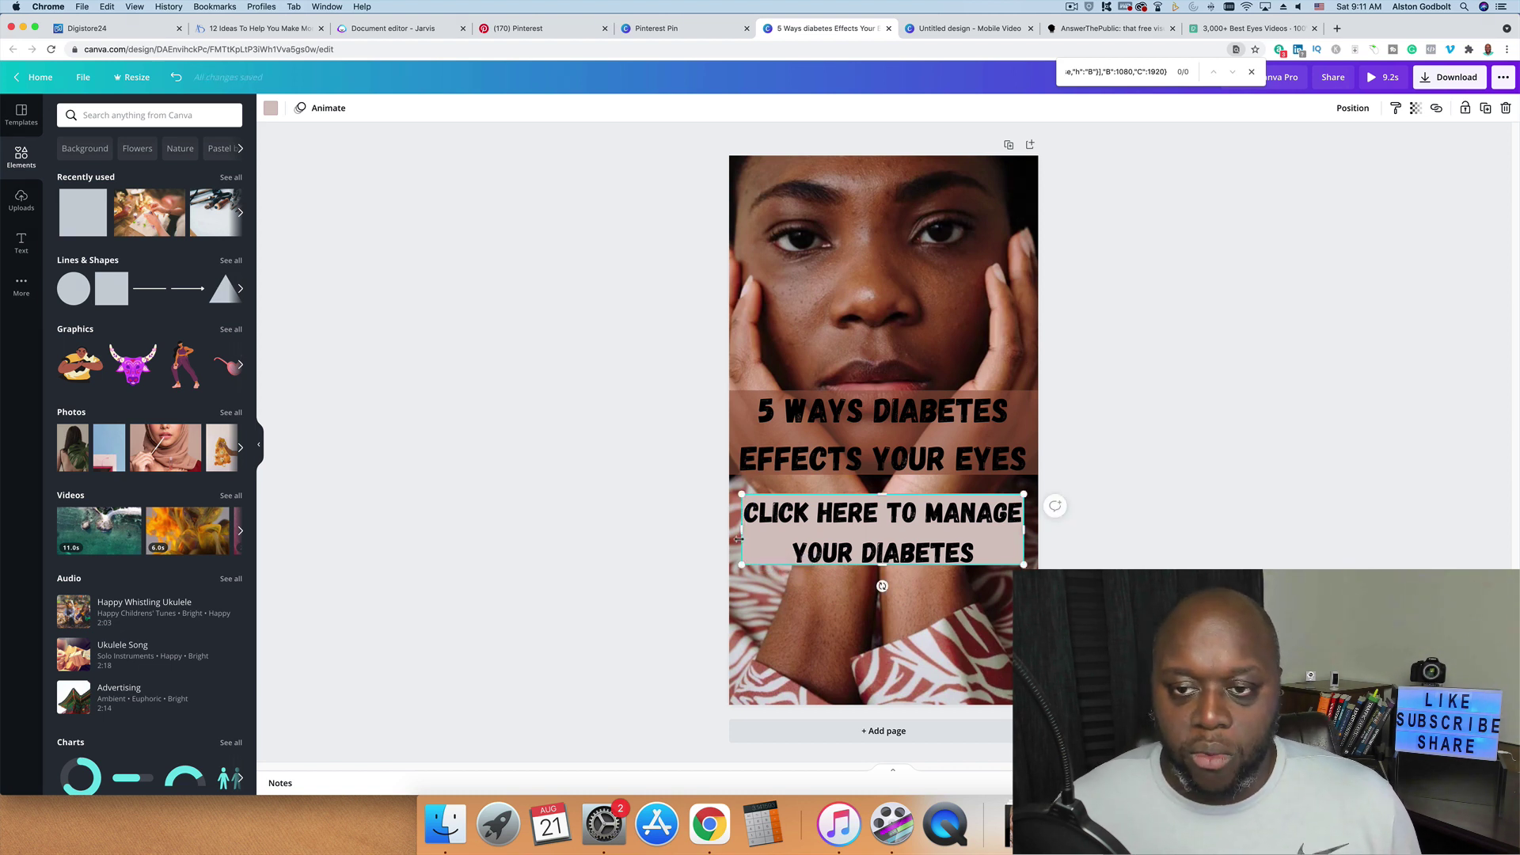
- Add a new blank page and duplicate page 1
key("super+Return")
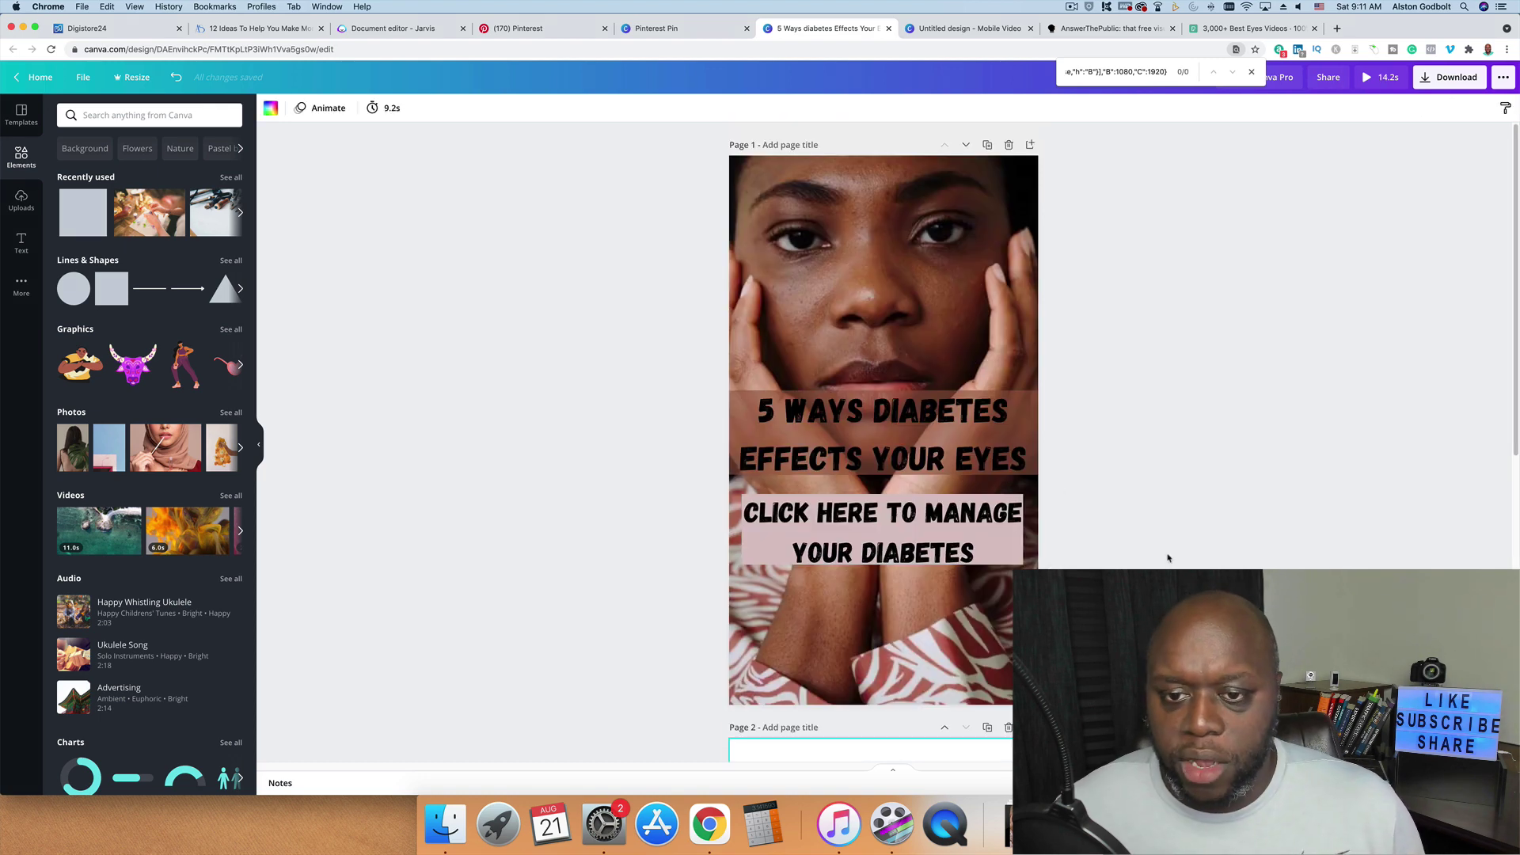
left_click(987, 145)
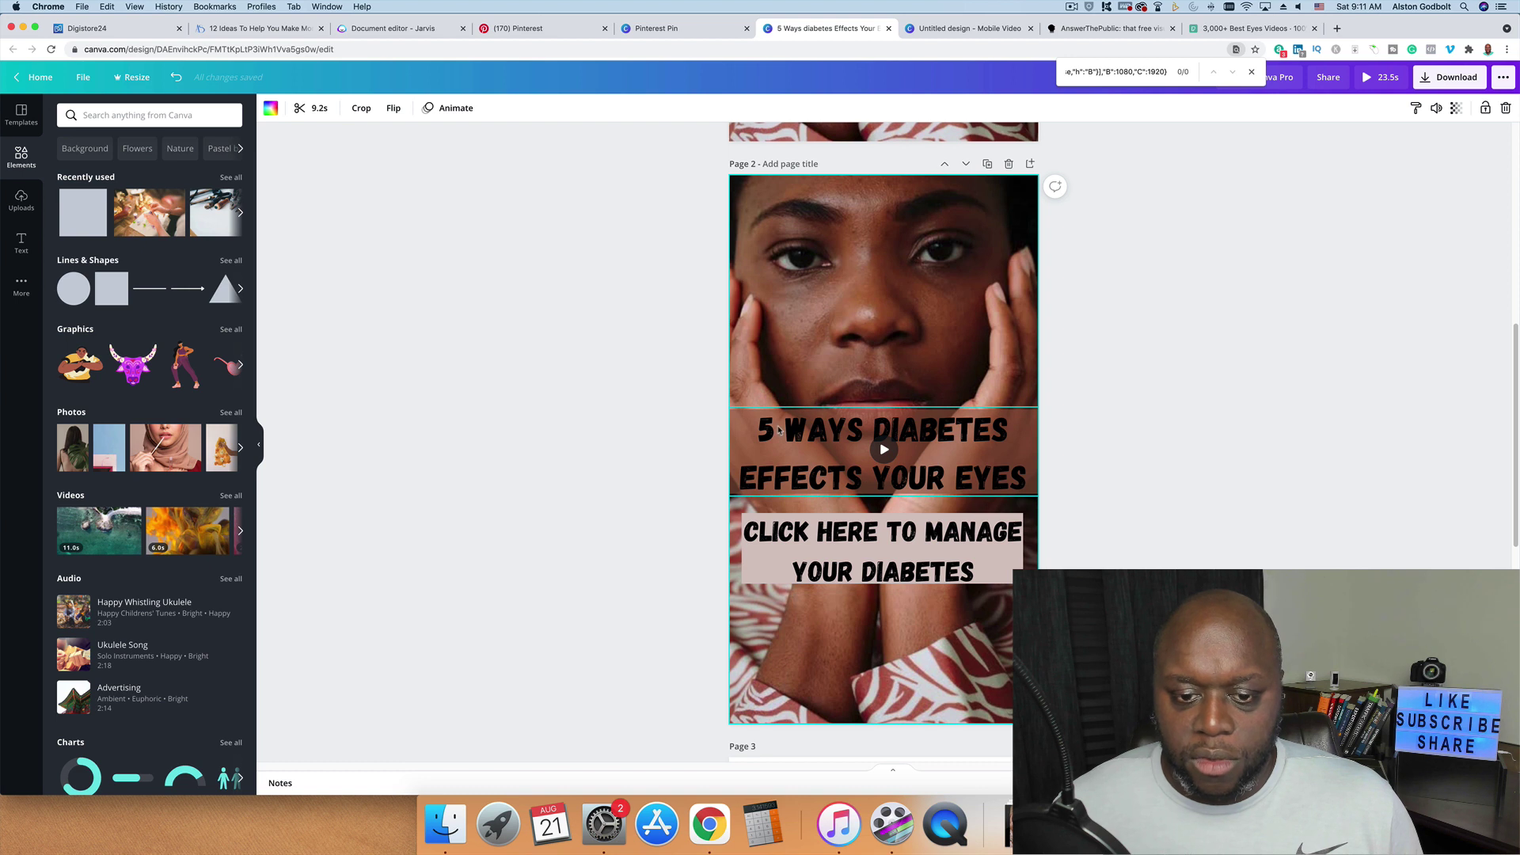
- Replace the heading on page 2 with "#1 Blurry Vision" and center it vertically in its band
left_click_drag(763, 432, 1028, 489)
type("#1")
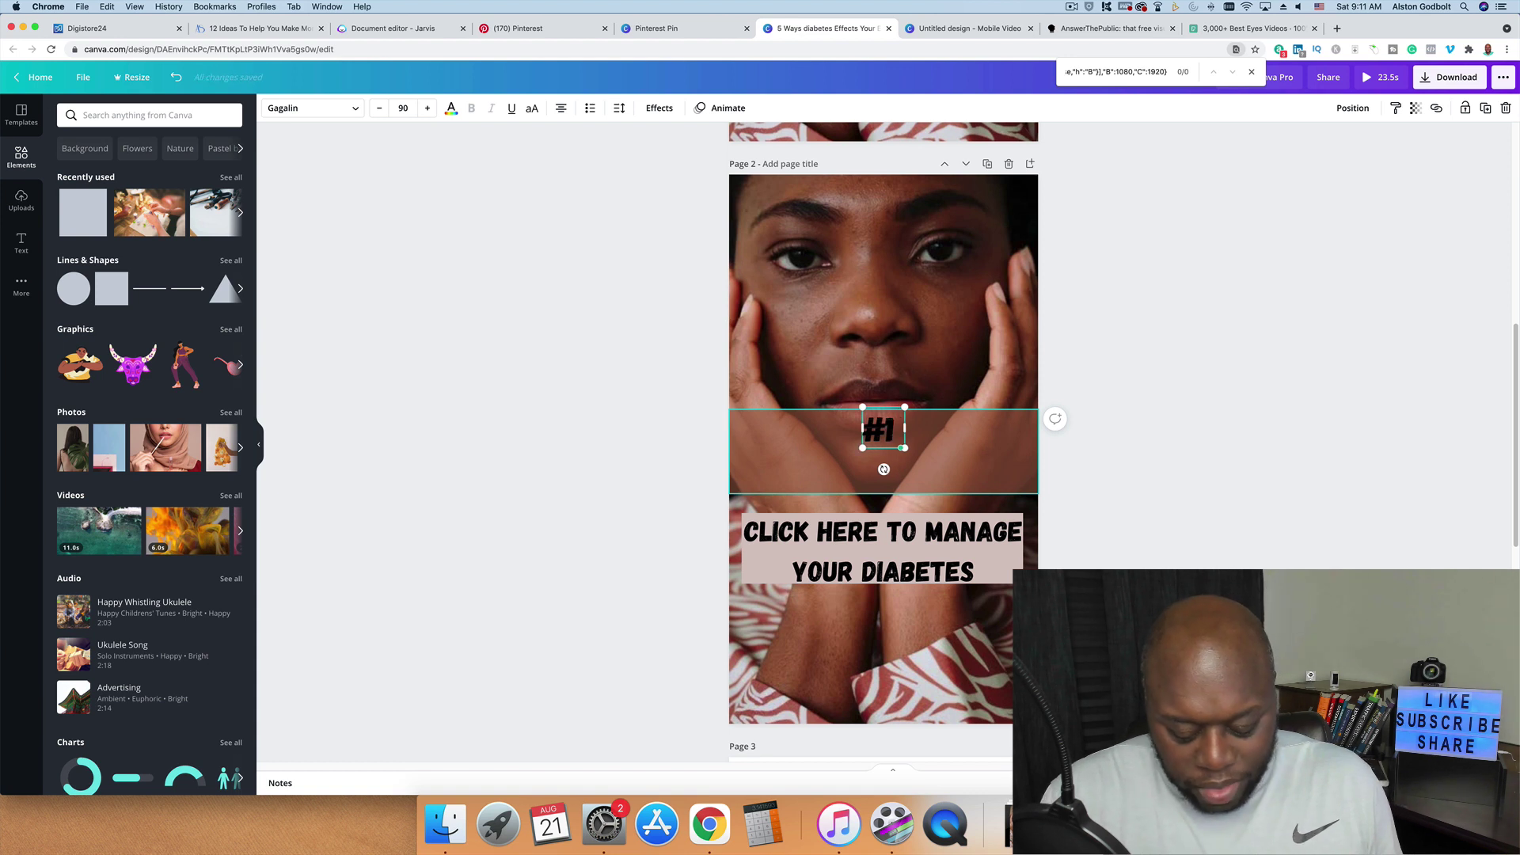
type(" BLU")
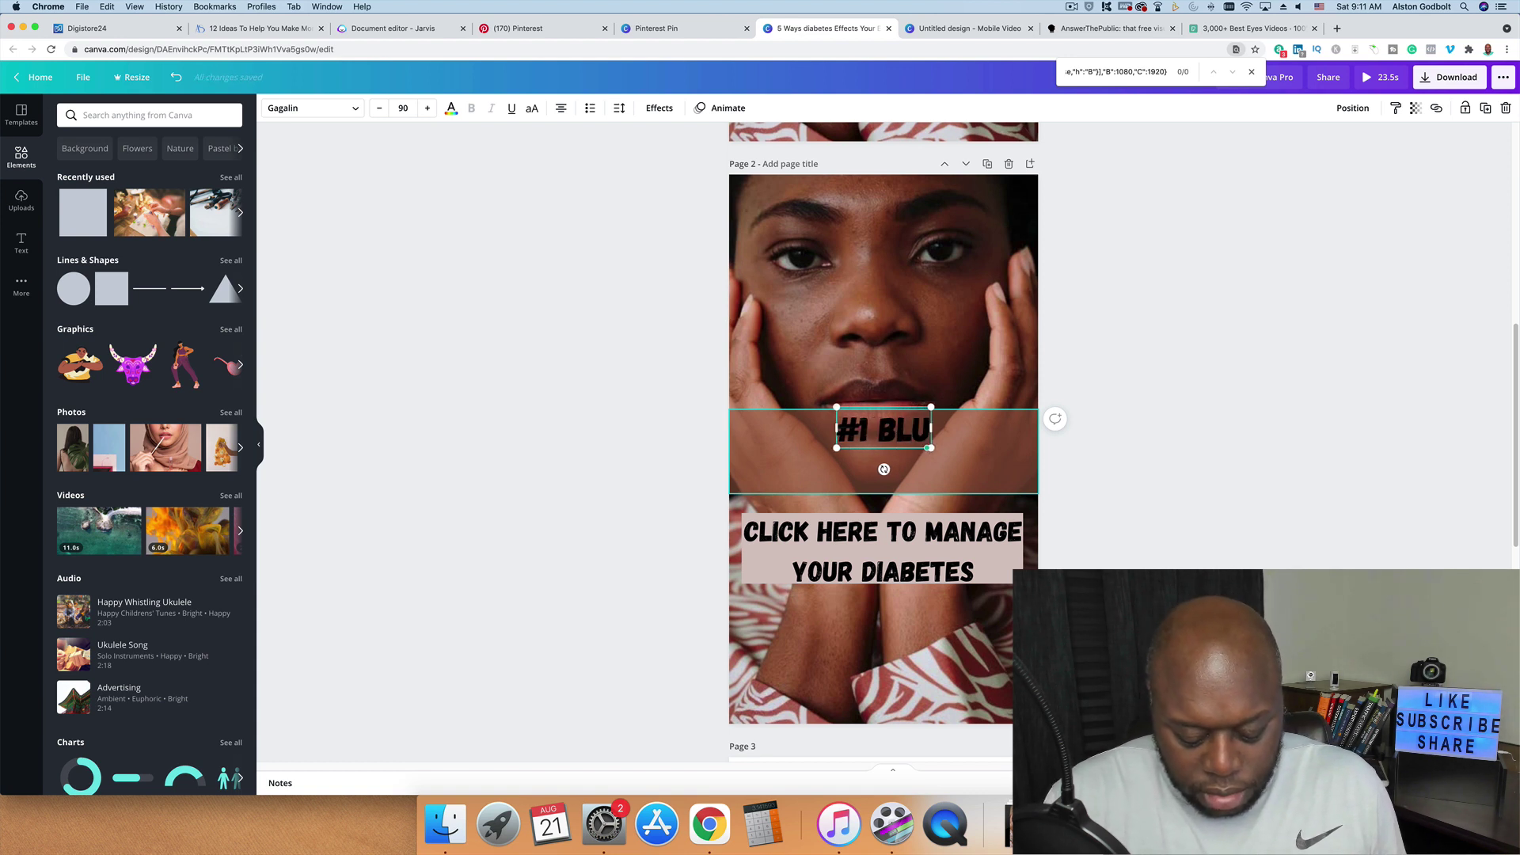
type("RRY VI")
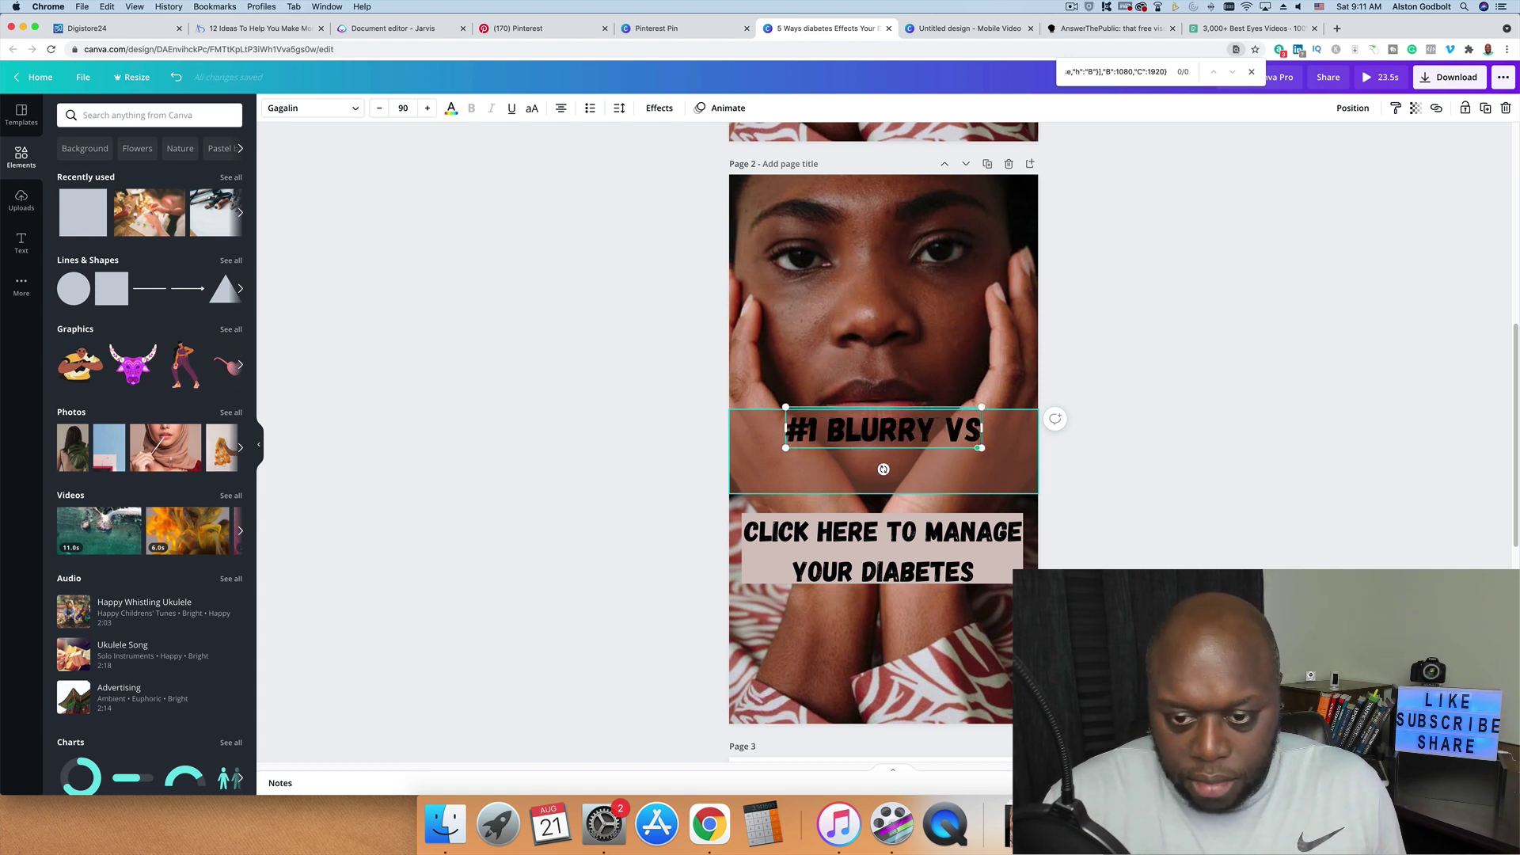
type("SION")
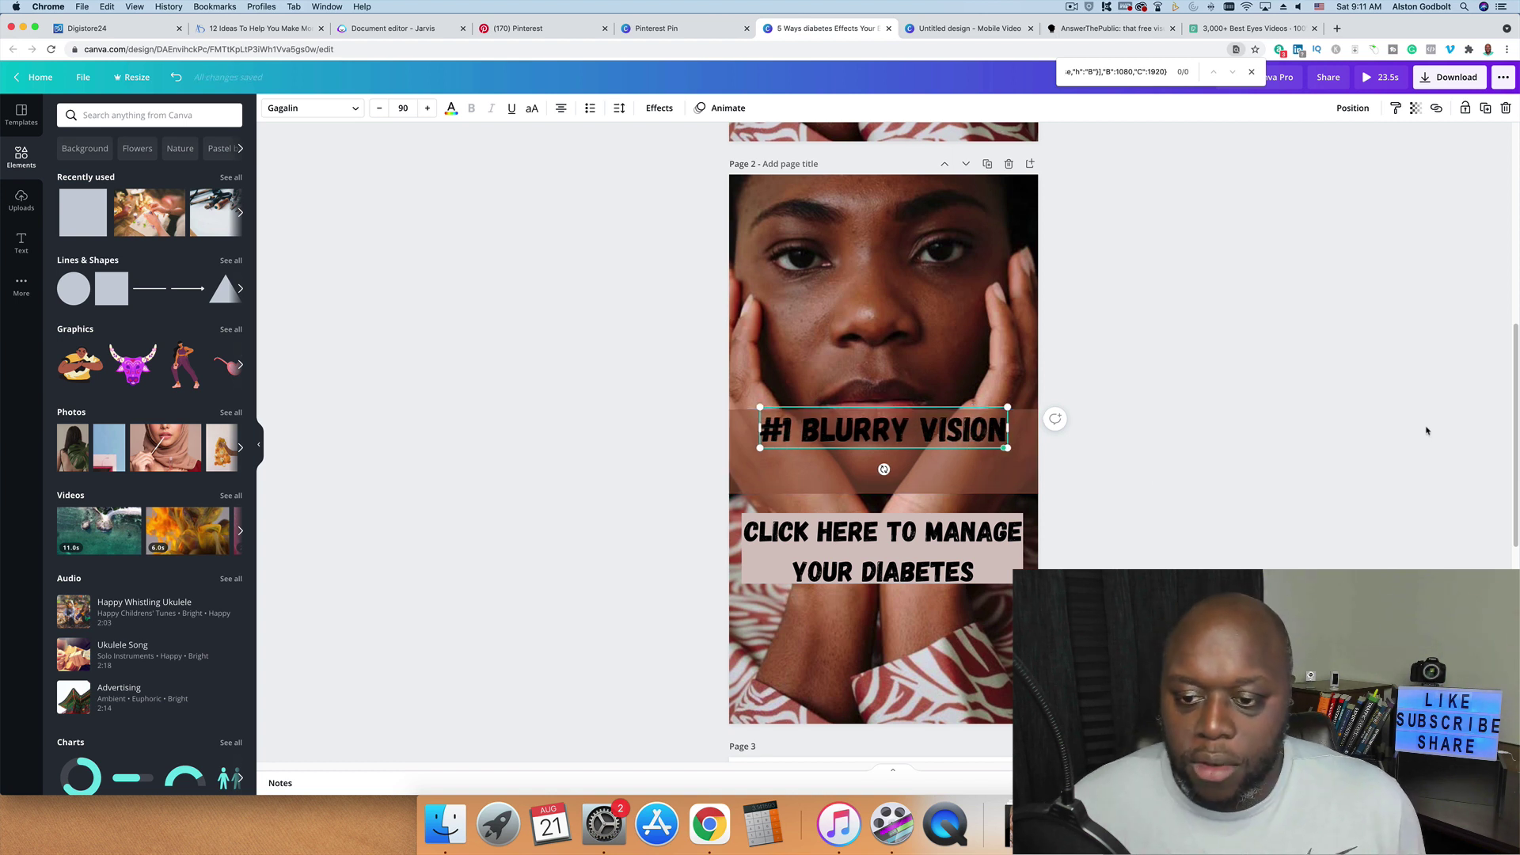
left_click(966, 490)
left_click_drag(905, 429, 905, 453)
left_click(1052, 445)
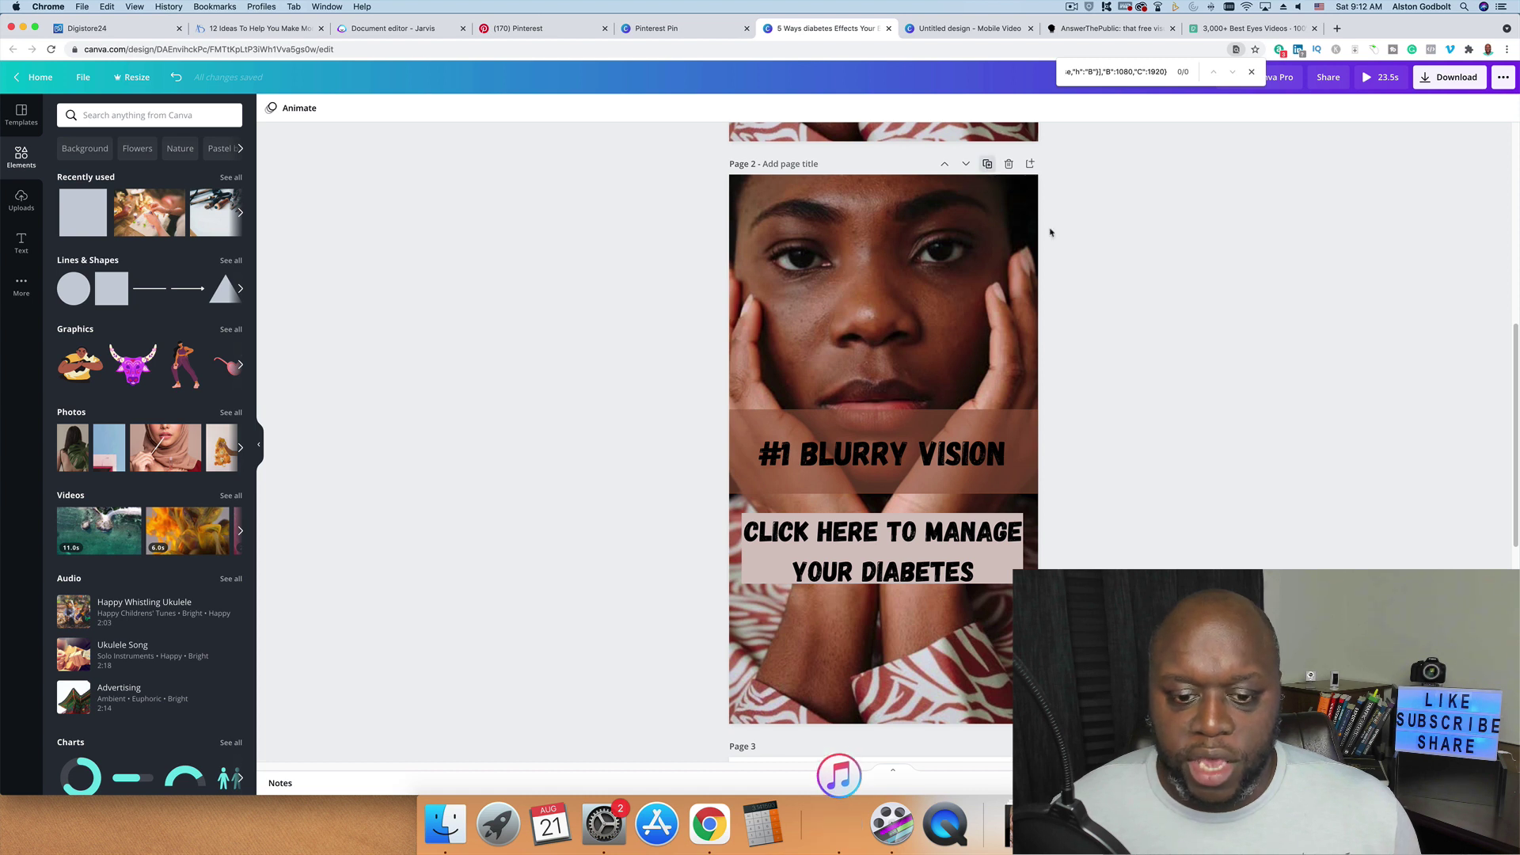
- Duplicate page 2 and change the number in the copy's heading to 2, keeping "Blurry Vision"
left_click(787, 475)
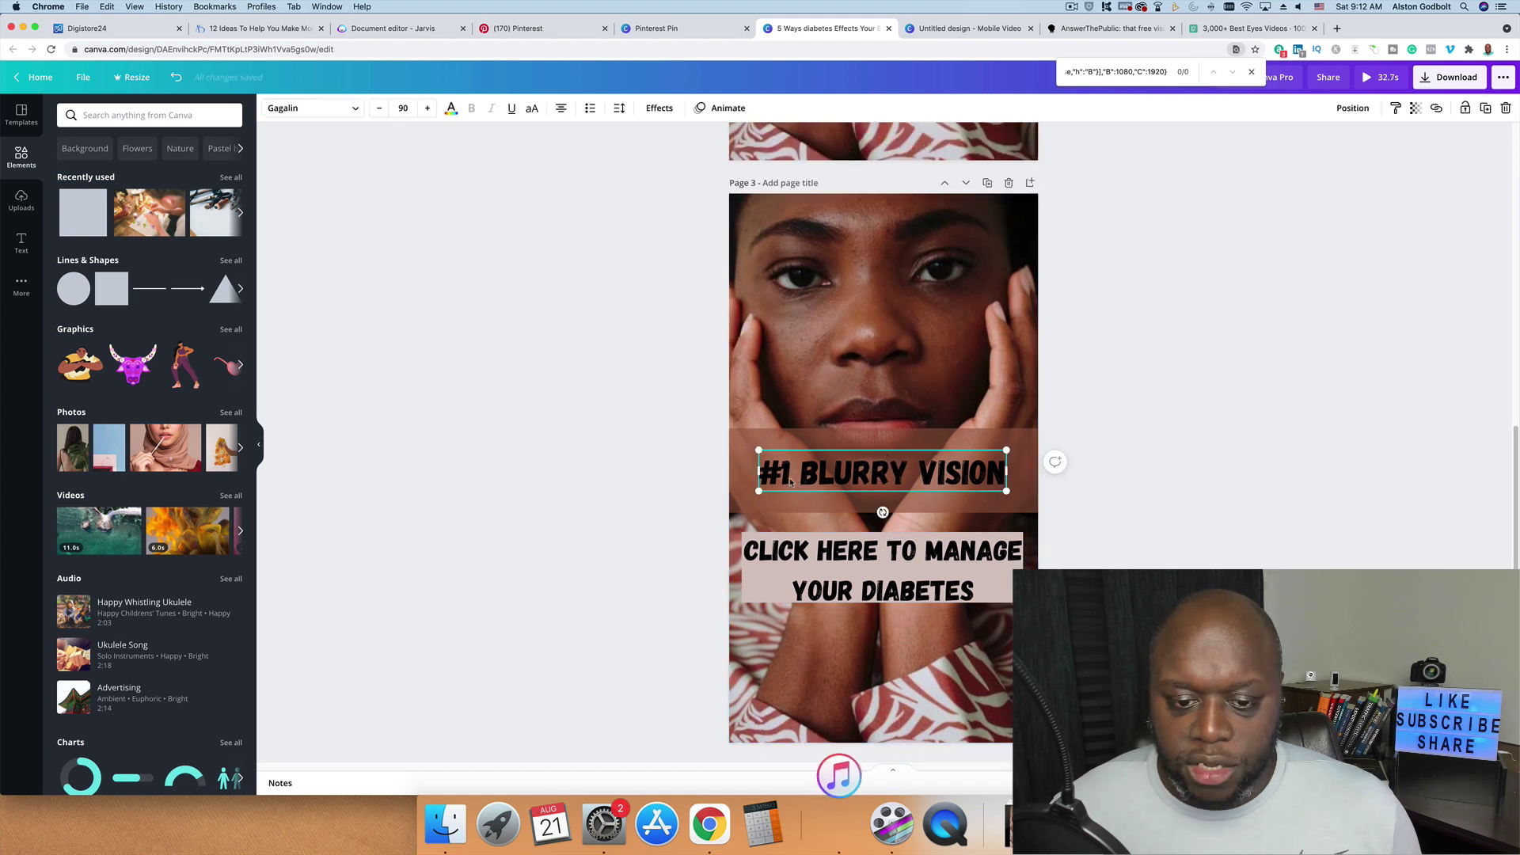
double_click(787, 475)
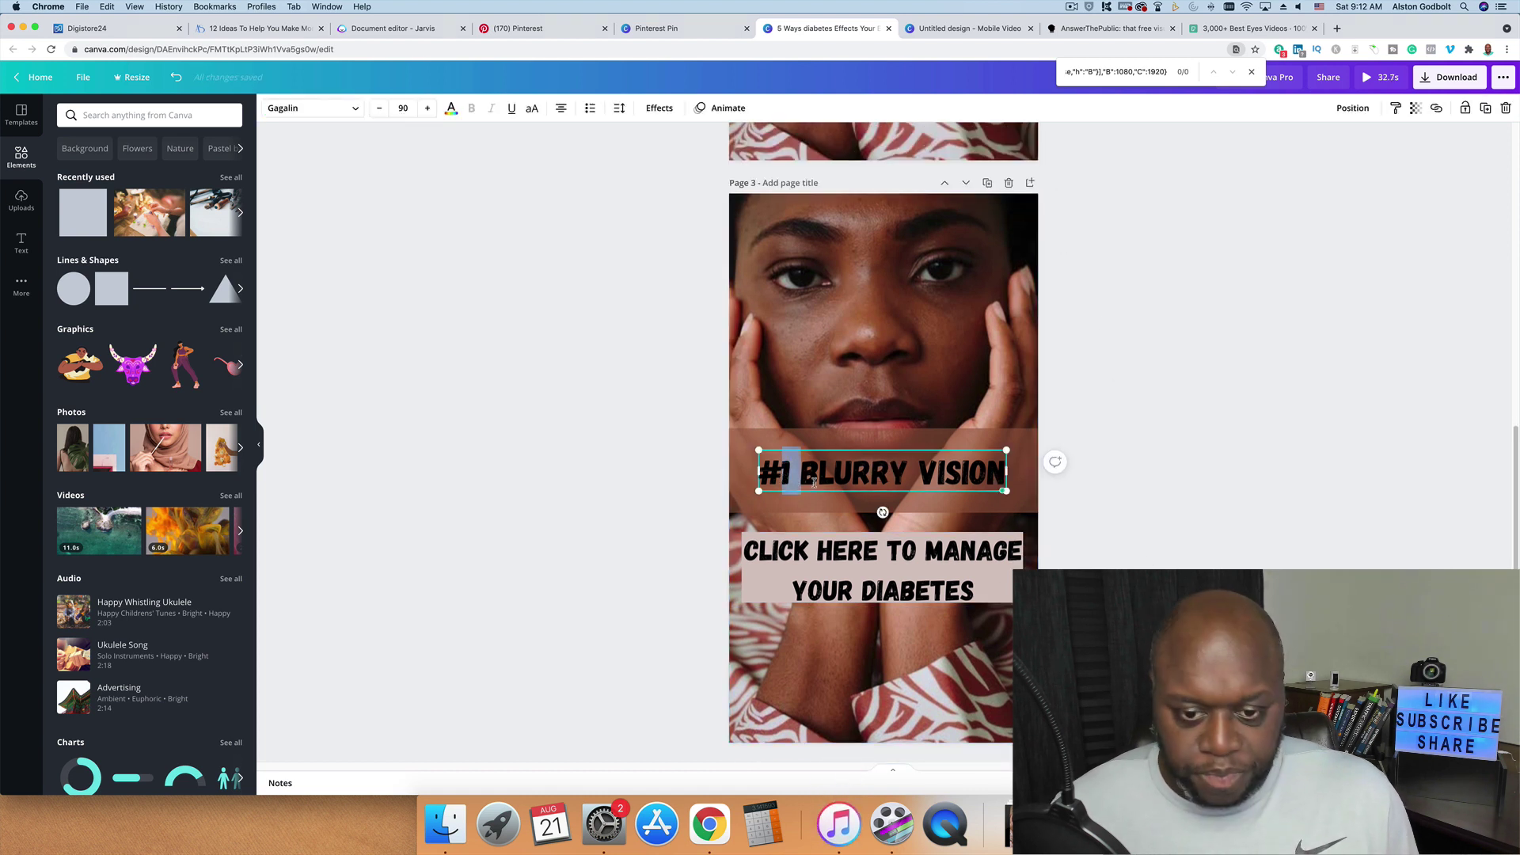
type("2")
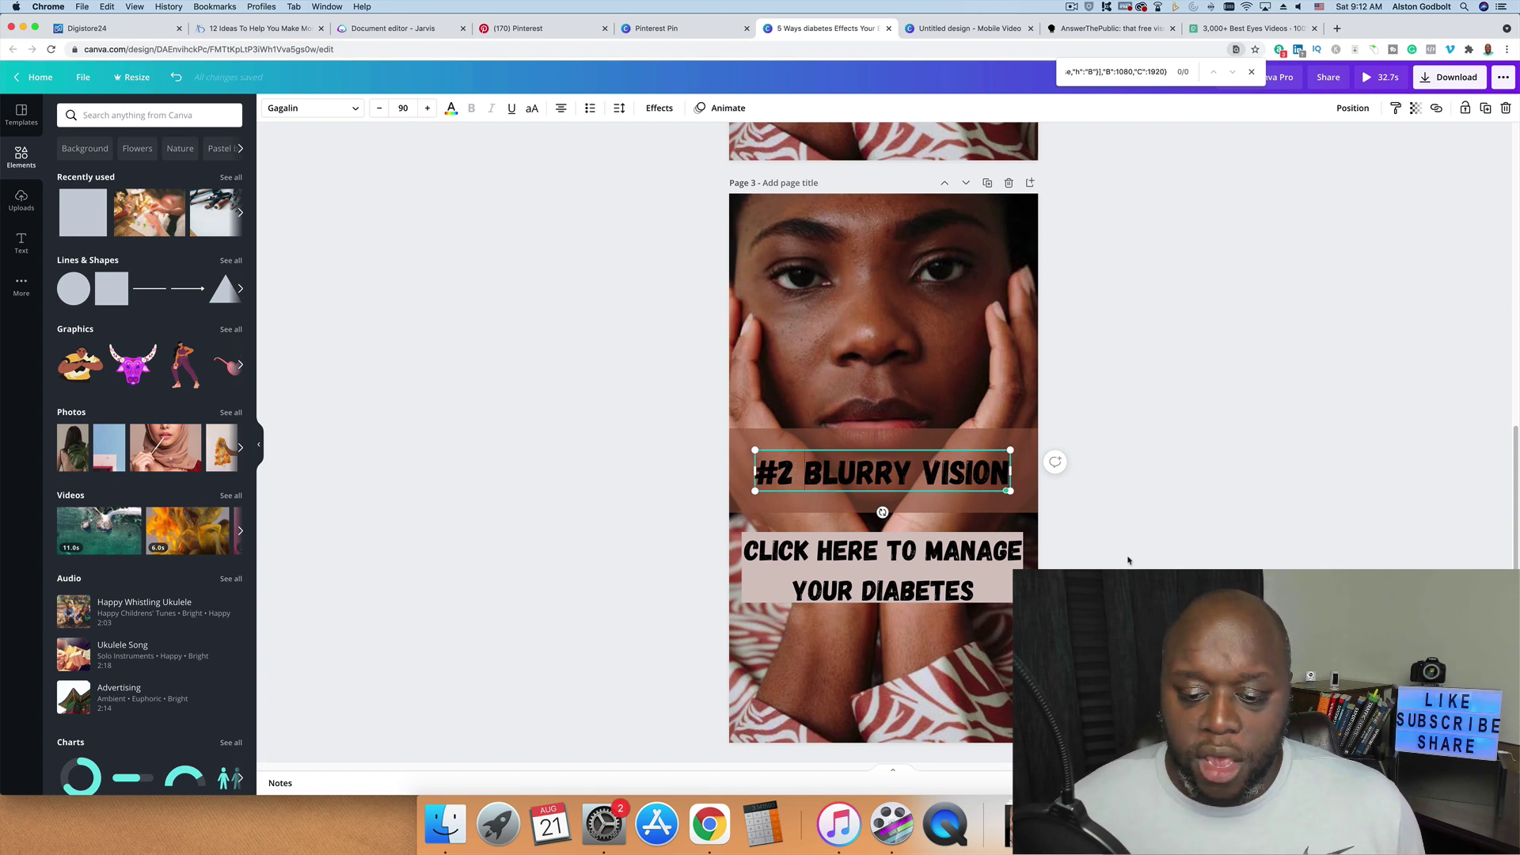
- Delete the blank page at the end of the design
left_click(1099, 525)
scroll(1104, 527, "down", 10)
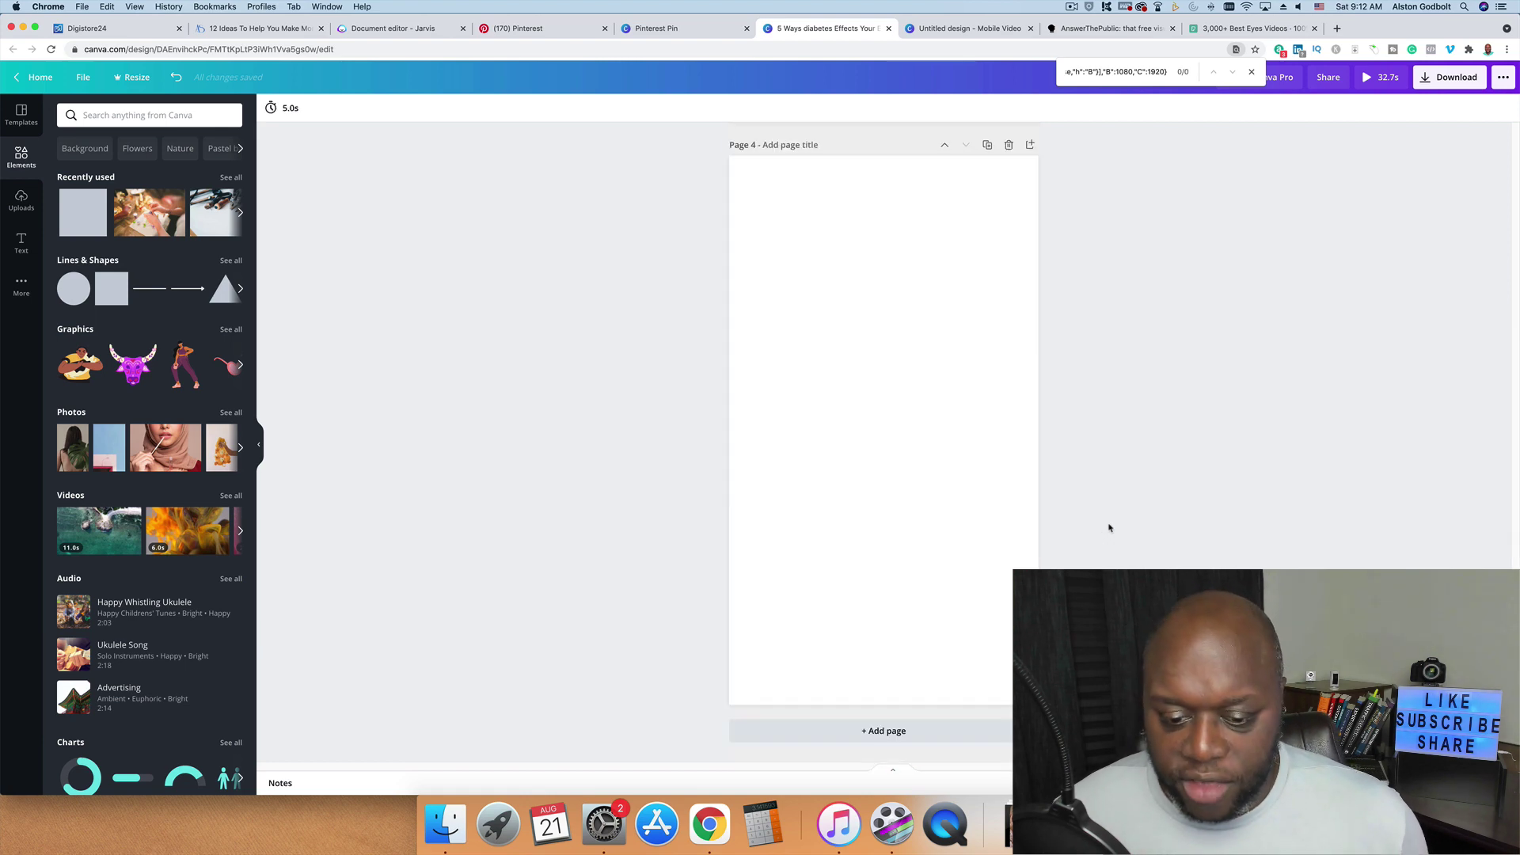
left_click(1009, 145)
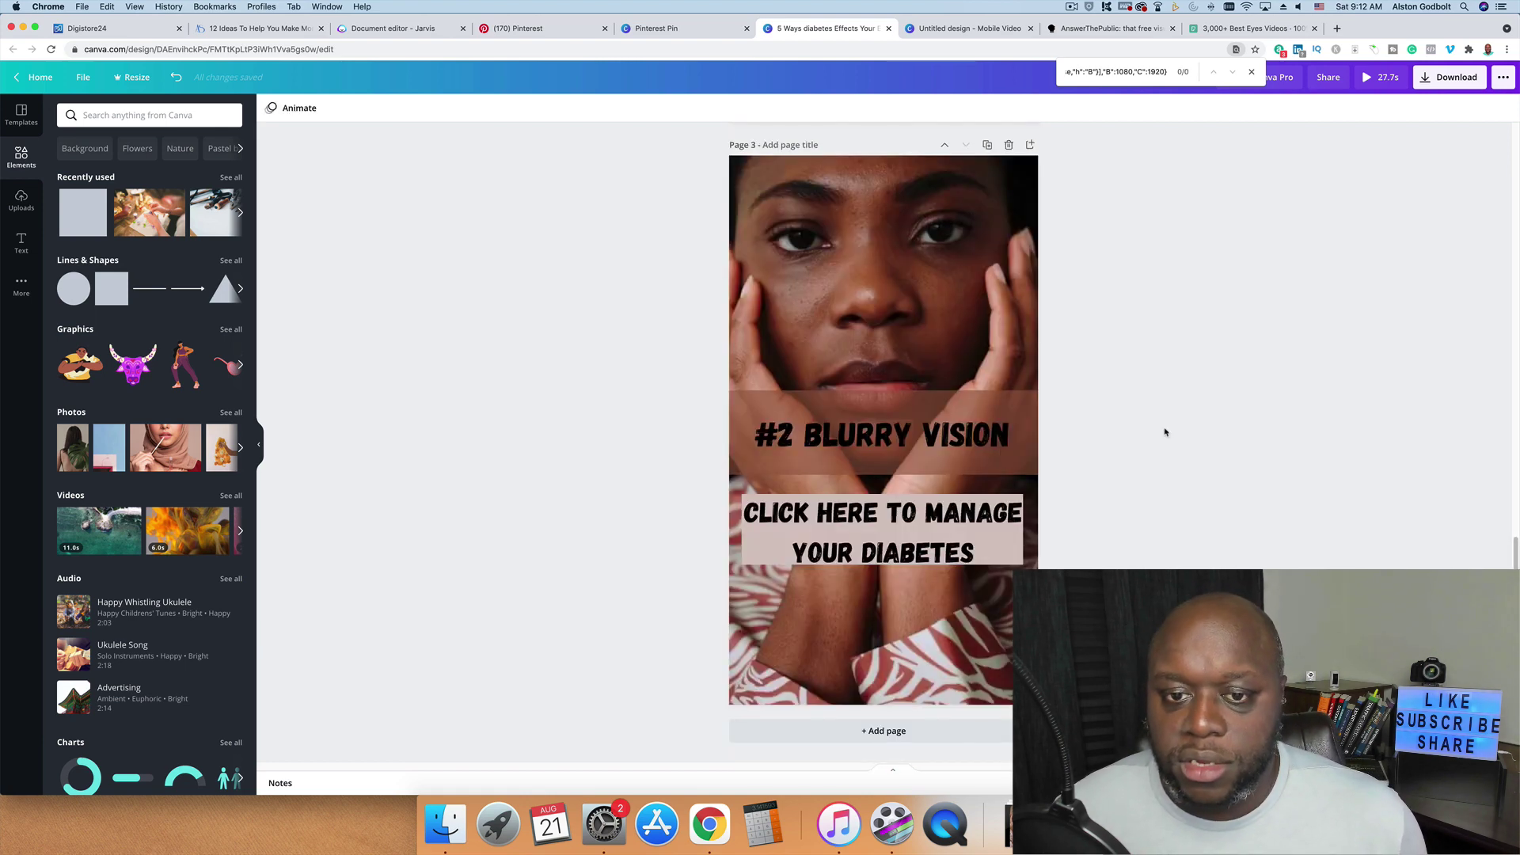
- Download all three pages as an MP4 video and close the sharing dialog
left_click(1444, 78)
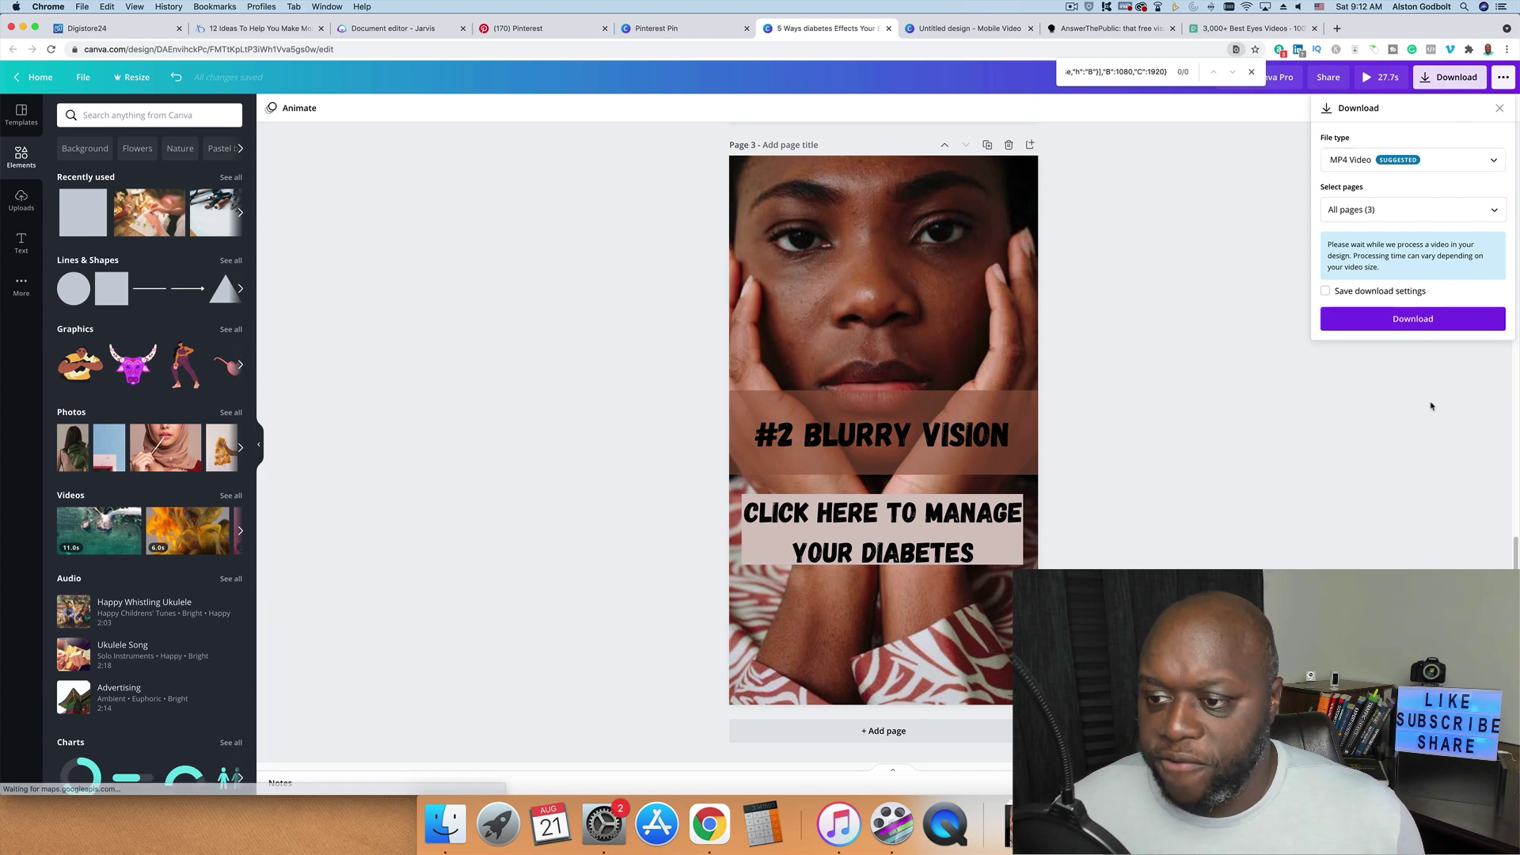
left_click(1417, 320)
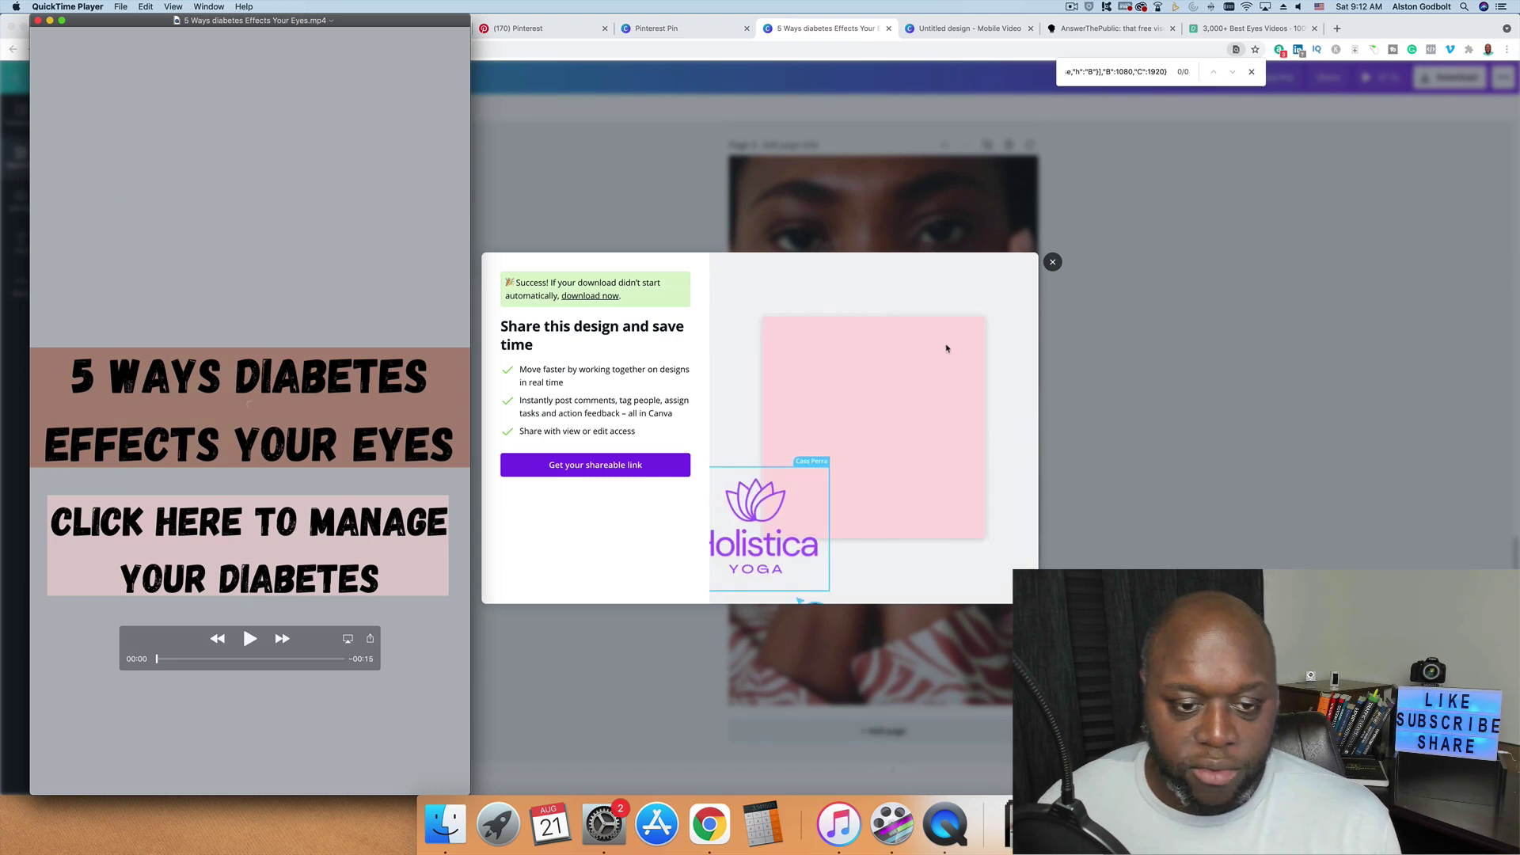
left_click(1052, 261)
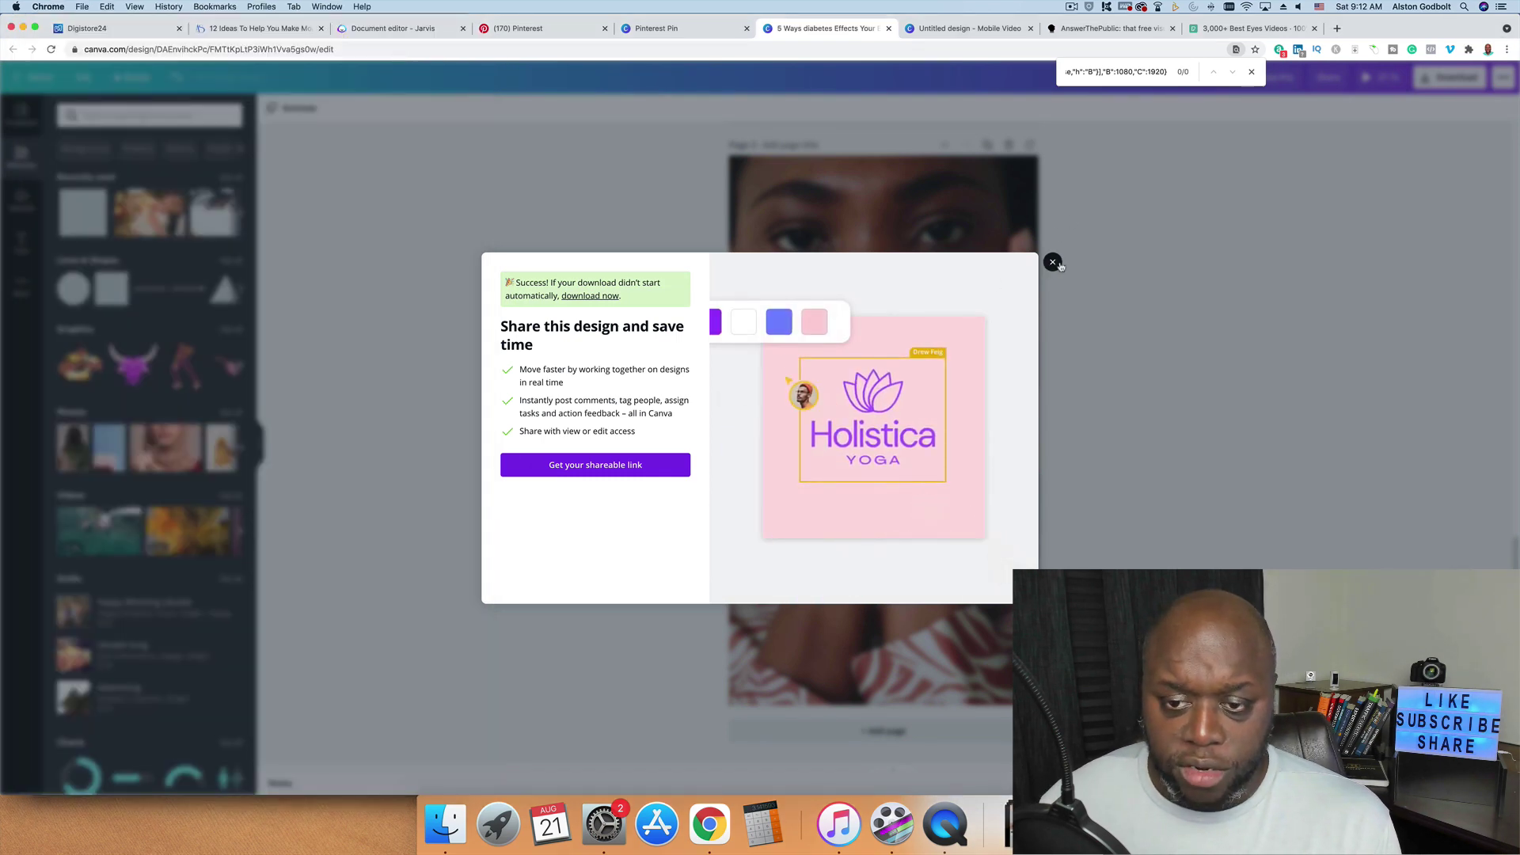
left_click(1052, 261)
- Switch to QuickTime Player, move its window to mid-screen, and play the downloaded video, jumping back to review the earlier pages
left_click(445, 823)
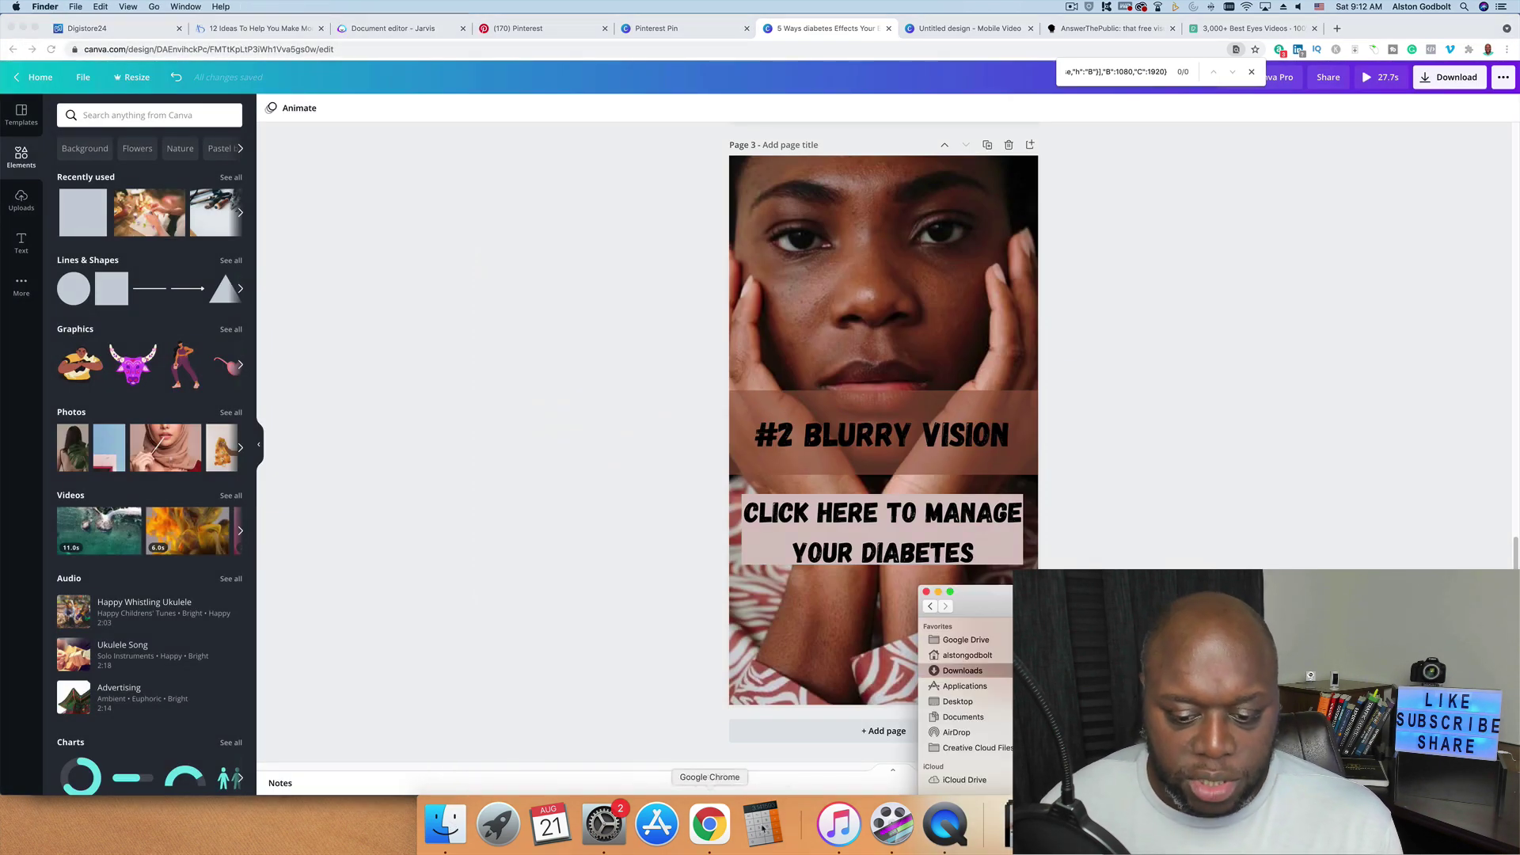
left_click(944, 823)
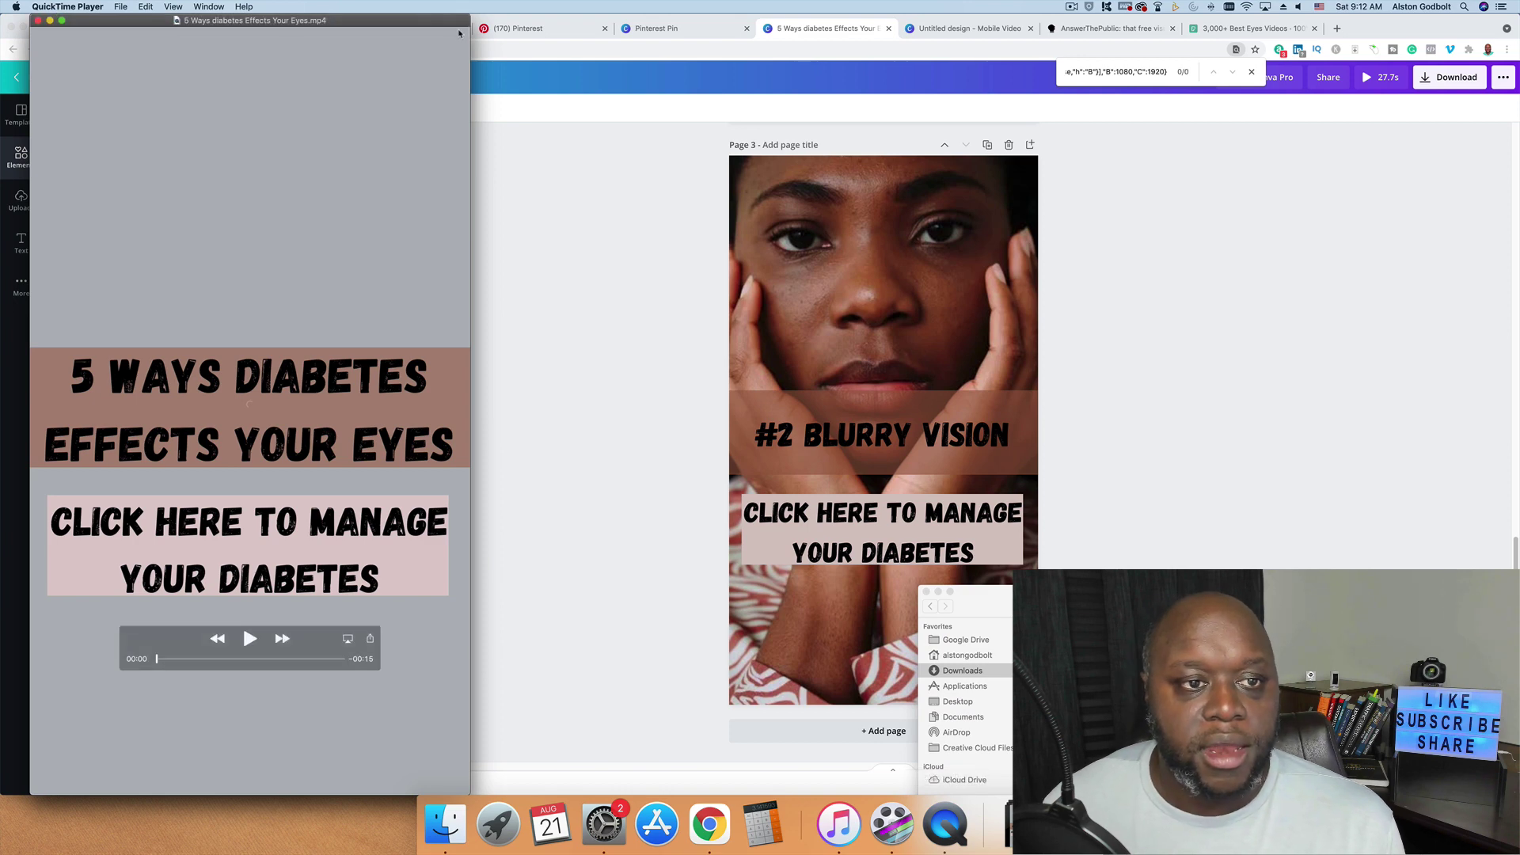
left_click_drag(459, 33, 979, 33)
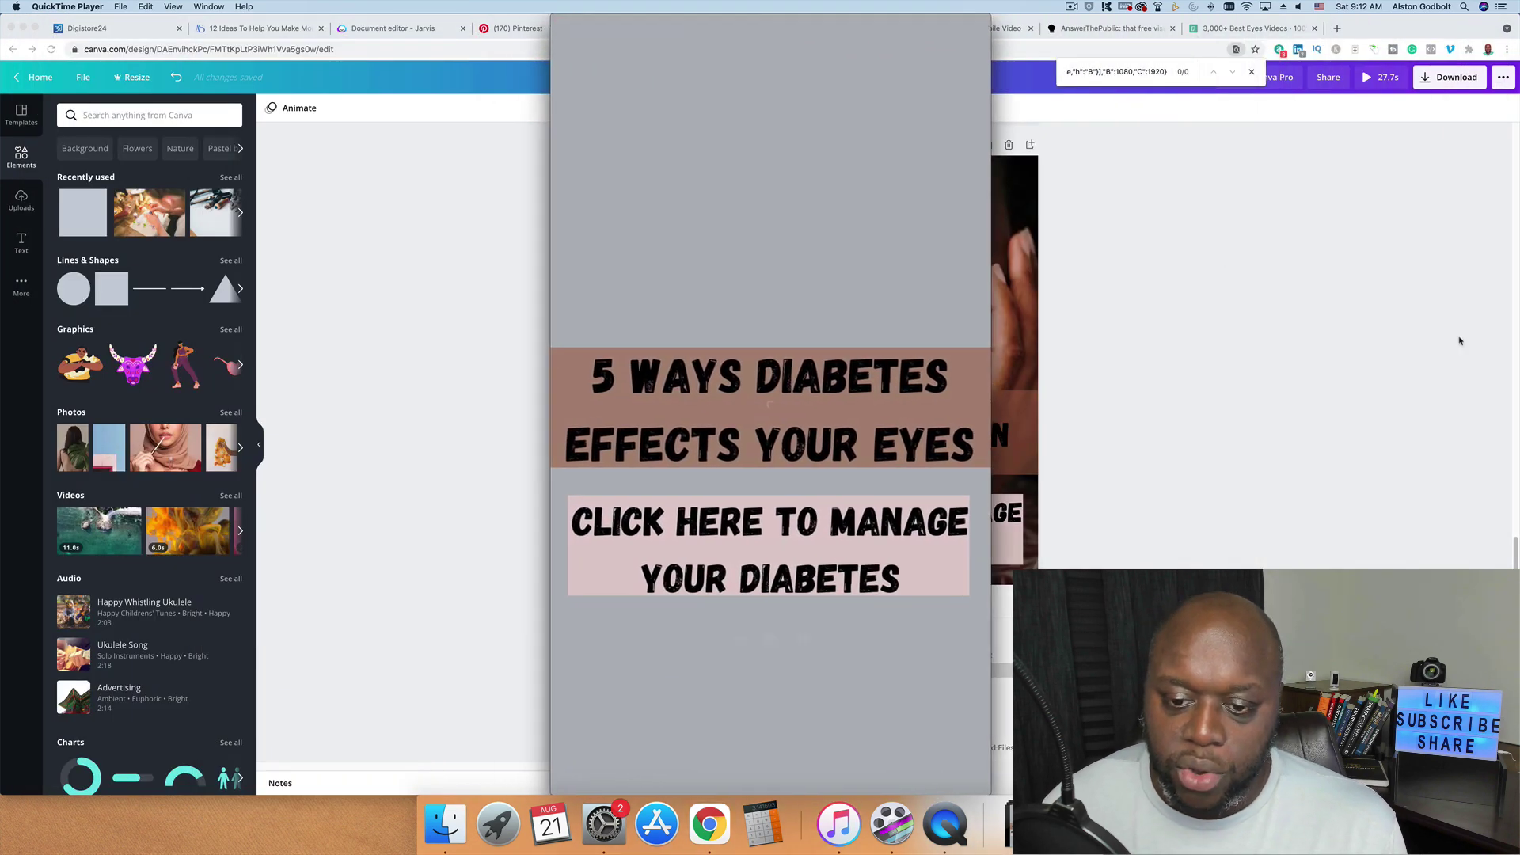
left_click(1460, 340)
left_click(944, 823)
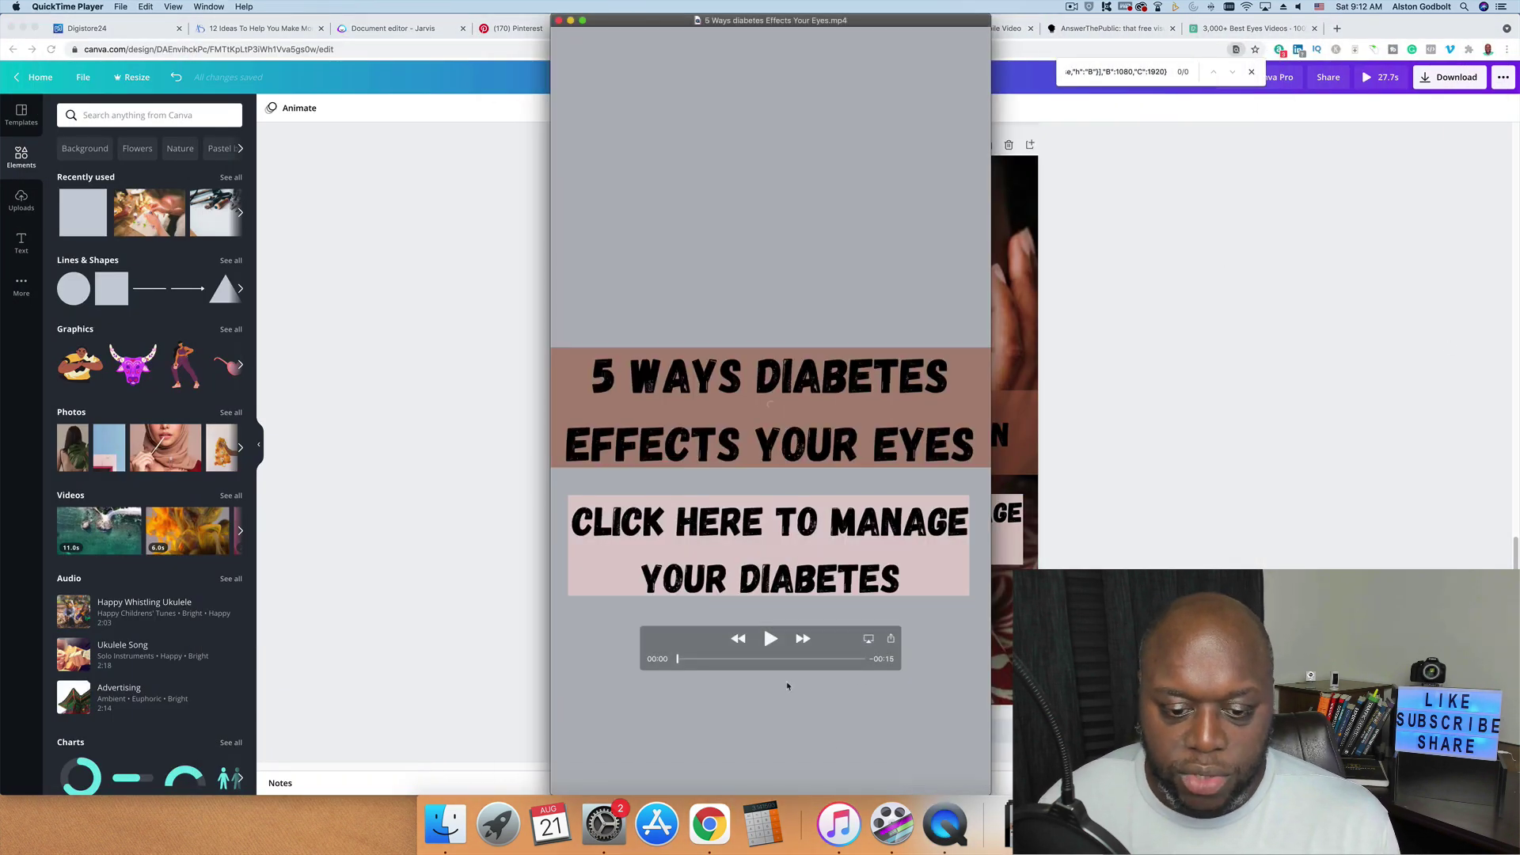
left_click(769, 640)
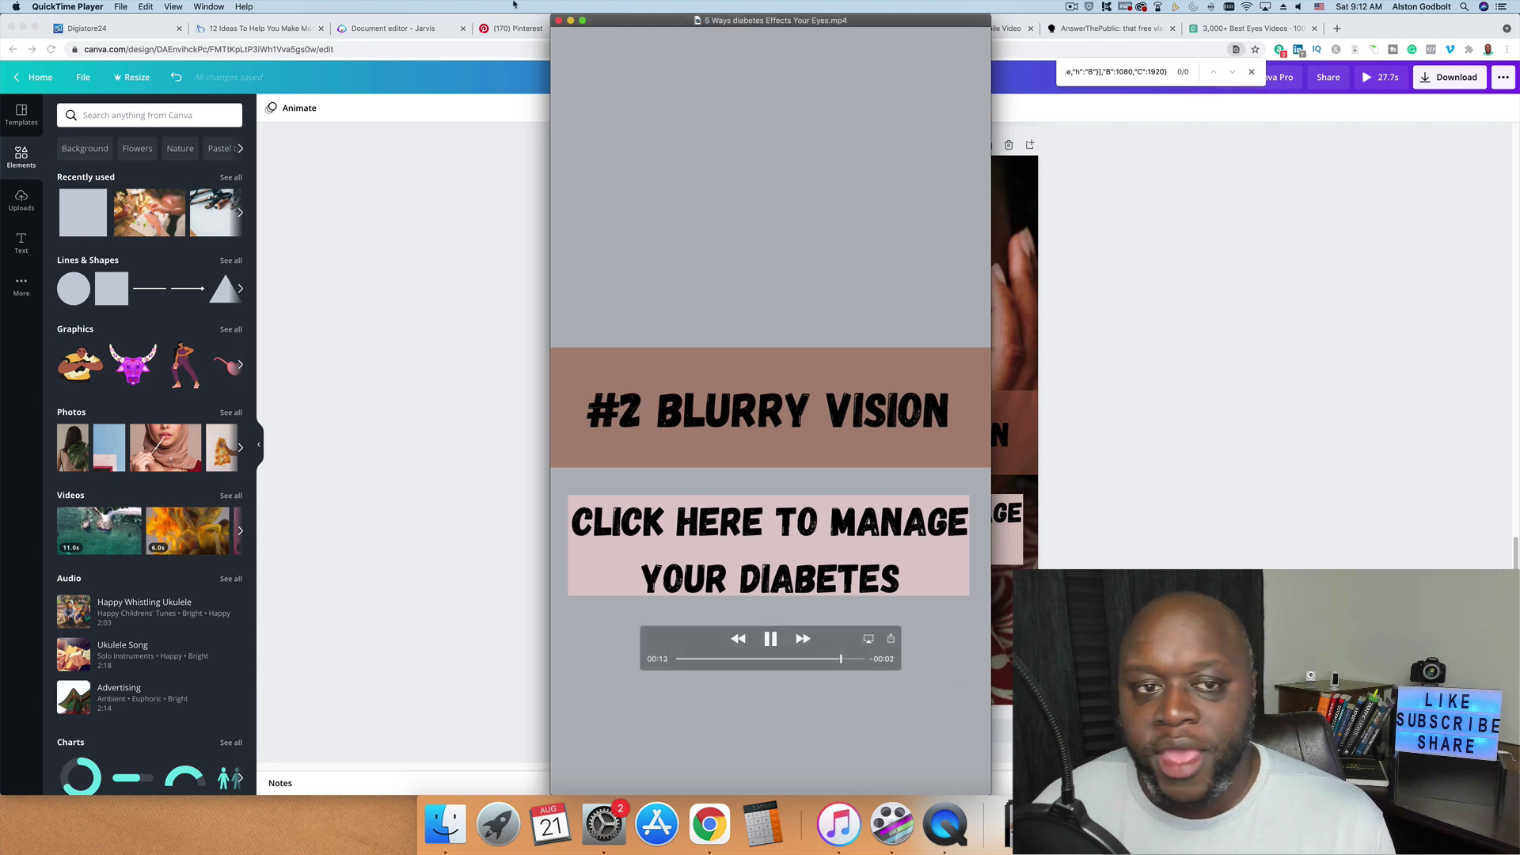
left_click(744, 659)
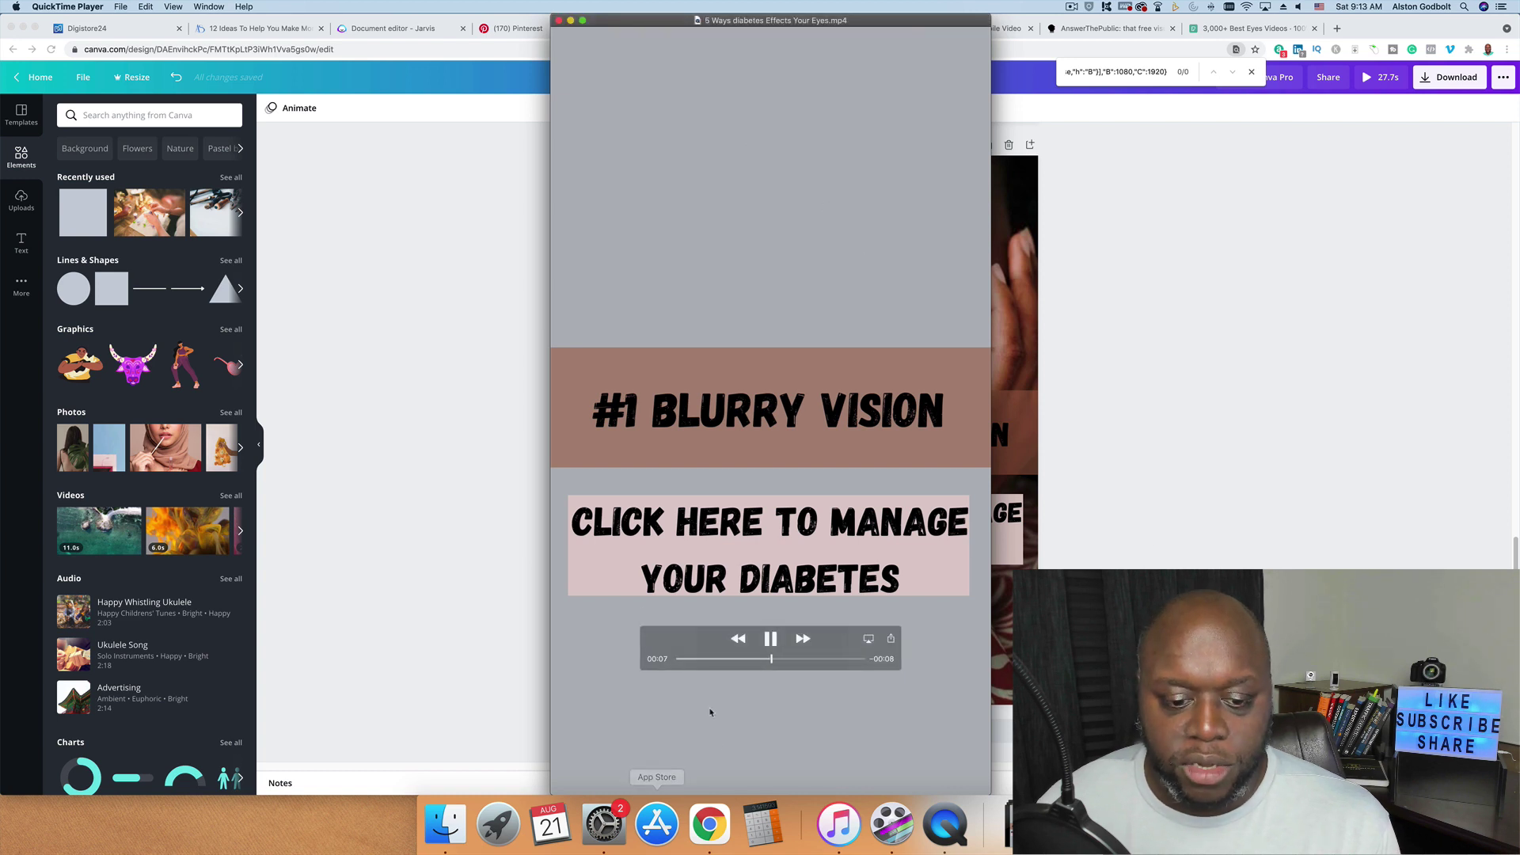
left_click(701, 659)
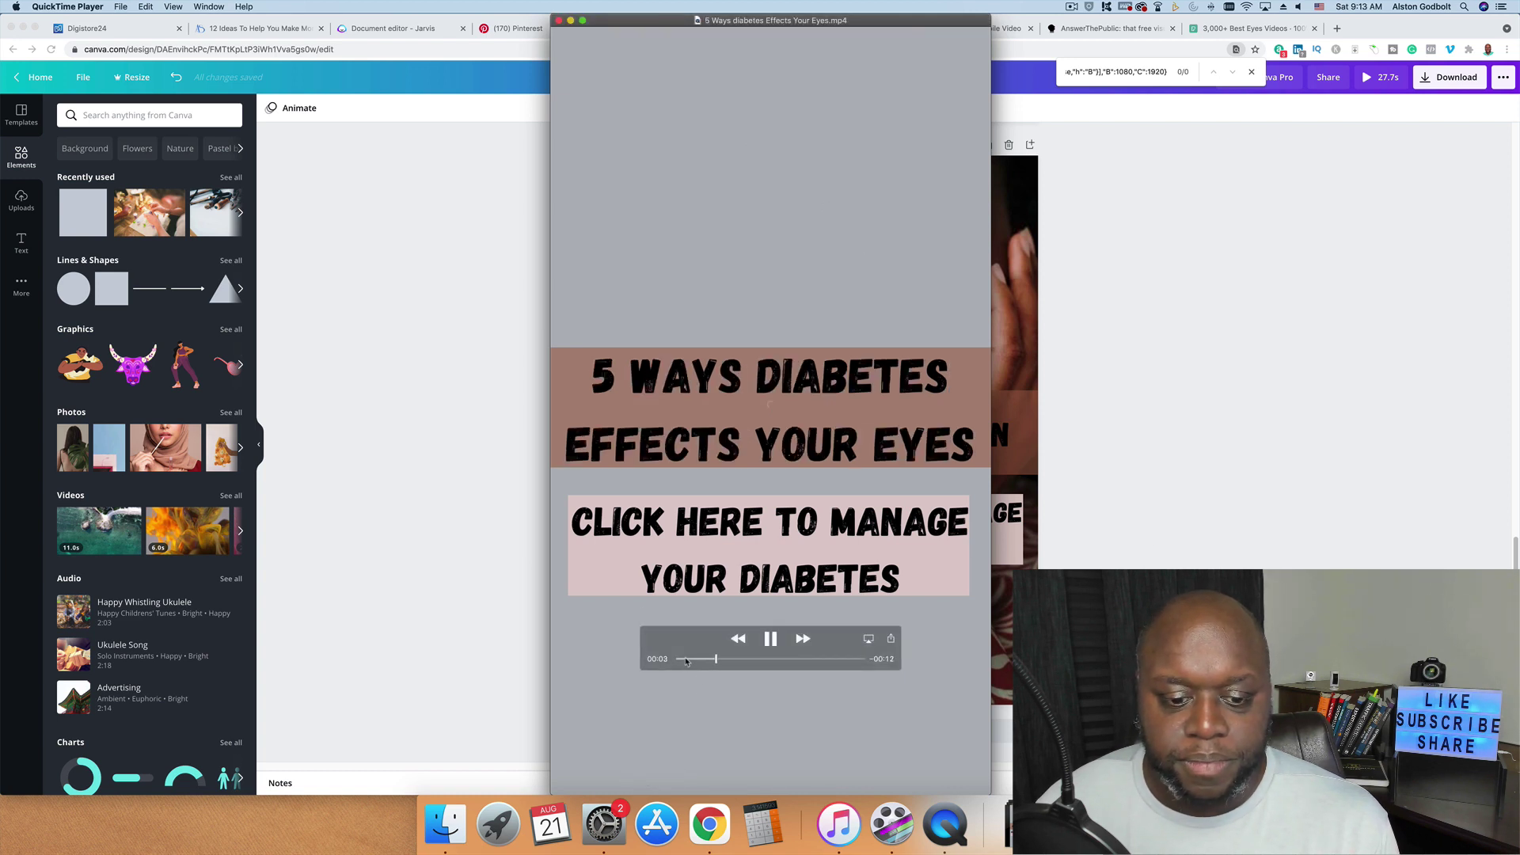
- Quit QuickTime Player and return to page 3 of the Canva design
key("super+q")
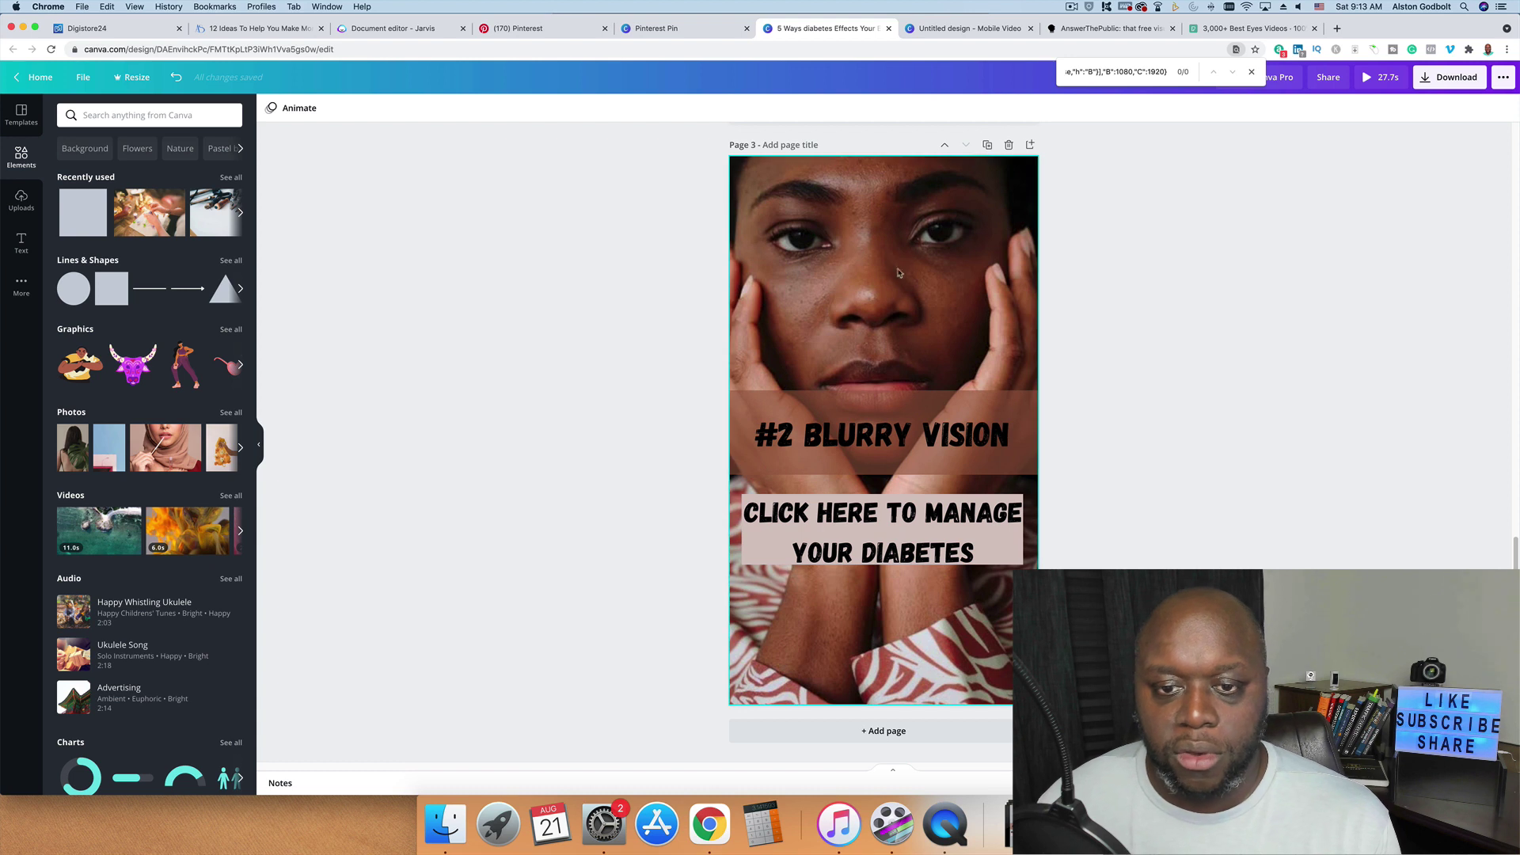
left_click(885, 431)
left_click(891, 435)
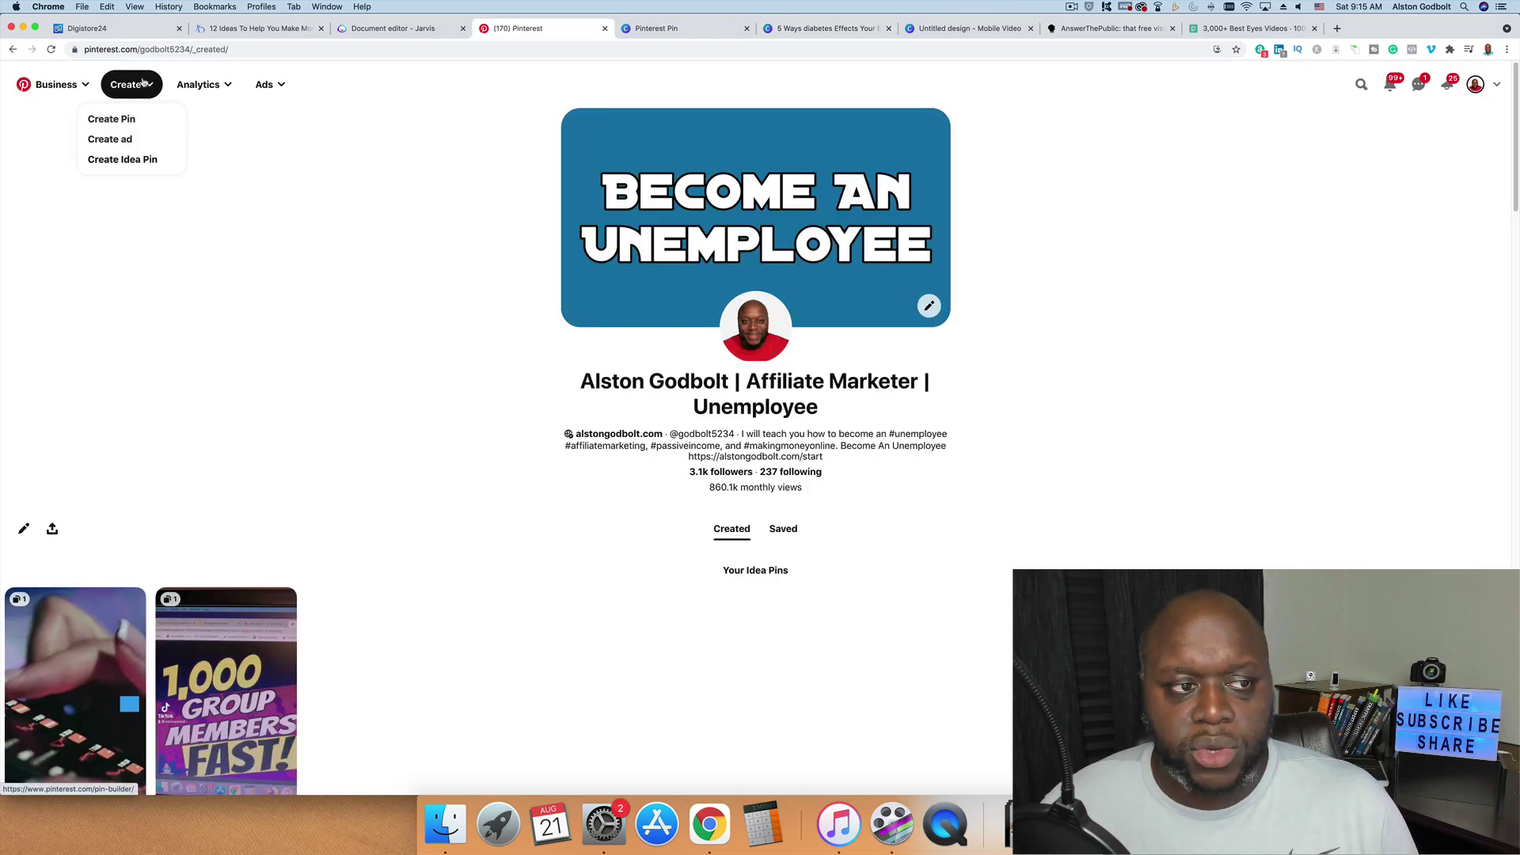
- Start a new Pinterest pin and upload the downloaded MP4 from the Downloads folder as its video
left_click(115, 119)
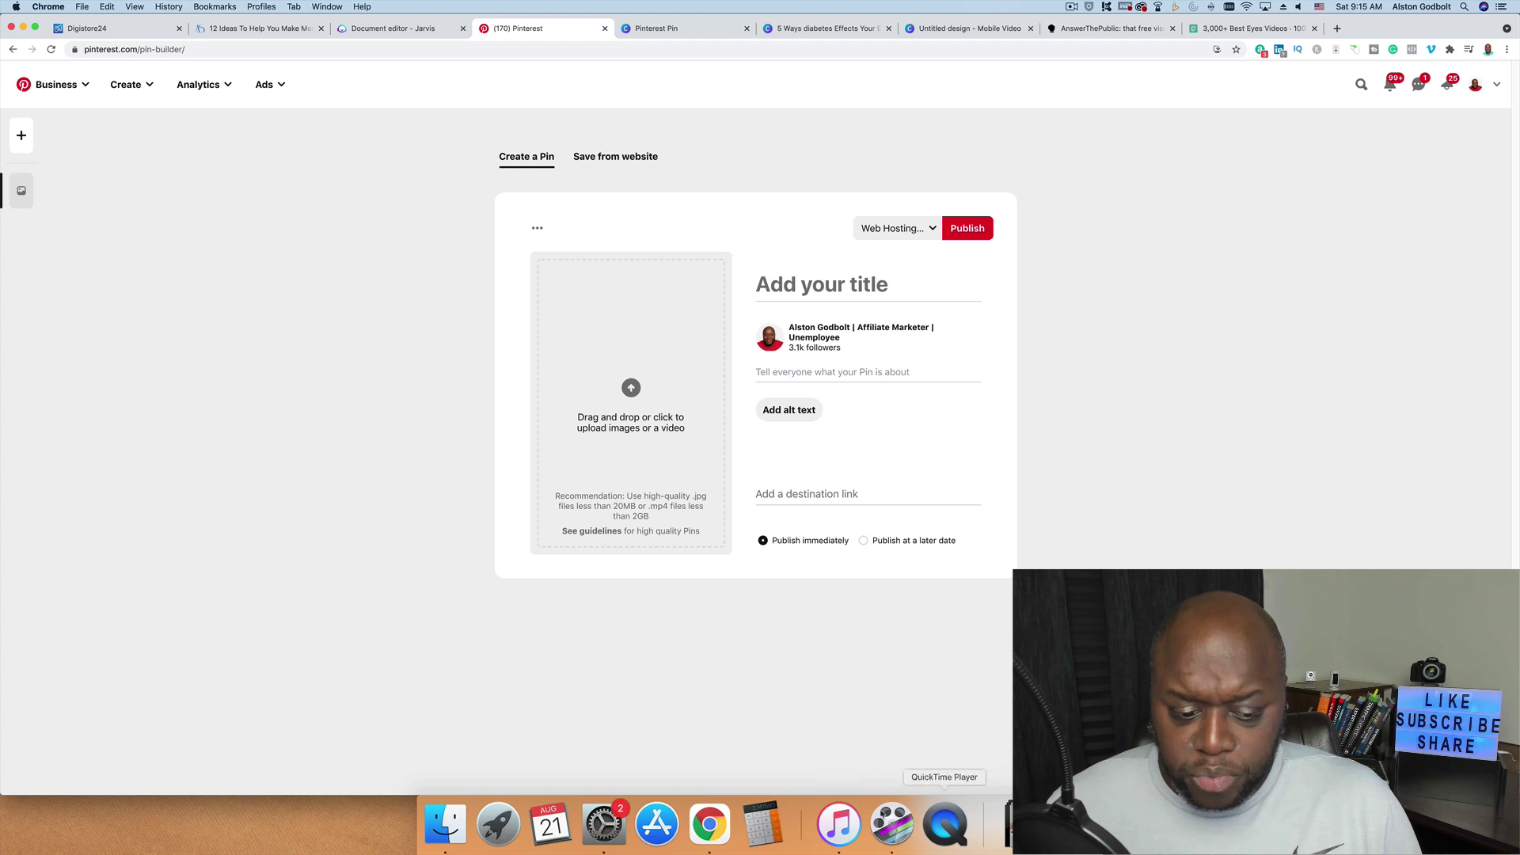
left_click(445, 824)
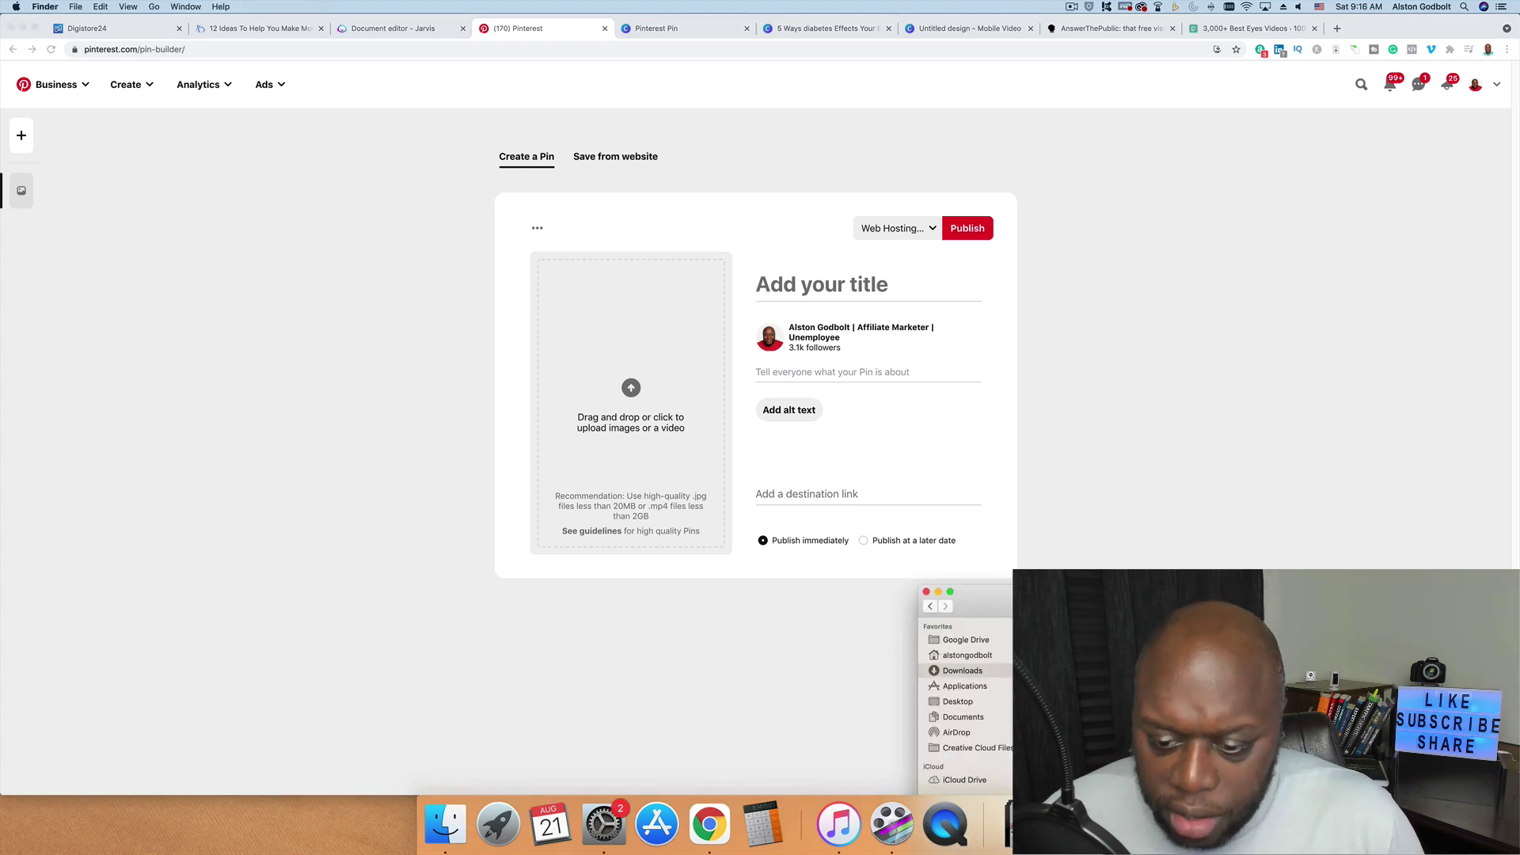
left_click_drag(1045, 673, 622, 369)
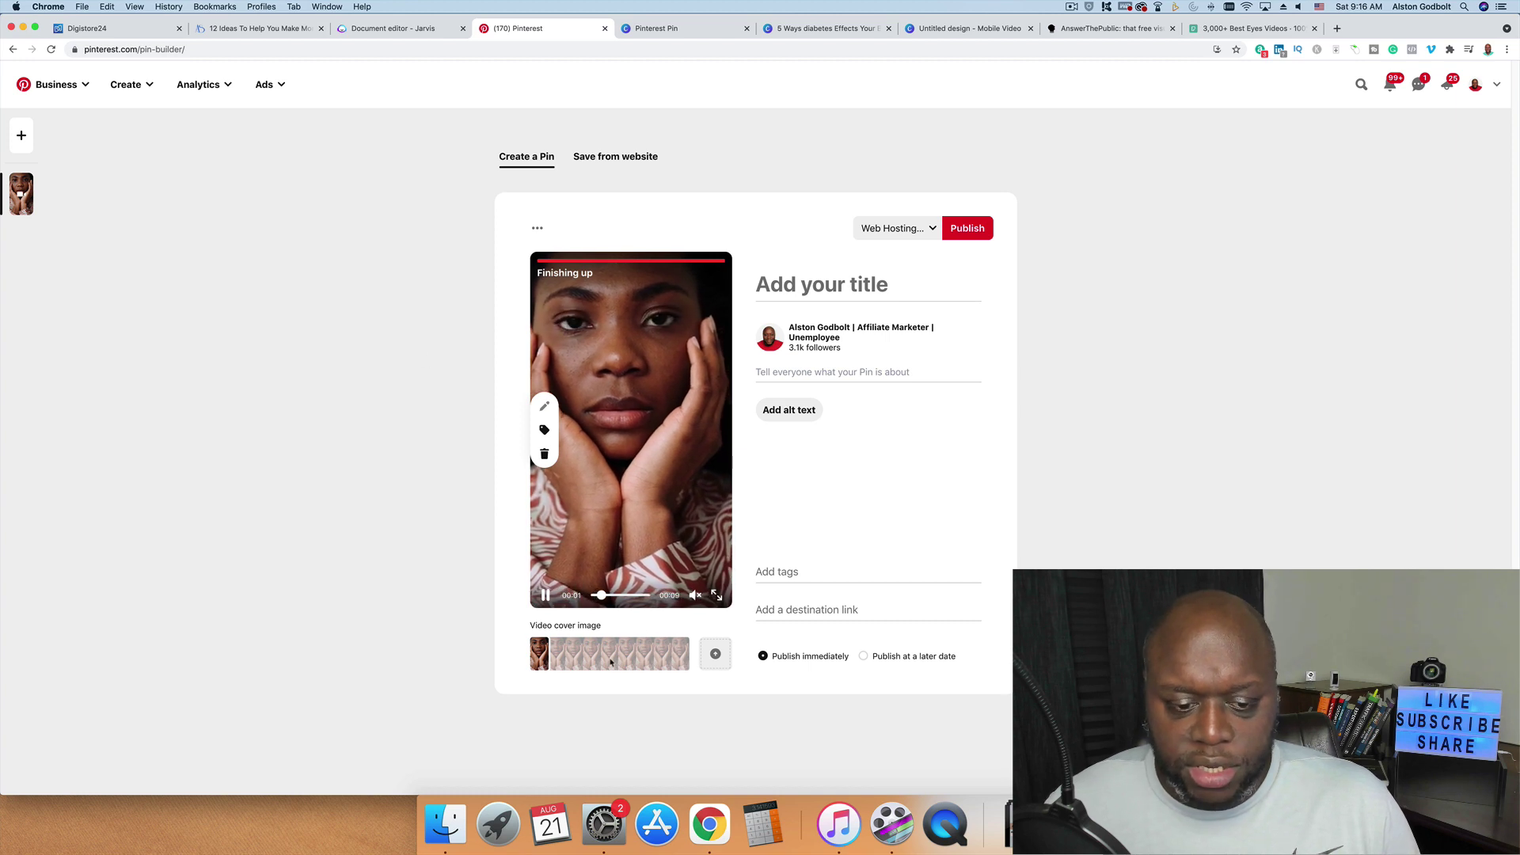
- Title the pin "5 ways diabetes affects your eyes", correcting the misspelled "affecs" with the suggested spelling
left_click(869, 295)
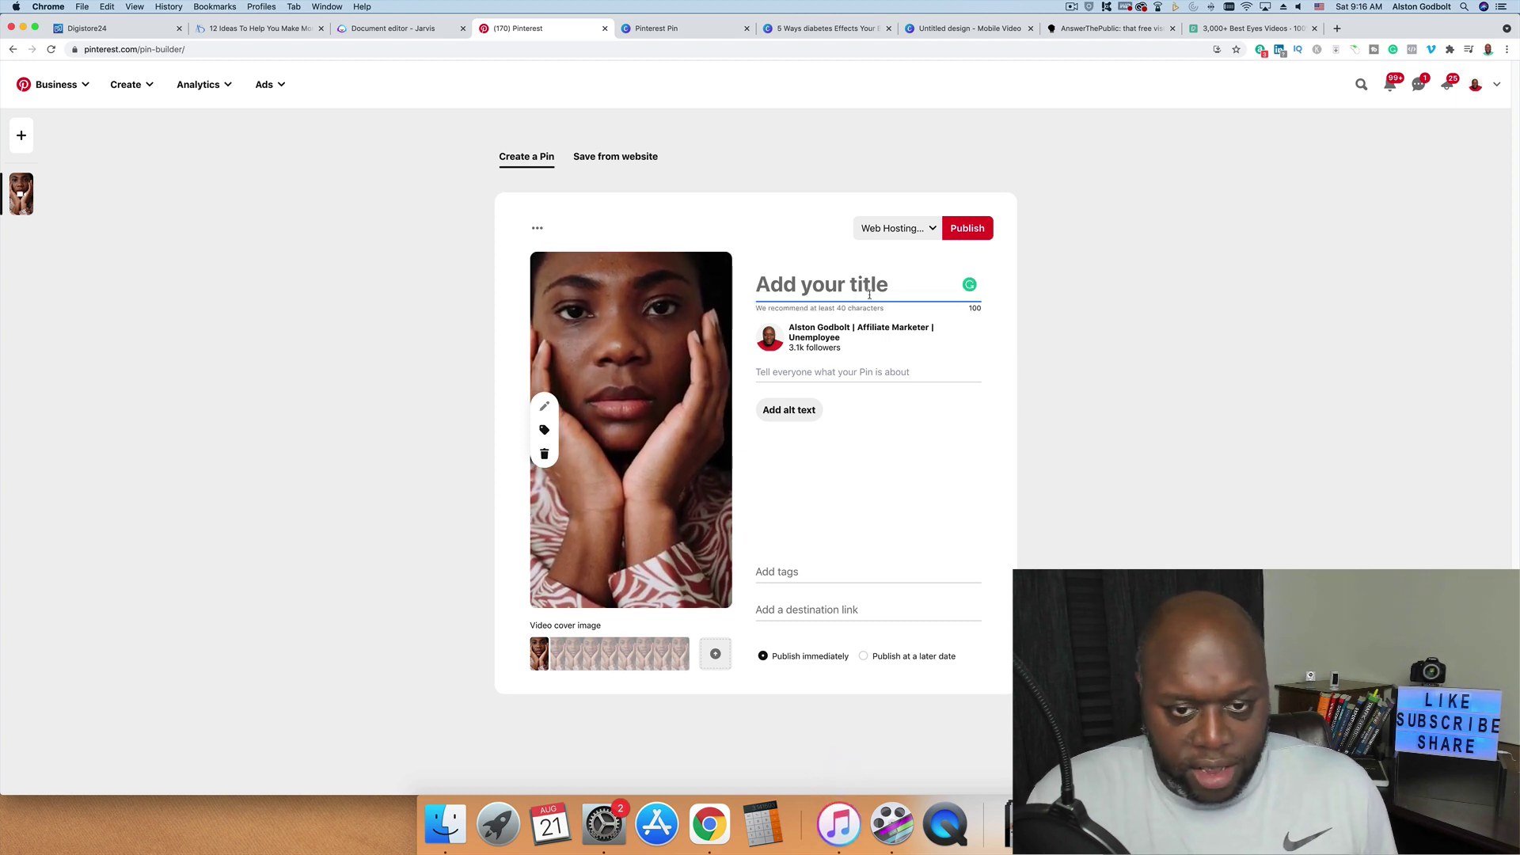
type("5 wy")
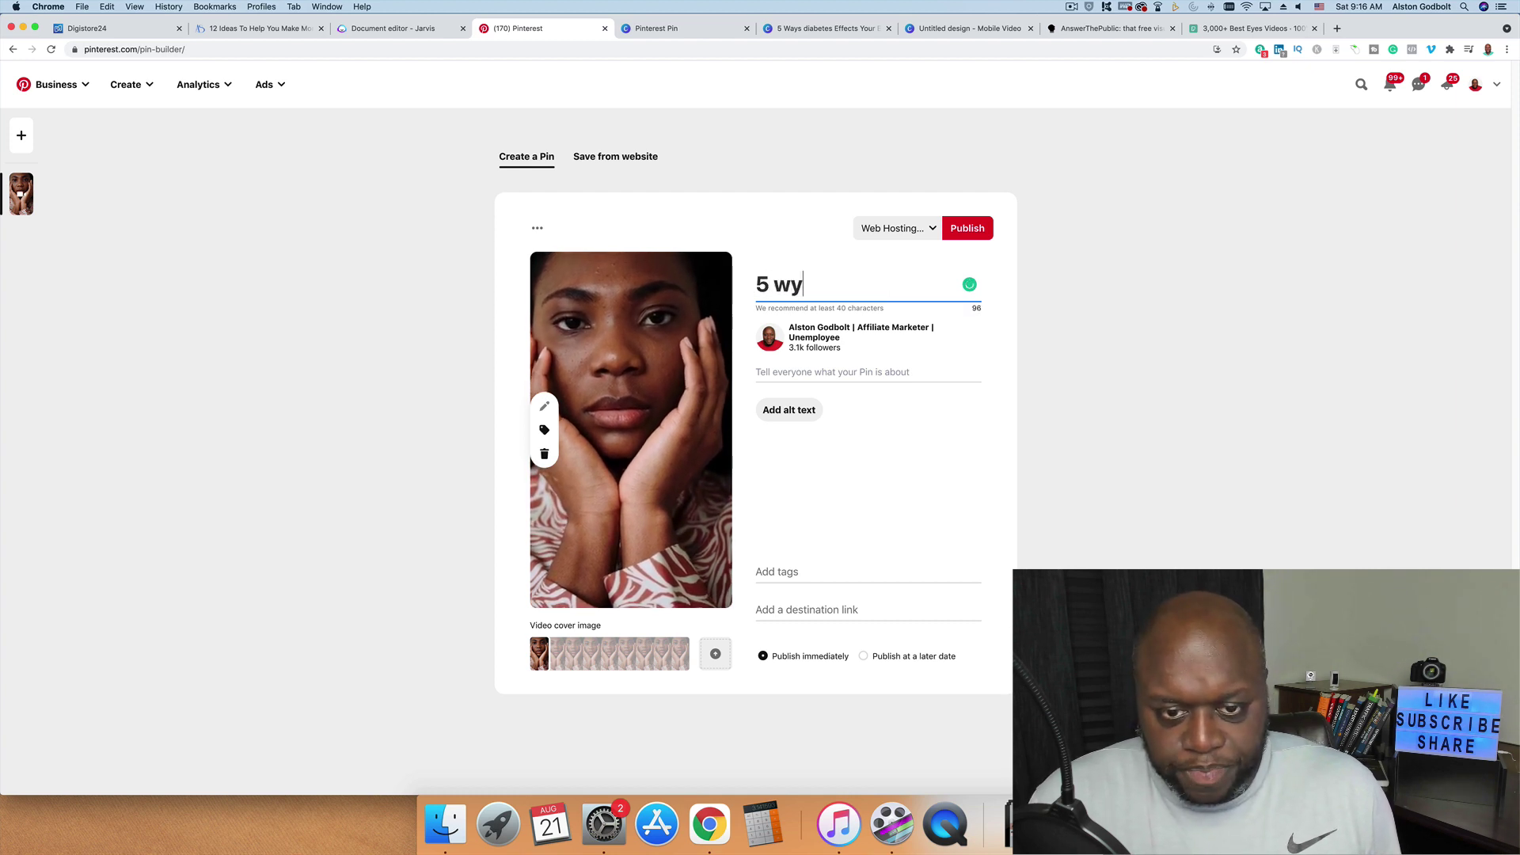
key("BackSpace")
type("ays to")
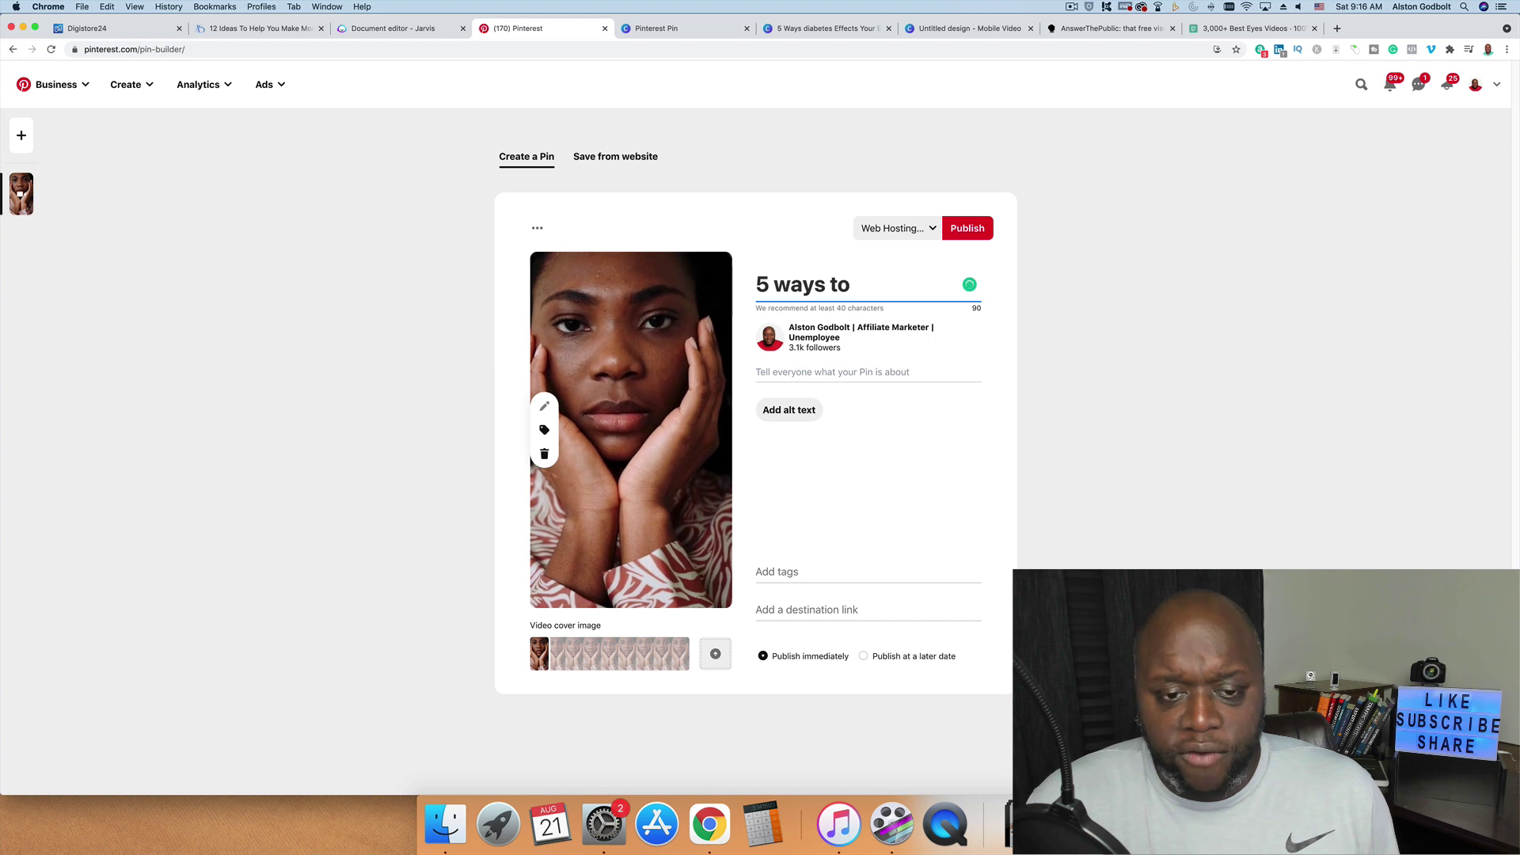
key("BackSpace")
key("BackSpace")
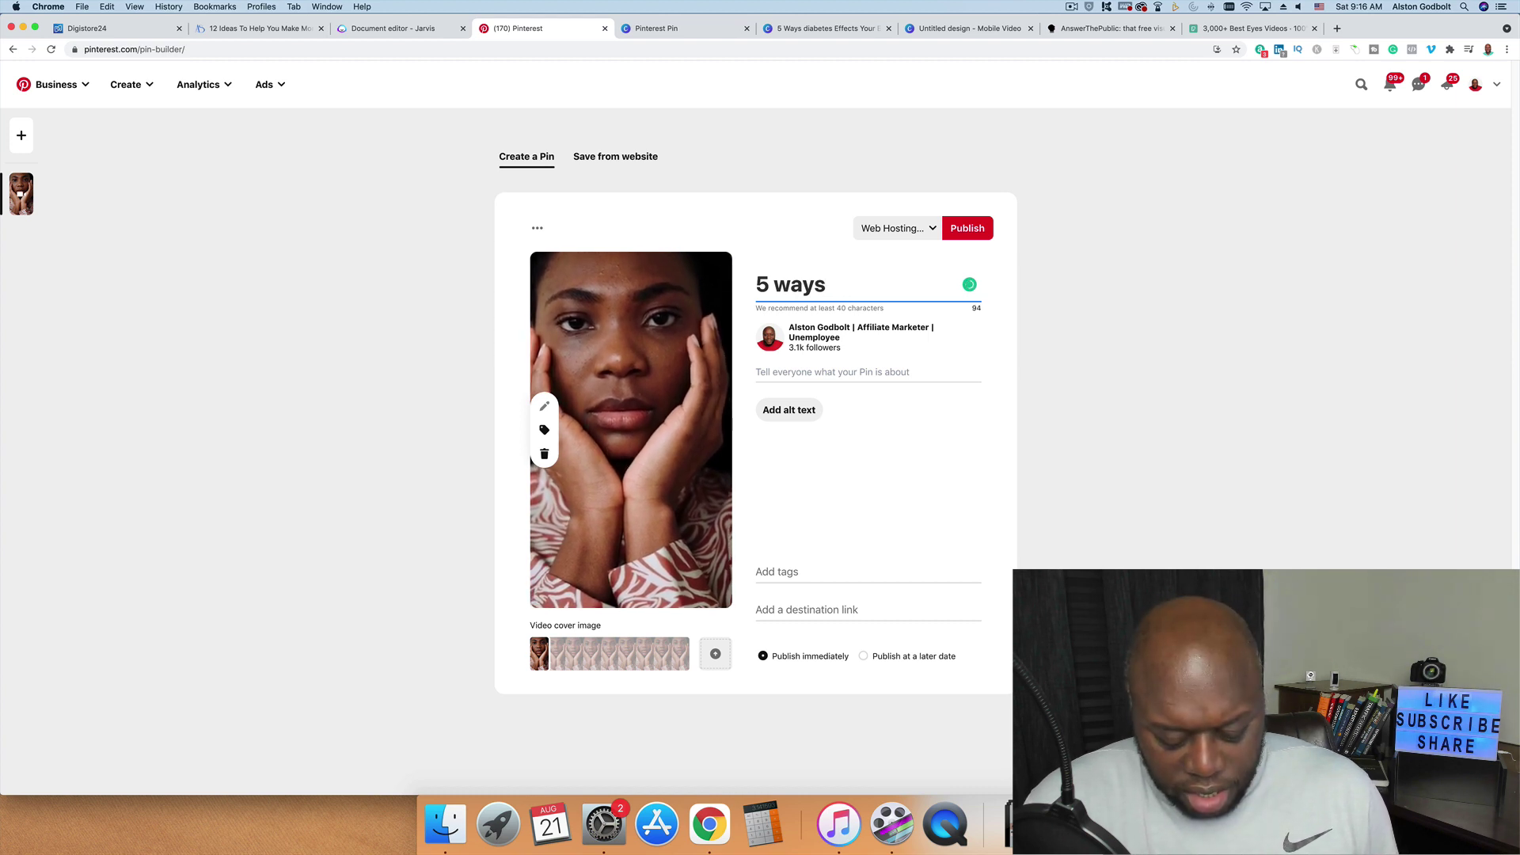
key("super+f")
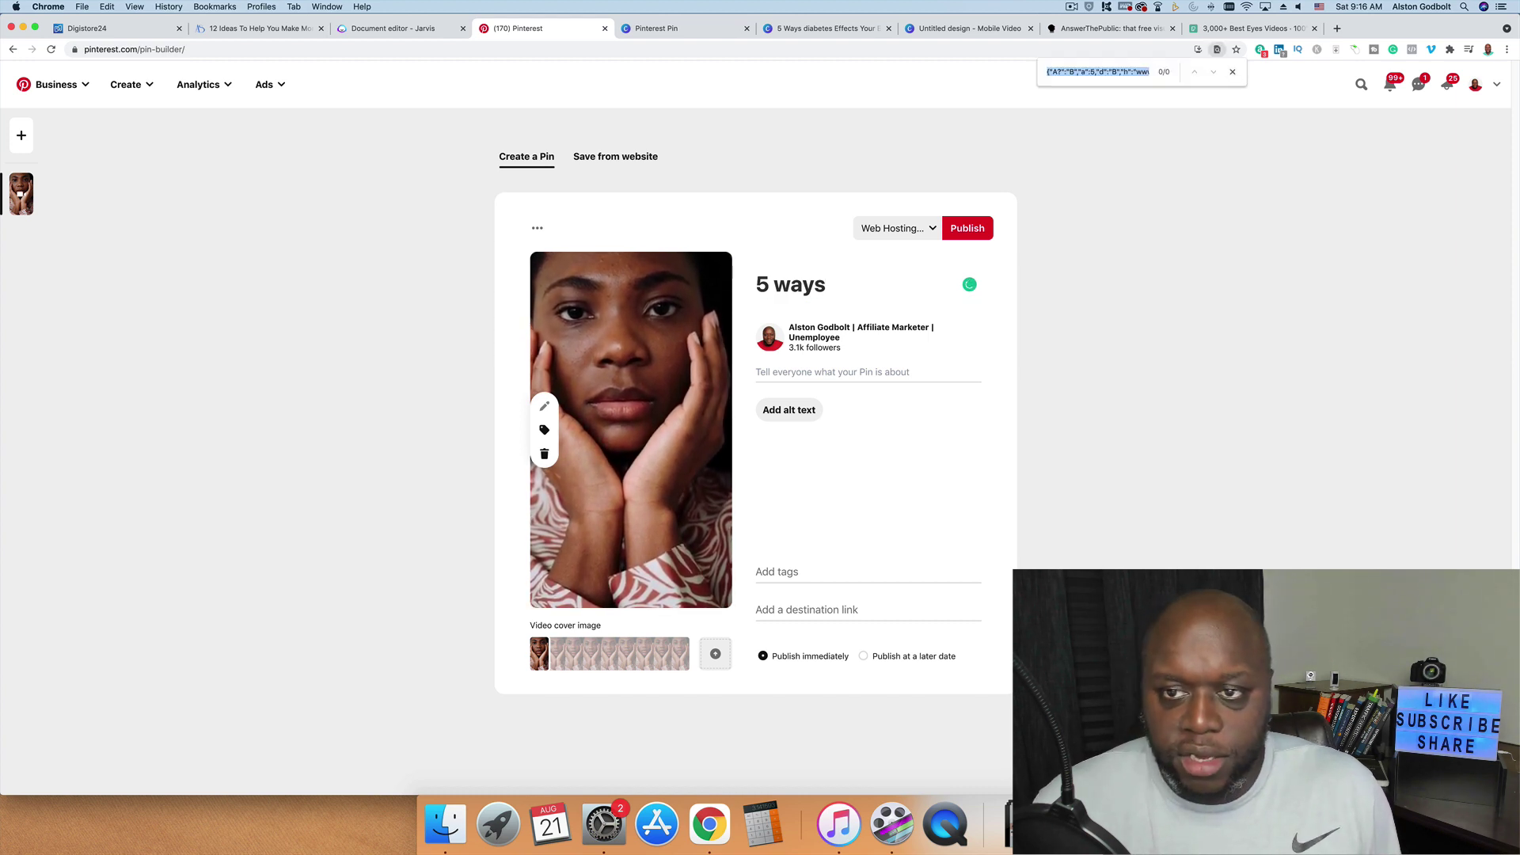
left_click(866, 270)
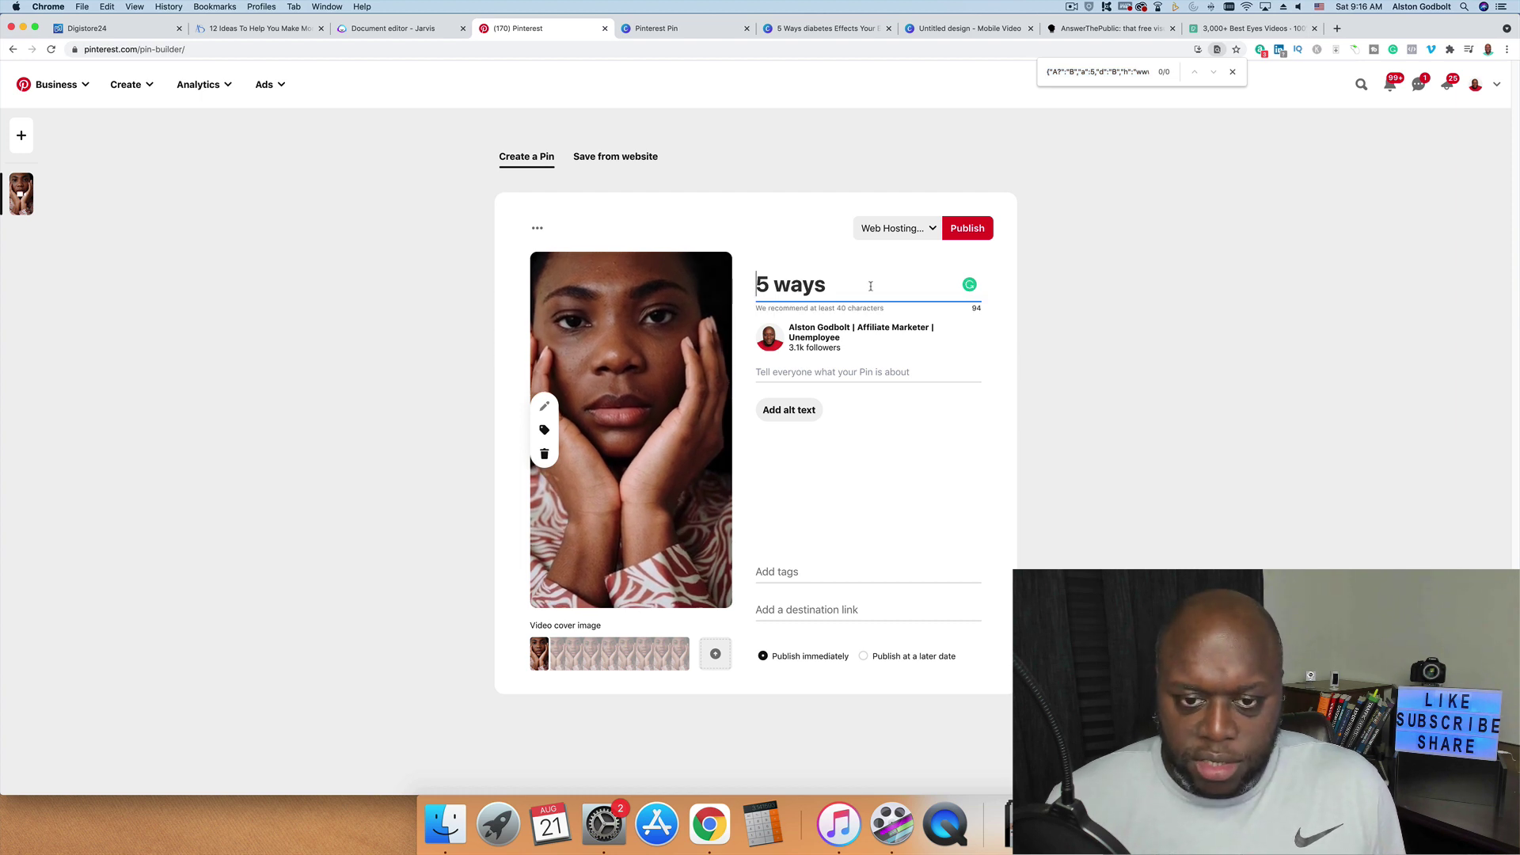
type("diabe")
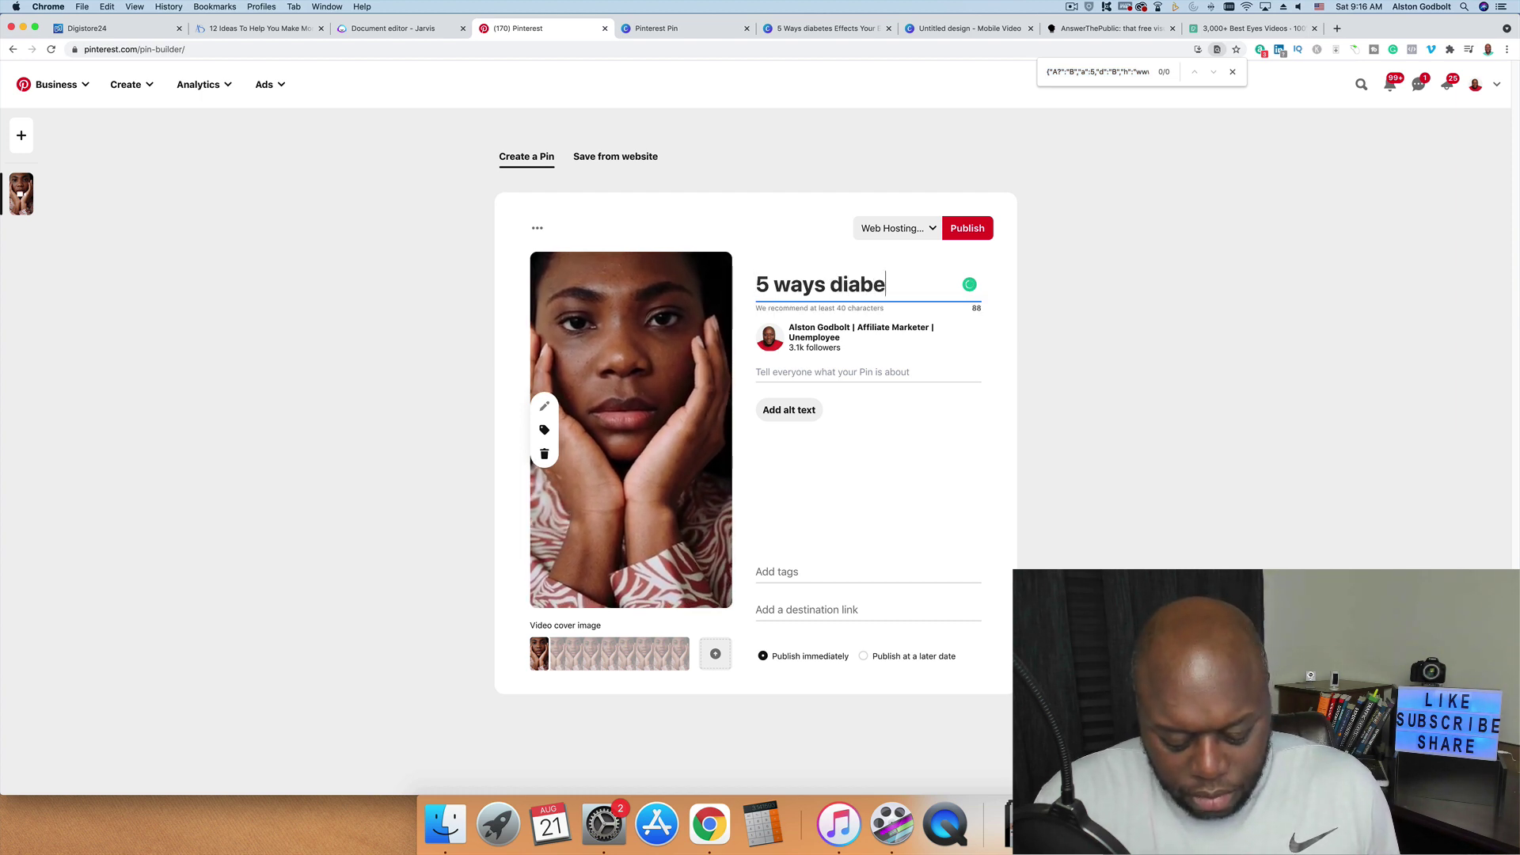
type("tes ")
type("af")
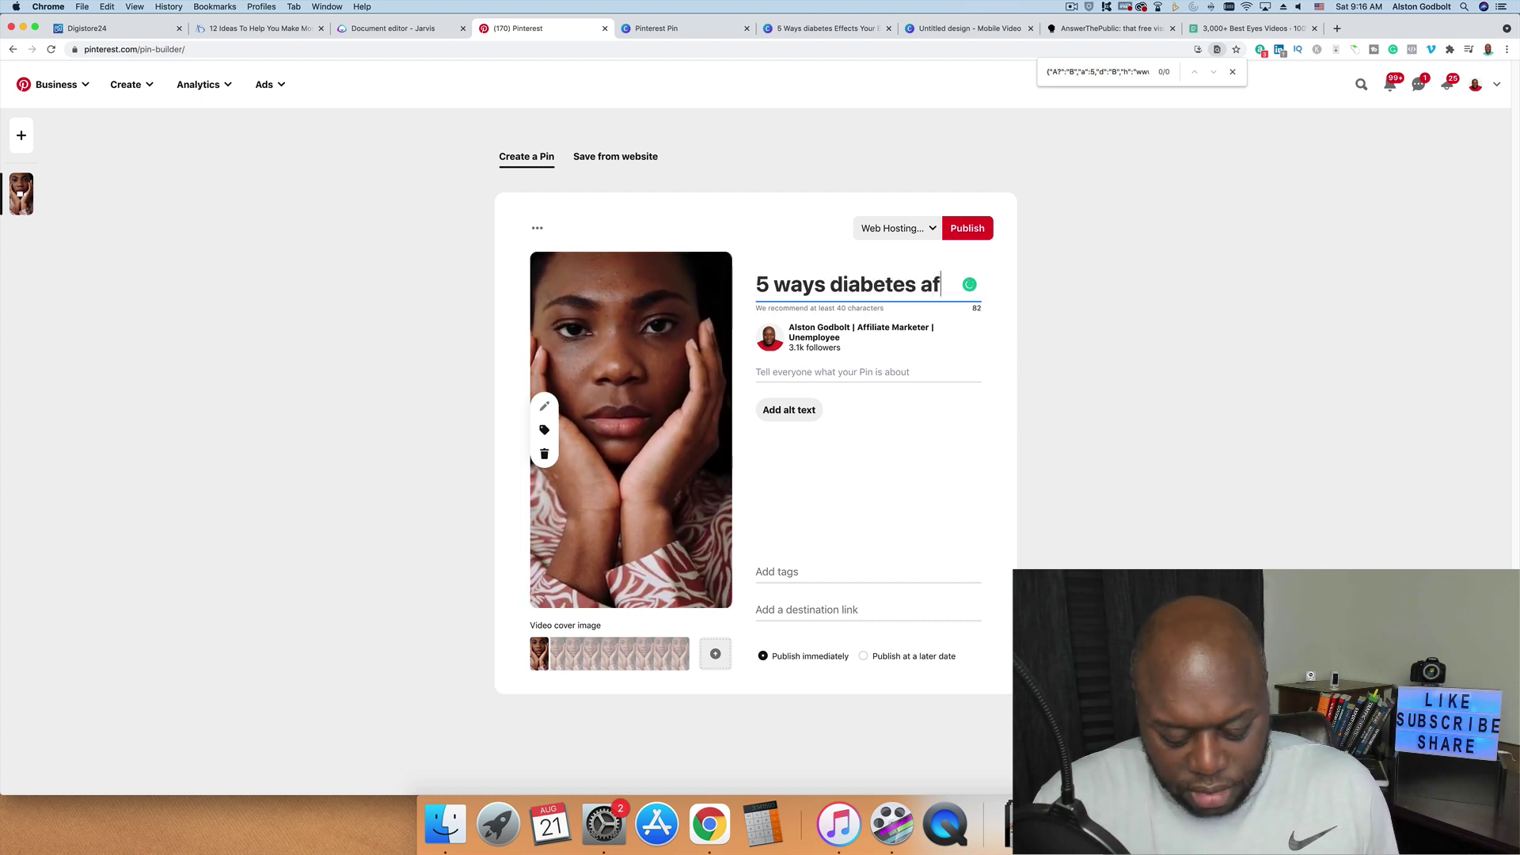
type("fecs your eyes")
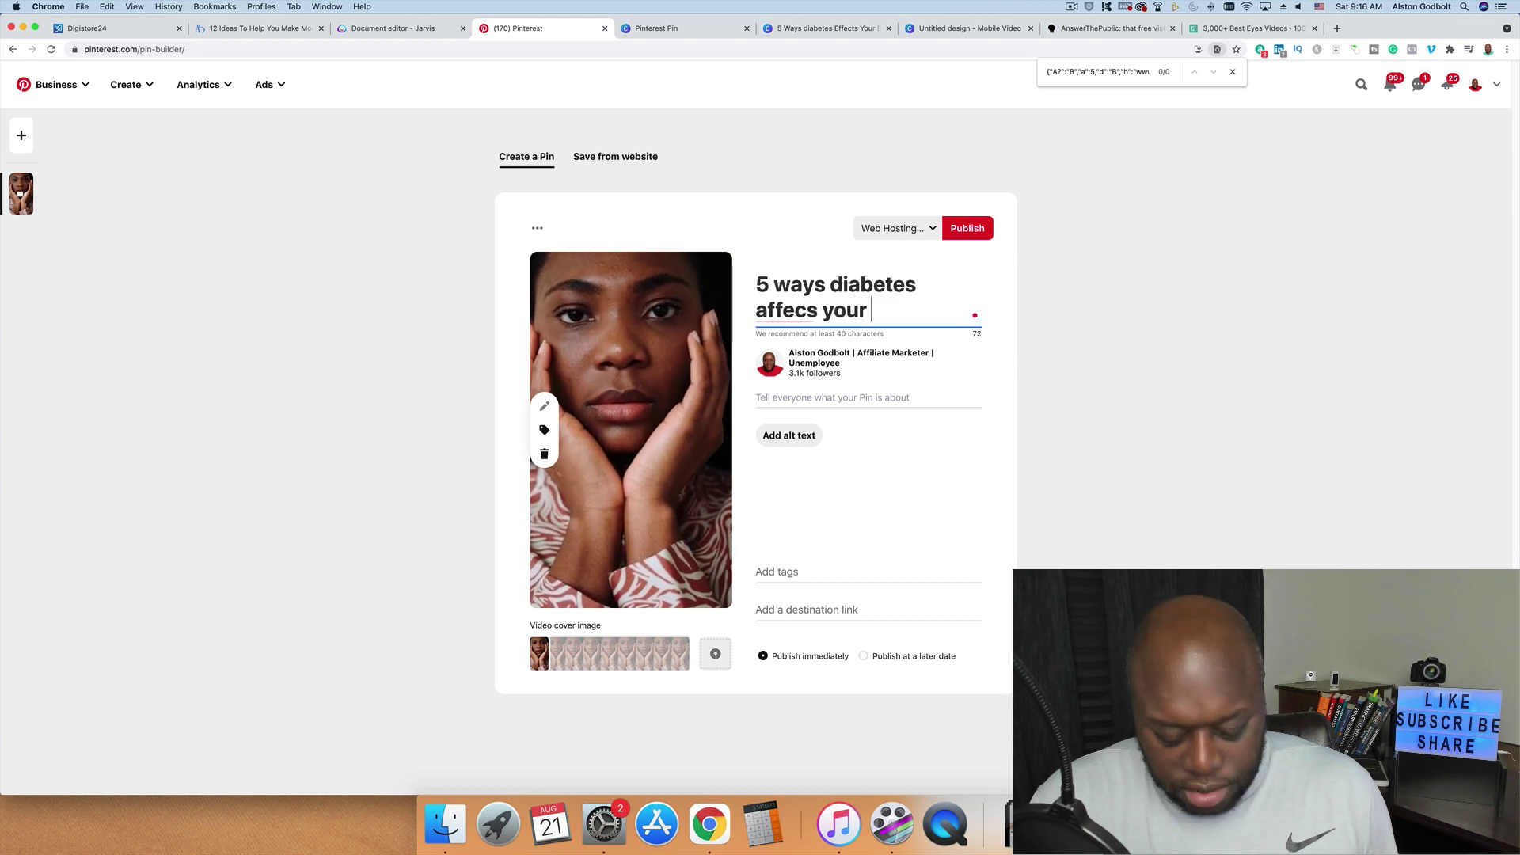
right_click(760, 316)
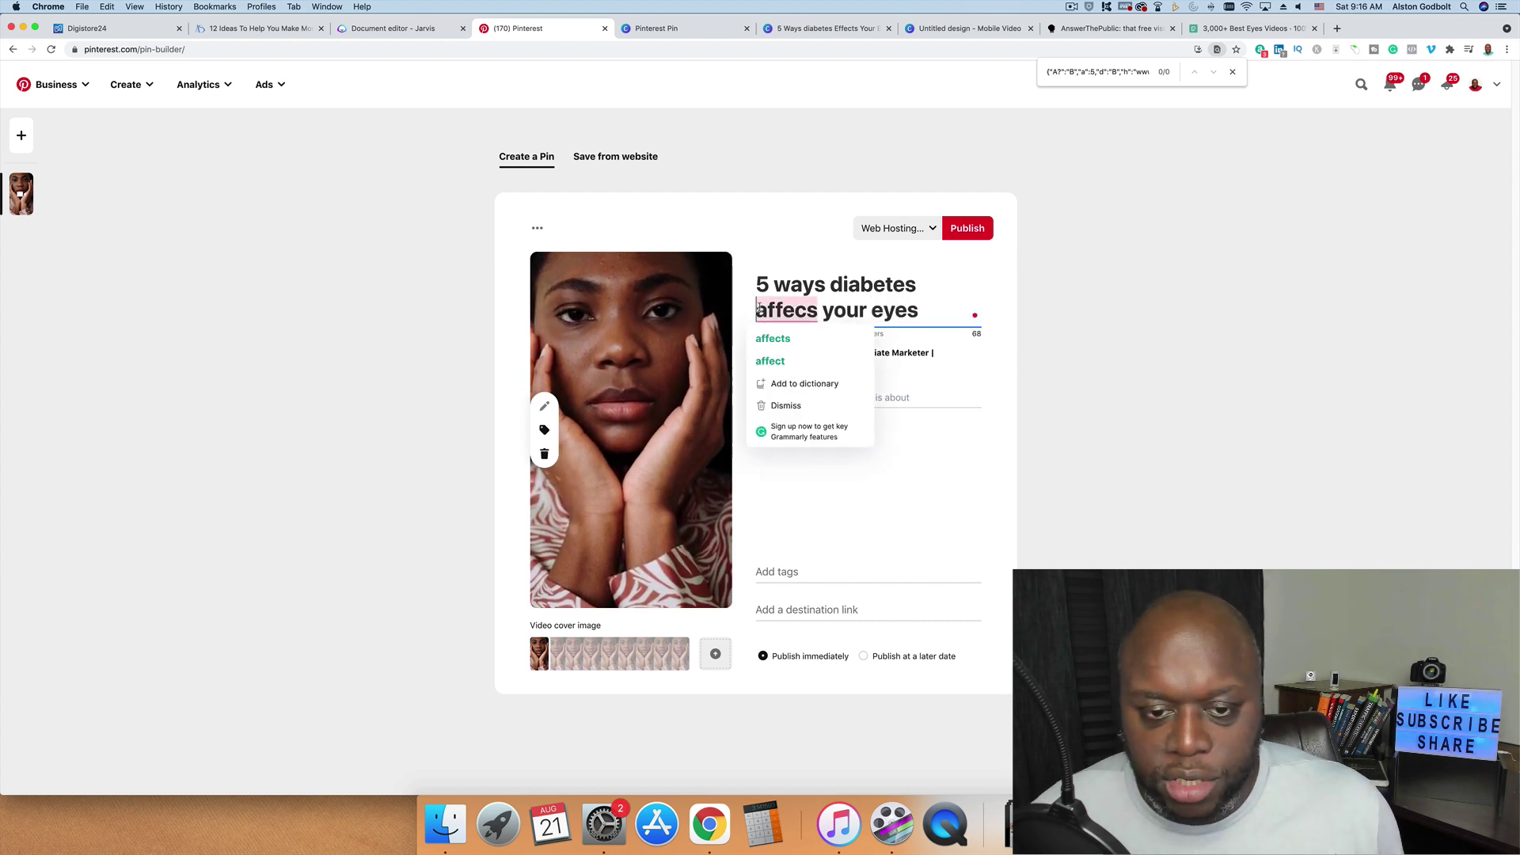
left_click(792, 336)
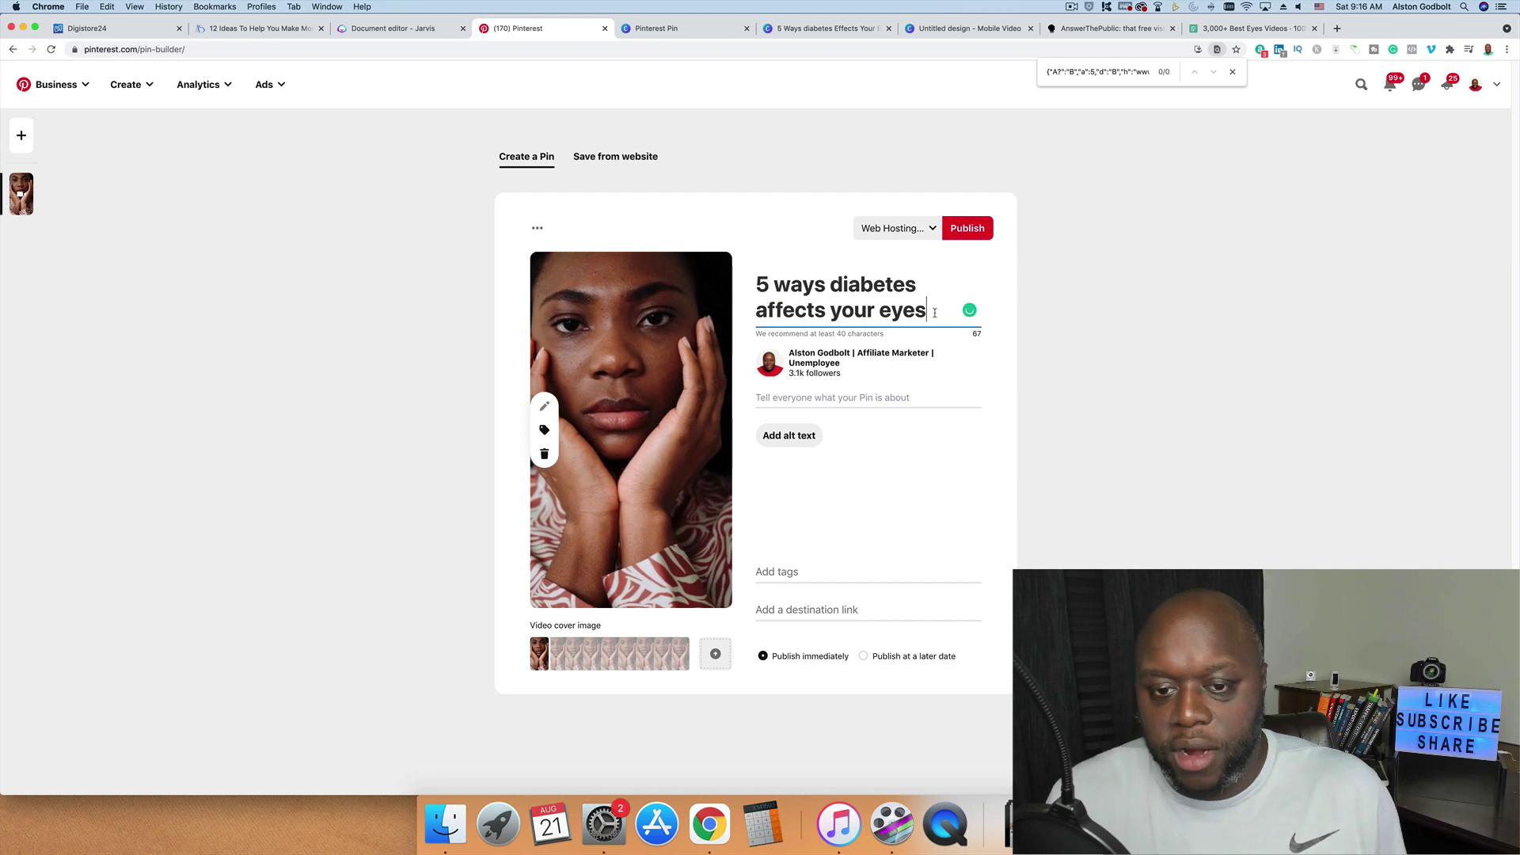
- Enter the pin description "Click hereto learn how to makenage your health better" and add the Health Care tag
left_click(874, 397)
type("Click")
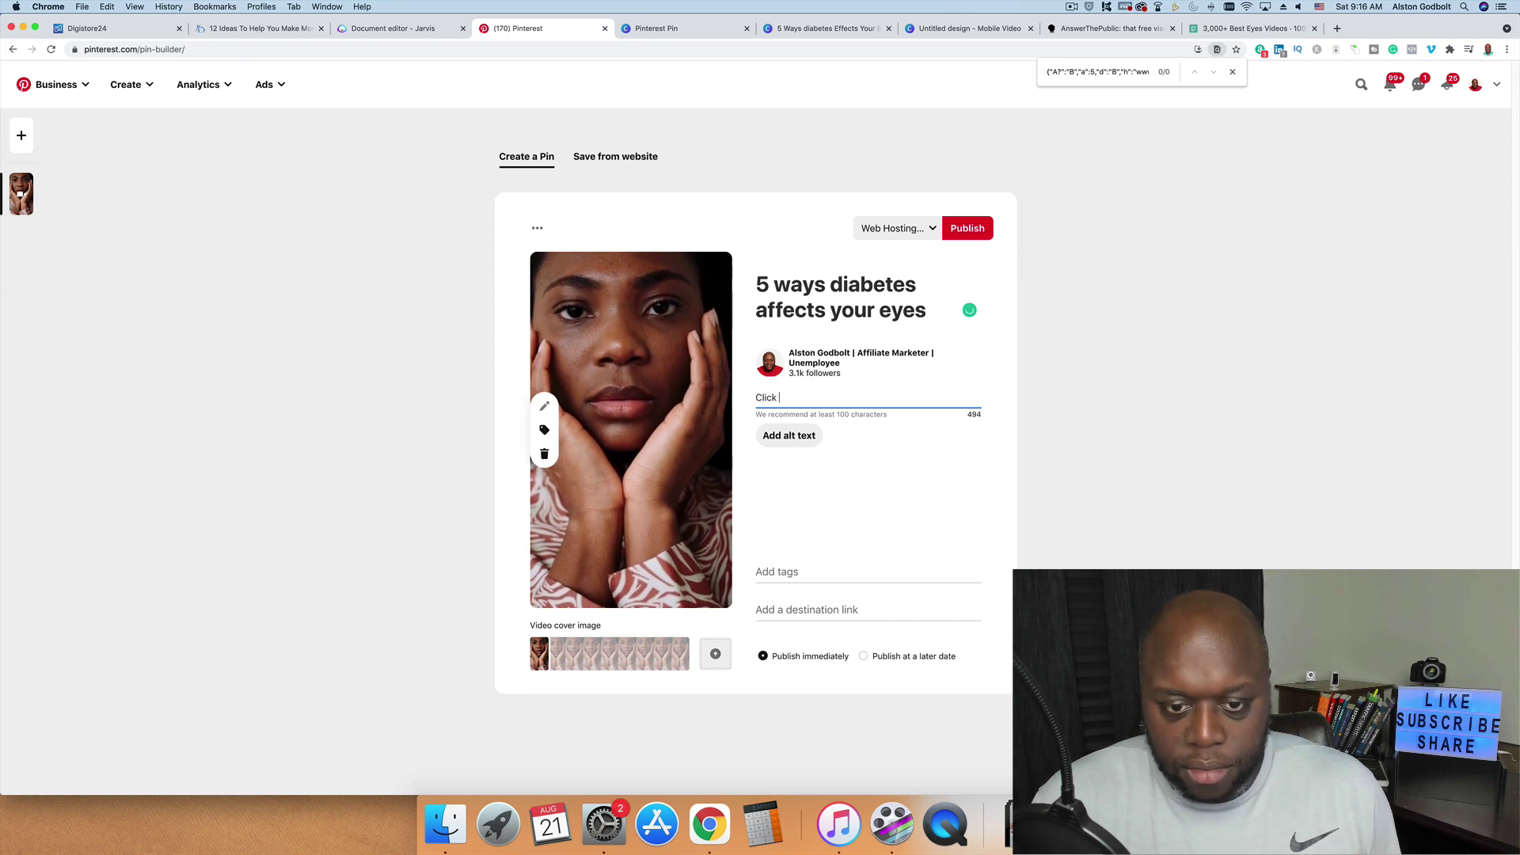
type(" hereto learn")
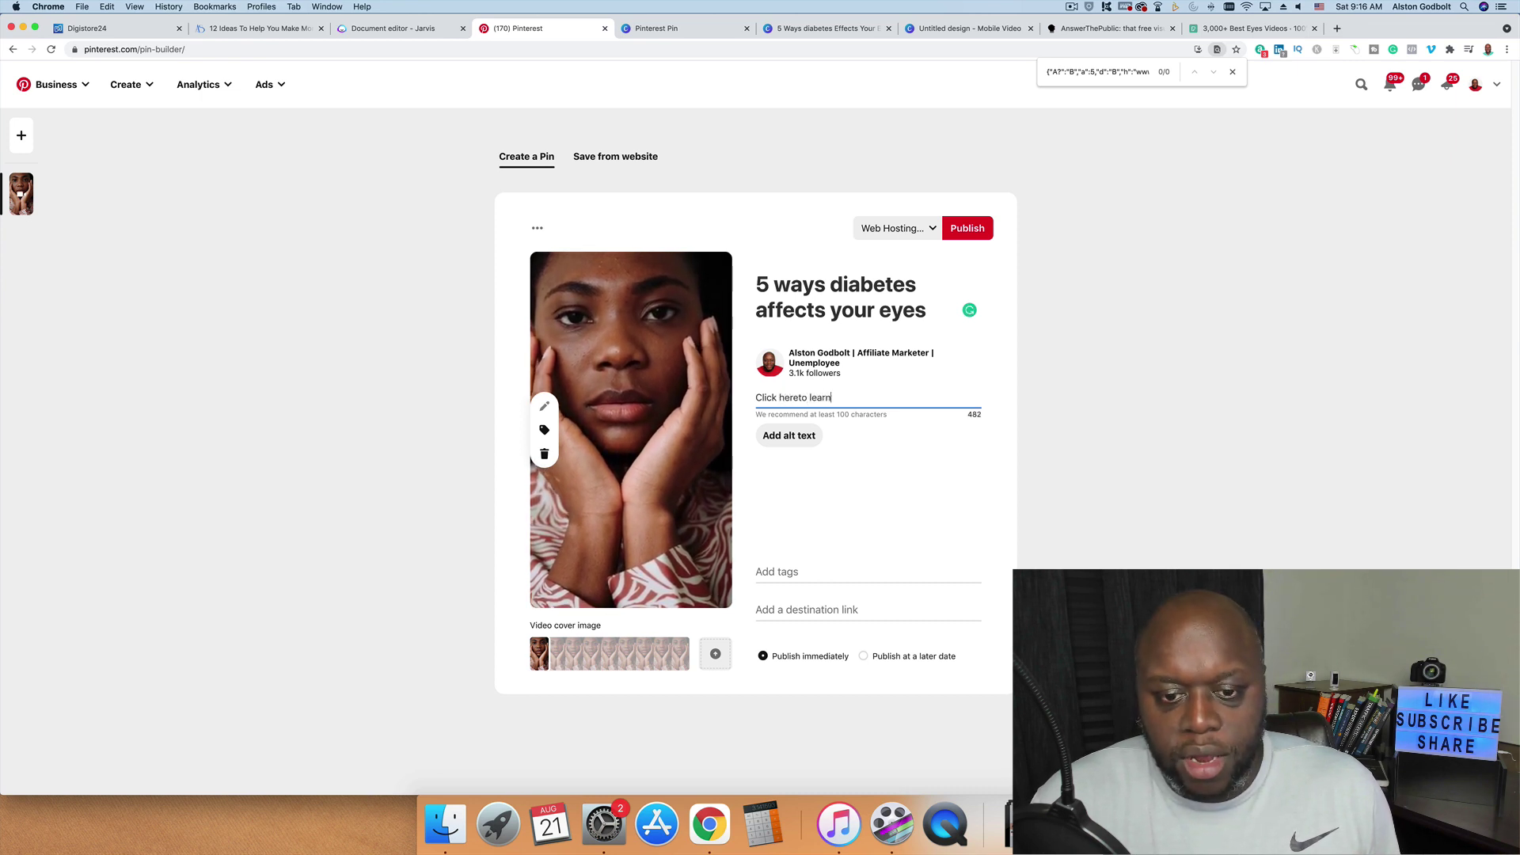
type(" how to makenag")
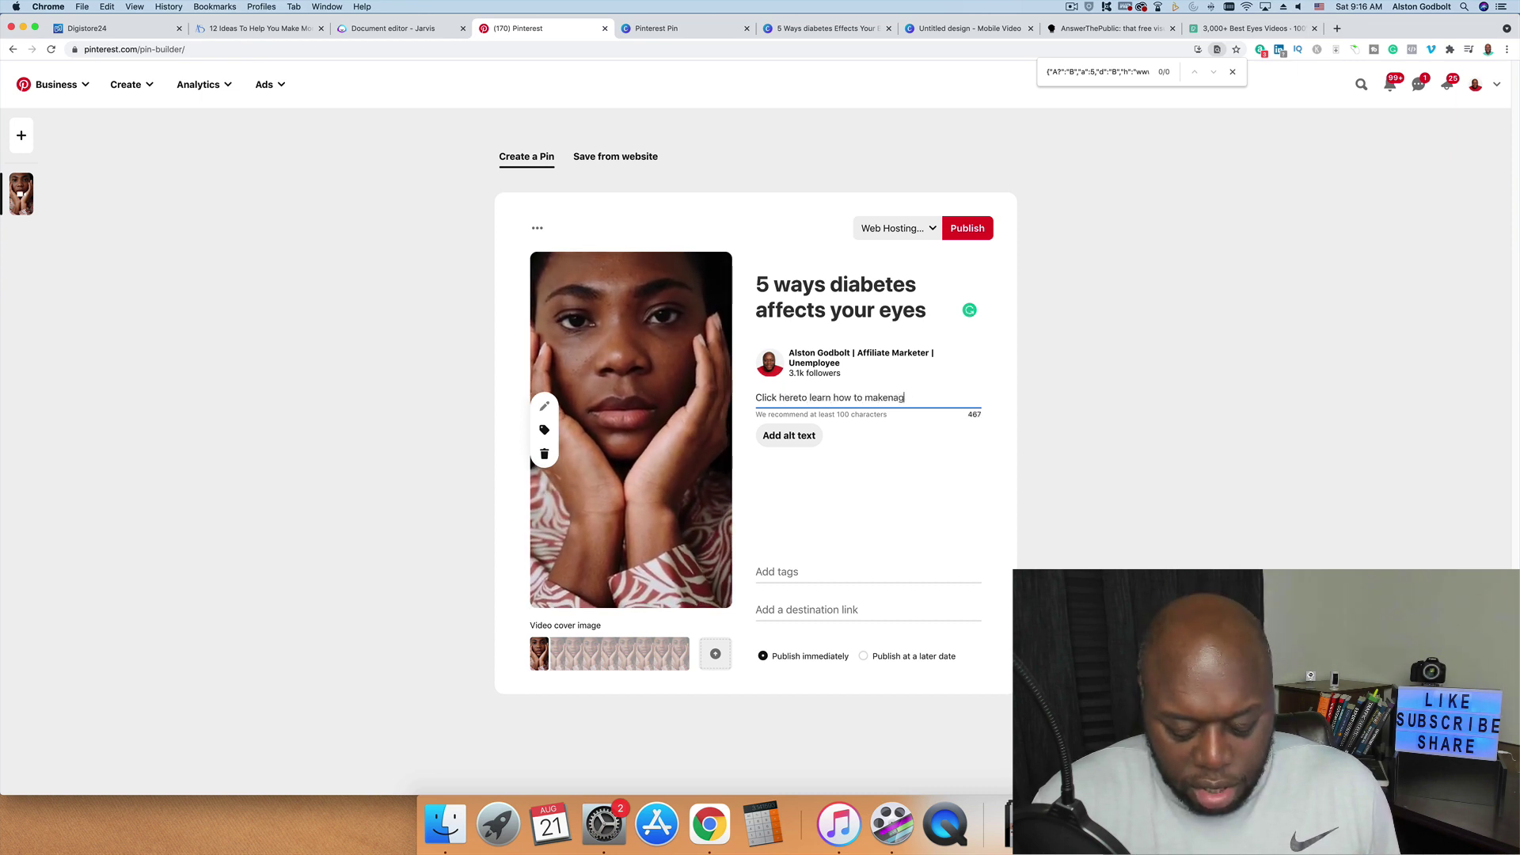
type("e your hea better")
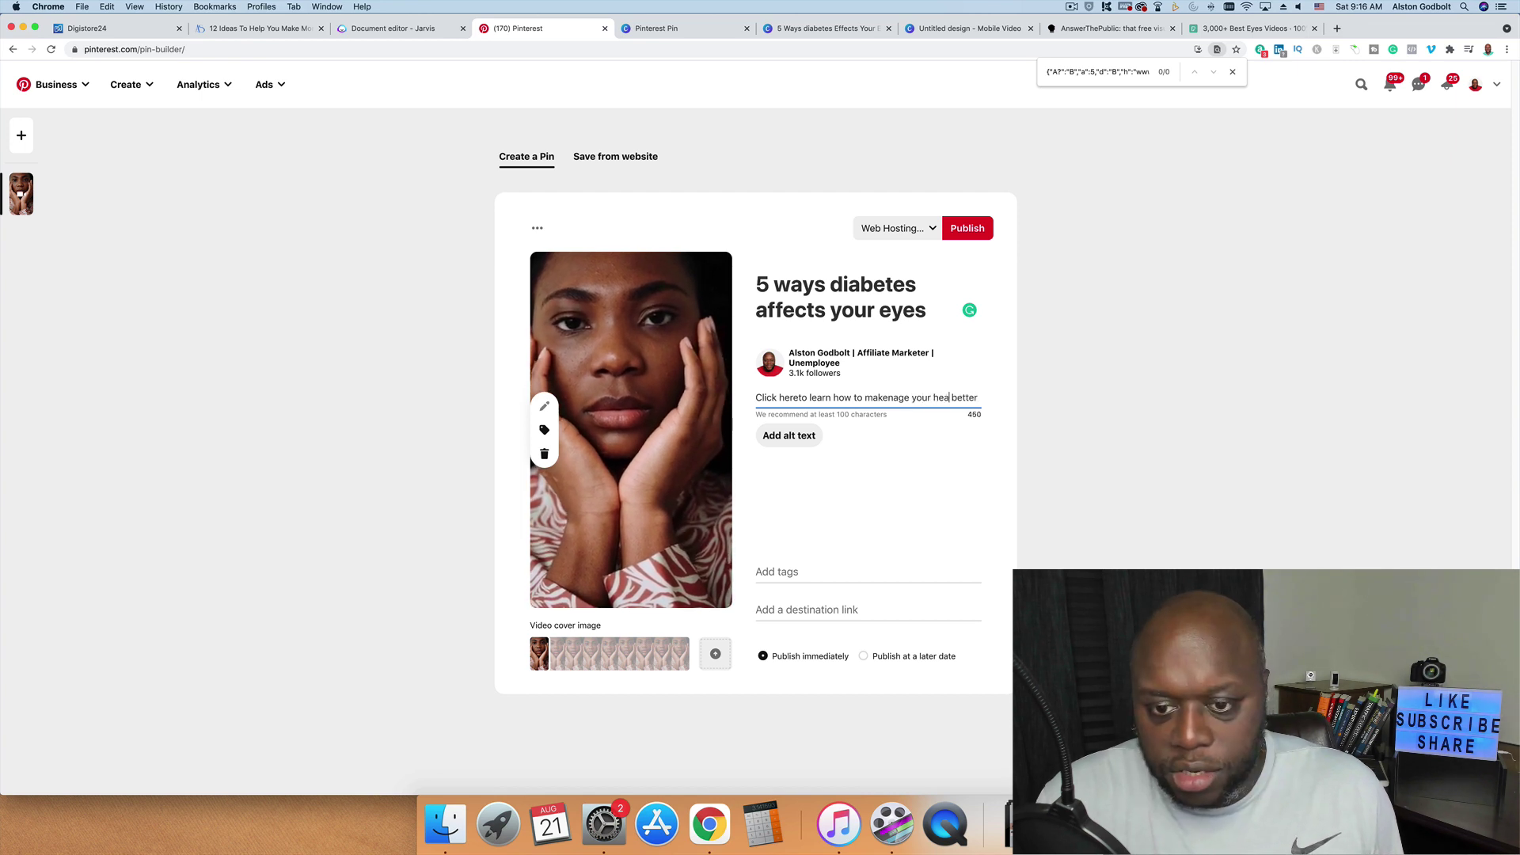
type("lth")
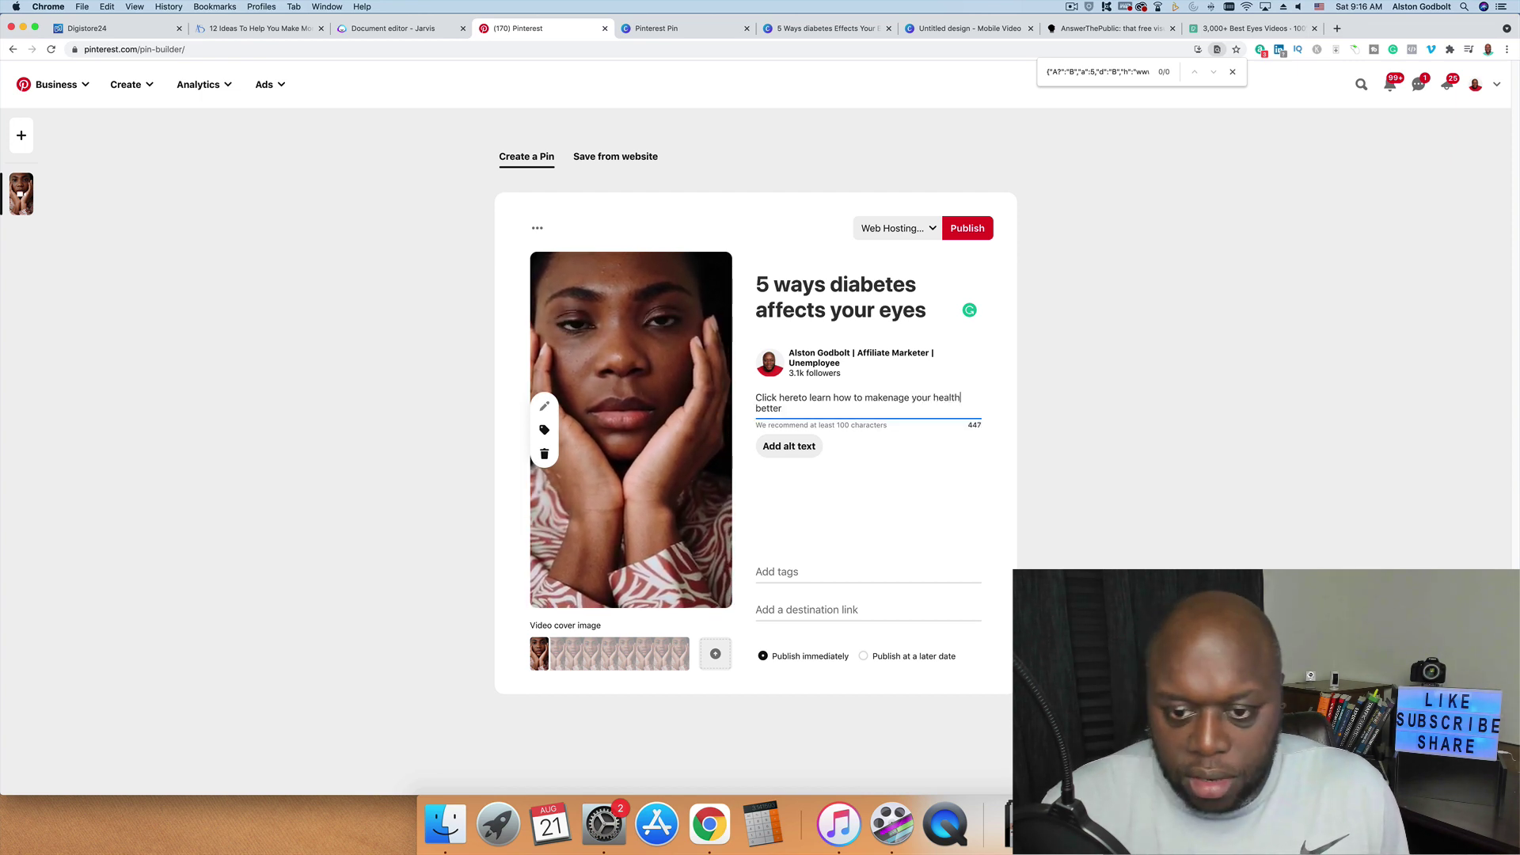
left_click(816, 578)
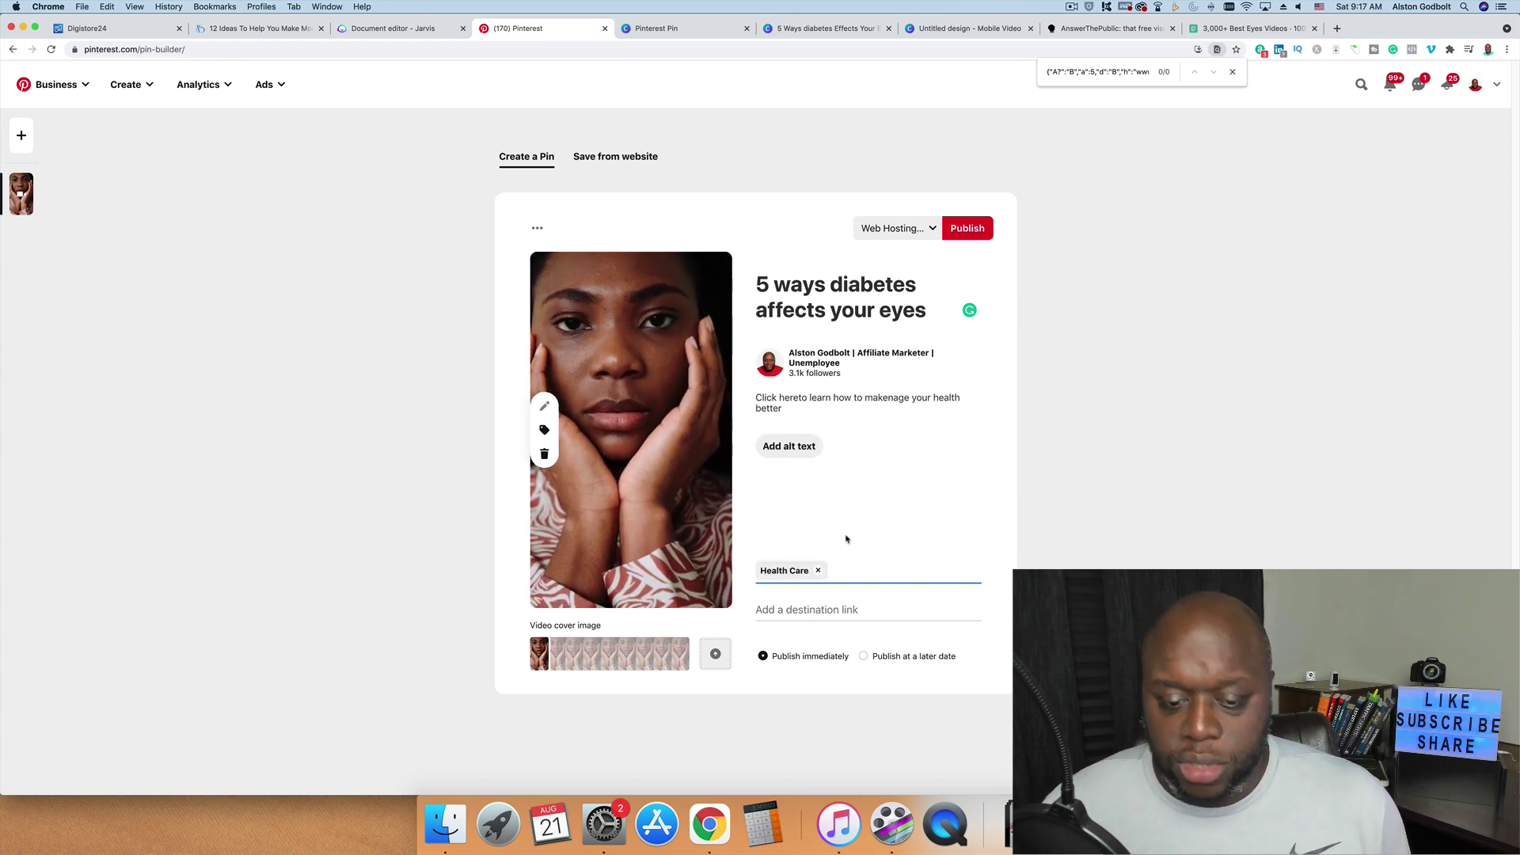
type("Diamond Ringset")
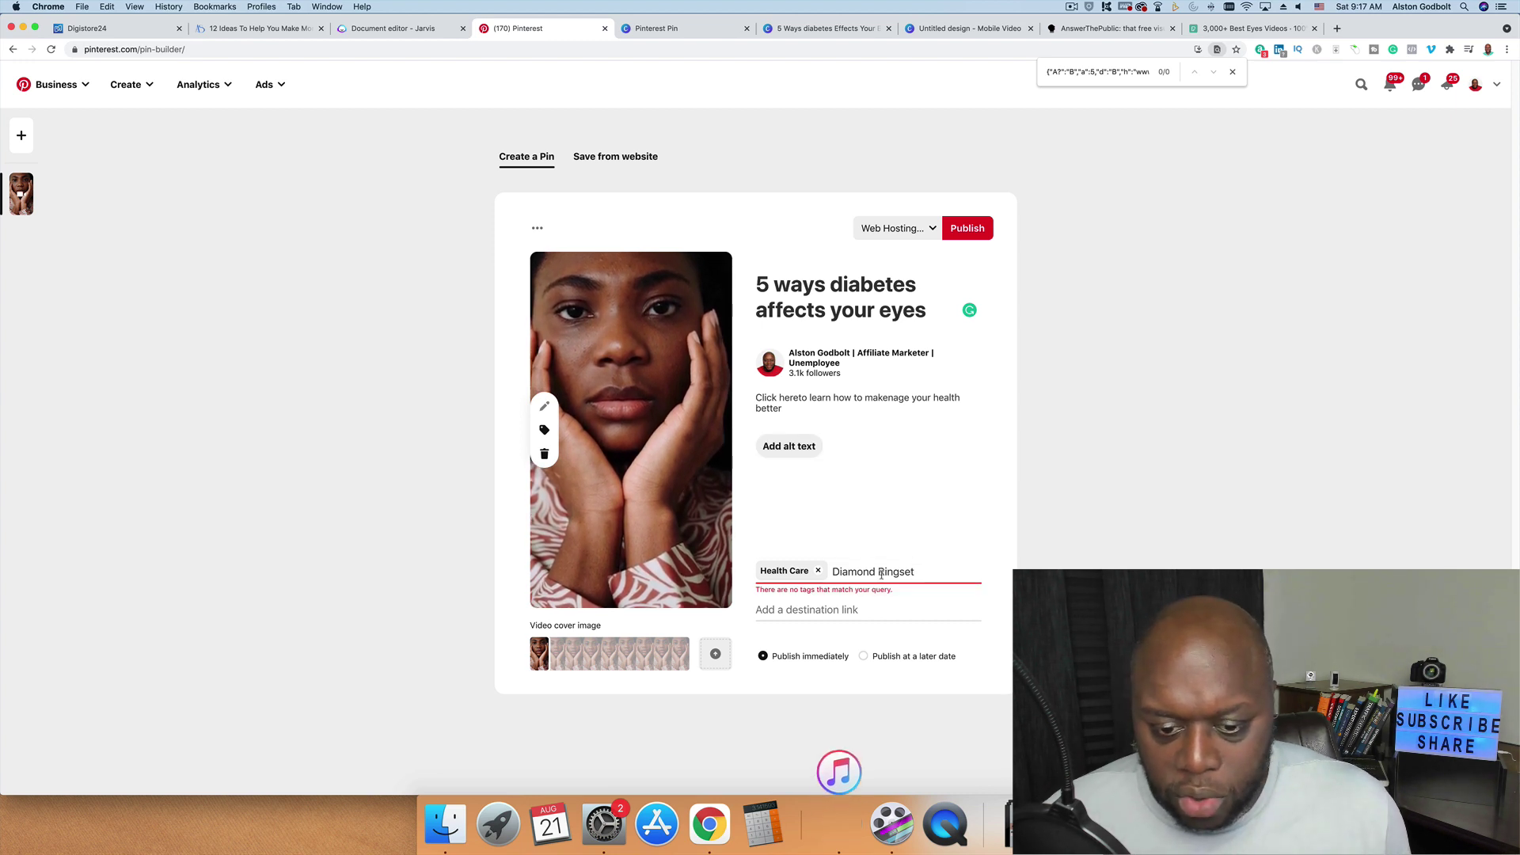
key("BackSpace")
key("BackSpace")
key("BackSpace")
key("BackSpace")
key("BackSpace")
key("BackSpace")
key("BackSpace")
key("BackSpace")
key("BackSpace")
key("BackSpace")
key("BackSpace")
key("BackSpace")
key("BackSpace")
key("BackSpace")
key("BackSpace")
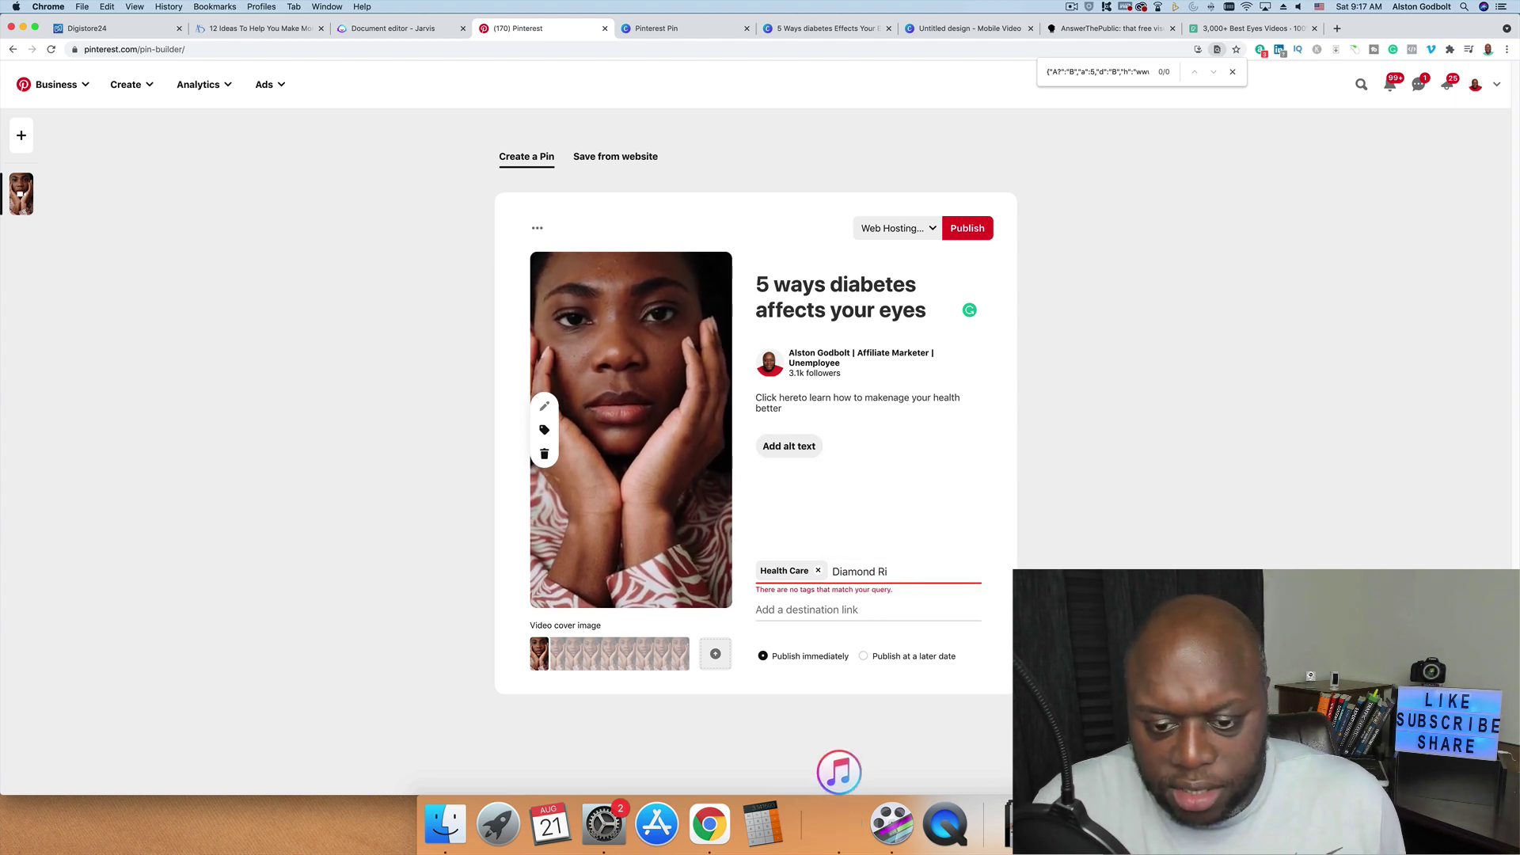
- Search the pin's tags for "diabe" and add the Type 1 Diabetes tag
type("diabe")
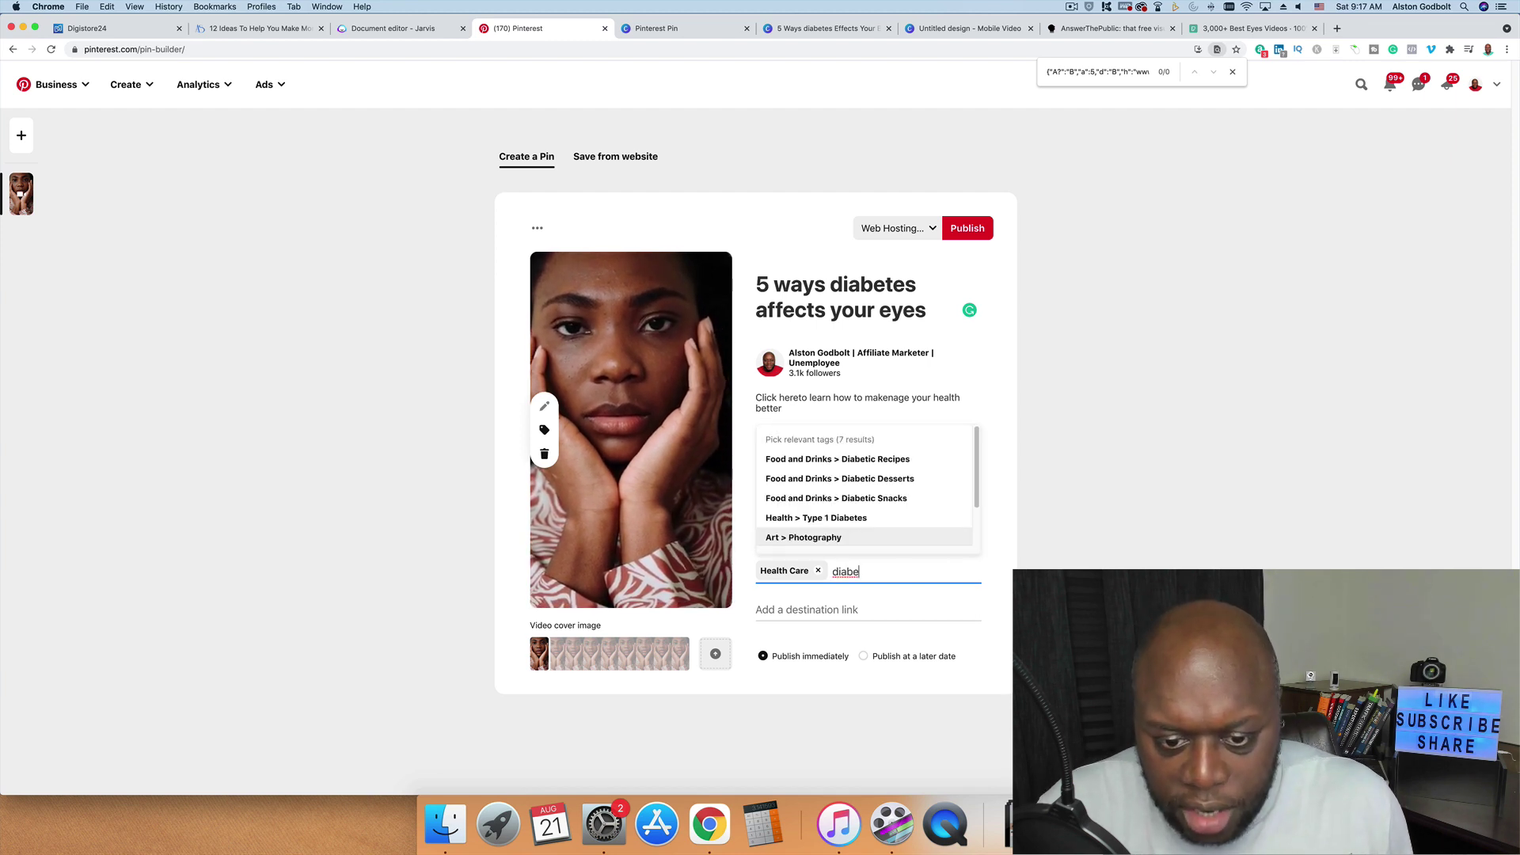
left_click(879, 516)
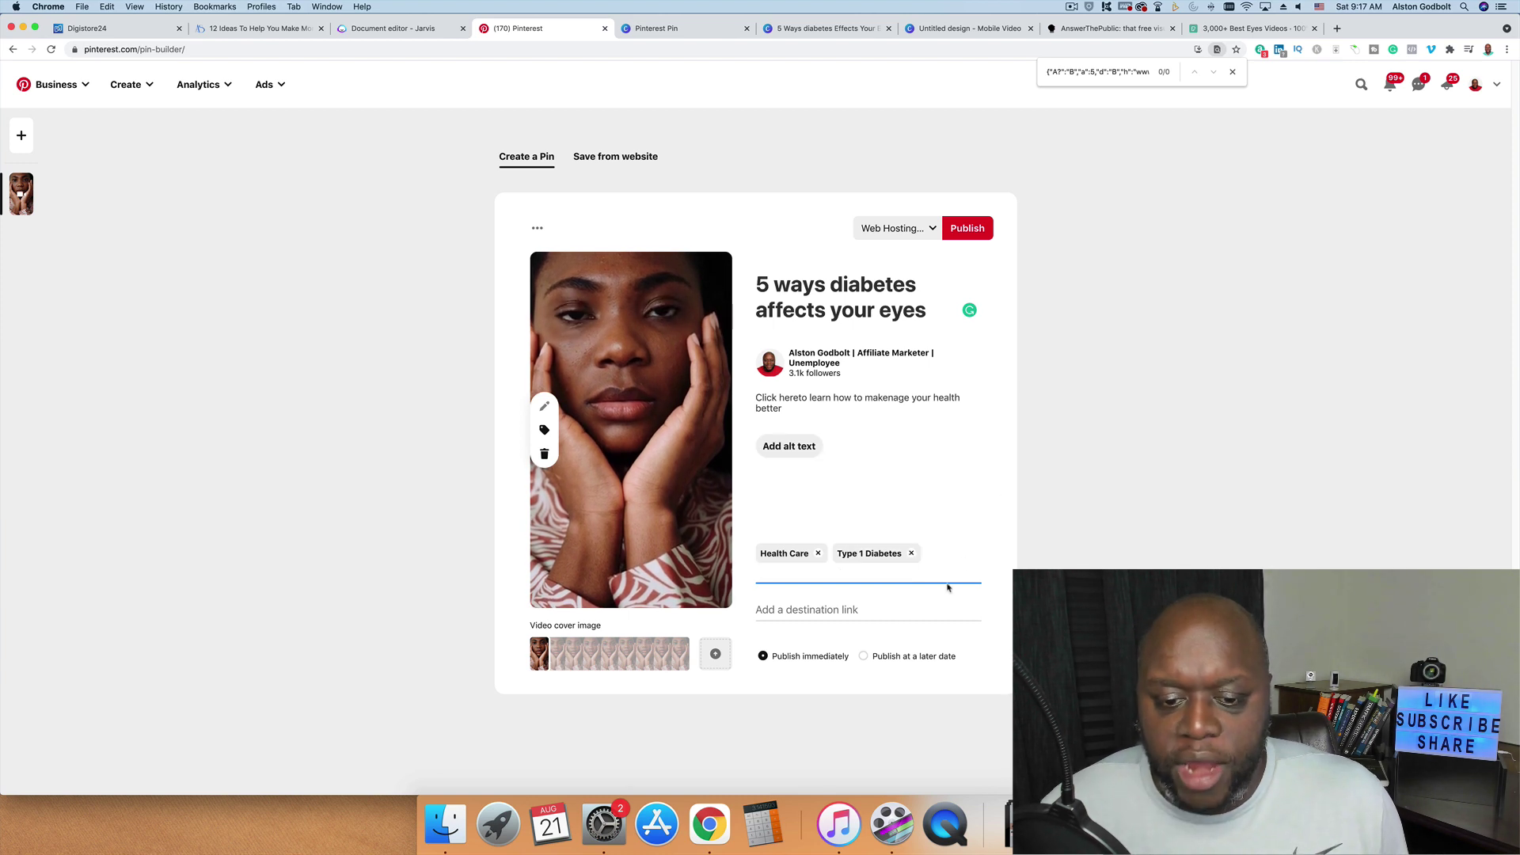
- Check the Smart Blood Sugar offer on Digistore24 for the pin's destination link and return to the Pinterest pin builder
left_click(857, 608)
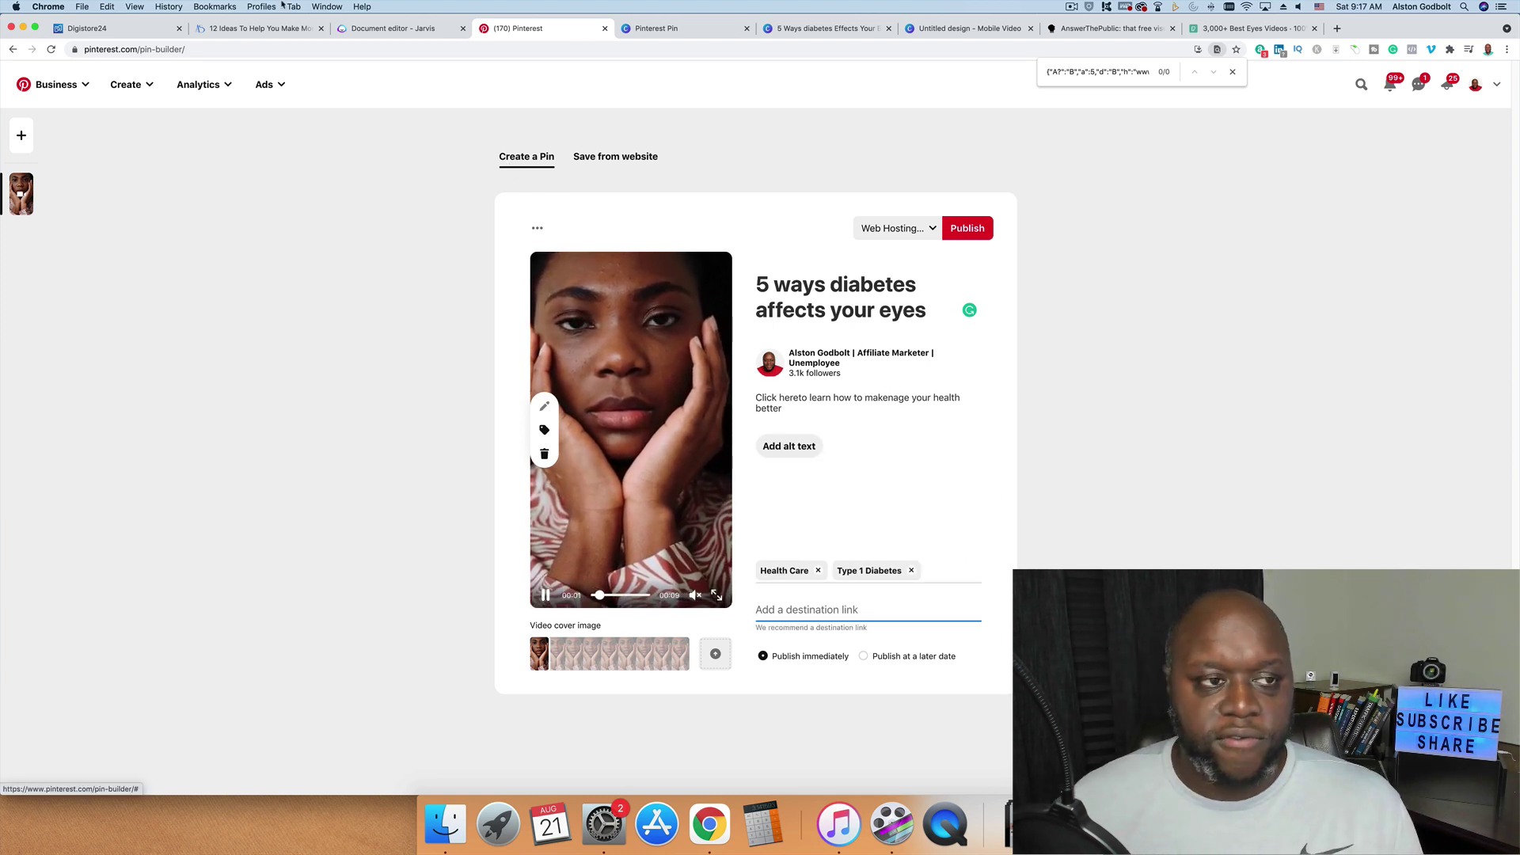
key("super+1")
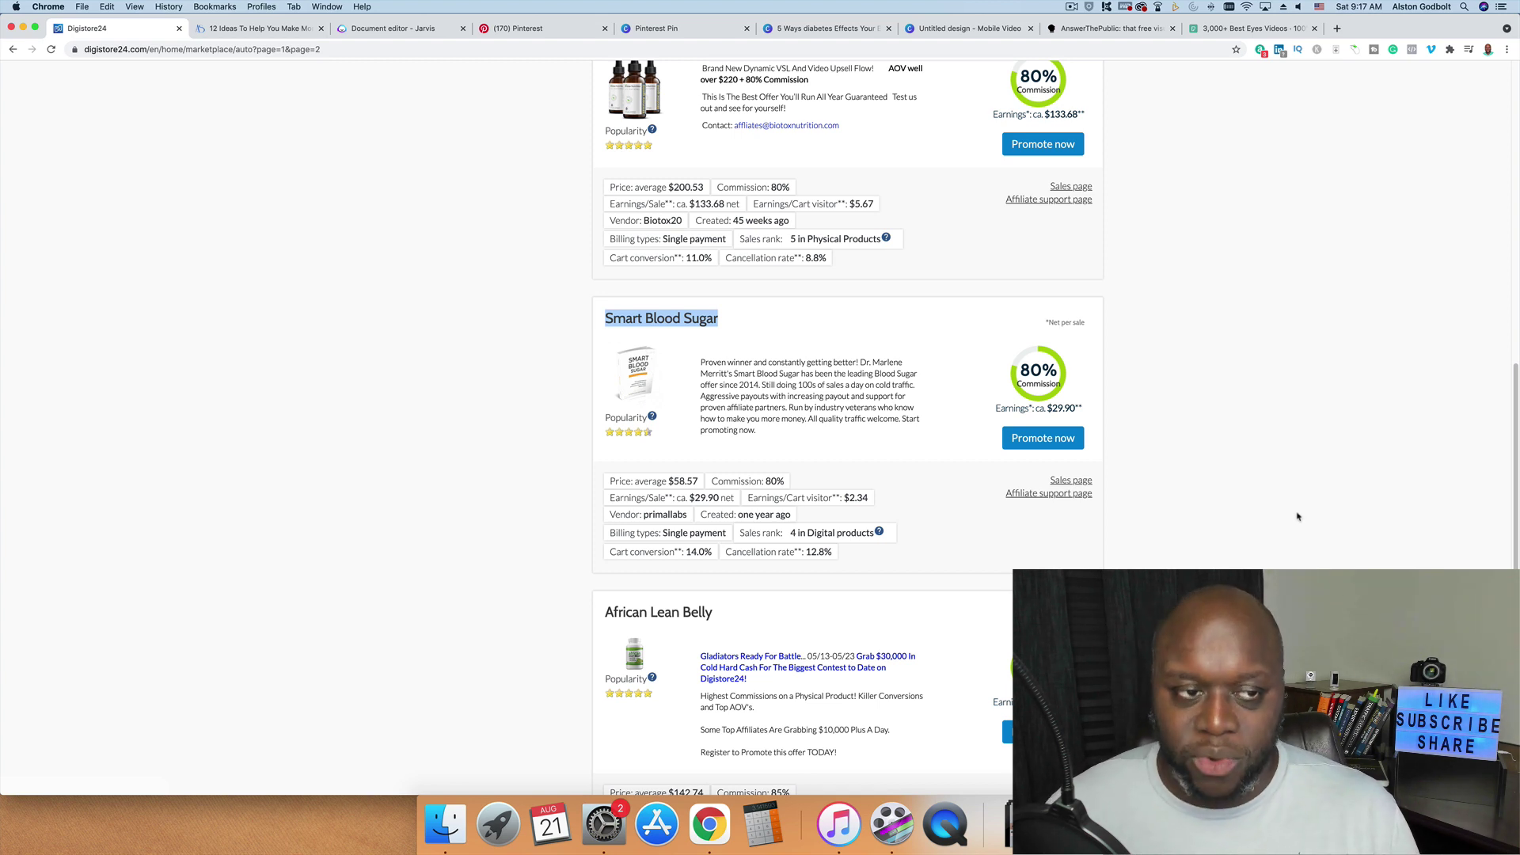
left_click(518, 28)
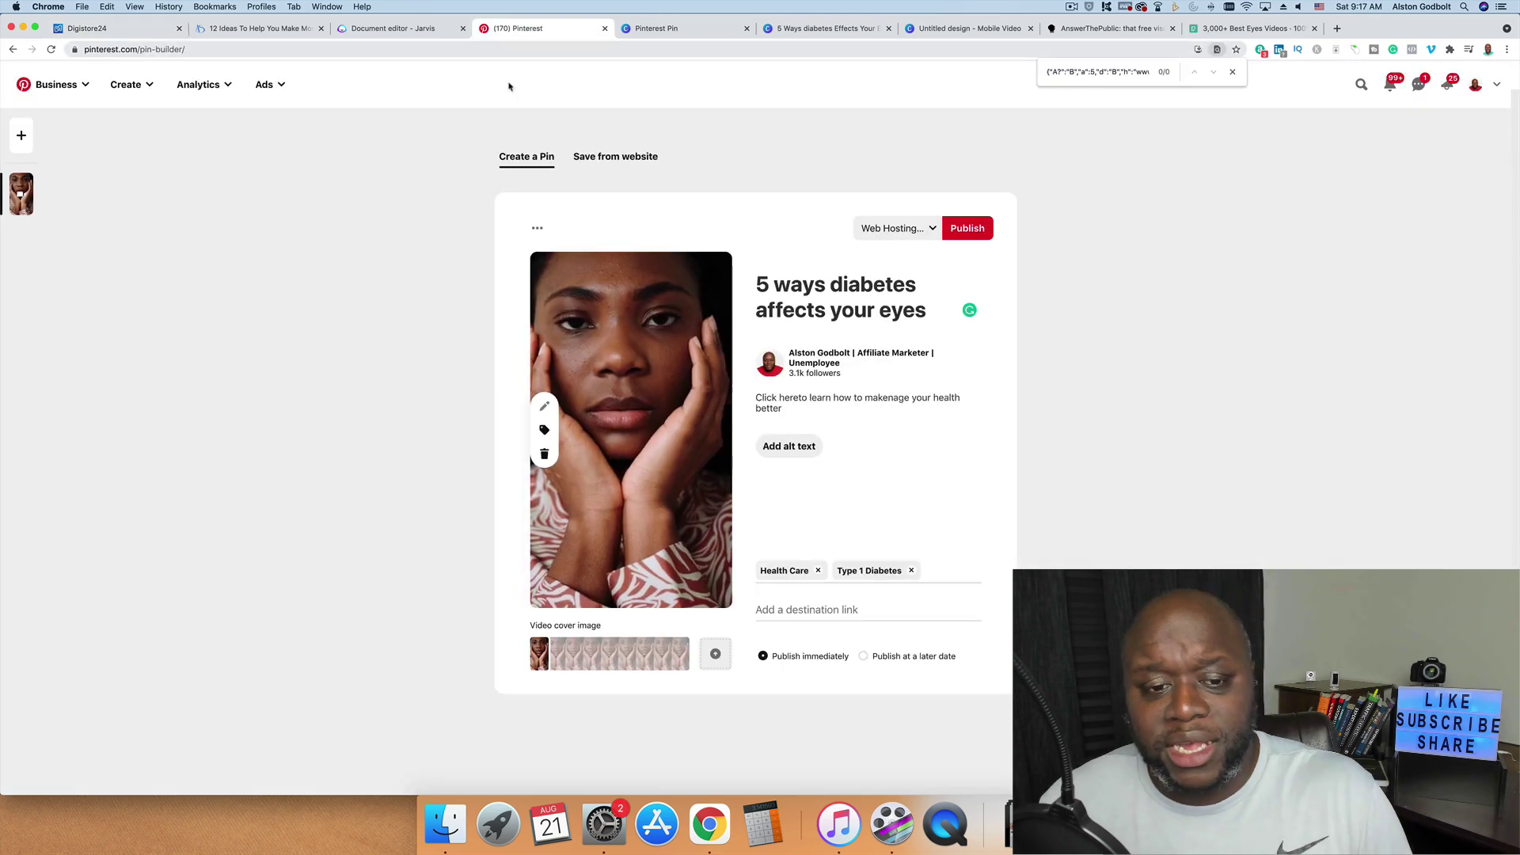